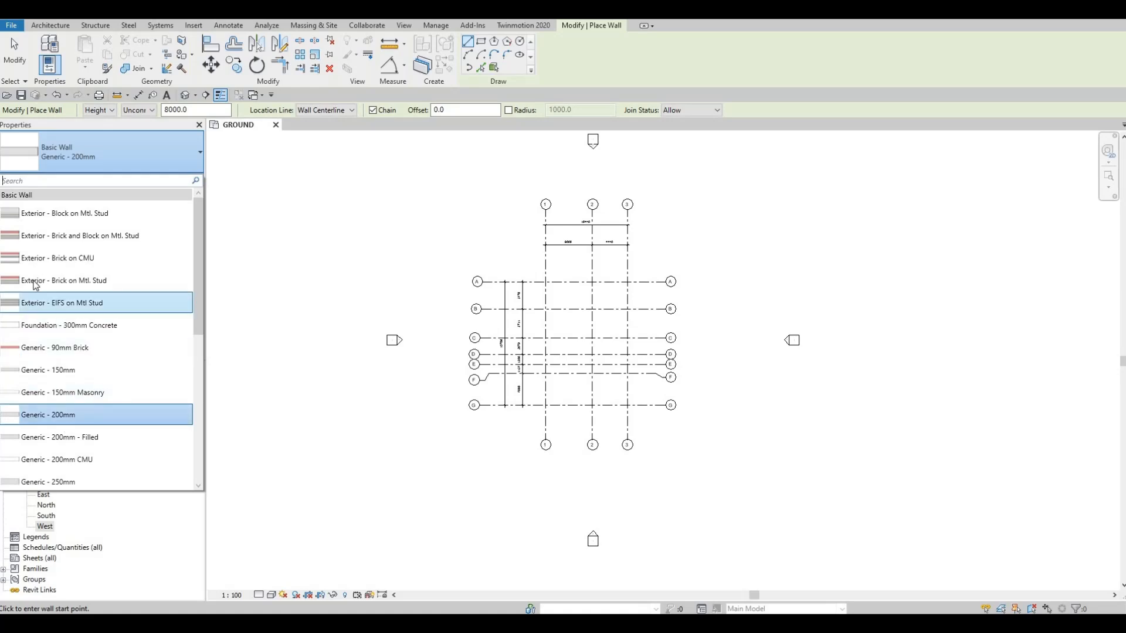
- Duplicate the Exterior - Brick on Mtl. Stud wall type under the name EXTERIOR WALL 1
left_click(52, 281)
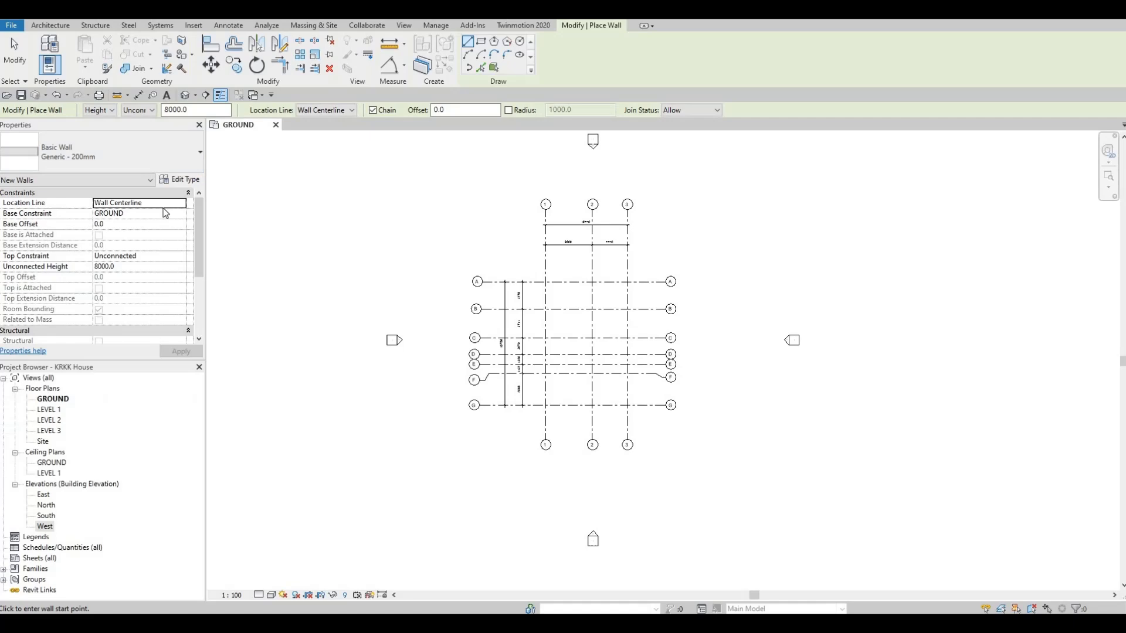
left_click(191, 179)
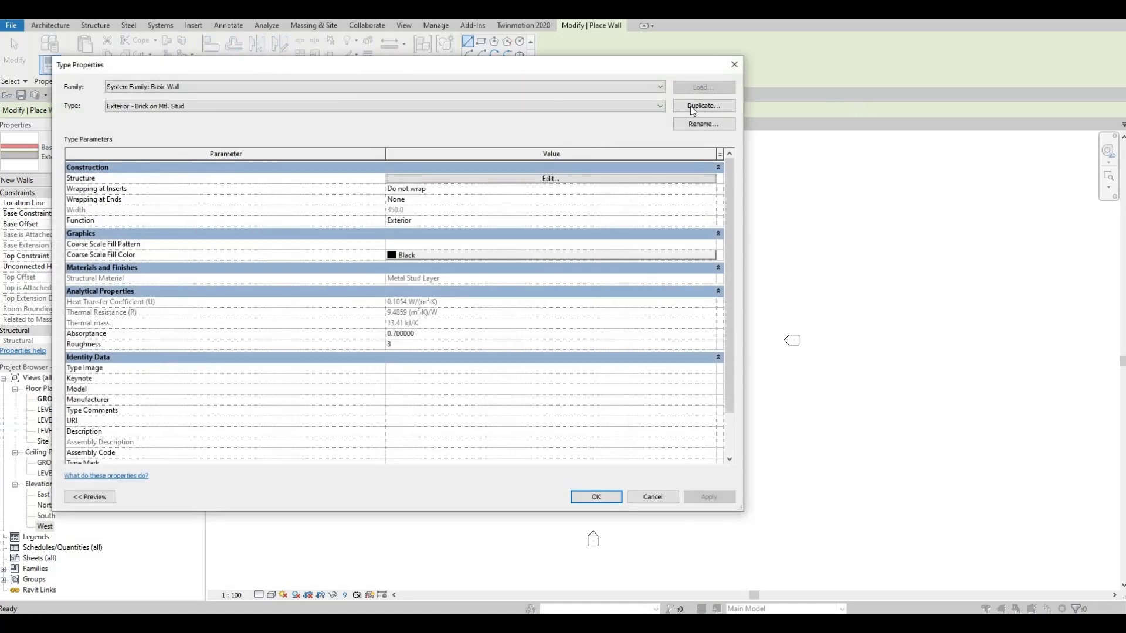
left_click(692, 110)
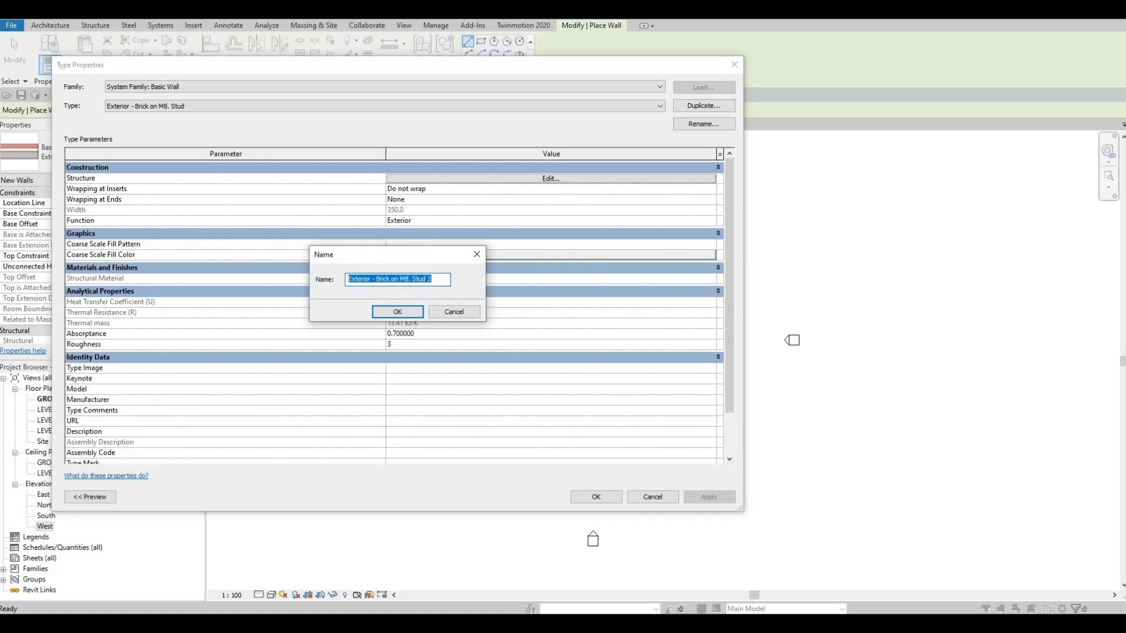
type("EXTERIO")
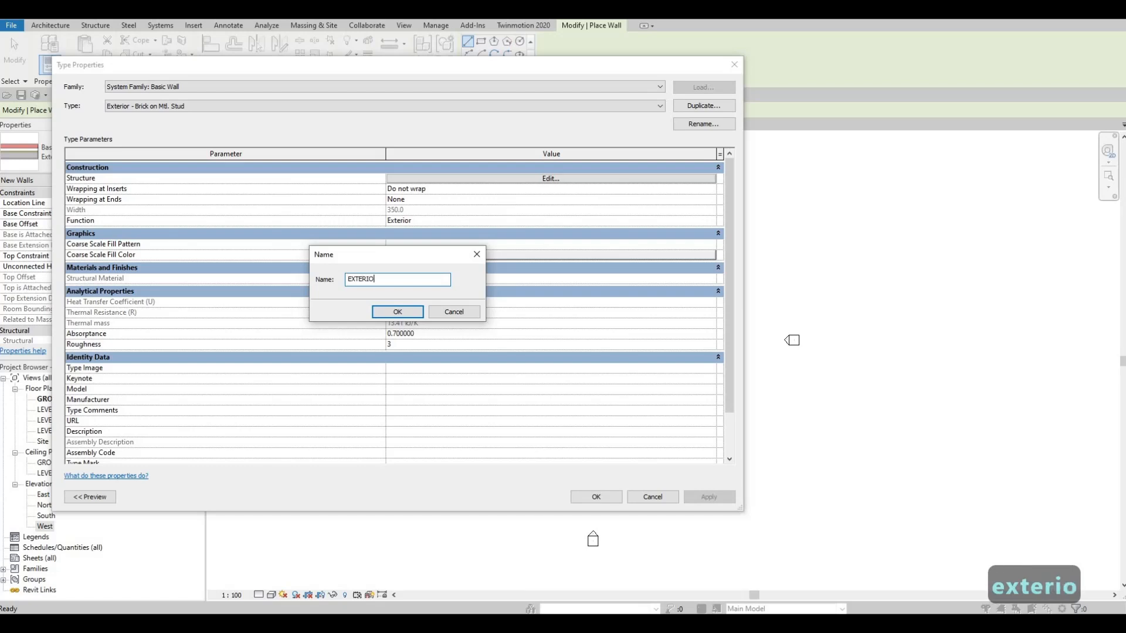
type("R WALL ")
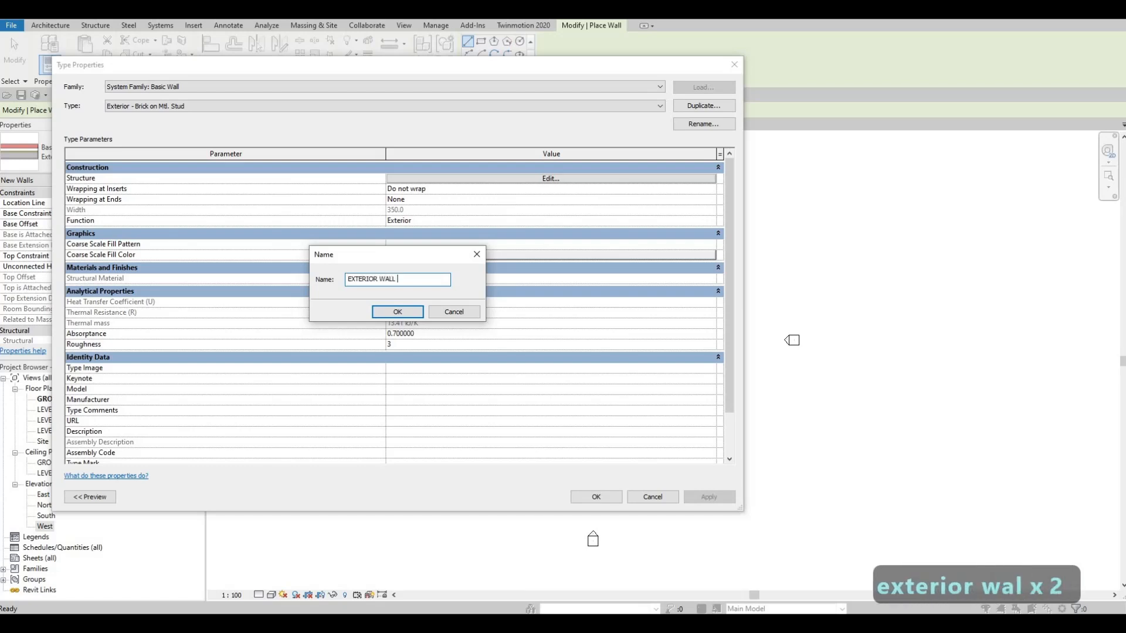
type("1")
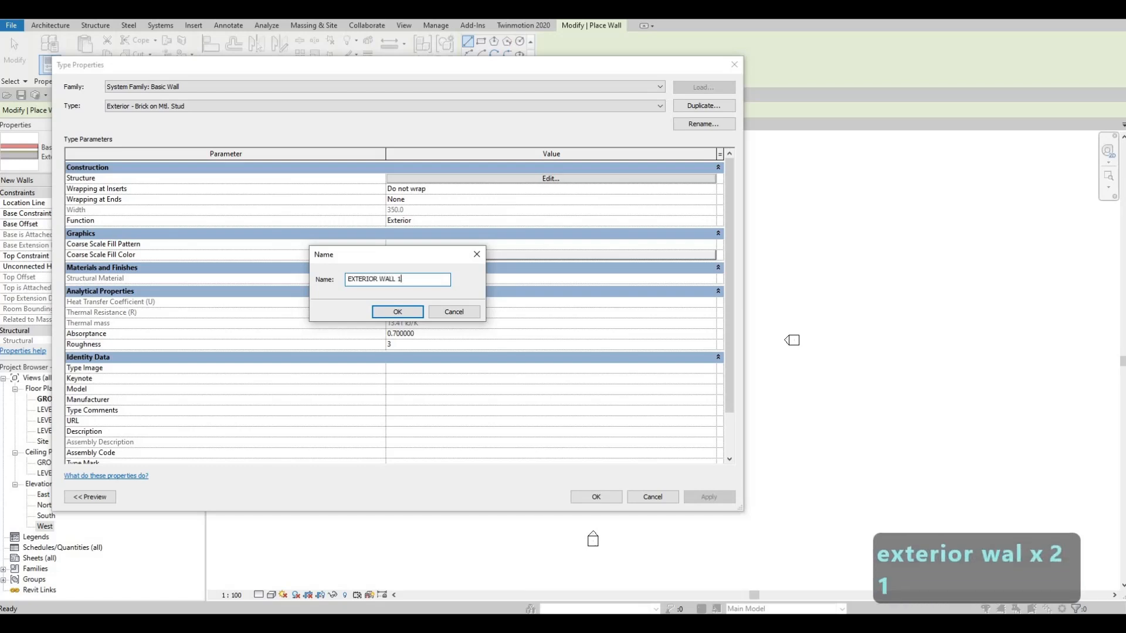
left_click(398, 313)
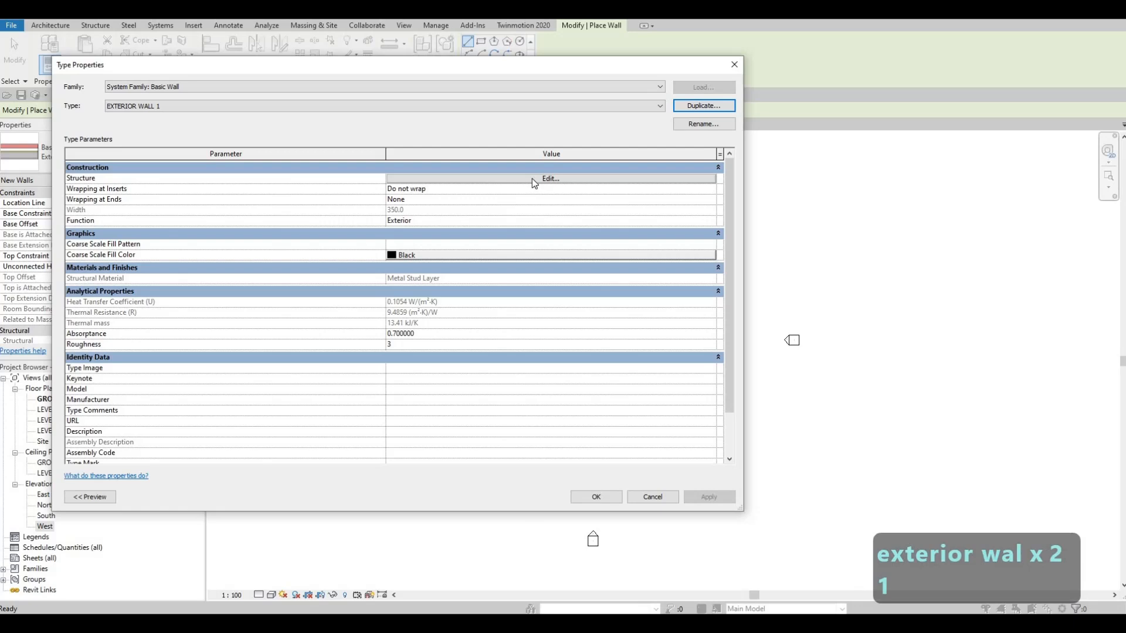
- Delete all layers outside the core boundaries from the EXTERIOR WALL 1 structure, leaving only the Structure [1] layer between them
left_click(533, 178)
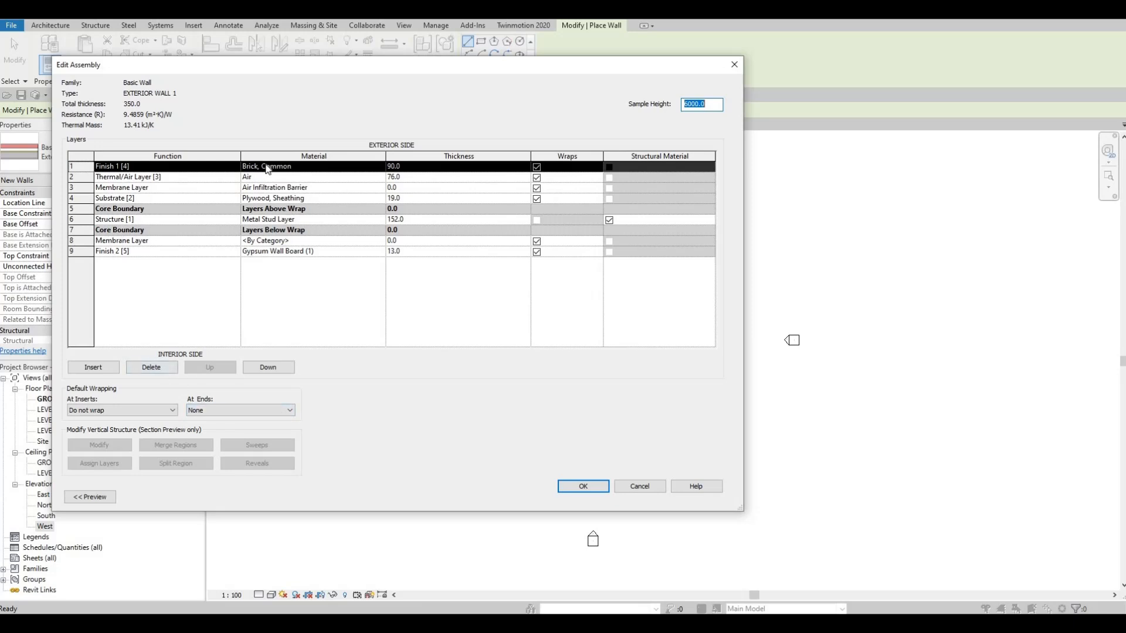
left_click(150, 369)
left_click(151, 368)
left_click(150, 368)
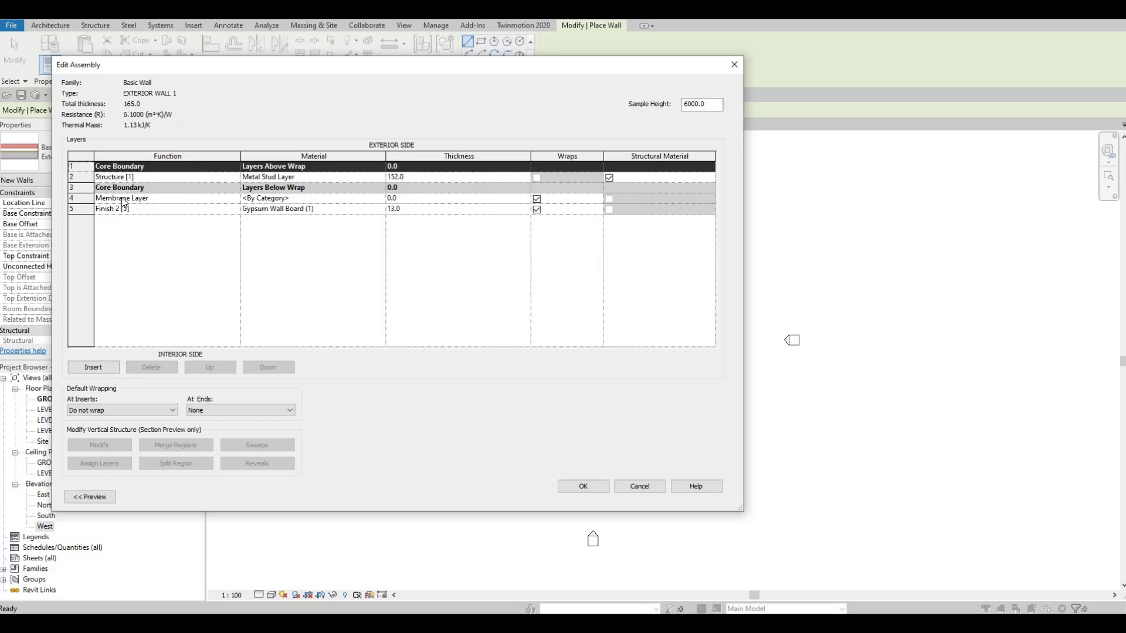
left_click(81, 198)
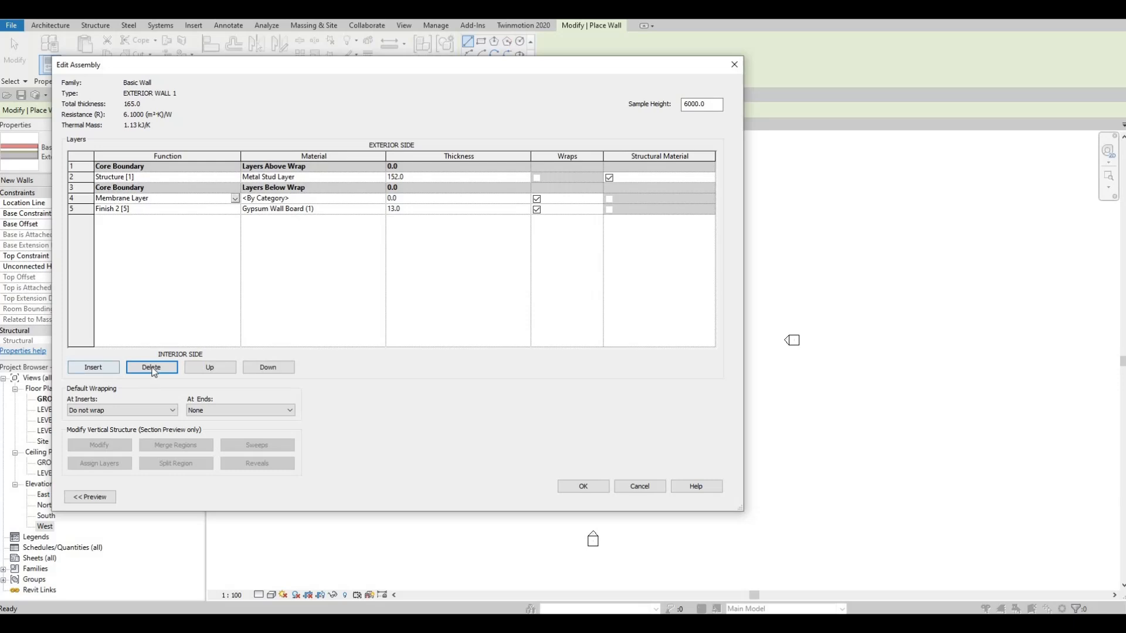
left_click(150, 368)
left_click(151, 367)
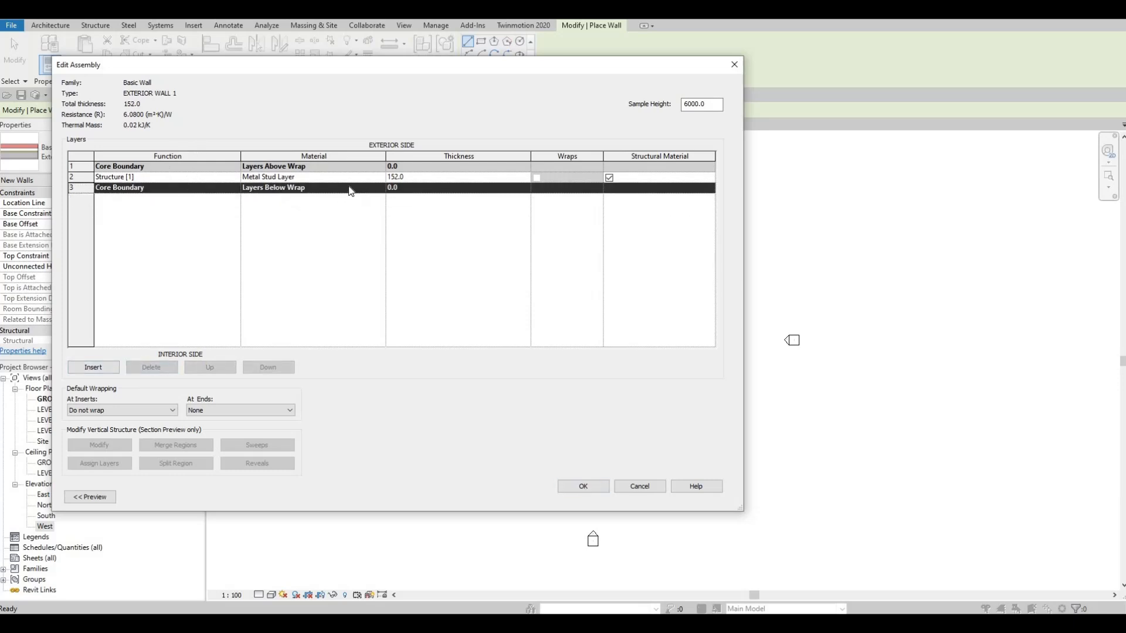
- Set the Structure [1] layer to 200 mm thickness and Gypsum Wall Board material, and apply the wall type changes
left_click(414, 178)
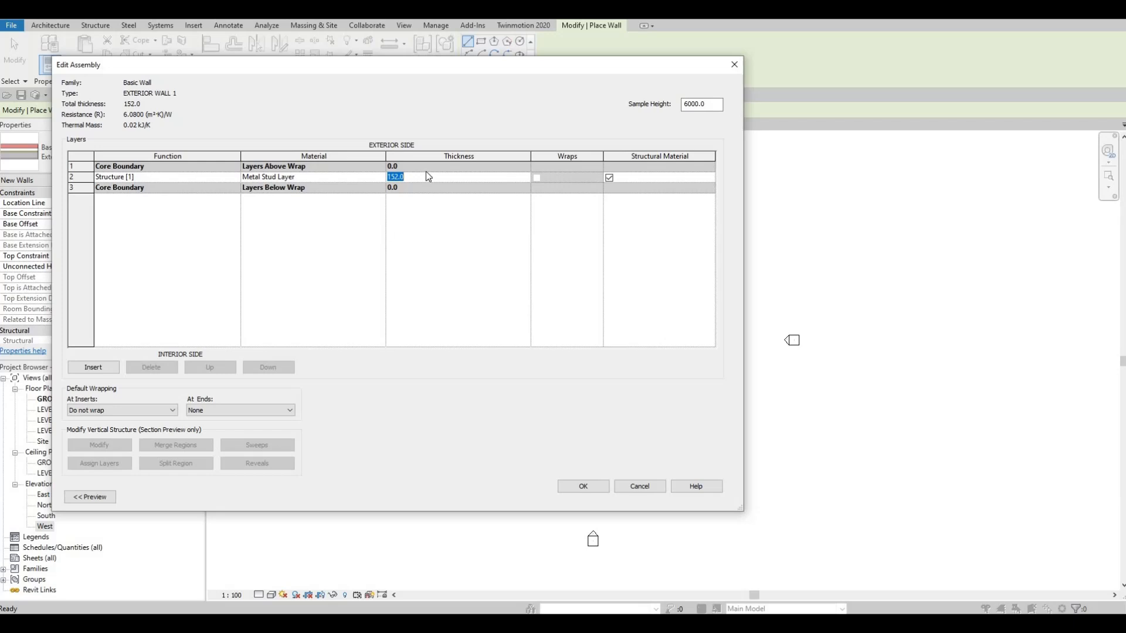
type("200")
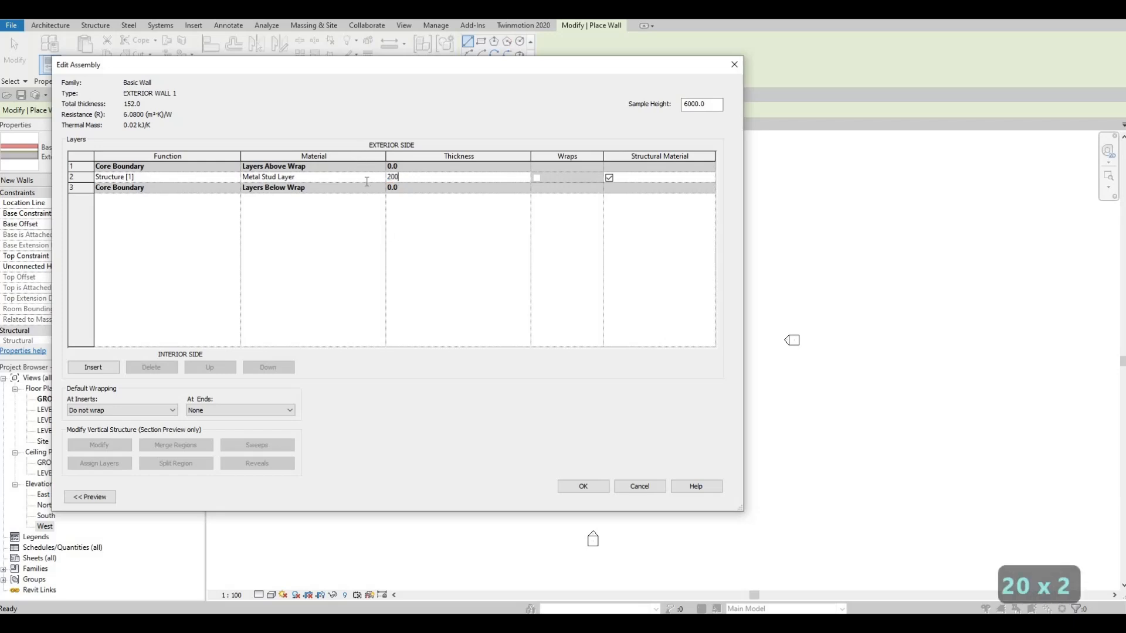
left_click(378, 178)
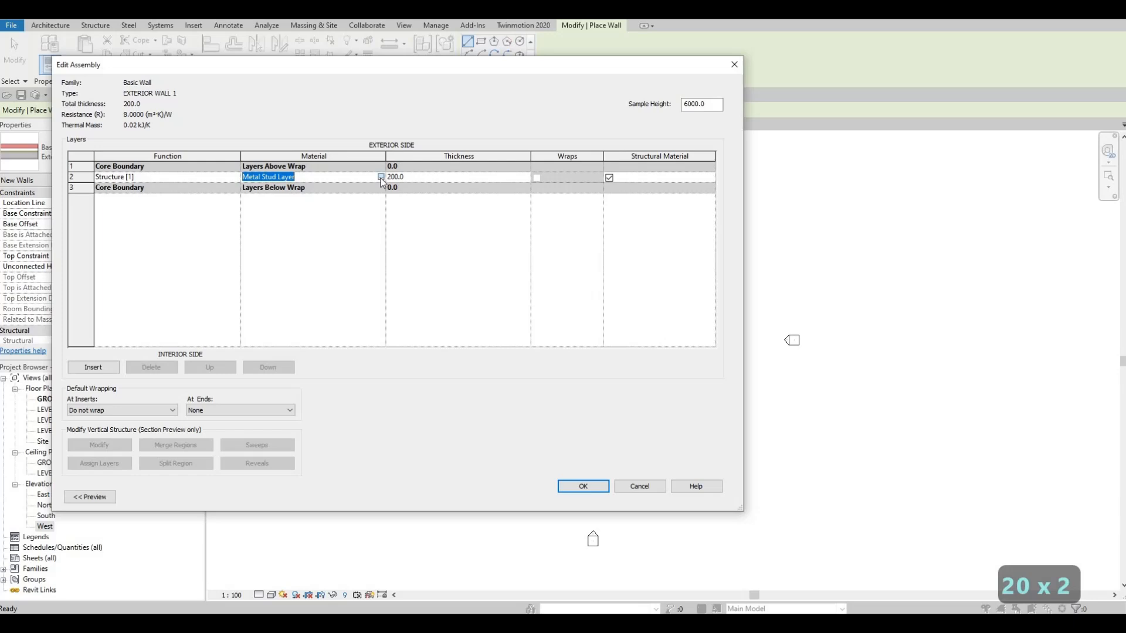
left_click(381, 177)
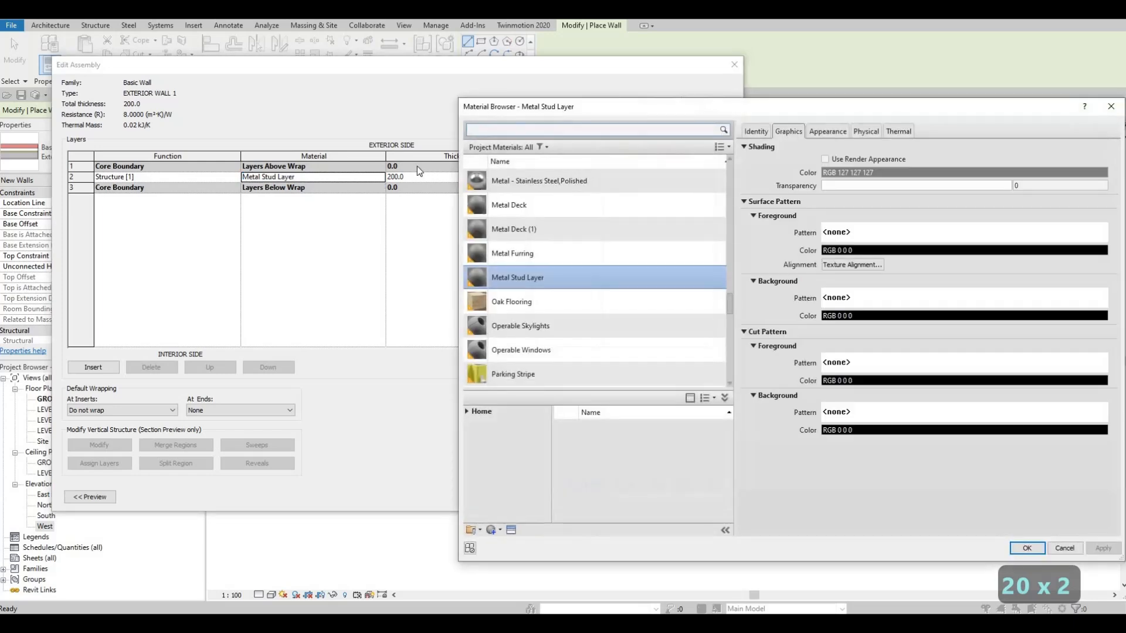
left_click(487, 132)
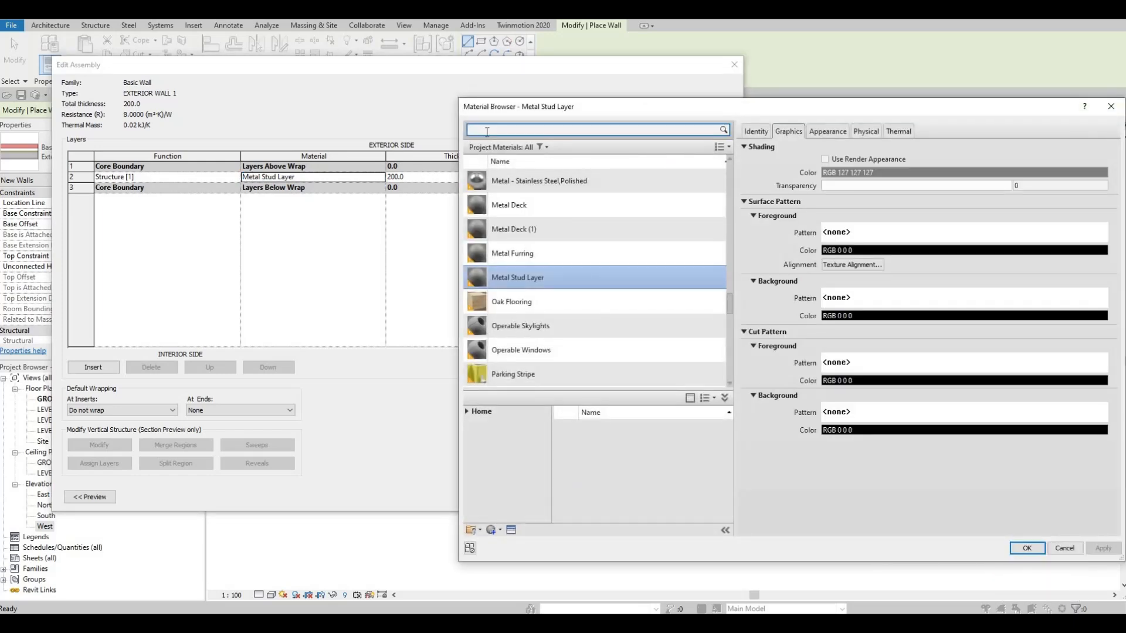
type("GY")
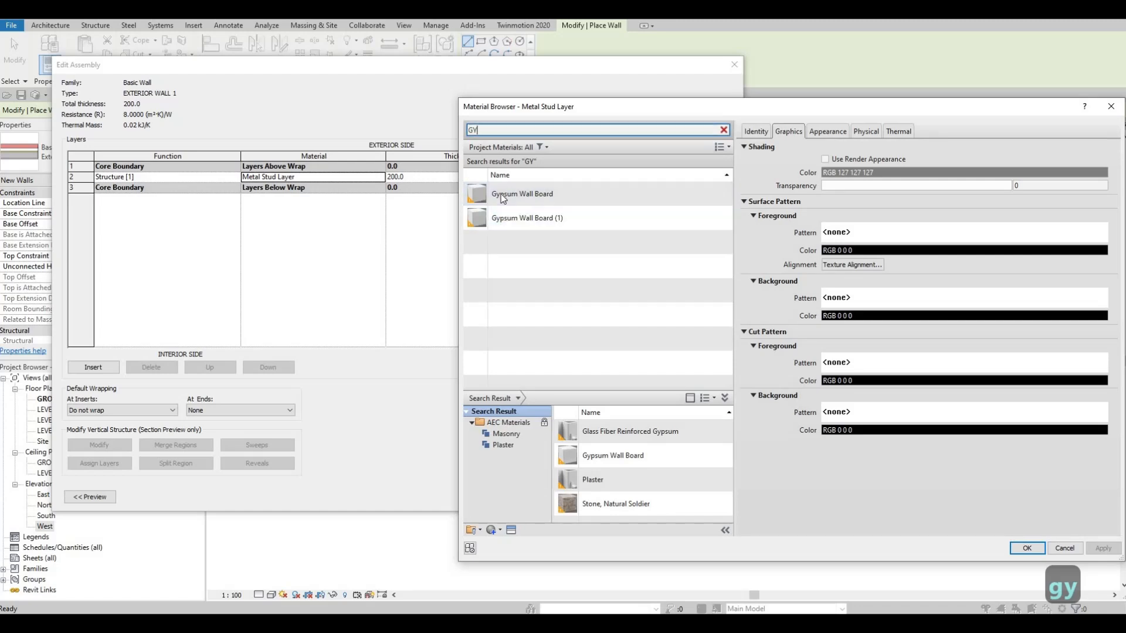
left_click(500, 198)
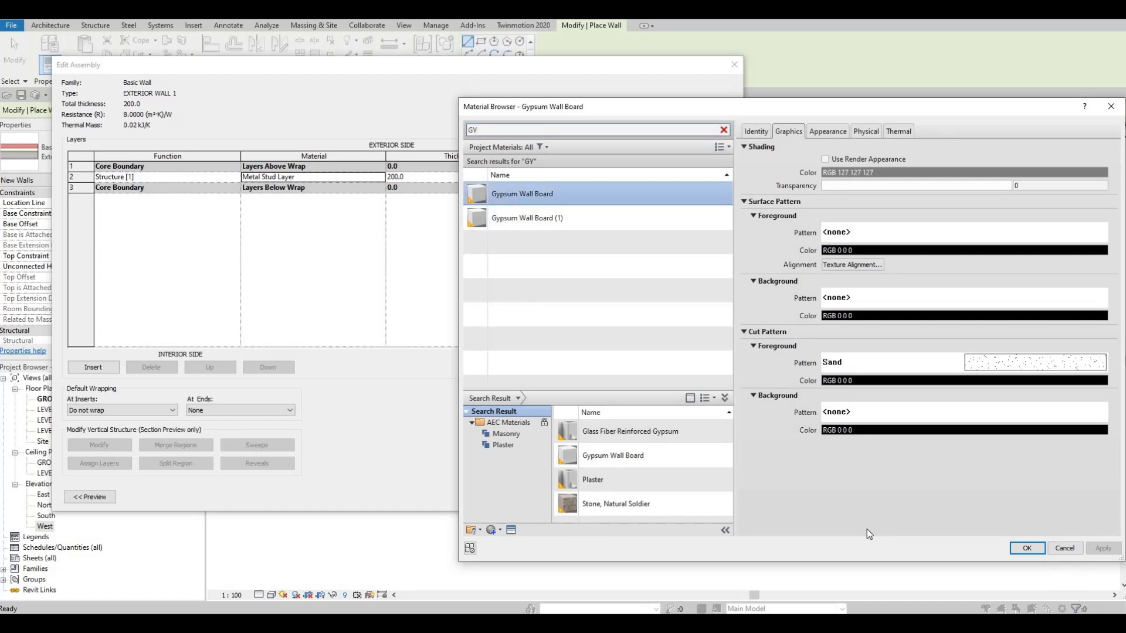
left_click(1025, 550)
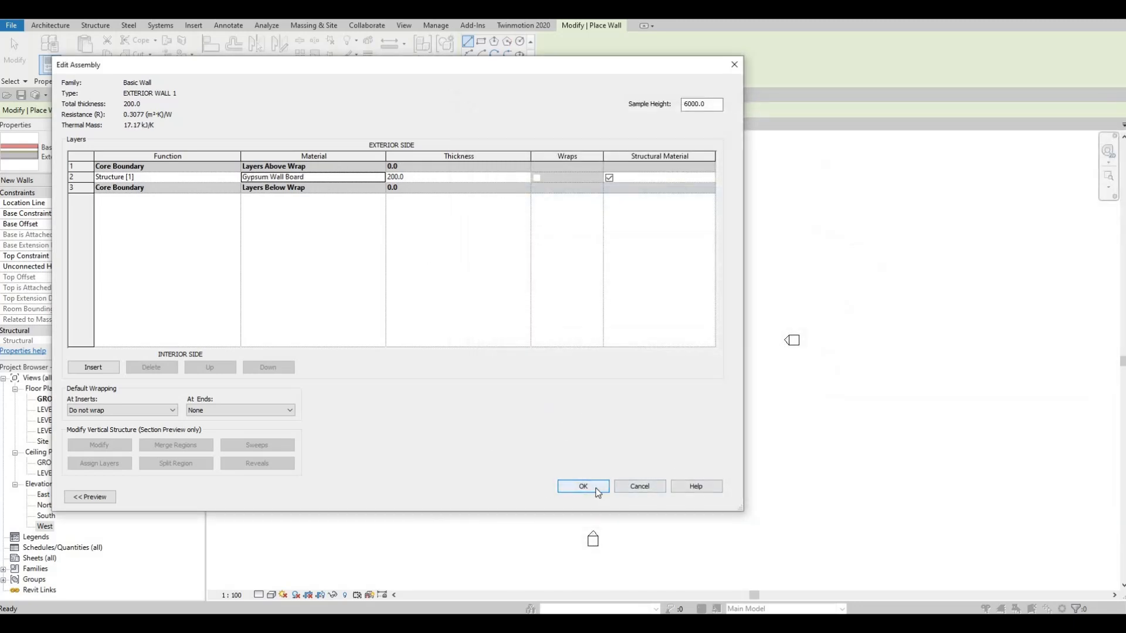
left_click(595, 487)
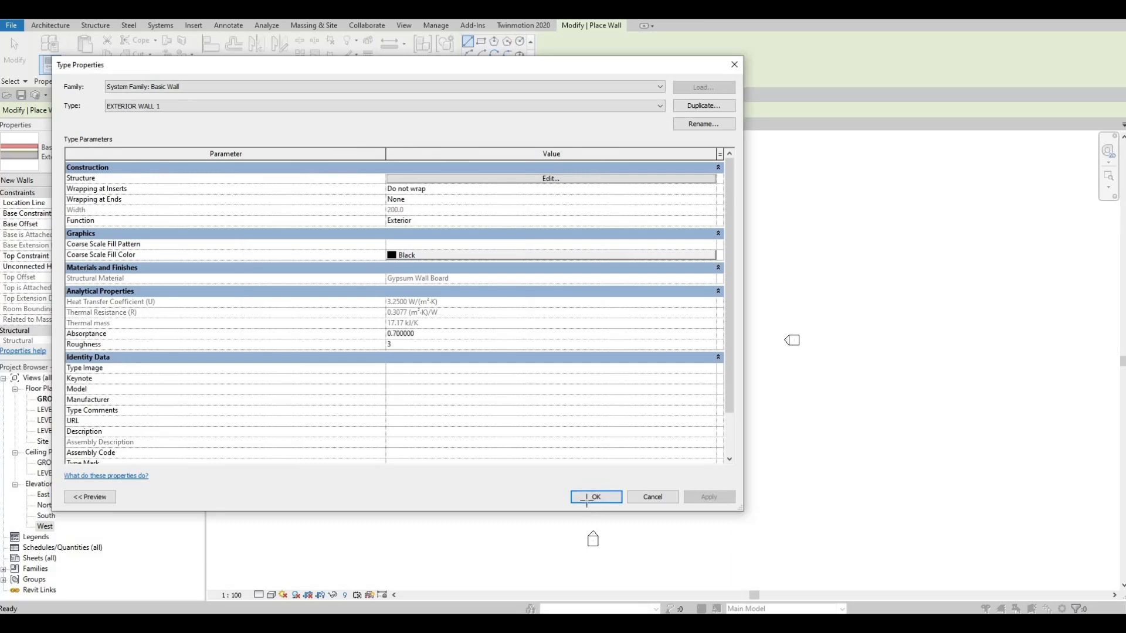
left_click(588, 495)
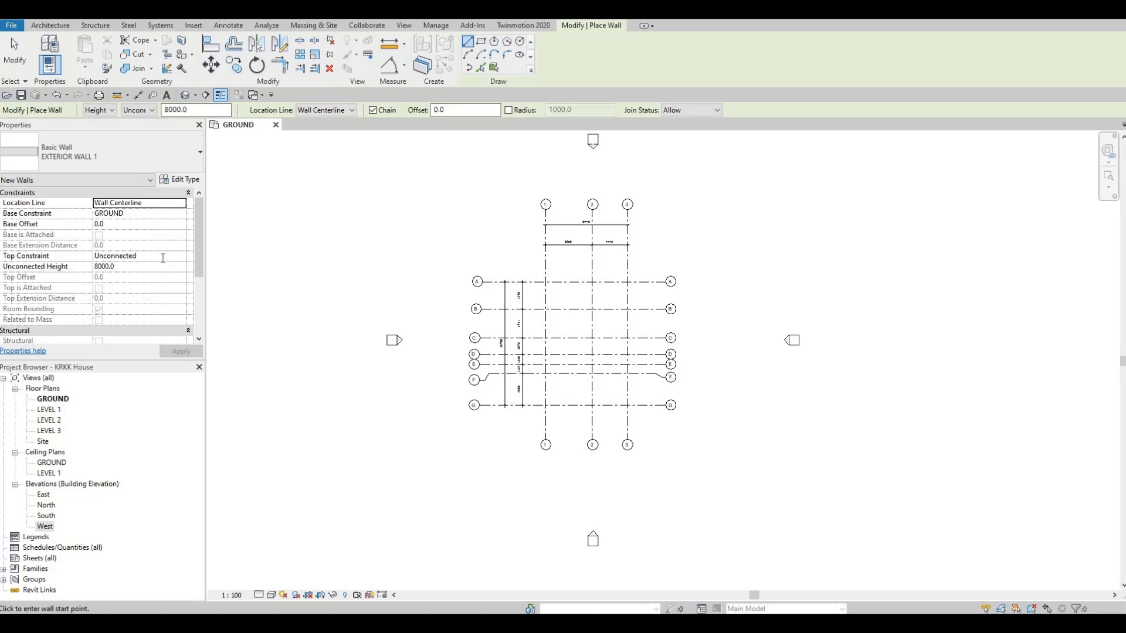
- Set the top constraint of the new walls to Up to level: LEVEL 2
left_click(181, 258)
left_click(181, 256)
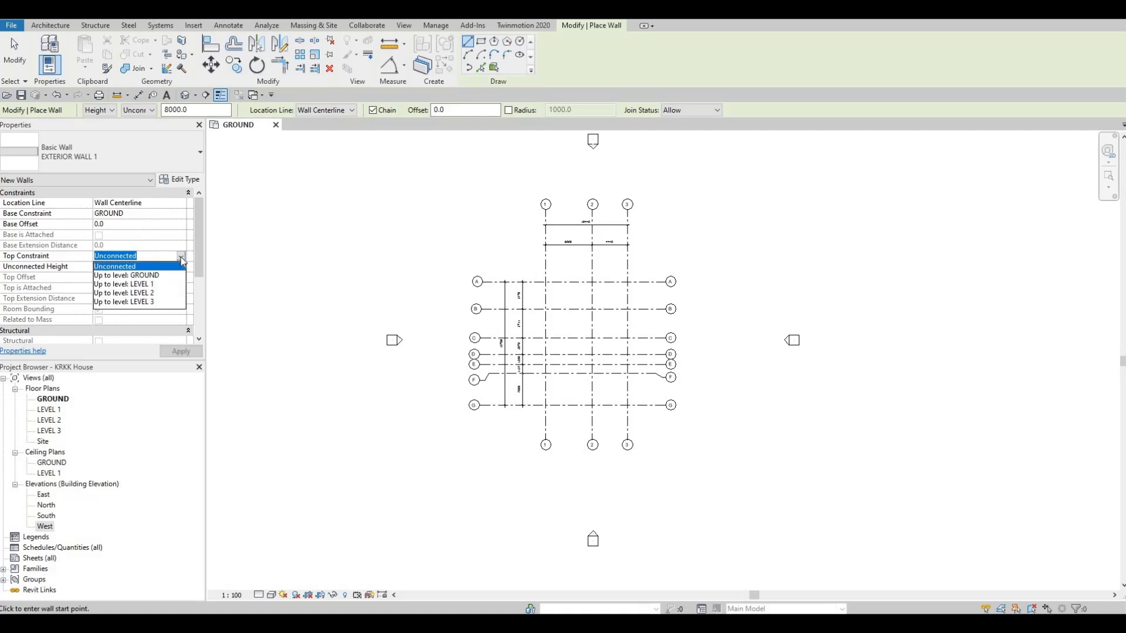
left_click(155, 293)
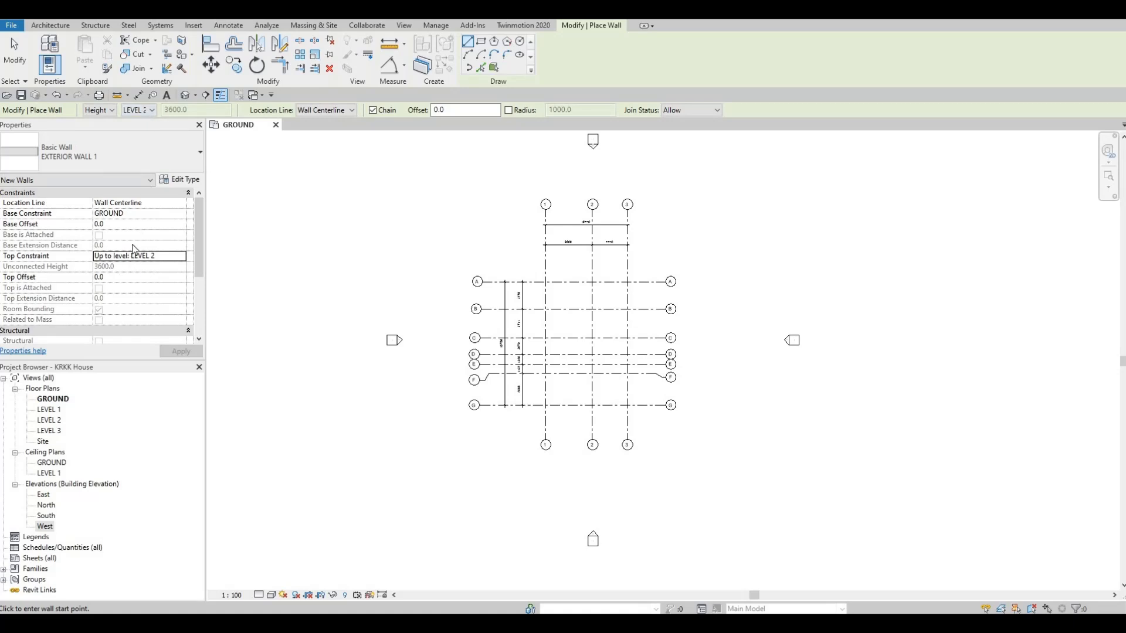
- Switch the new walls' height limit to LEVEL 3 and return it to LEVEL 2
left_click(151, 110)
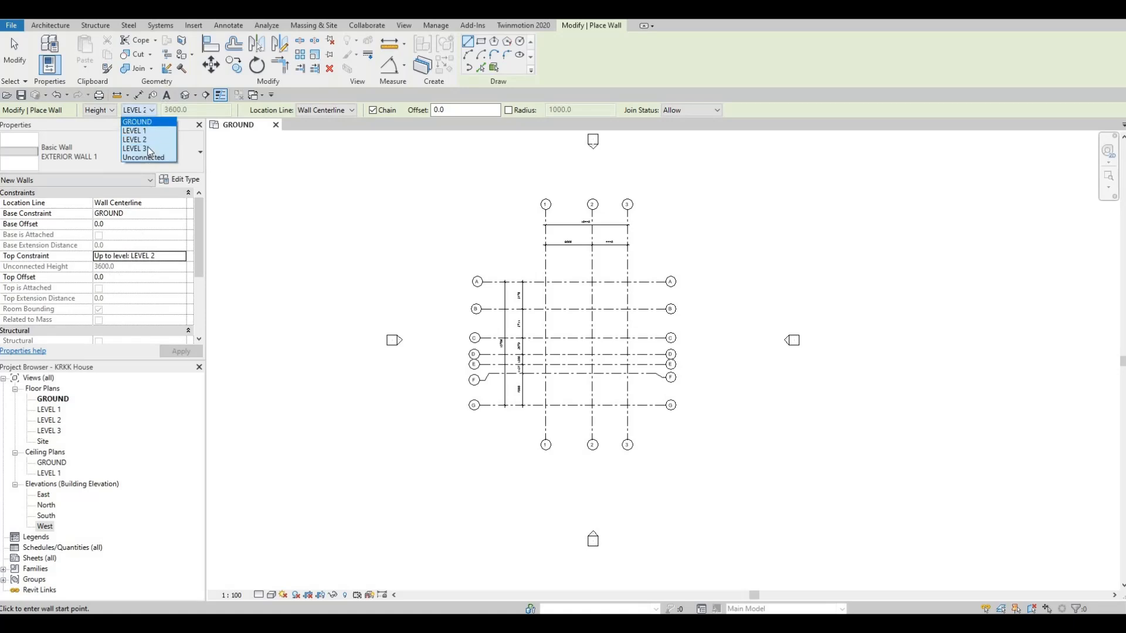
left_click(151, 147)
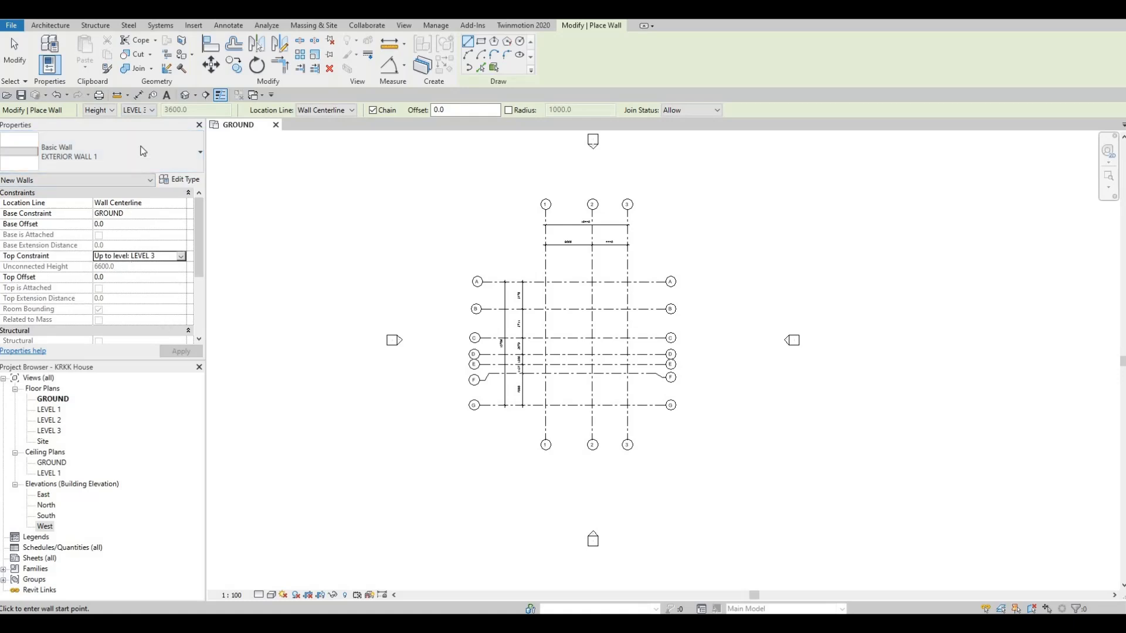
left_click(154, 113)
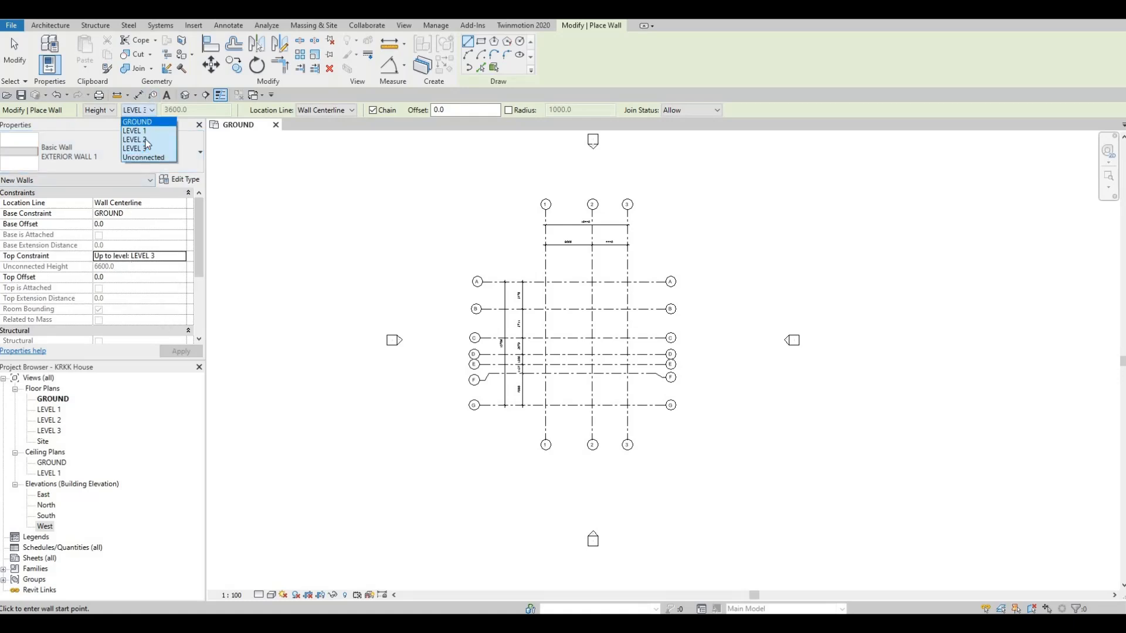
left_click(134, 123)
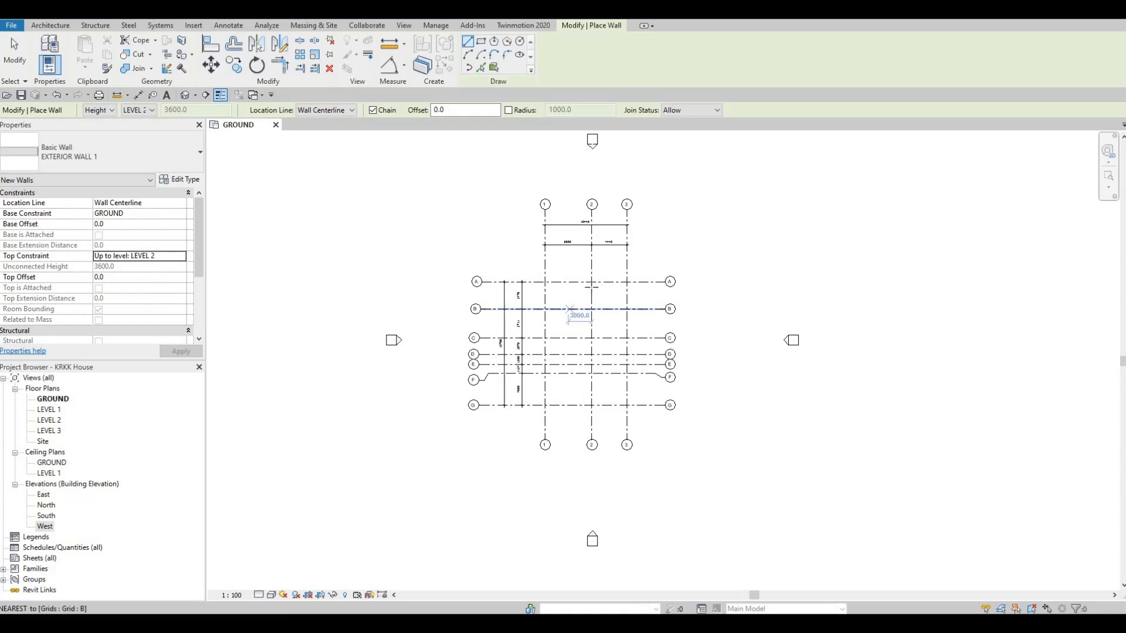
- Draw a closed loop of exterior walls through grid intersections A1, A3, G3, G2, E2 and E1, back to A1
scroll(569, 296, "up", 2)
scroll(566, 287, "up", 3)
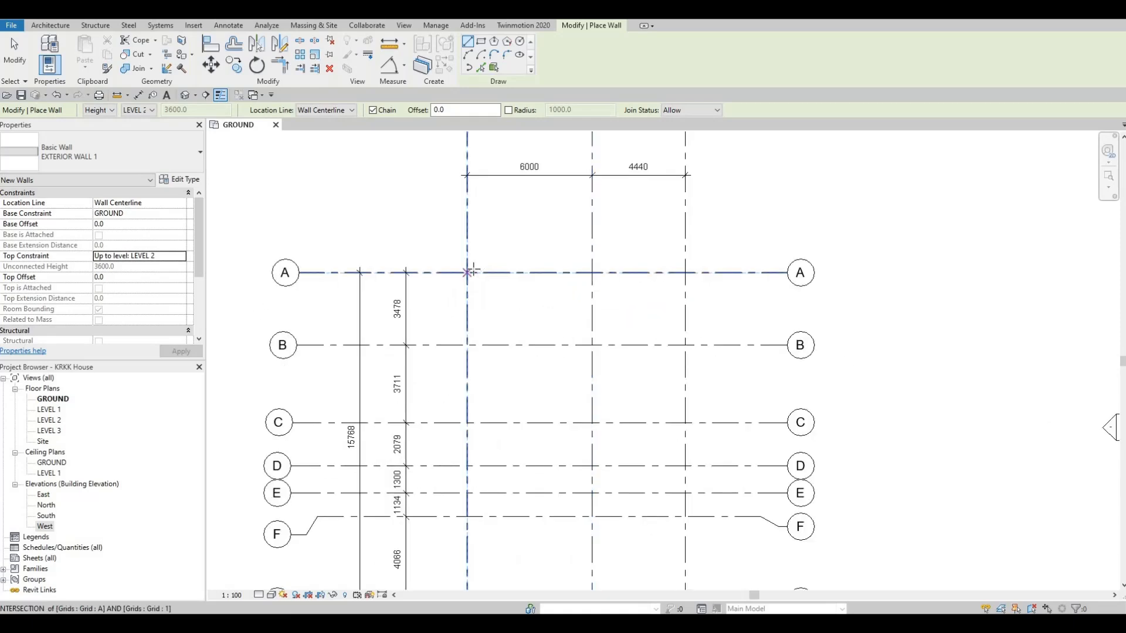
scroll(477, 282, "down", 3)
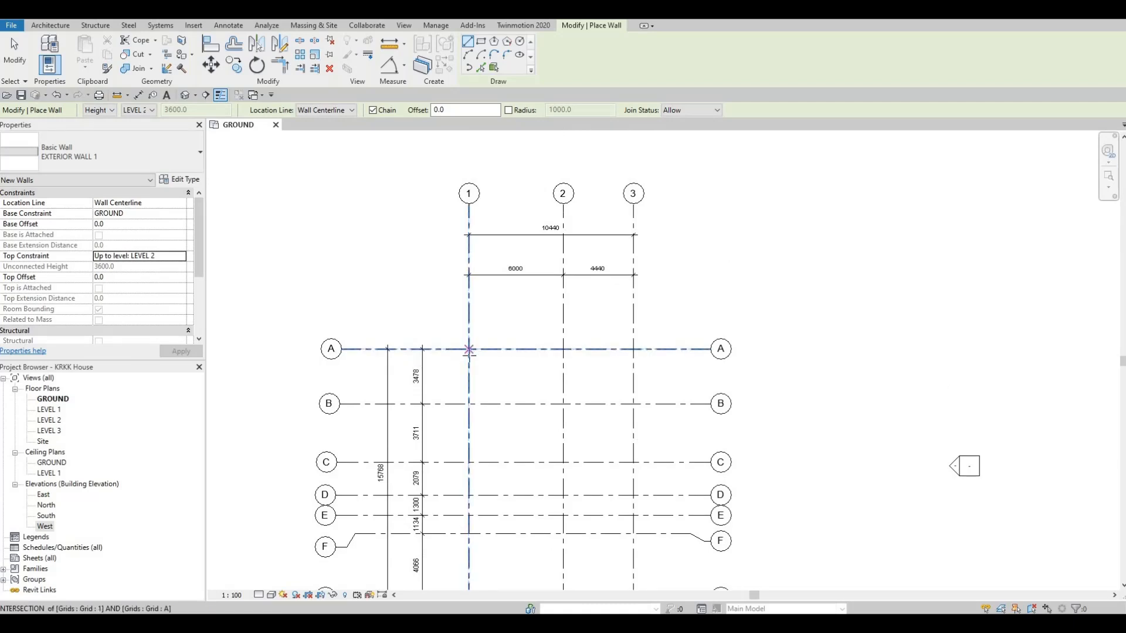
left_click(469, 350)
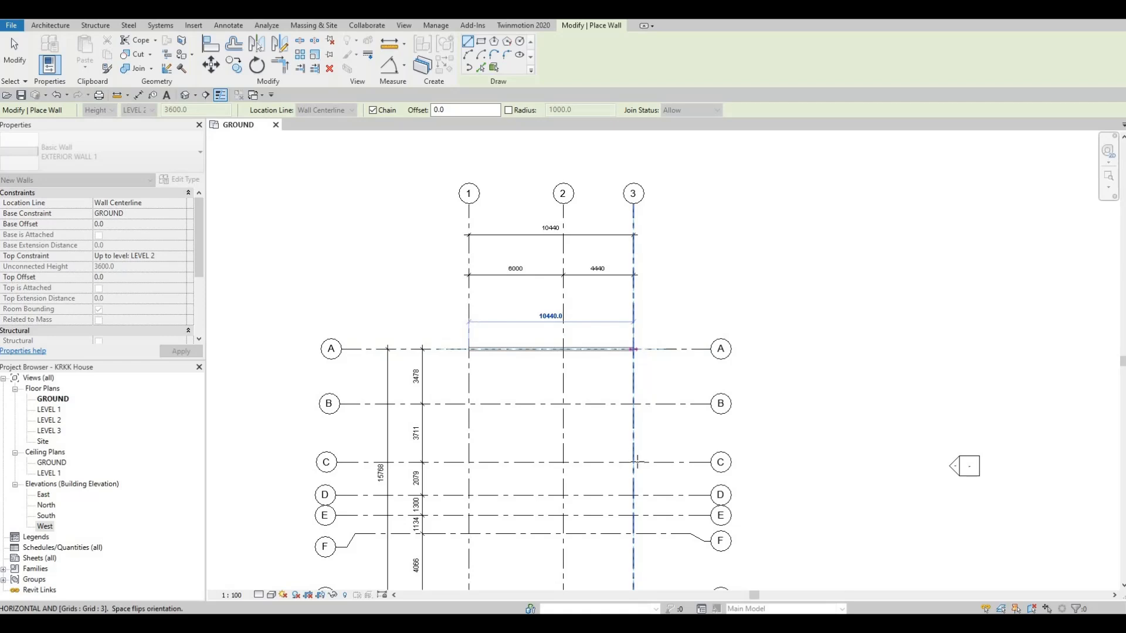
left_click(633, 349)
middle_click_drag(629, 496, 604, 315)
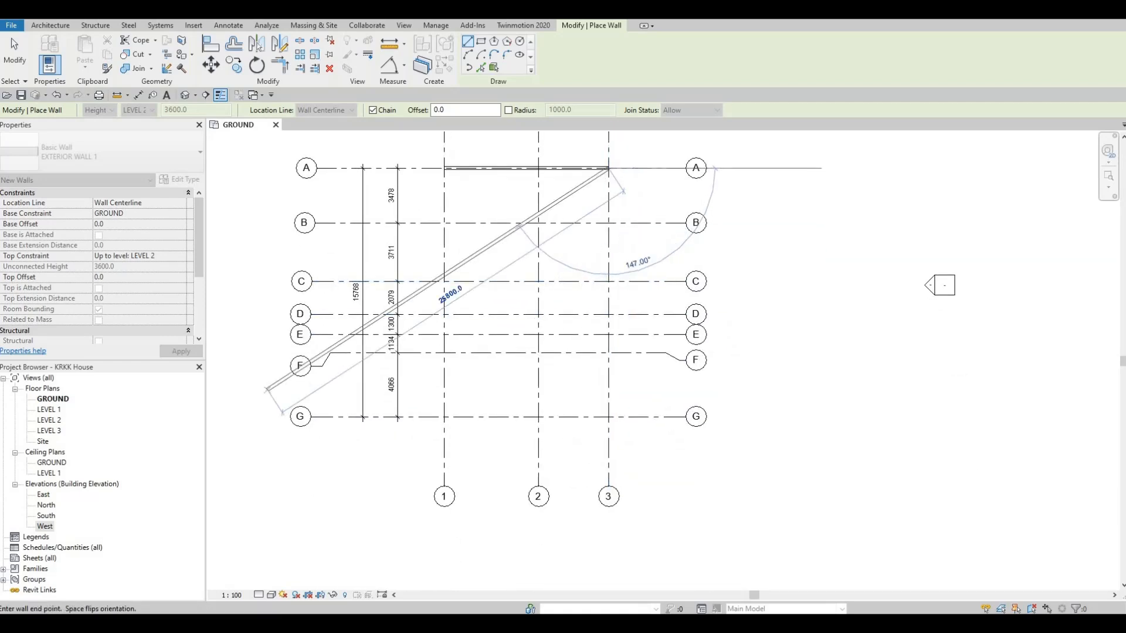
left_click(609, 417)
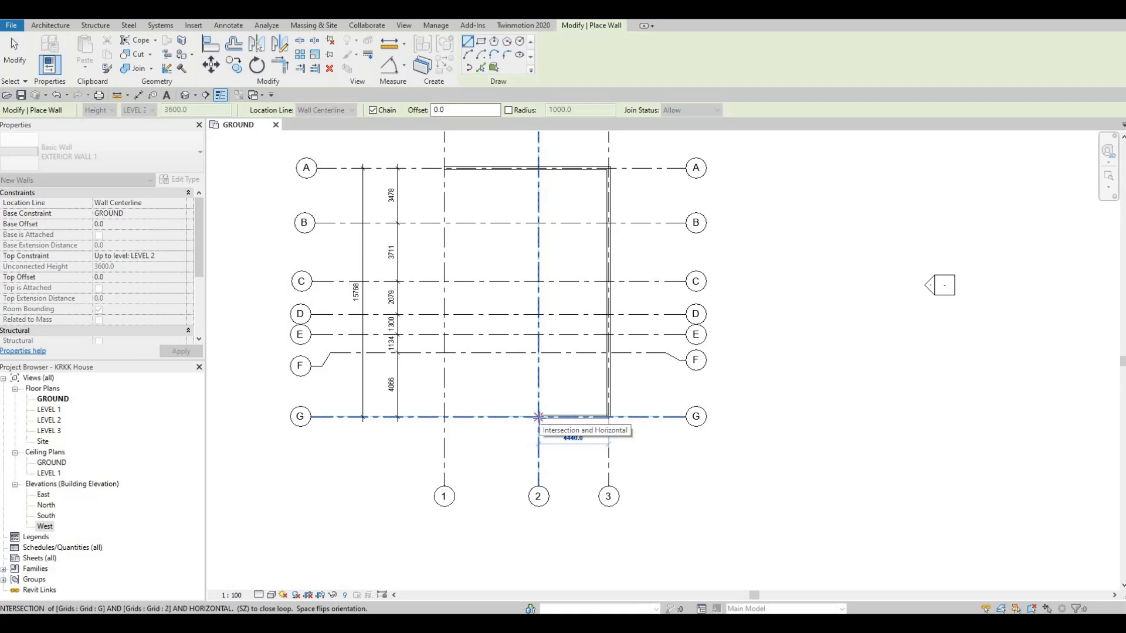
left_click(539, 417)
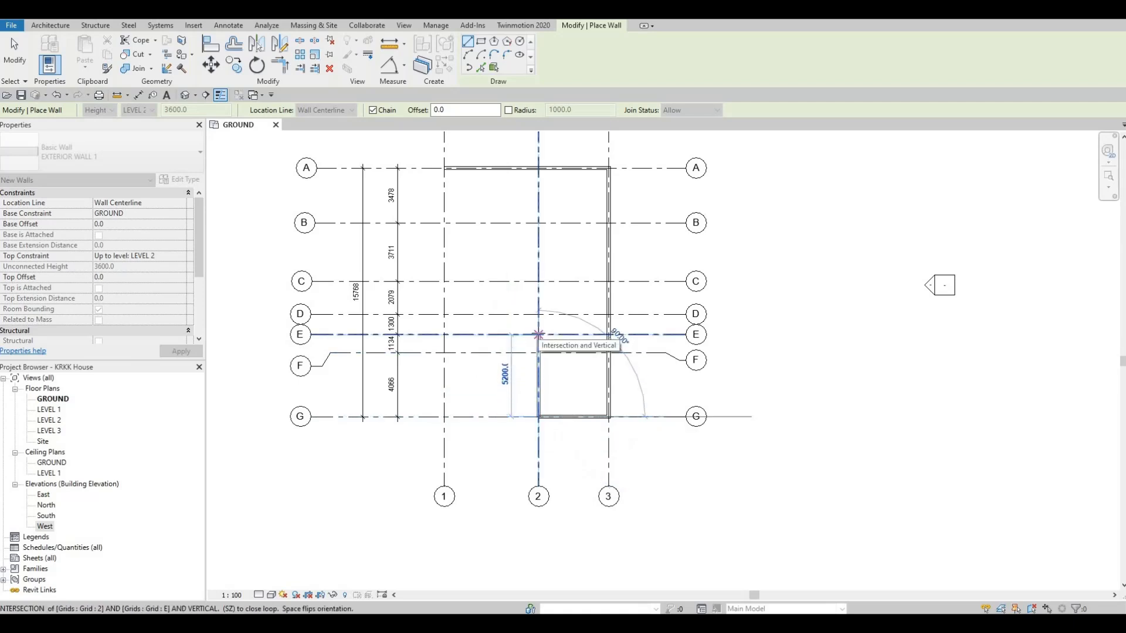
left_click(538, 335)
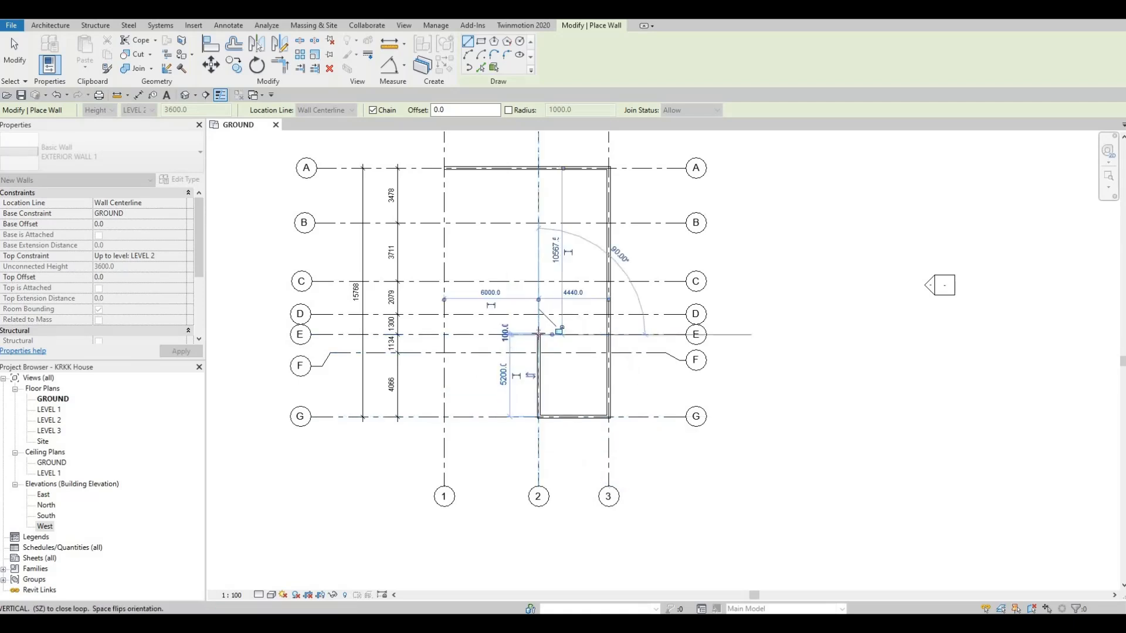
left_click(444, 335)
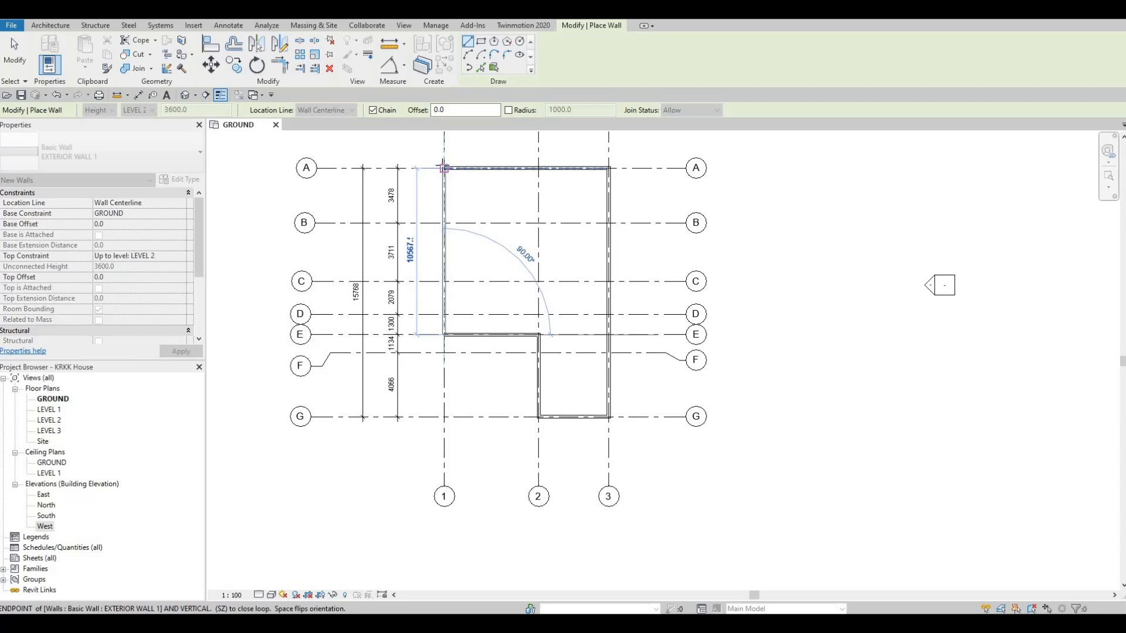
left_click(444, 168)
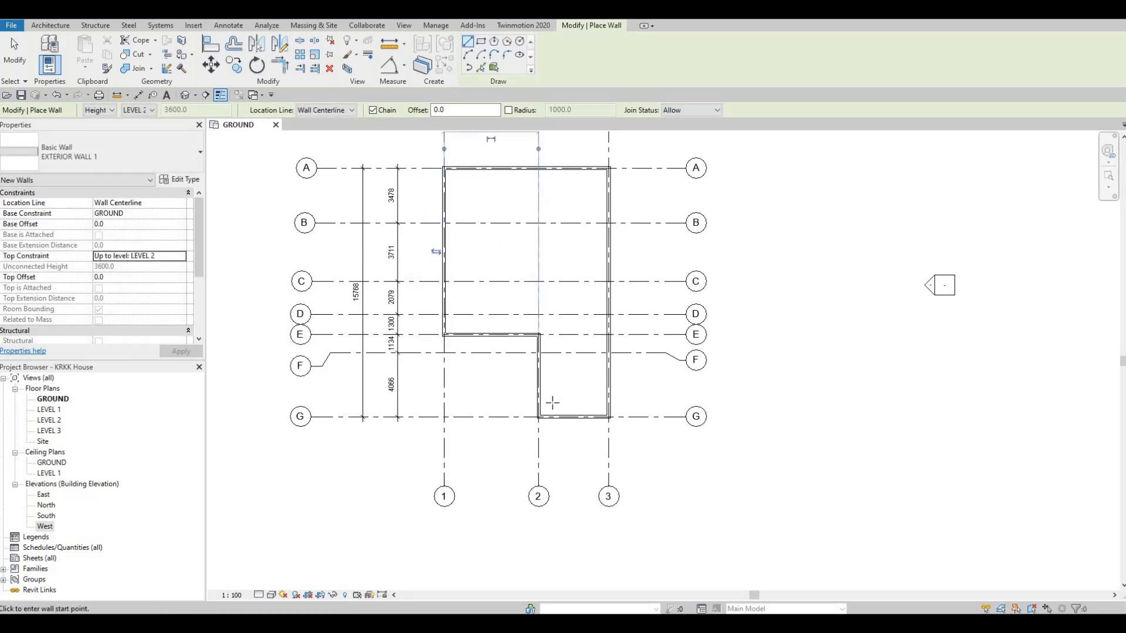
- Draw a wall 1300 mm north from the midpoint of the grid G wall, continuing horizontally to the grid 3 wall
scroll(575, 417, "up", 1)
scroll(579, 417, "up", 1)
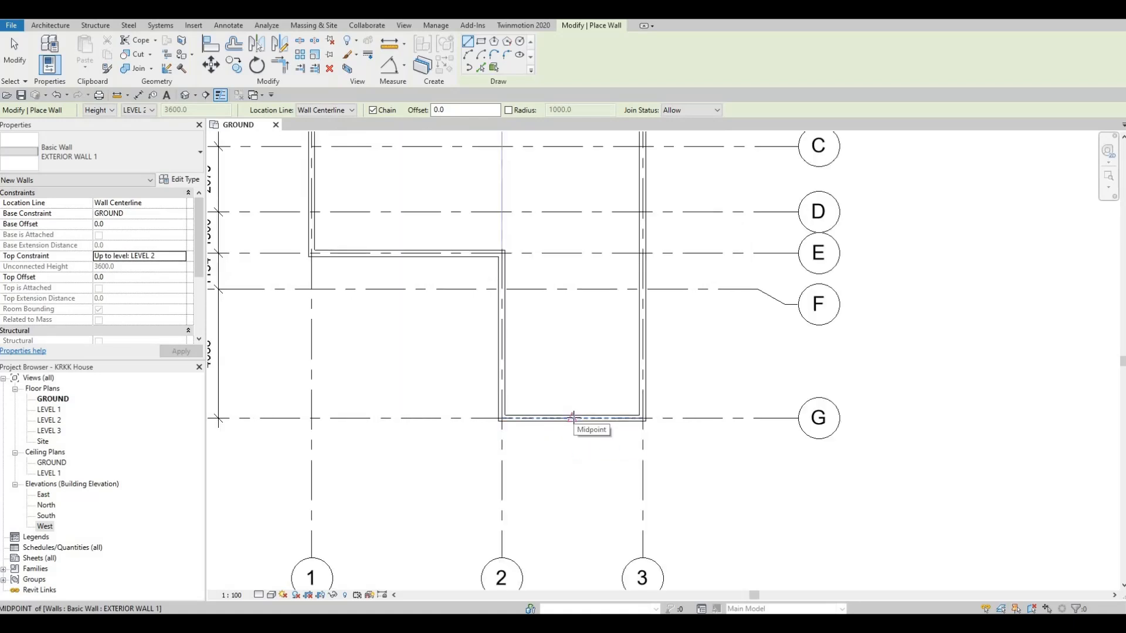
left_click(573, 417)
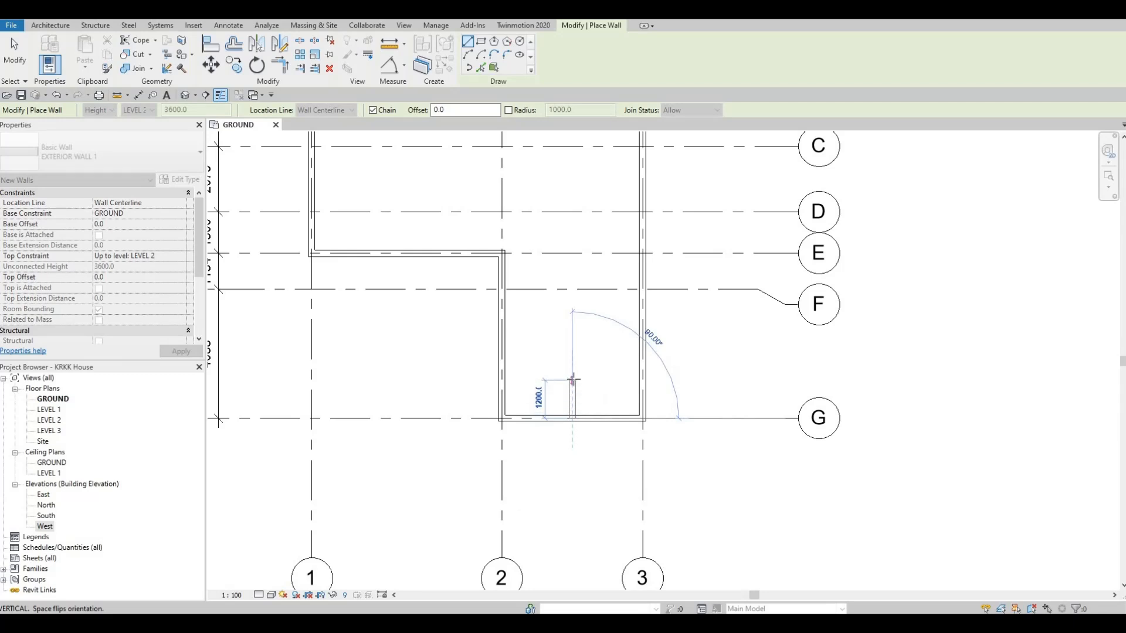
type("13000")
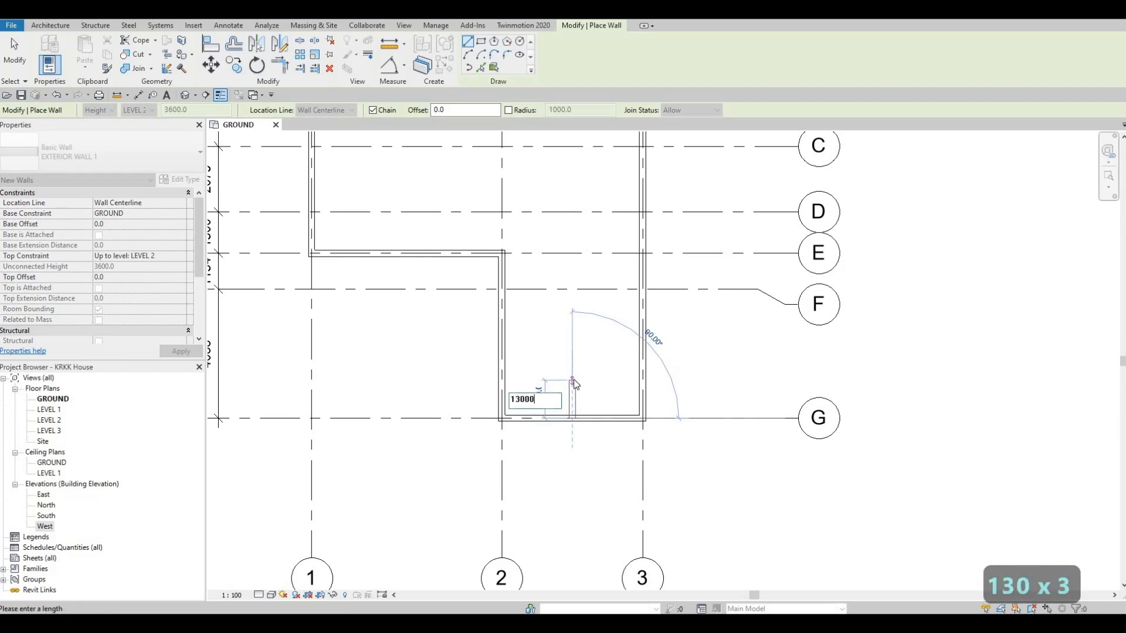
key("BackSpace")
key("Return")
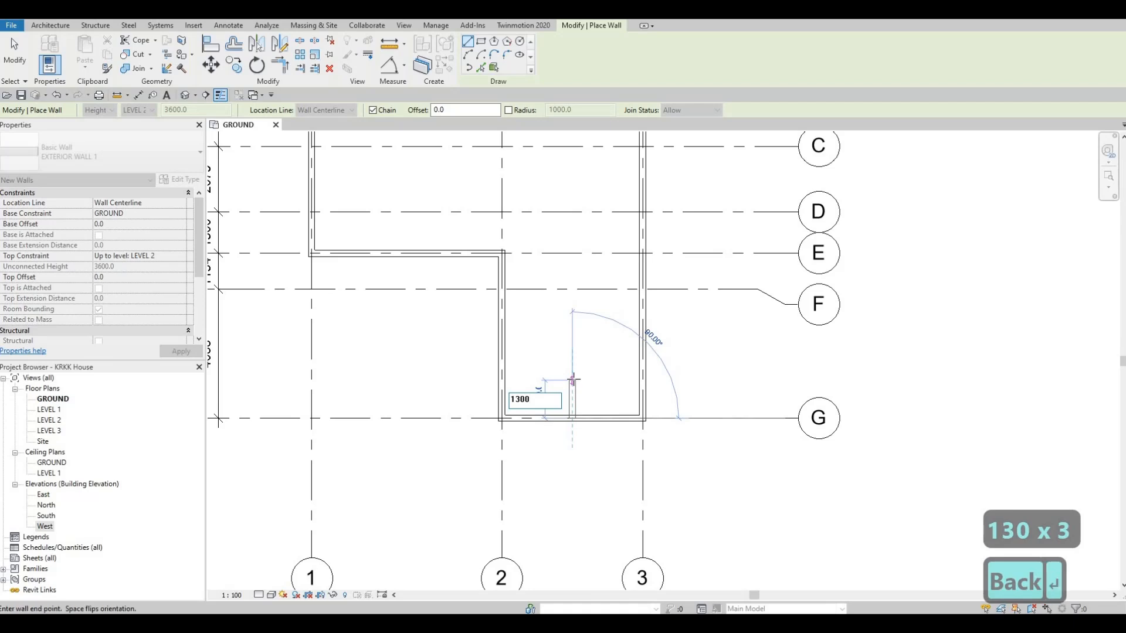
left_click(643, 378)
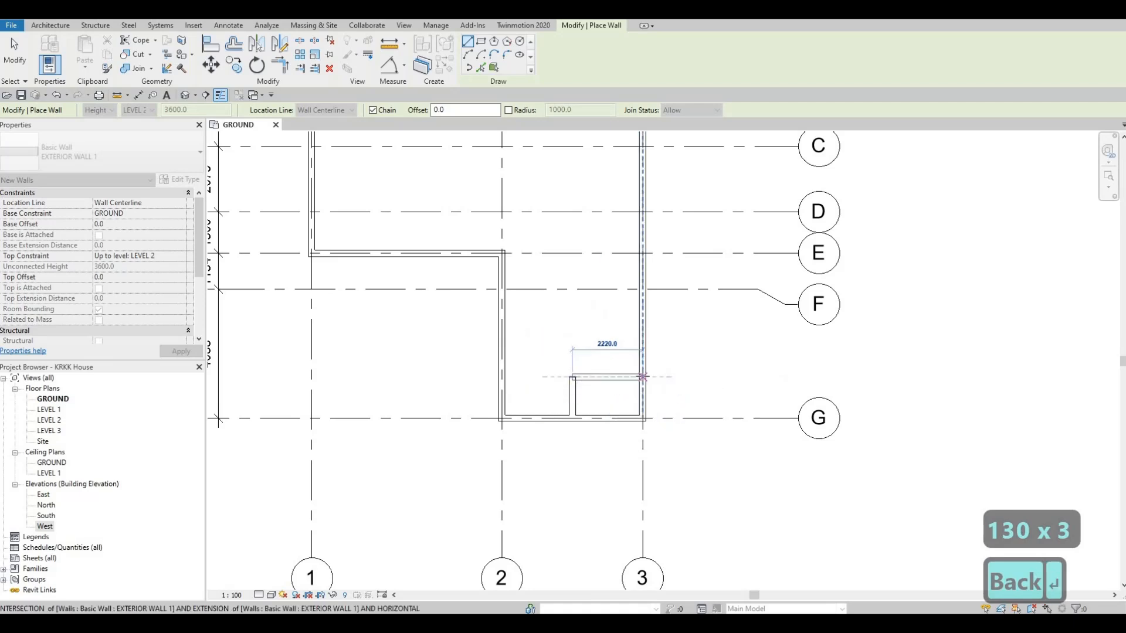
key("Escape")
key("Escape")
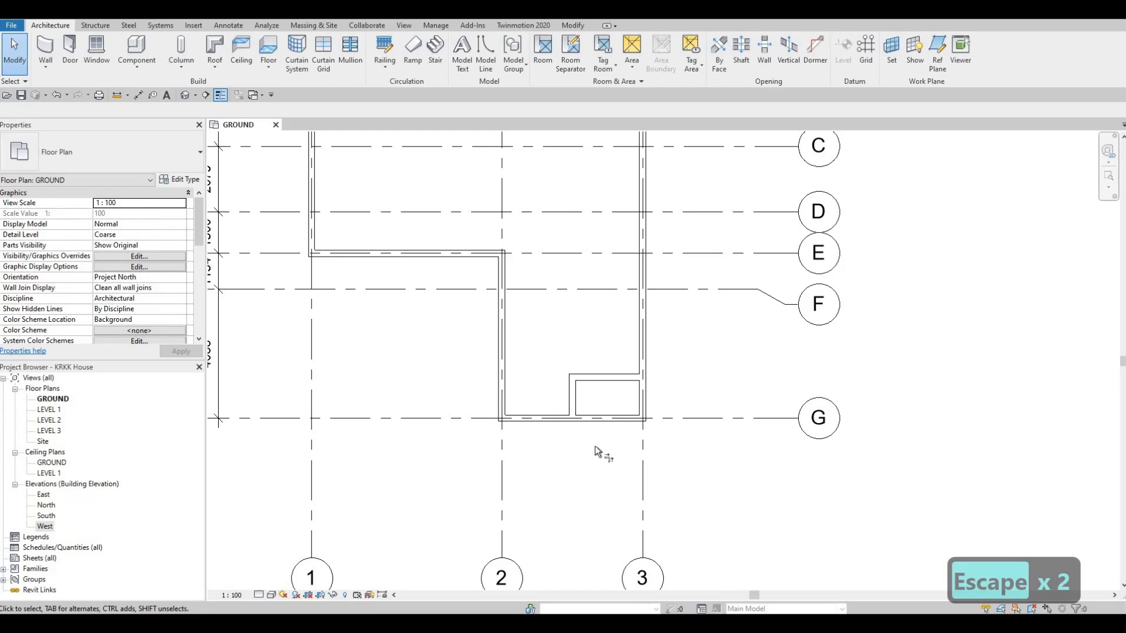
- Trim the grid 3 and grid G walls to corners with the two new walls, removing the segments around intersection G3
key("t")
key("r")
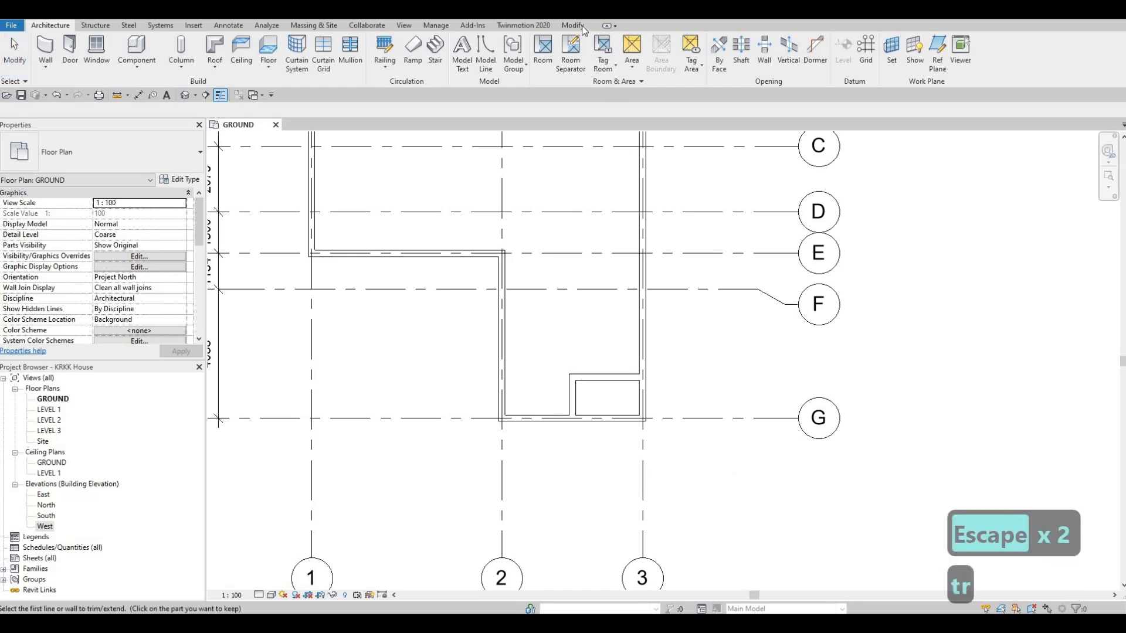
left_click(575, 26)
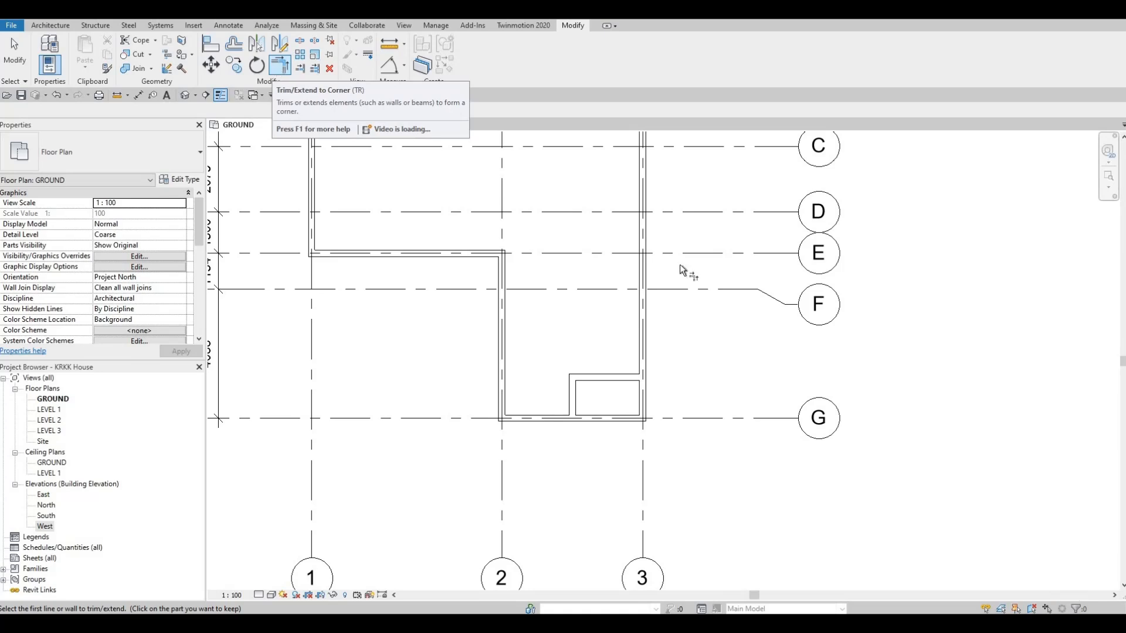
left_click(621, 376)
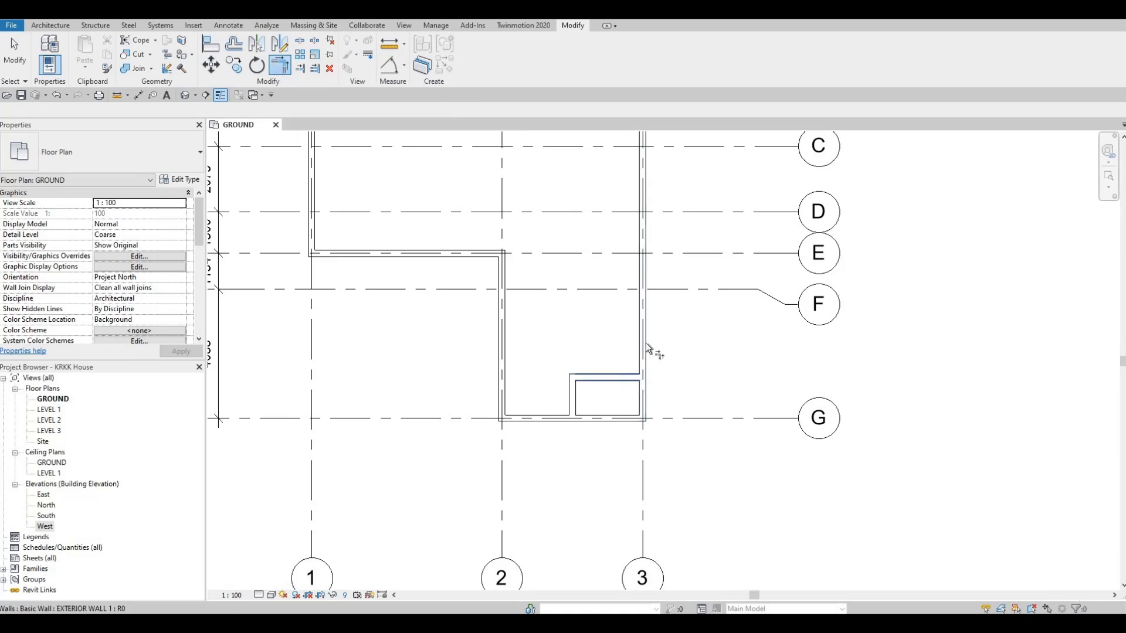
left_click(643, 339)
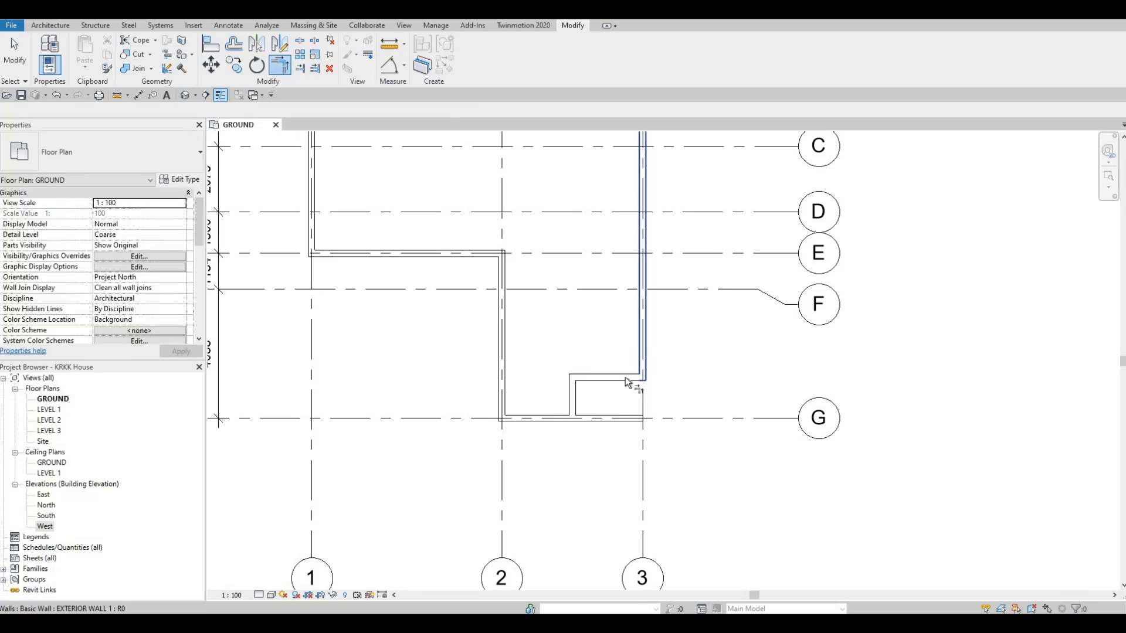
left_click(572, 411)
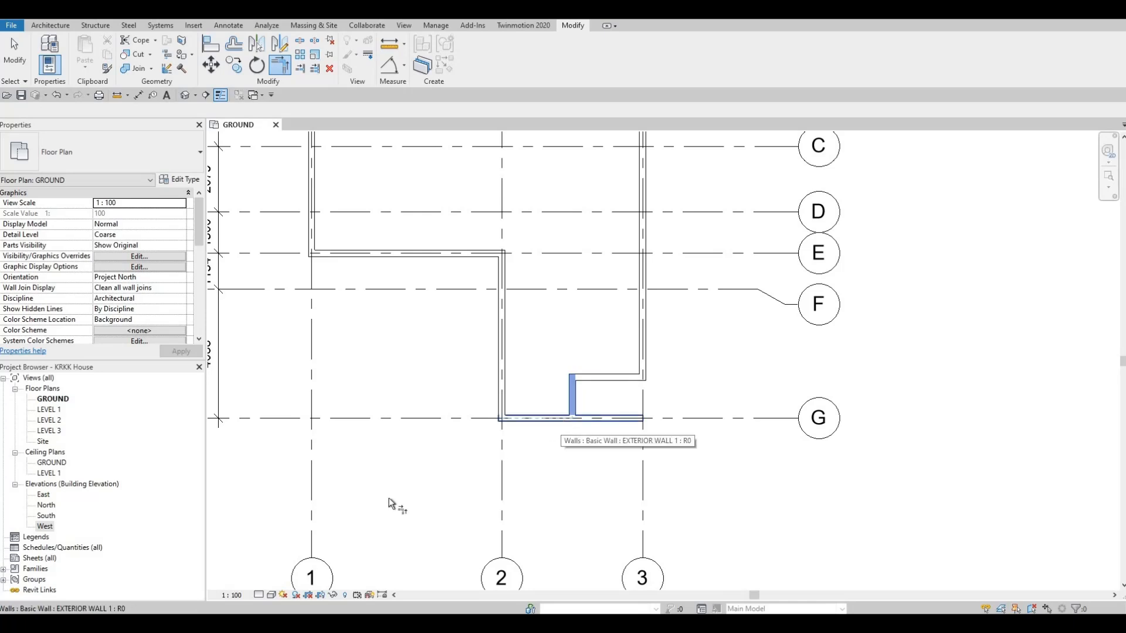
left_click(551, 418)
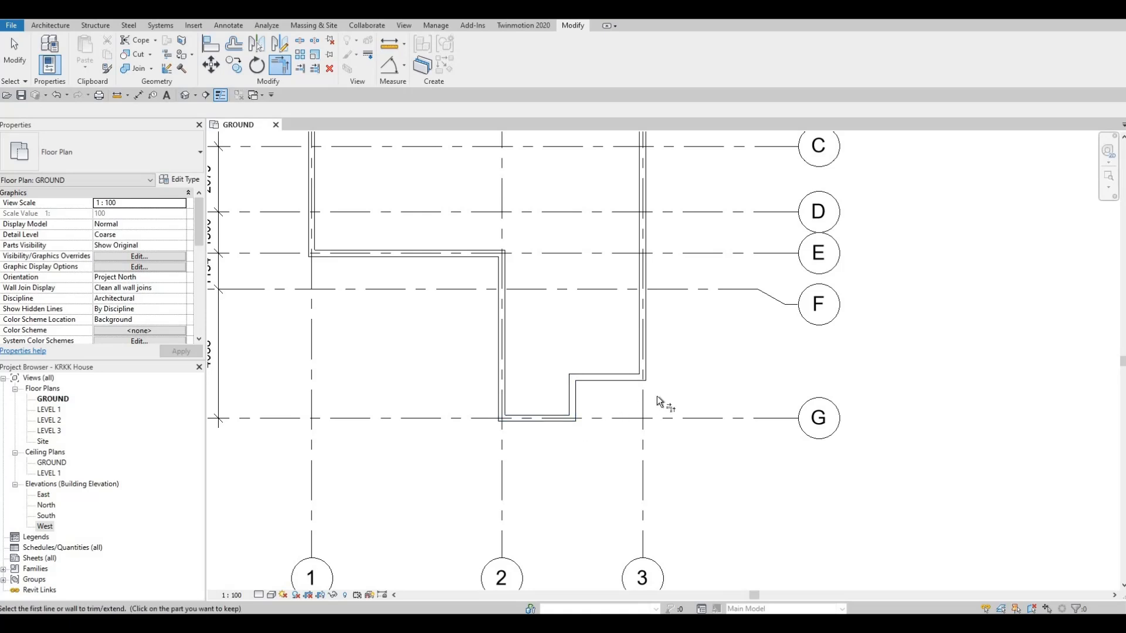
scroll(657, 395, "down", 2)
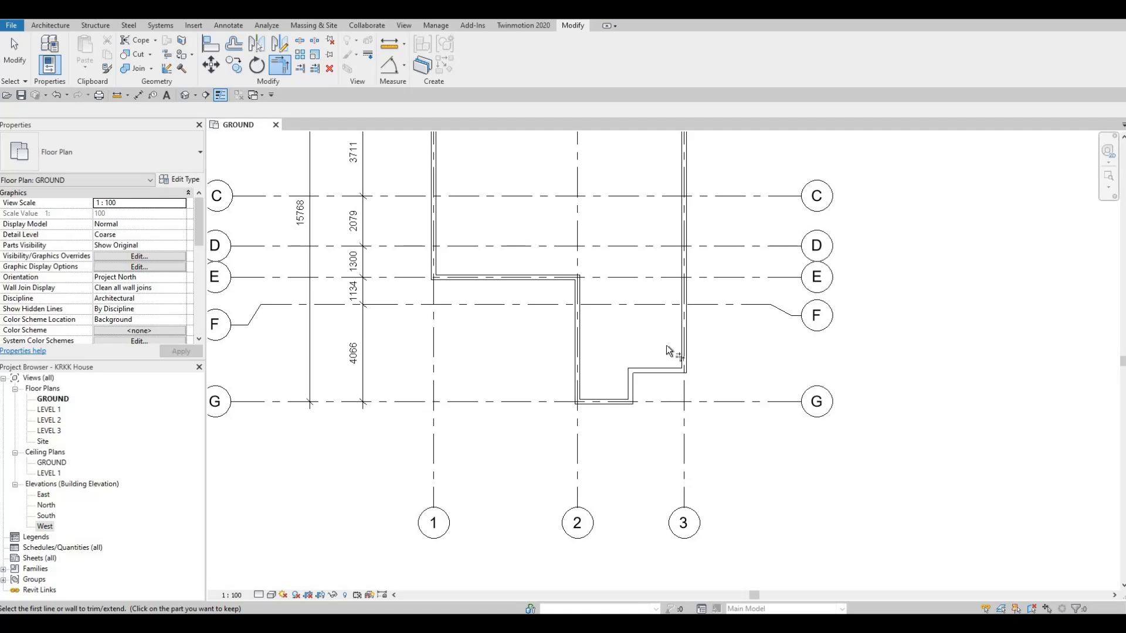
key("Escape")
- Start a new wall and duplicate the EXTERIOR WALL 1 type as INTERIOR WALL 1
middle_click_drag(668, 334, 667, 382)
scroll(667, 365, "down", 2)
scroll(663, 399, "down", 1)
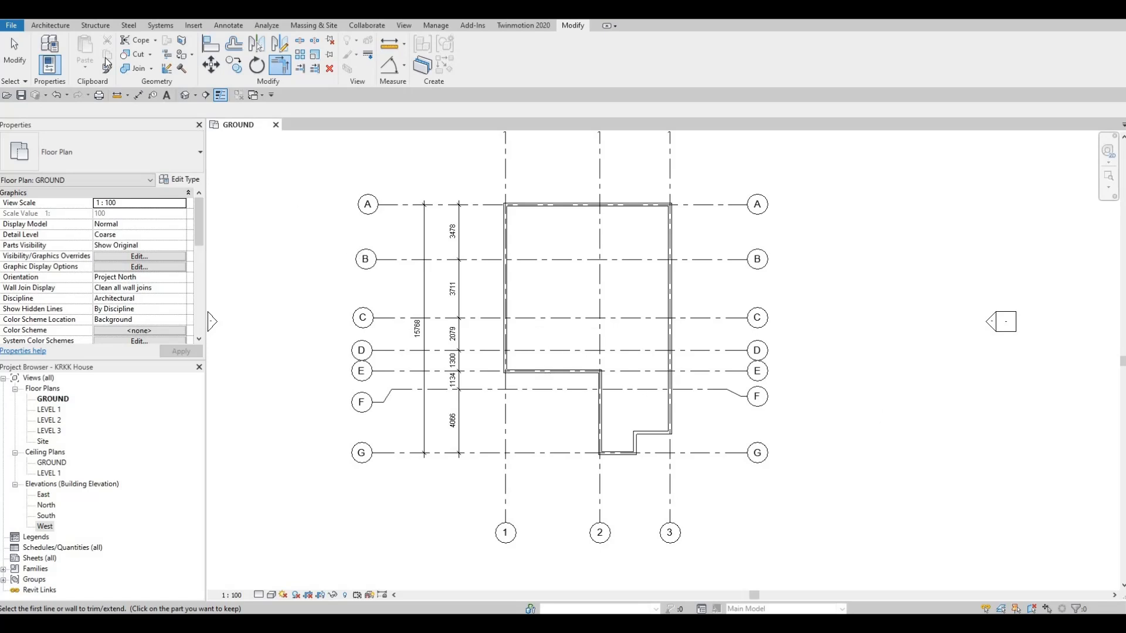
left_click(54, 27)
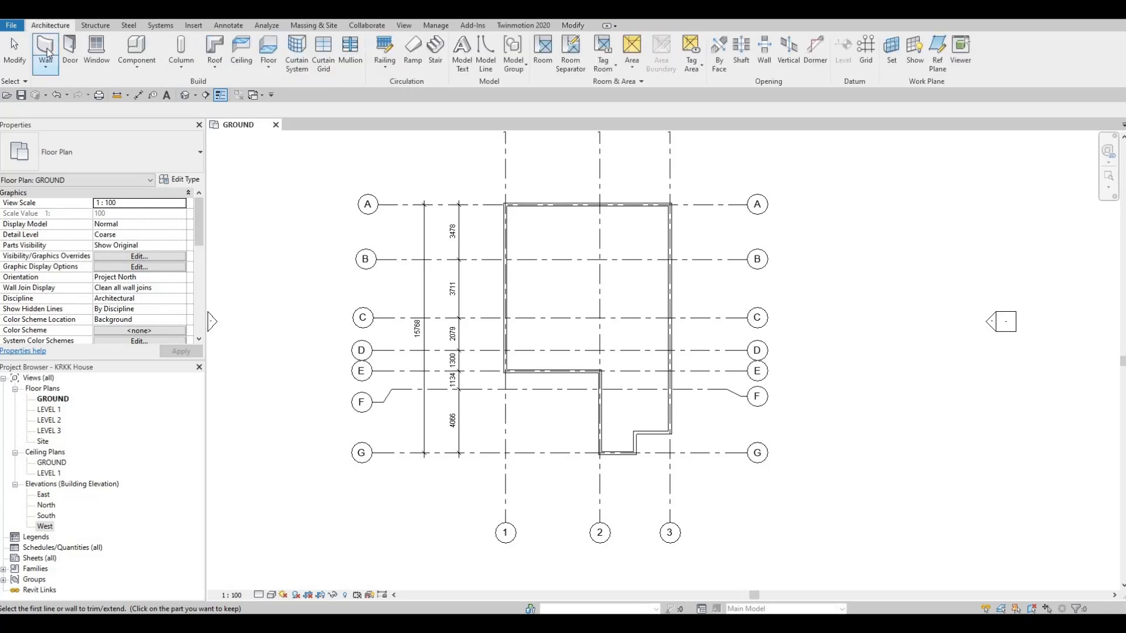
left_click(46, 48)
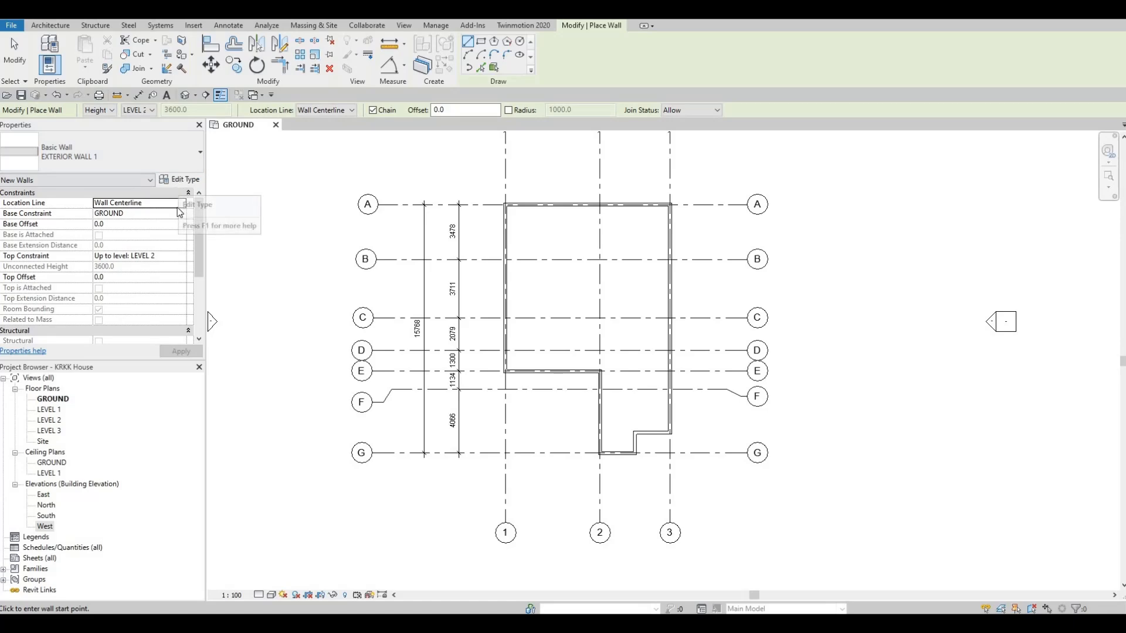
left_click(179, 179)
left_click(704, 106)
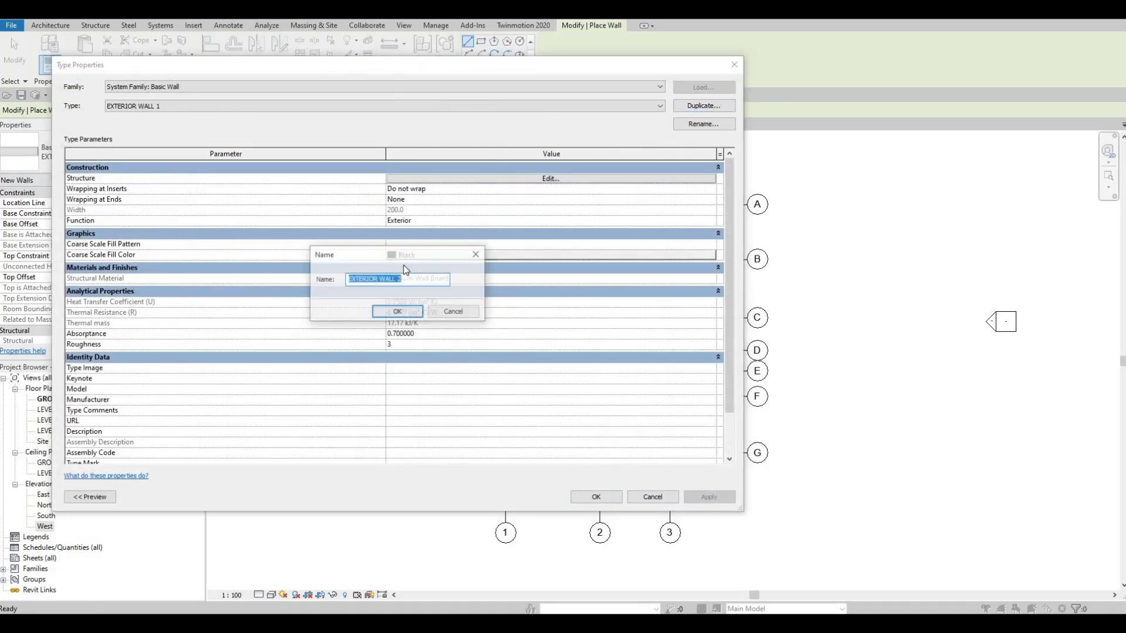
type("IN")
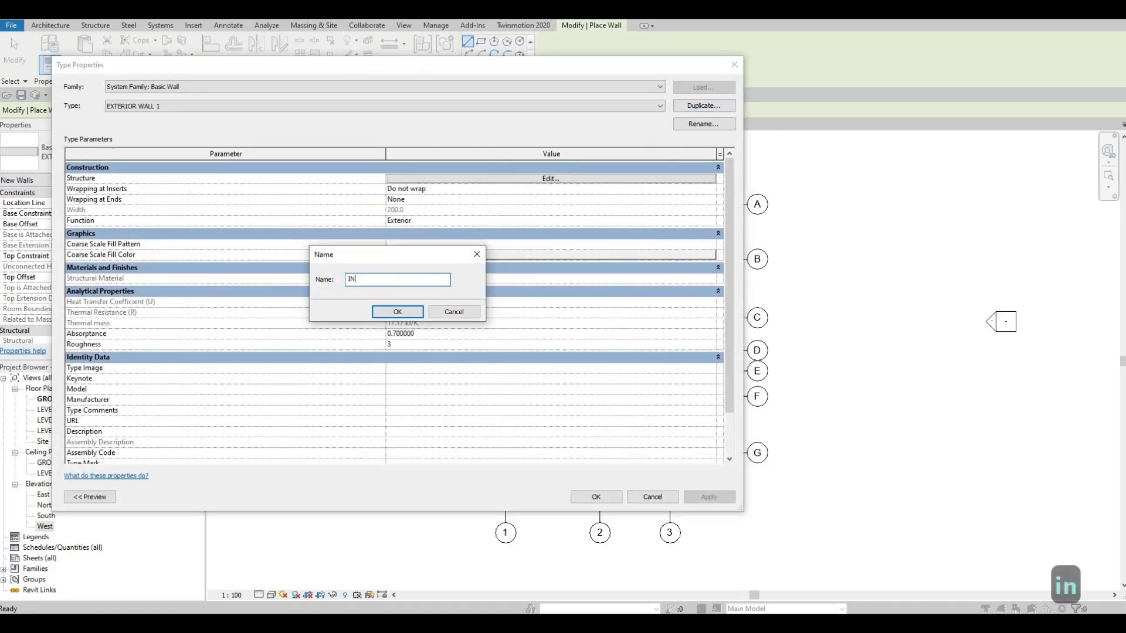
type("TERIOR WALL")
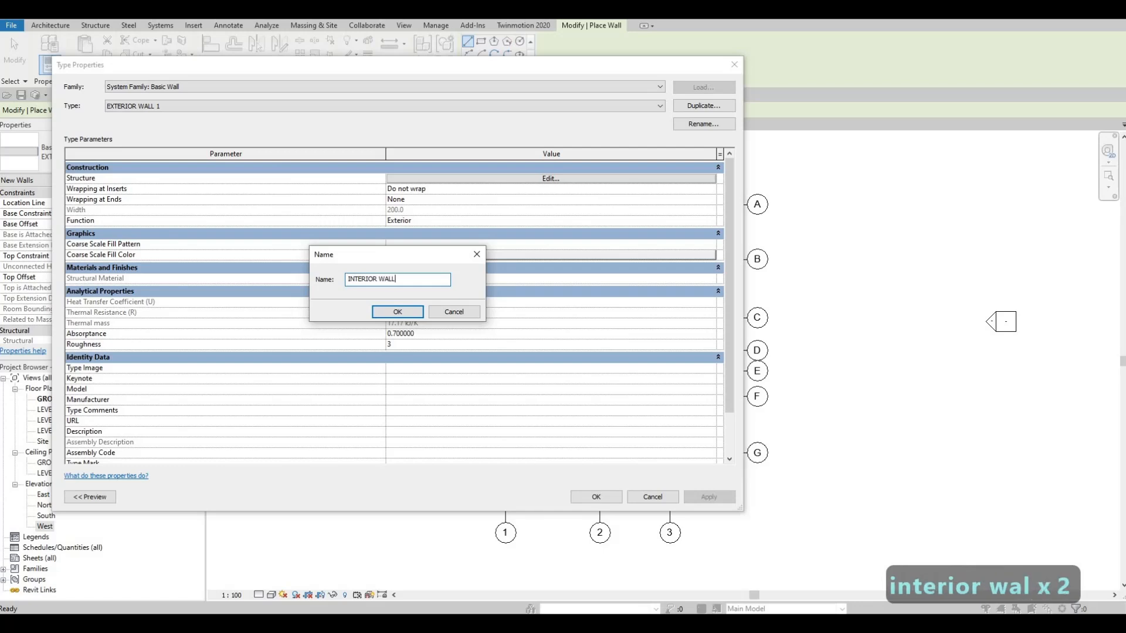
type(" 1")
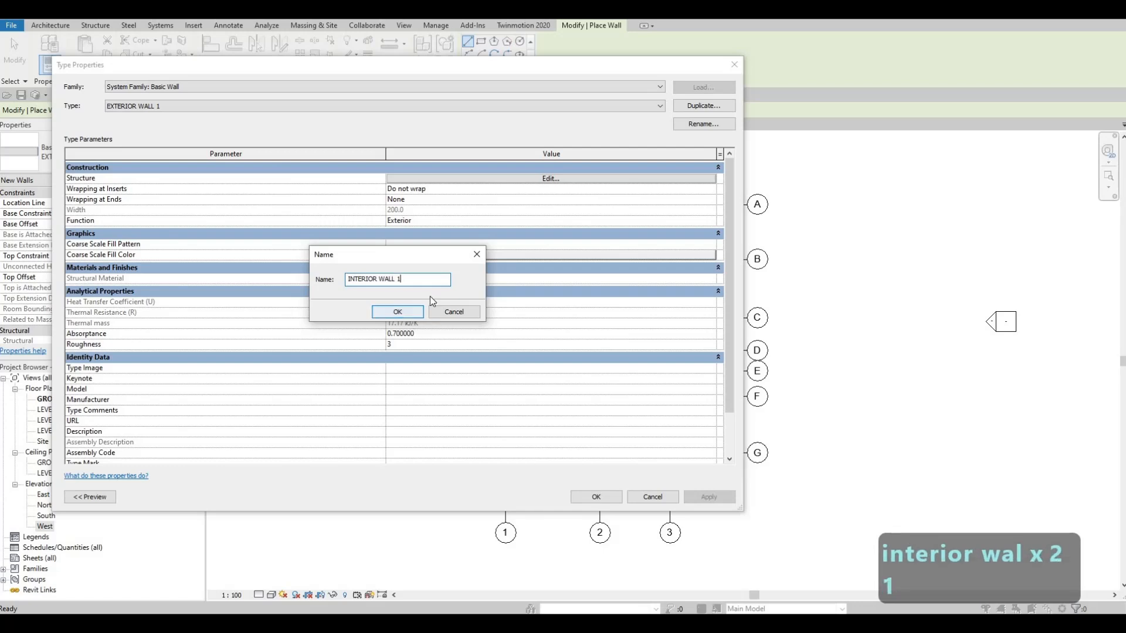
left_click(397, 311)
- Check the layer structure of INTERIOR WALL 1, accept it and apply the new wall type
left_click(530, 180)
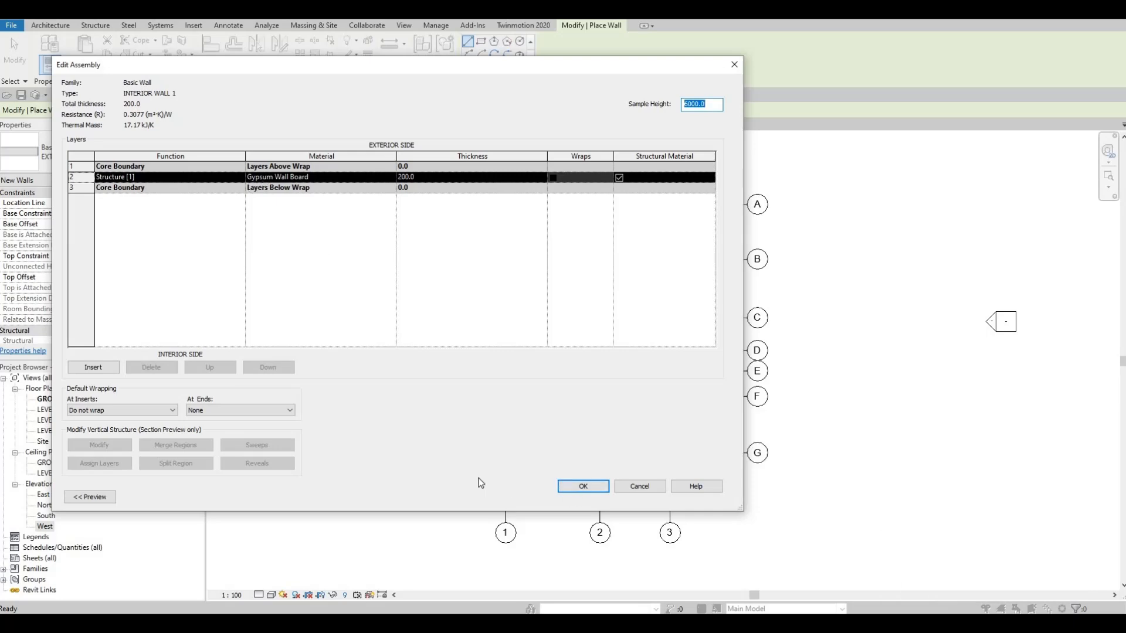
left_click(581, 486)
left_click(596, 498)
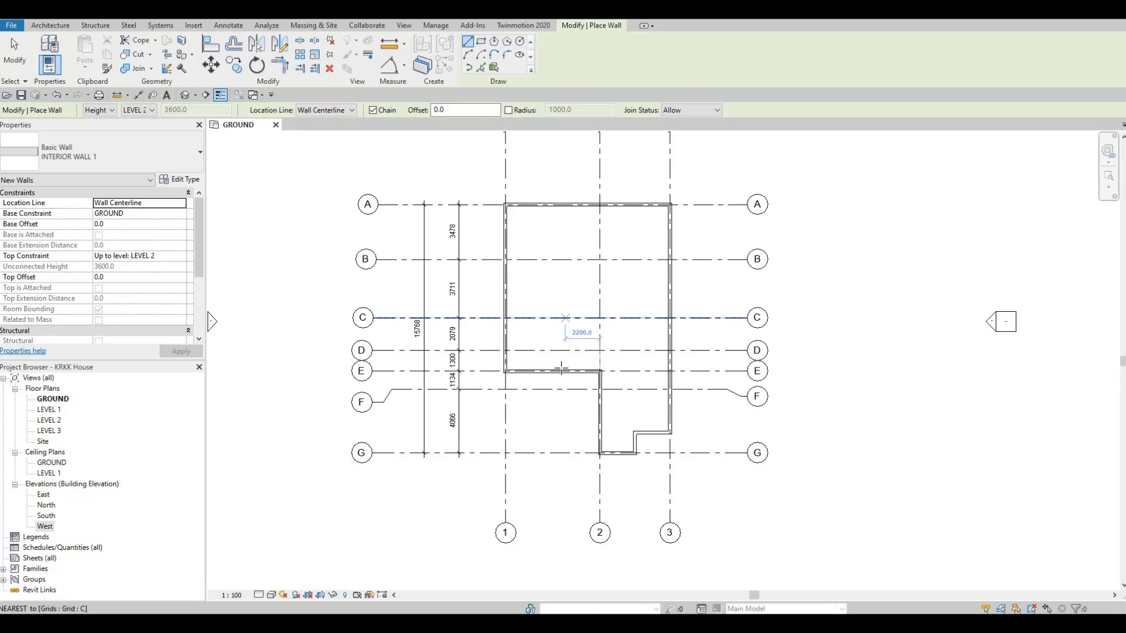
middle_click_drag(564, 319, 562, 365)
middle_click_drag(602, 396, 600, 342)
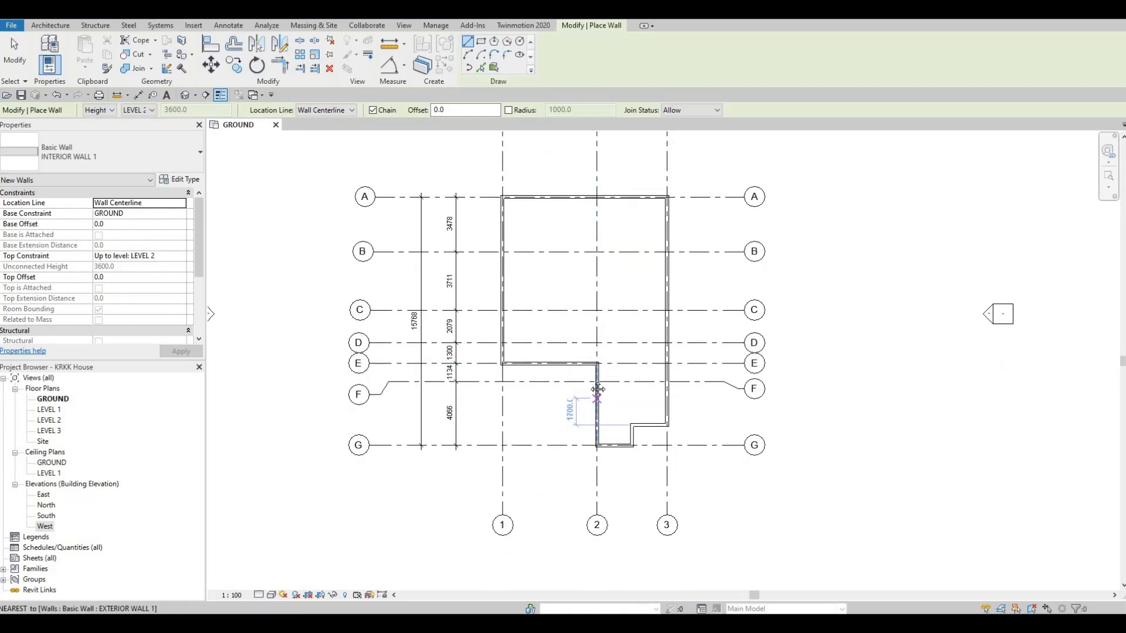
middle_click_drag(634, 381, 637, 359)
scroll(636, 359, "up", 2)
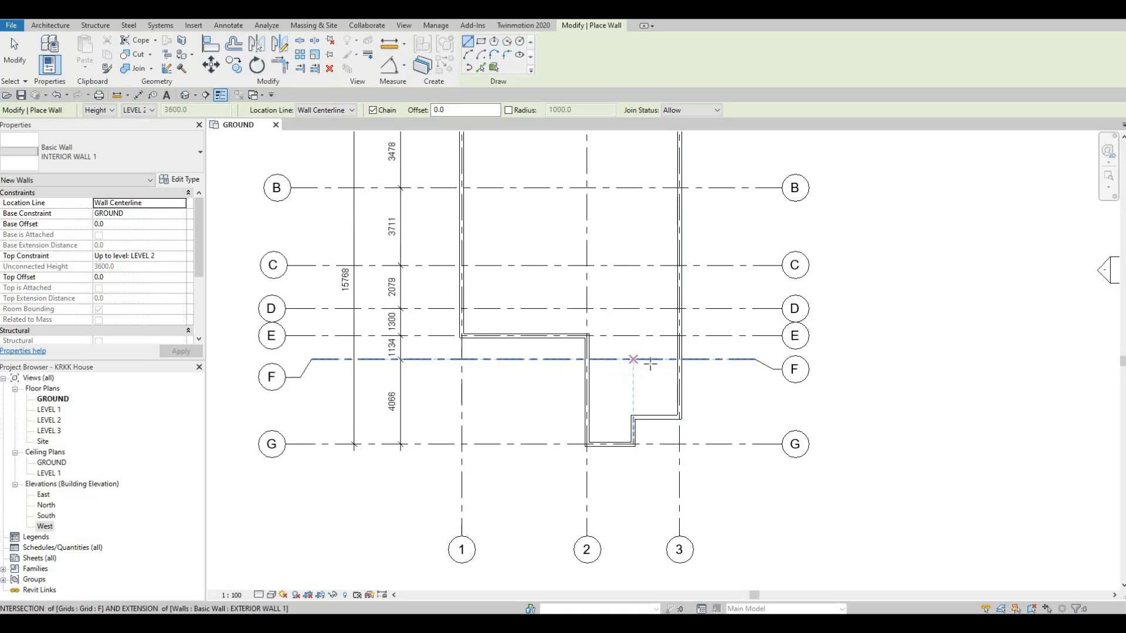
scroll(645, 365, "up", 2)
scroll(648, 366, "down", 1)
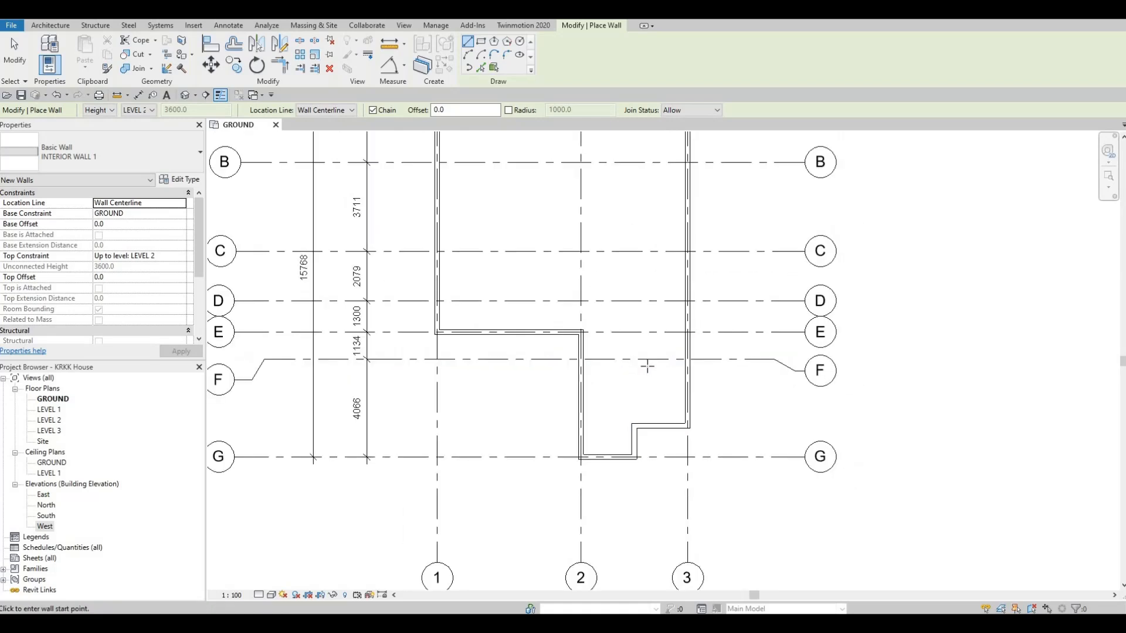
key("F1")
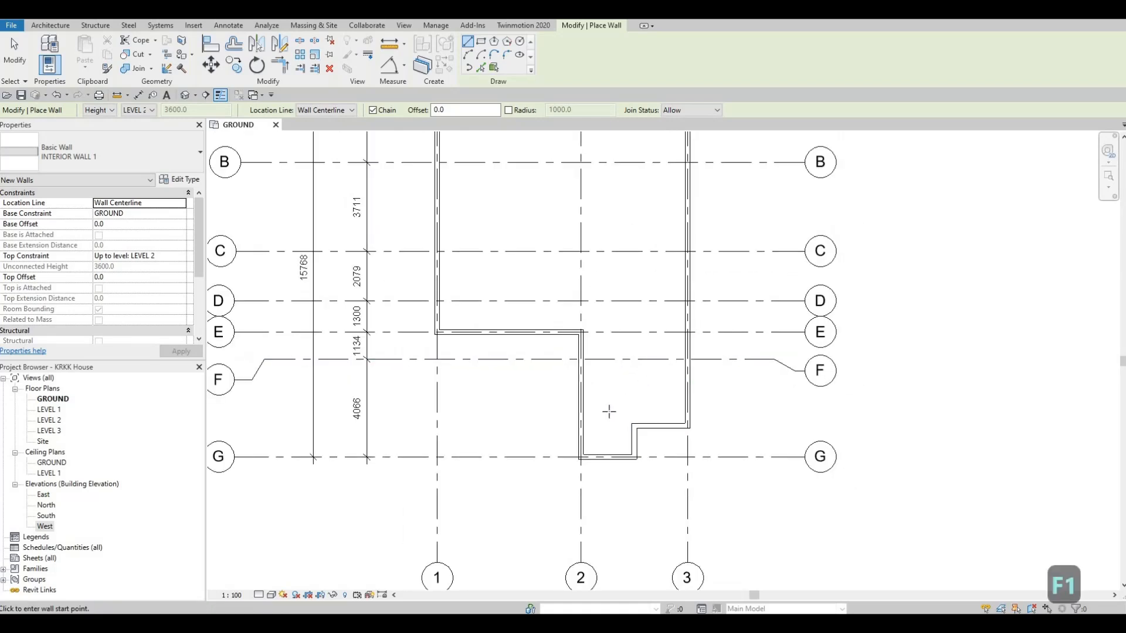
- Draw chained interior walls from the F3 intersection 3000 mm west along grid F, 1100 mm south, and back east to the grid 3 wall
middle_click_drag(676, 378, 667, 347)
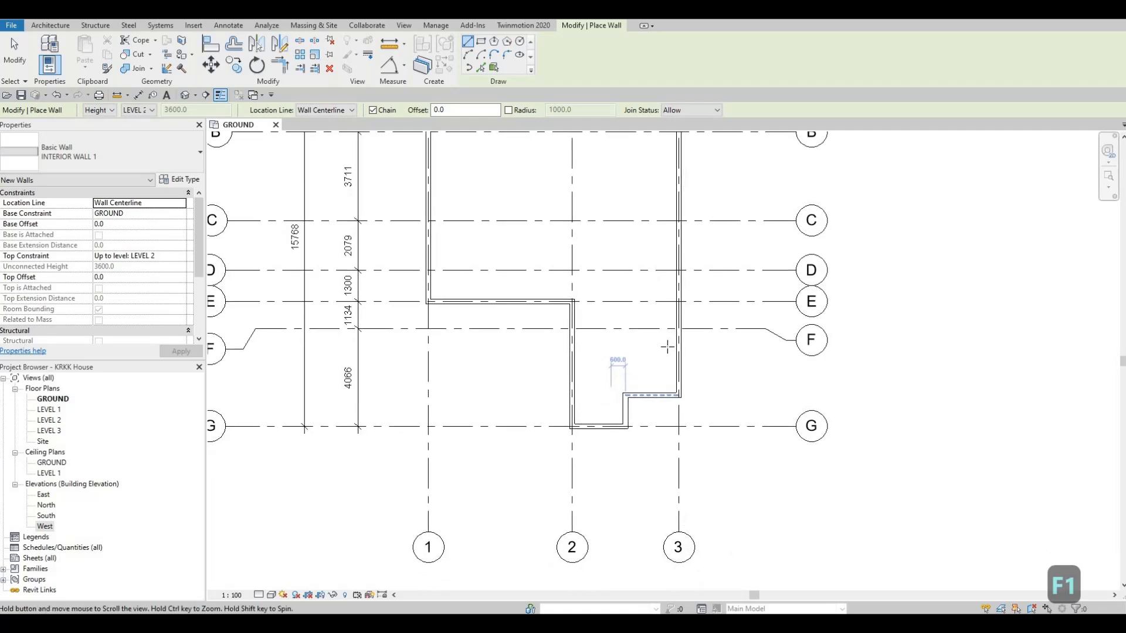
scroll(678, 319, "up", 1)
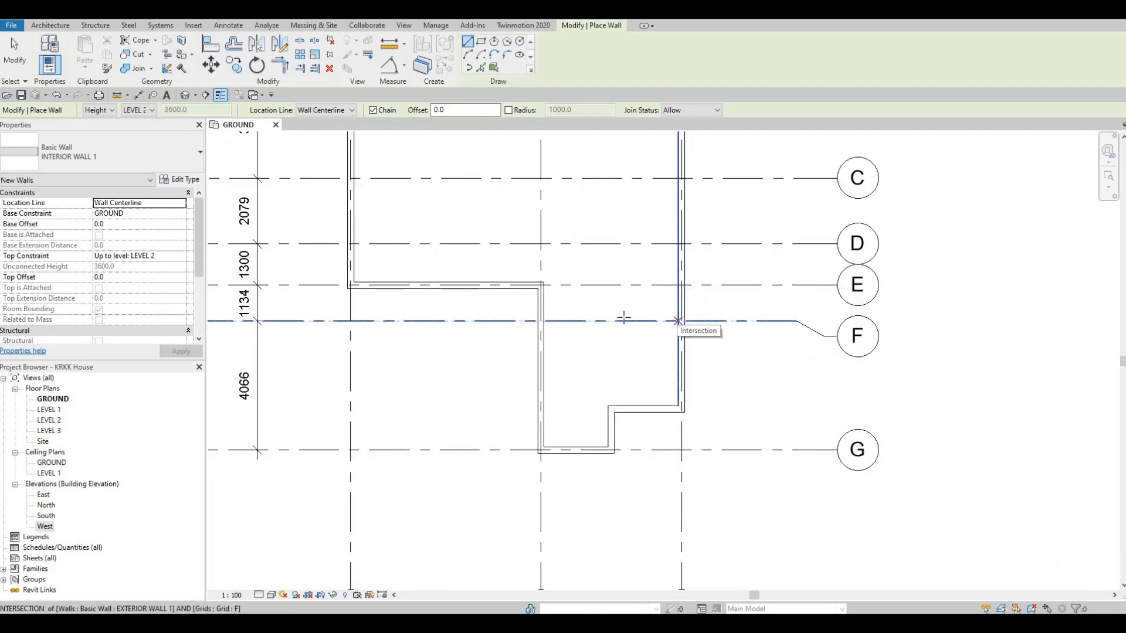
left_click(679, 321)
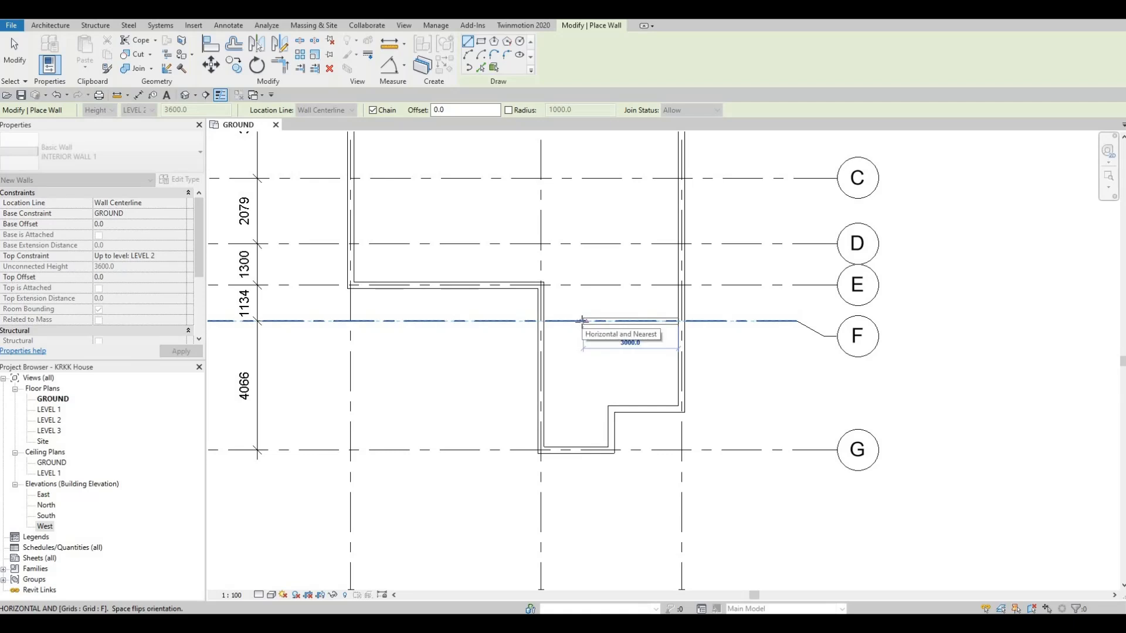
left_click(582, 321)
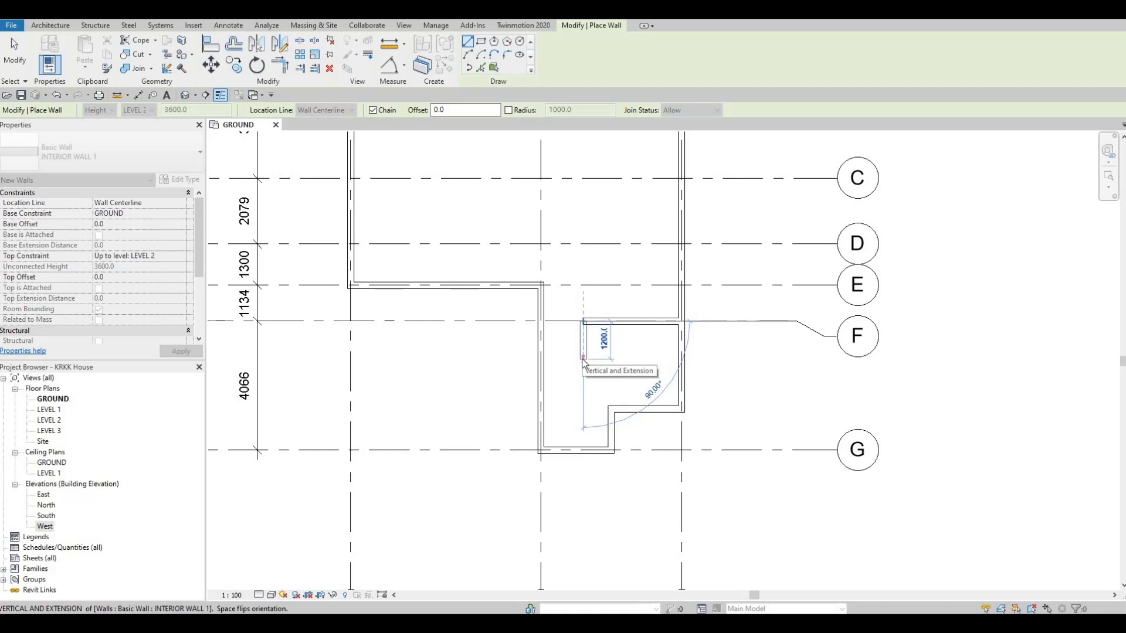
type("1100")
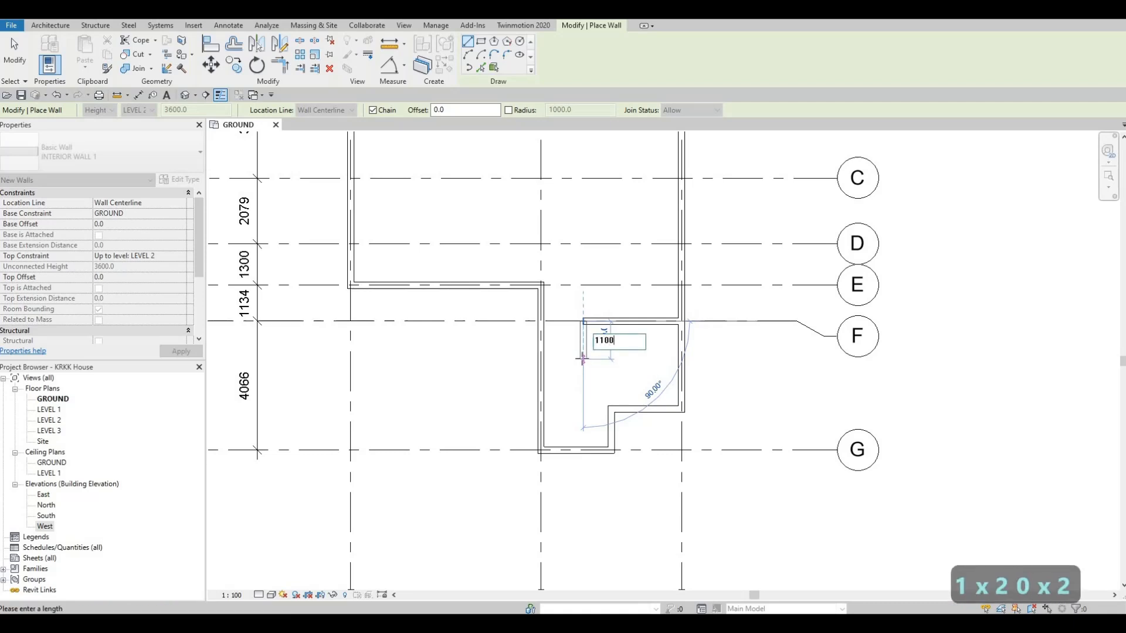
key("Return")
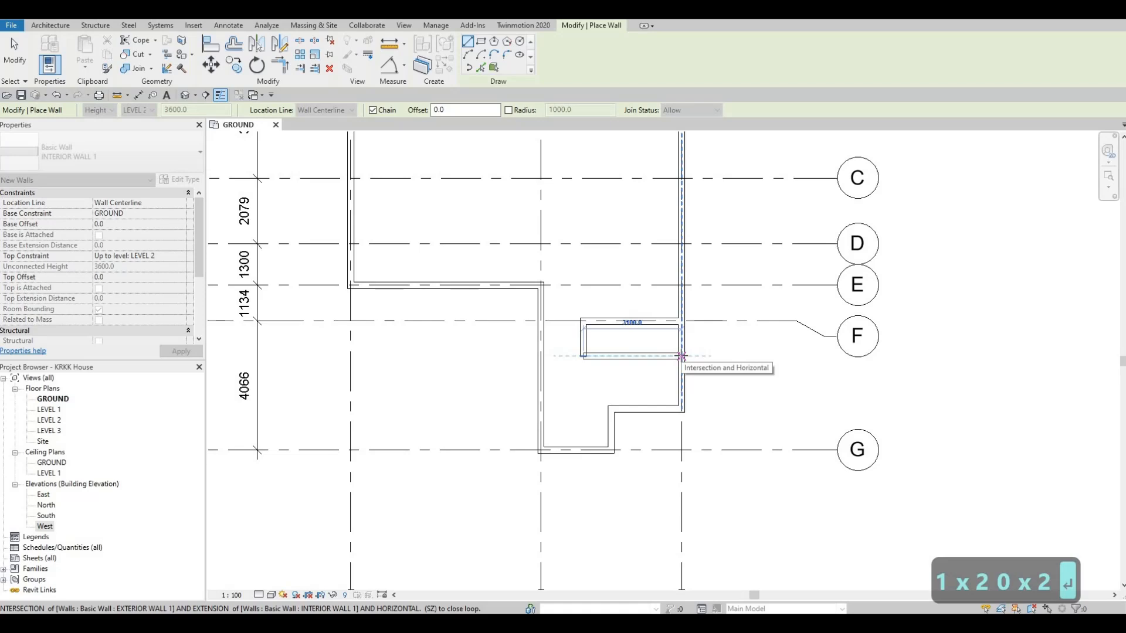
left_click(682, 356)
key("Escape")
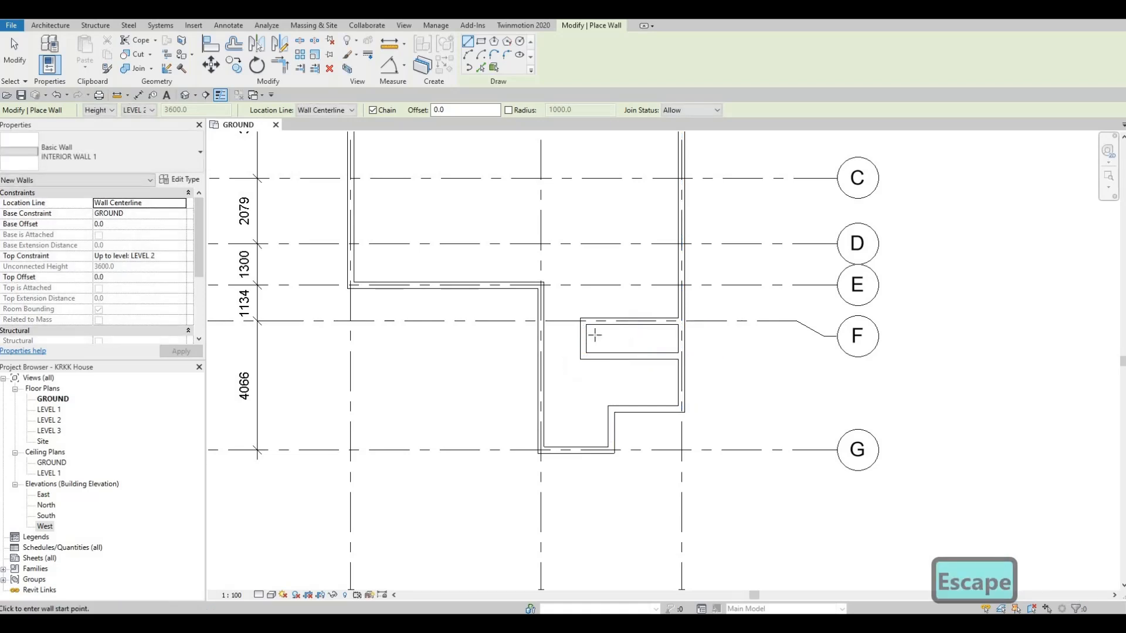
- Draw an interior wall 3165 mm west along grid B from the grid 3 wall, continuing north to the grid A wall
scroll(619, 366, "up", 2)
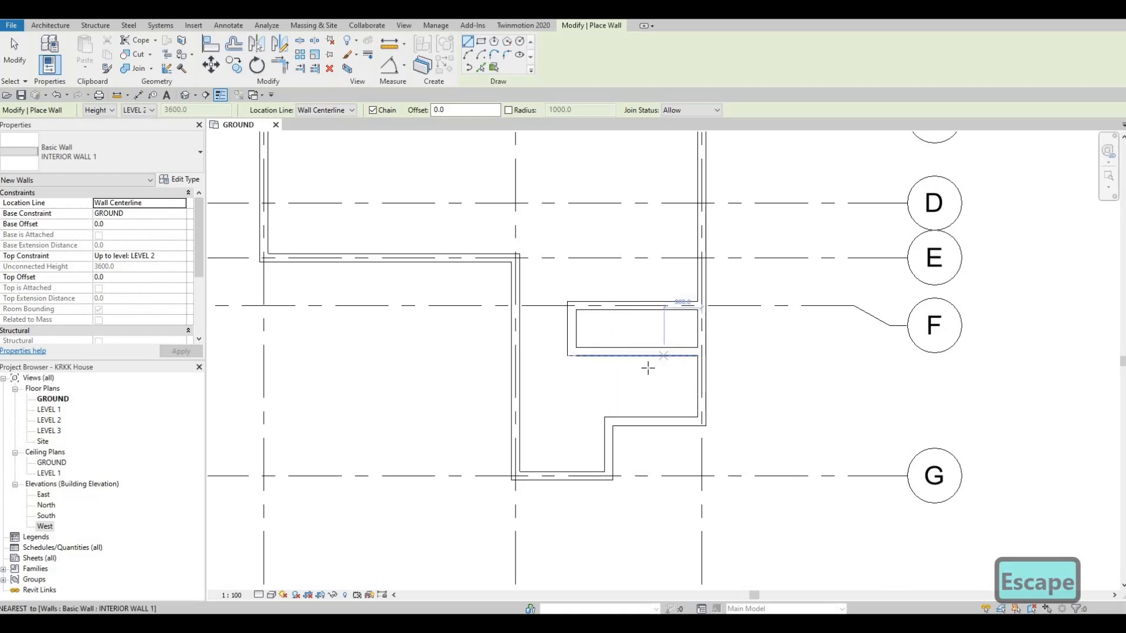
scroll(660, 359, "down", 2)
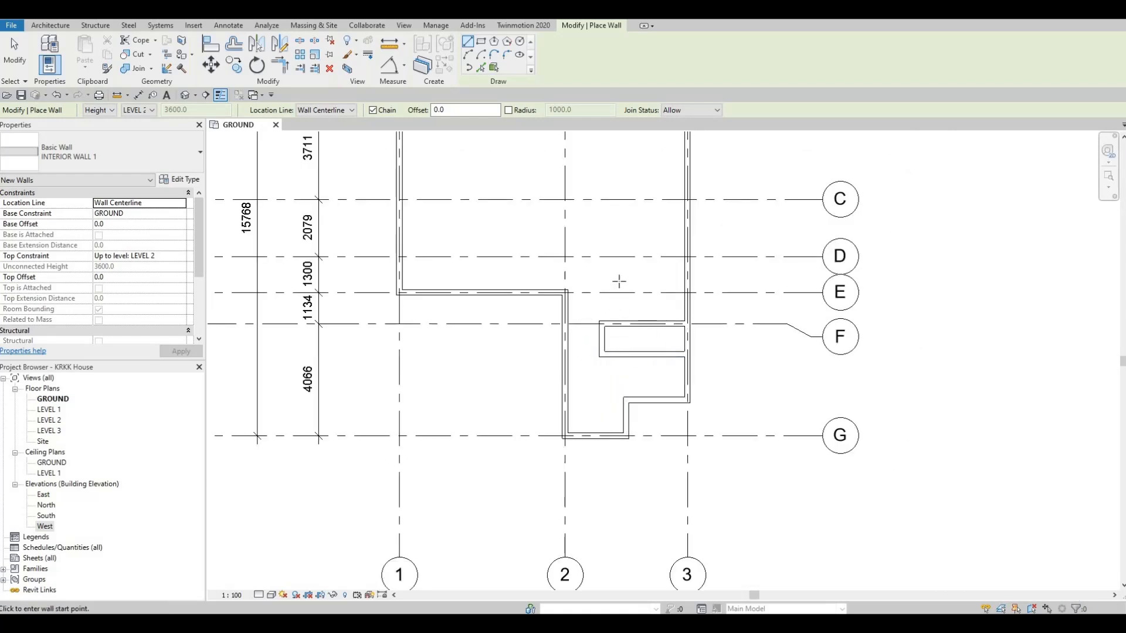
middle_click_drag(624, 333, 627, 369)
scroll(624, 327, "down", 2)
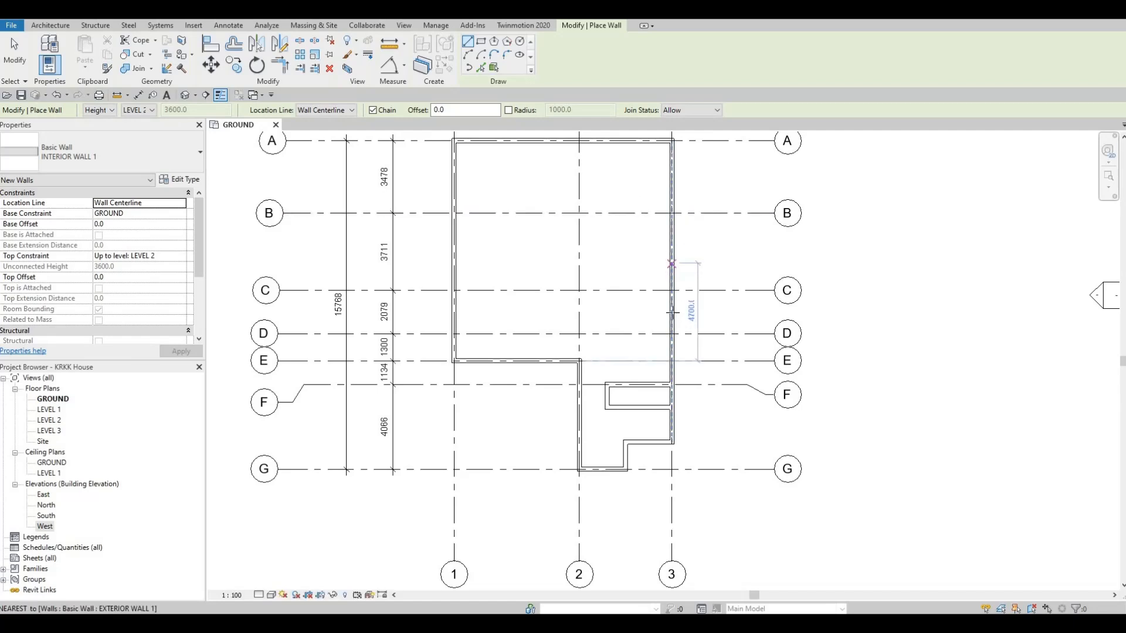
middle_click_drag(674, 215, 670, 308)
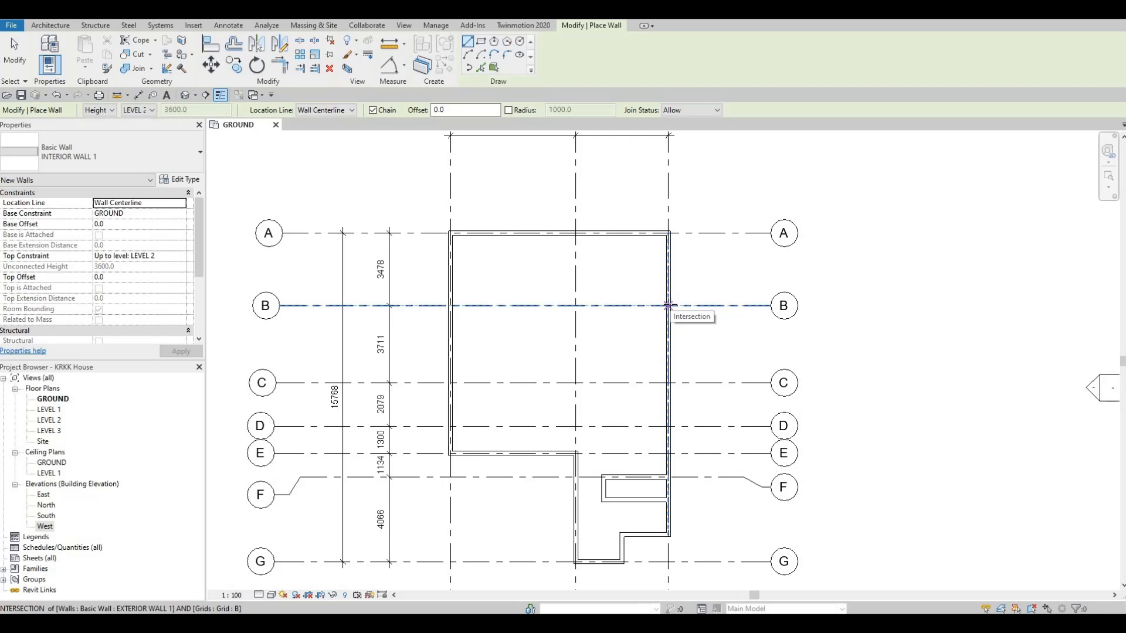
scroll(668, 305, "down", 3)
scroll(671, 304, "up", 1)
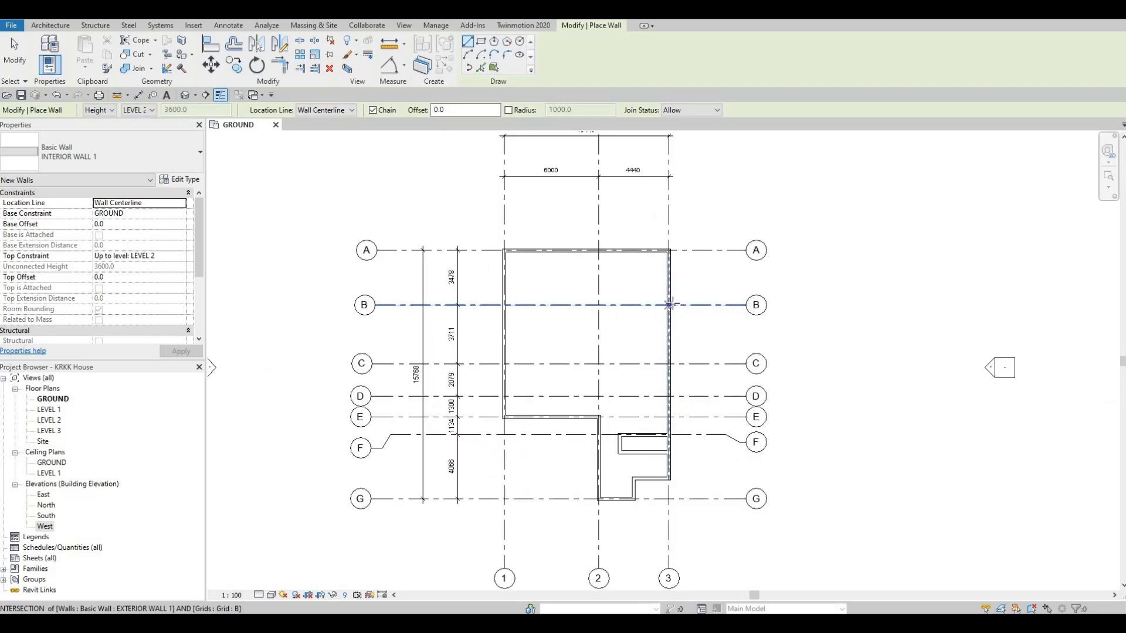
left_click(669, 304)
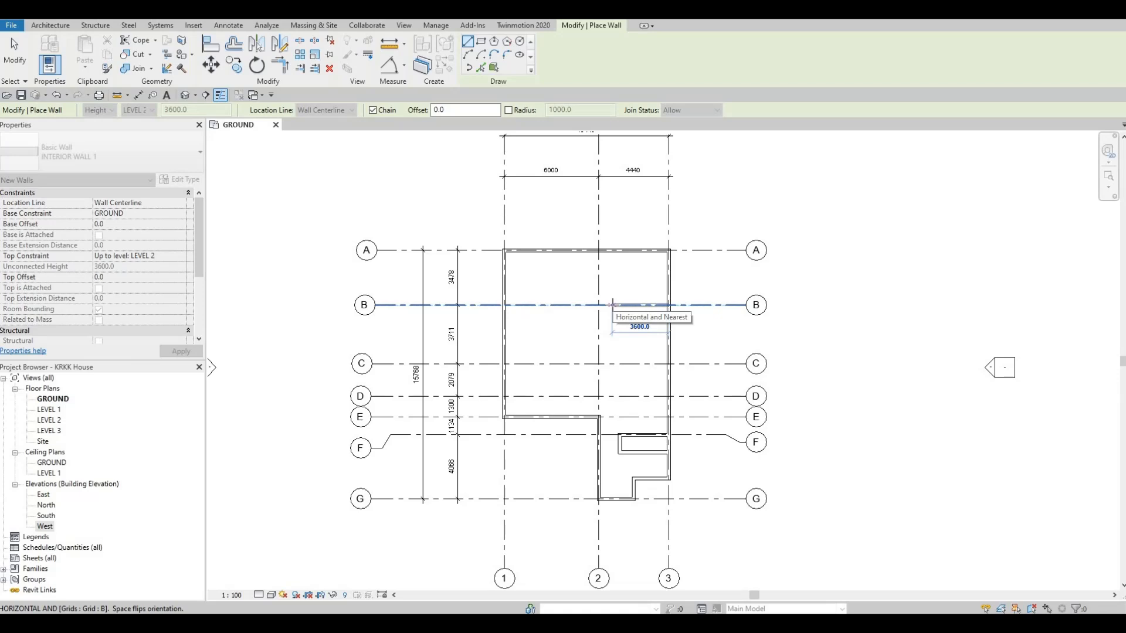
type("31")
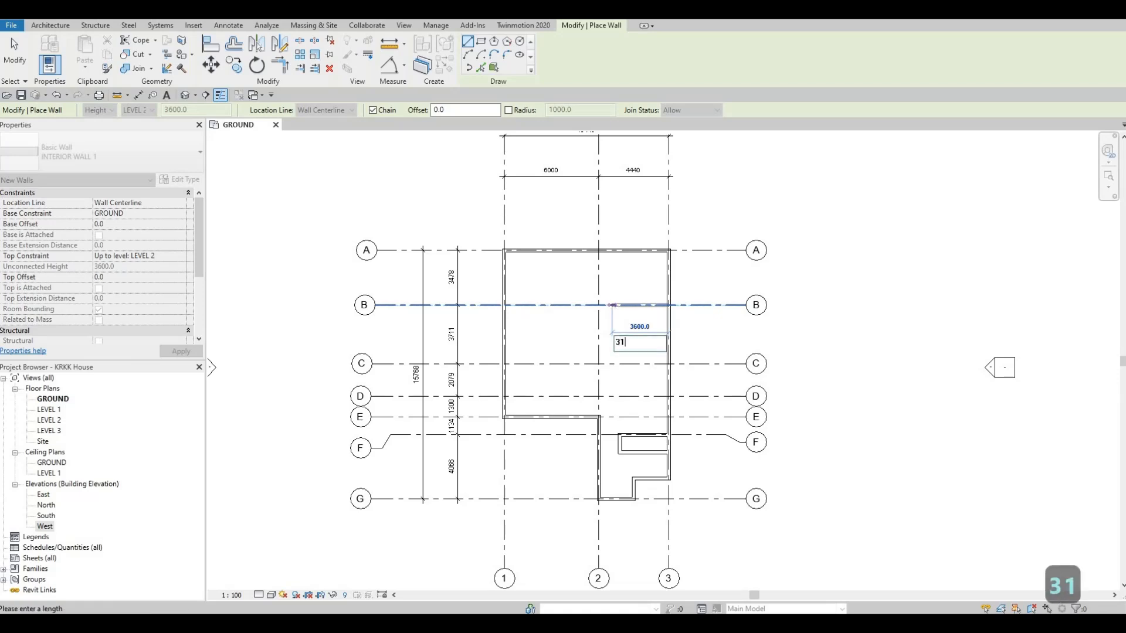
type("65")
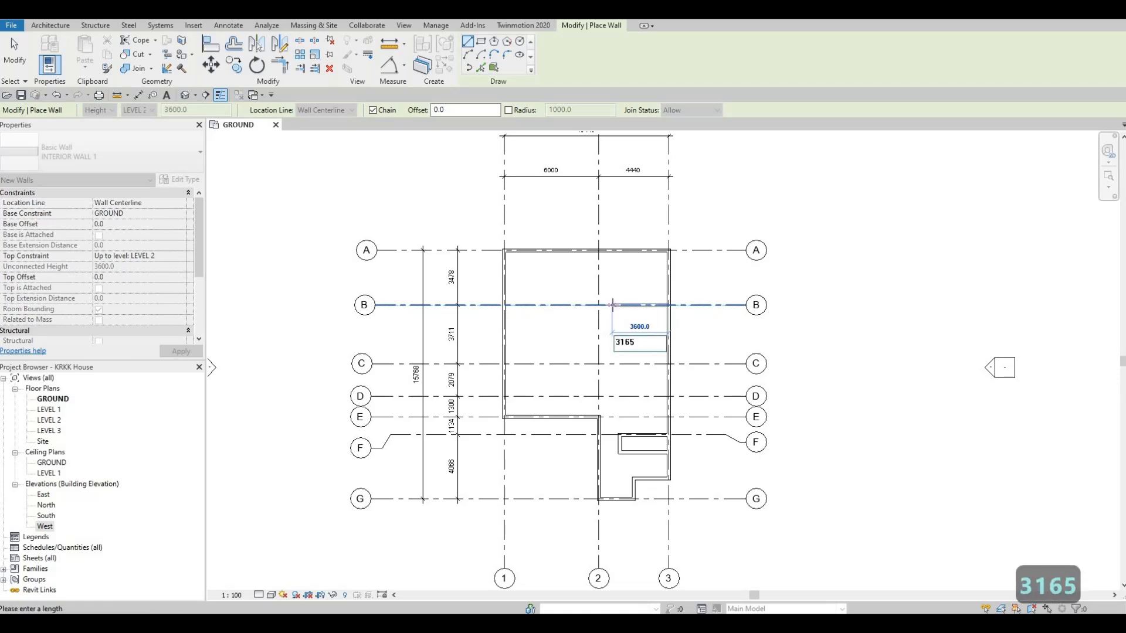
key("Return")
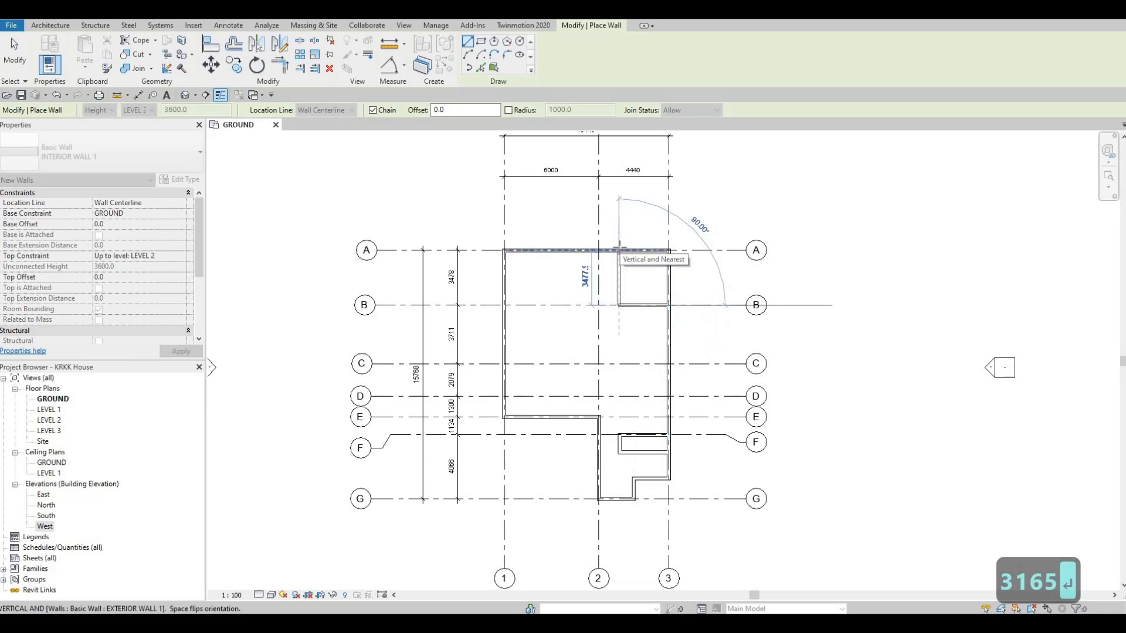
left_click(619, 250)
key("Escape")
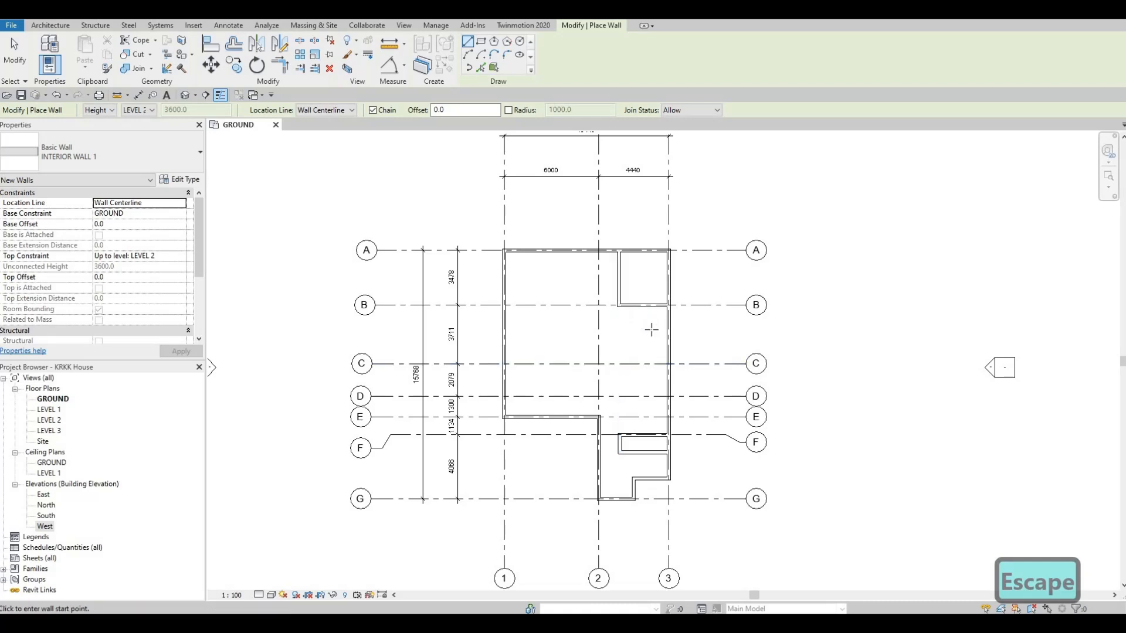
- Draw a 3165 mm horizontal interior wall from the grid 3 wall between grids B and C, ending in line with the vertical interior wall
scroll(639, 328, "up", 1)
scroll(637, 326, "up", 1)
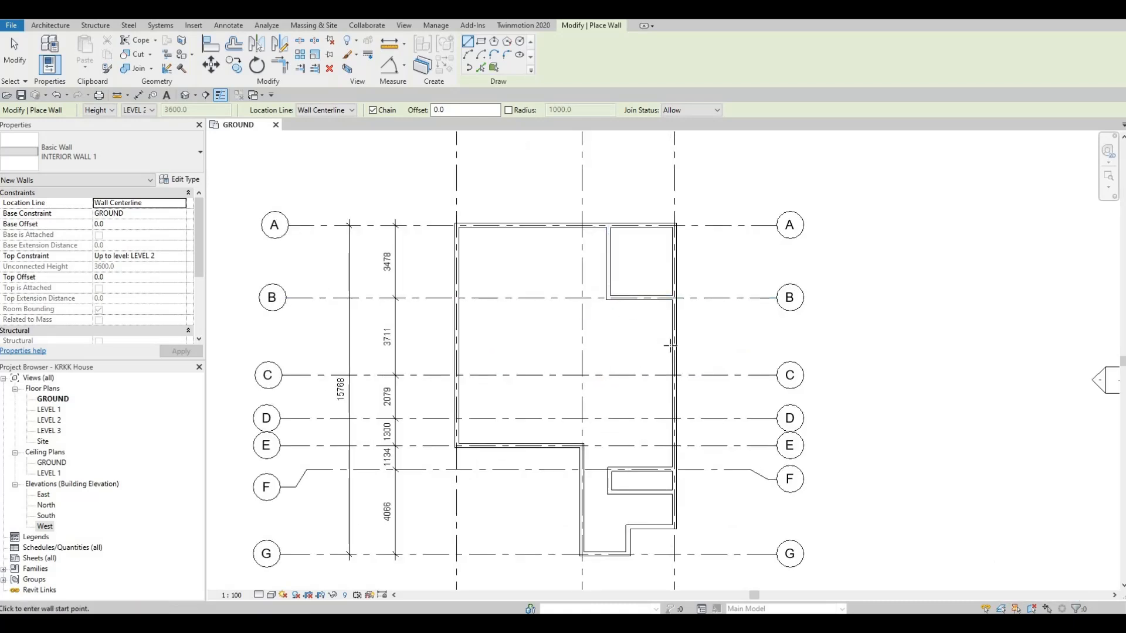
left_click(635, 351)
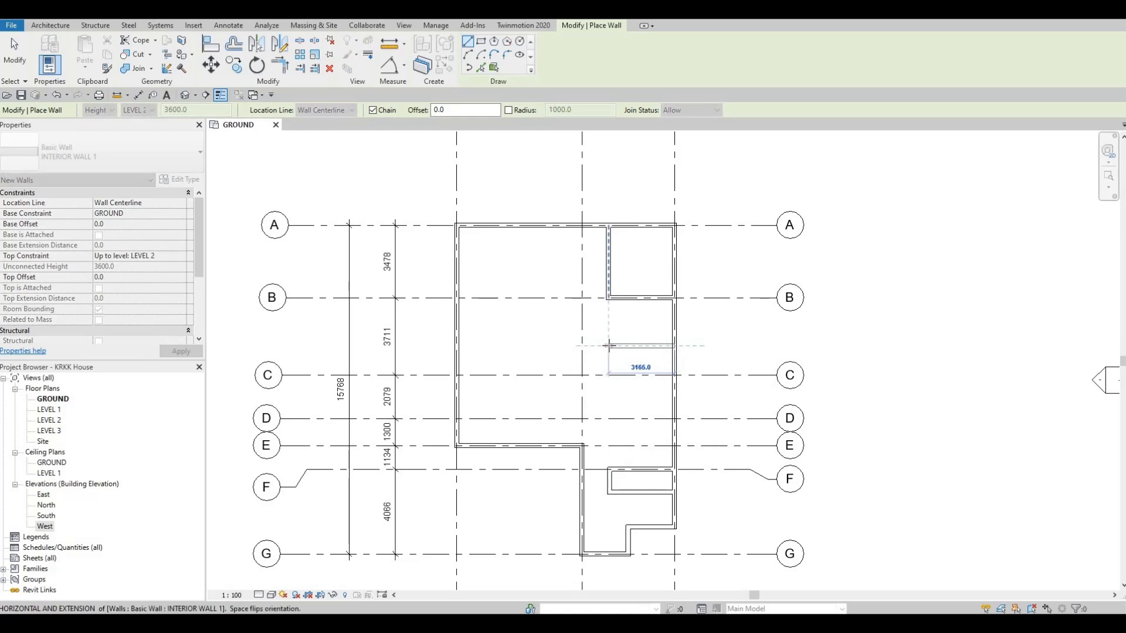
left_click(583, 355)
key("Escape")
key("F1")
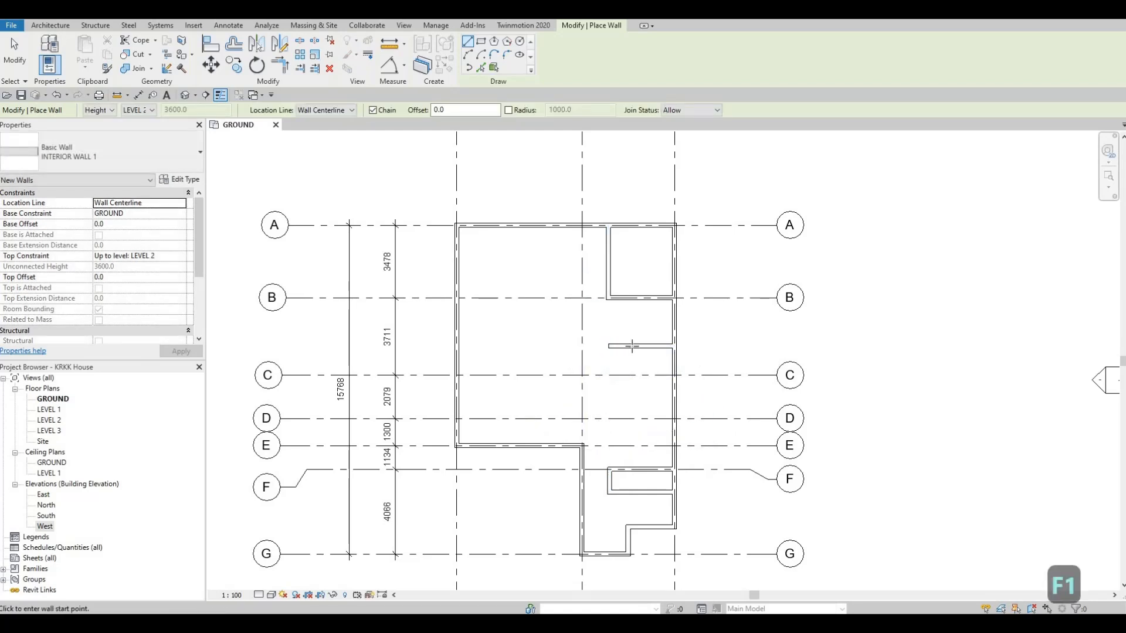
scroll(628, 351, "up", 1)
key("Escape")
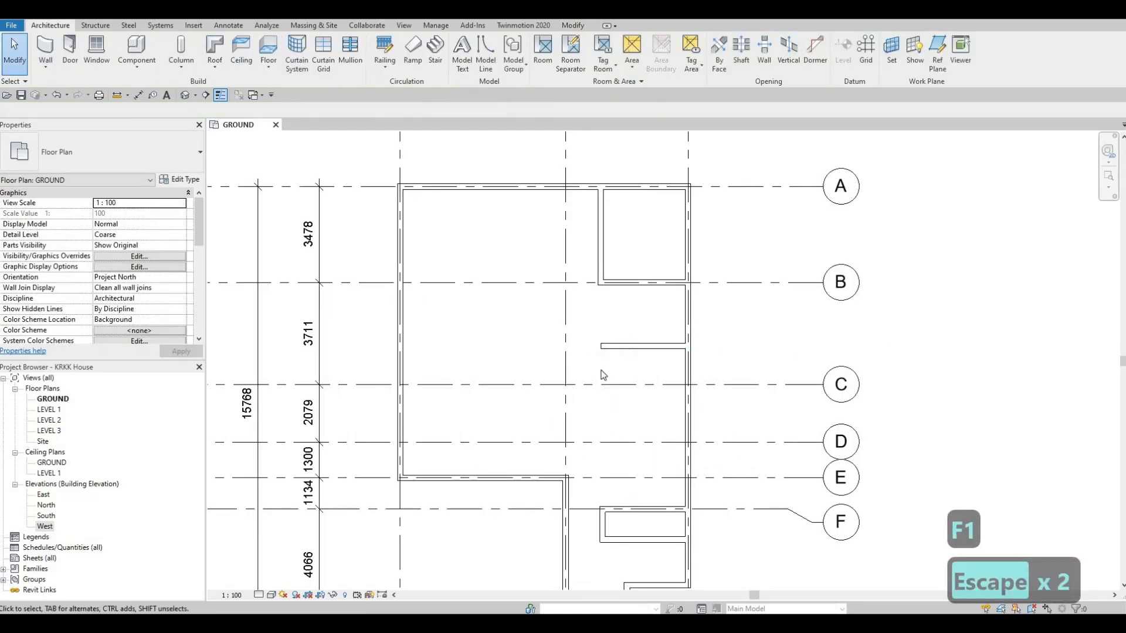
- Set the distance from grid B to the new horizontal interior wall to 1960 mm
left_click(610, 346)
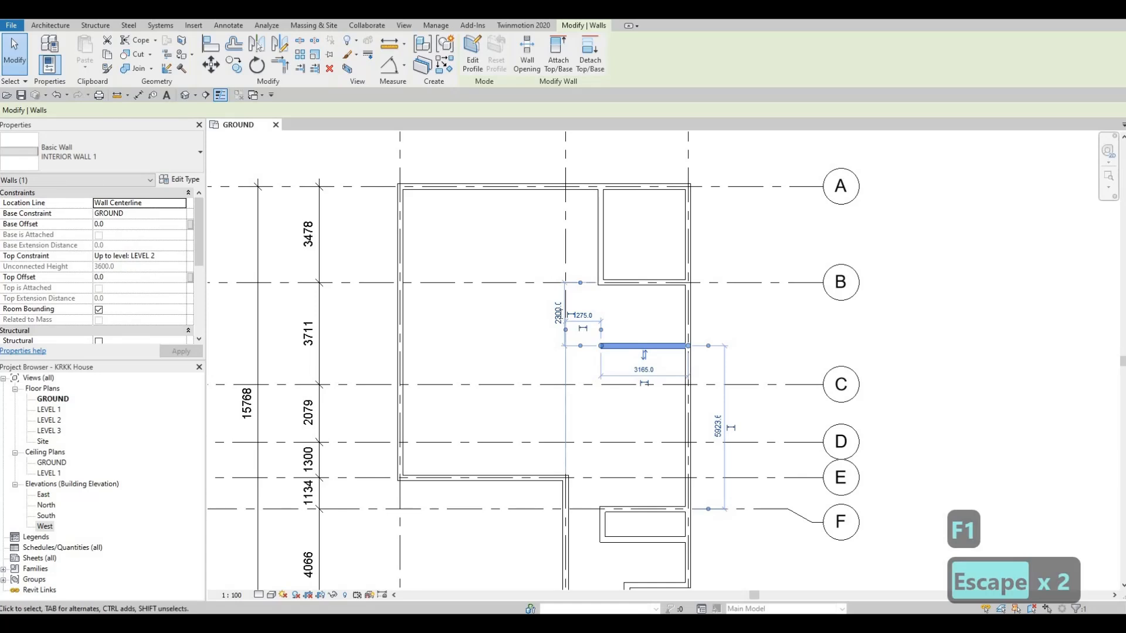
left_click(559, 315)
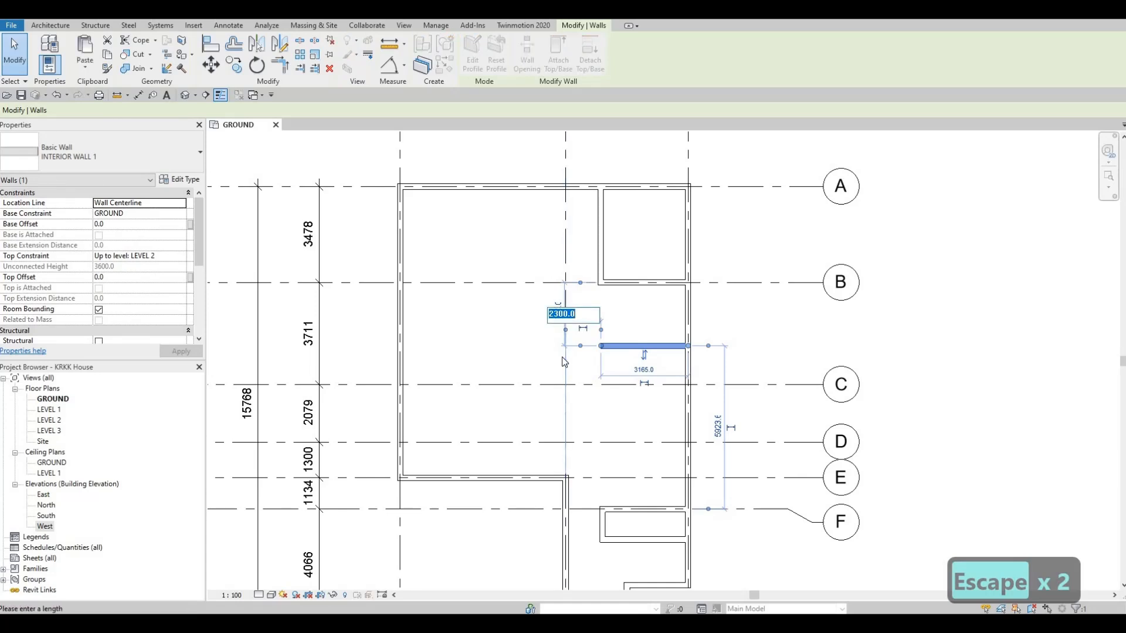
type("1")
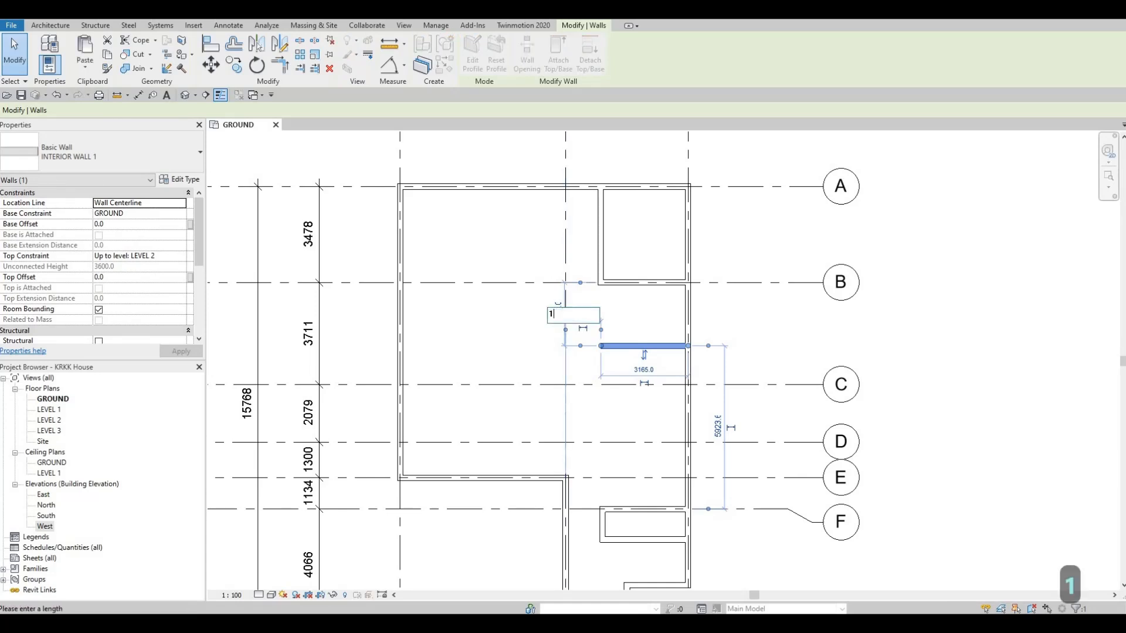
type("960")
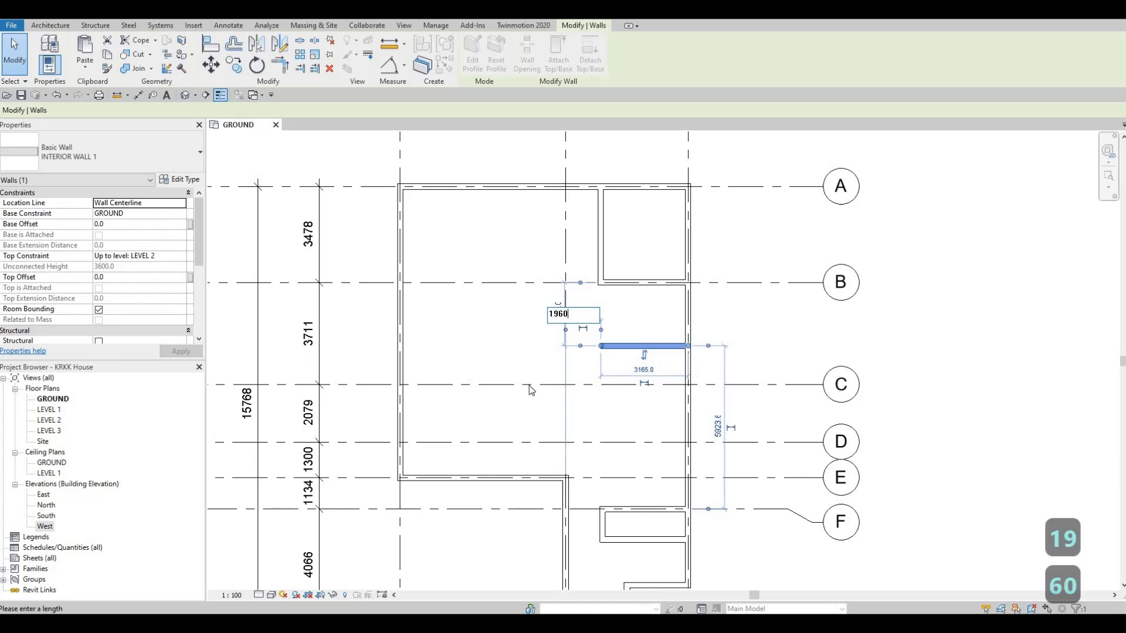
key("Return")
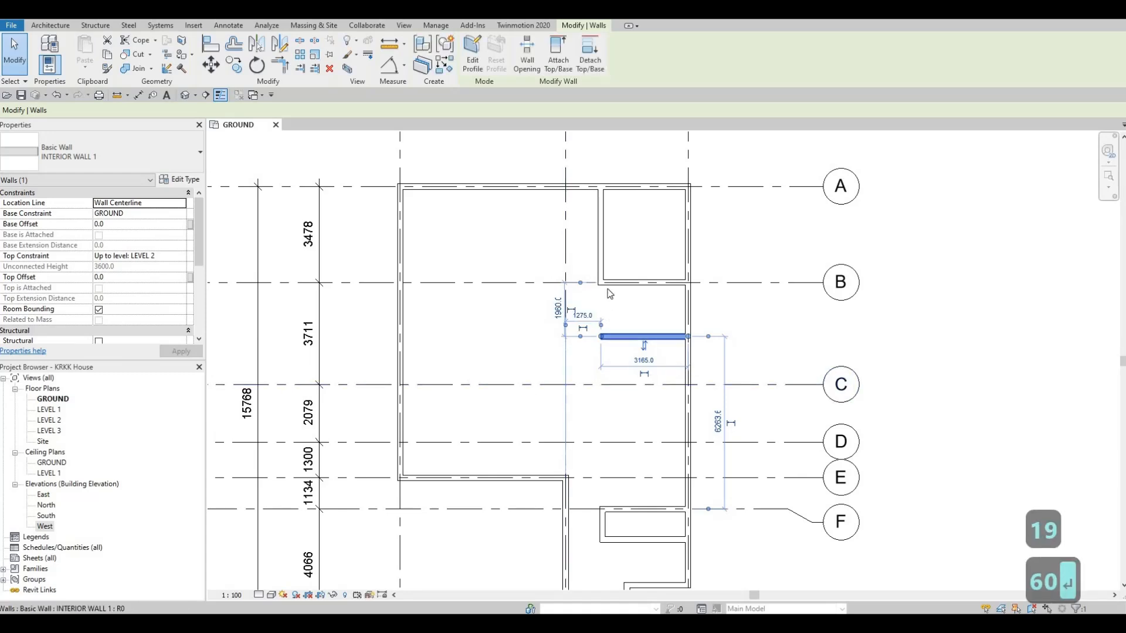
key("Escape")
key("Escape")
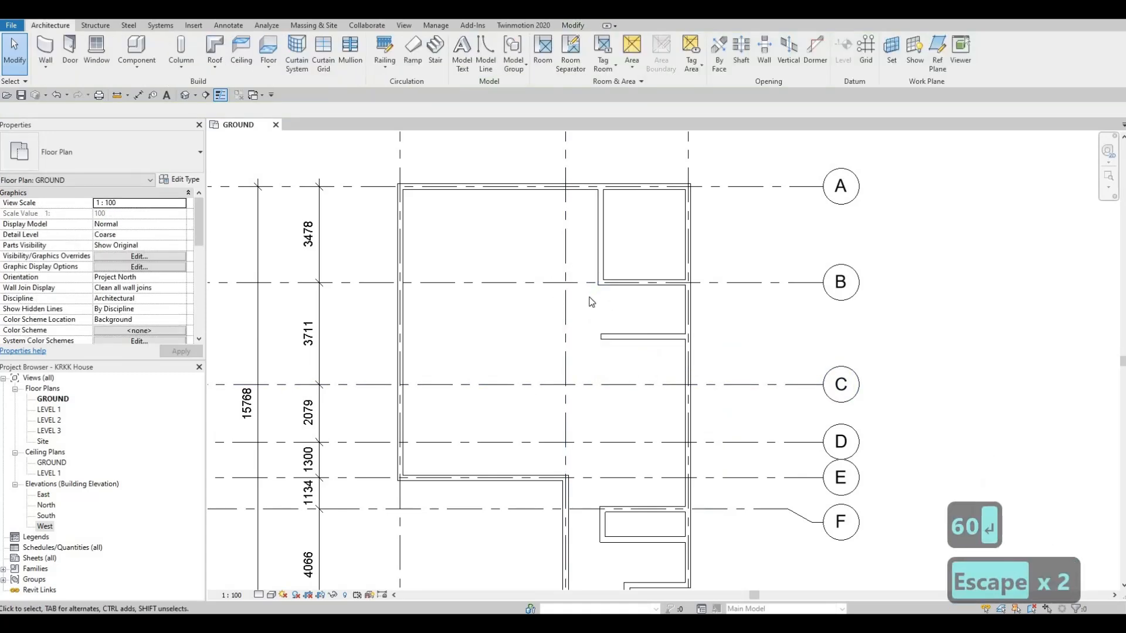
- Extend the vertical interior wall south to form a corner with the horizontal wall between grids B and C
key("t")
key("r")
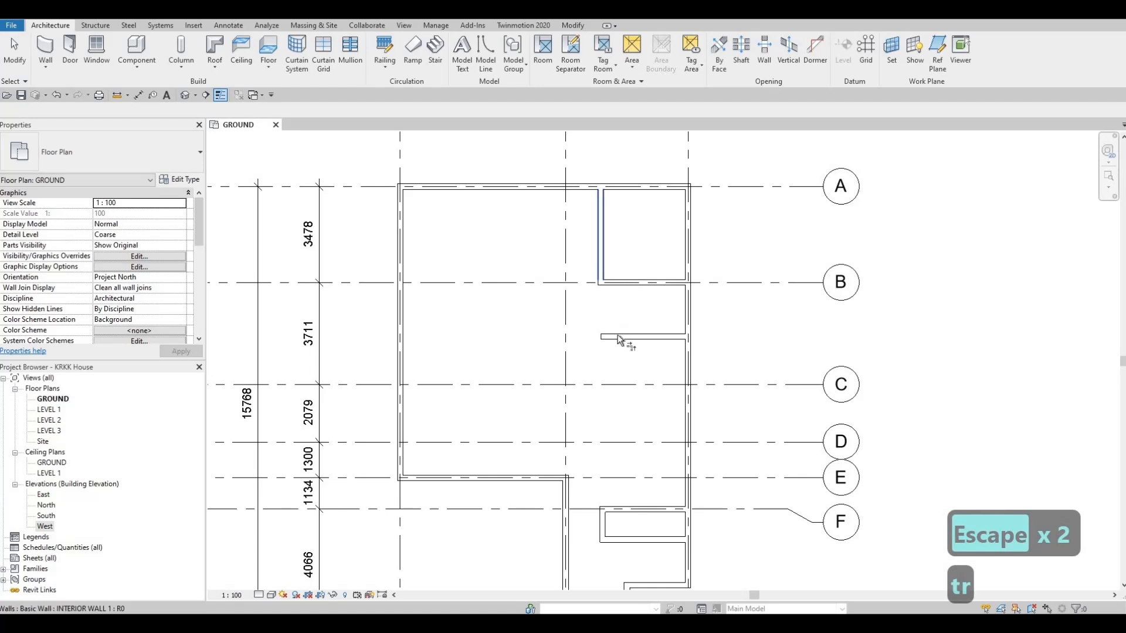
left_click(600, 274)
left_click(675, 336)
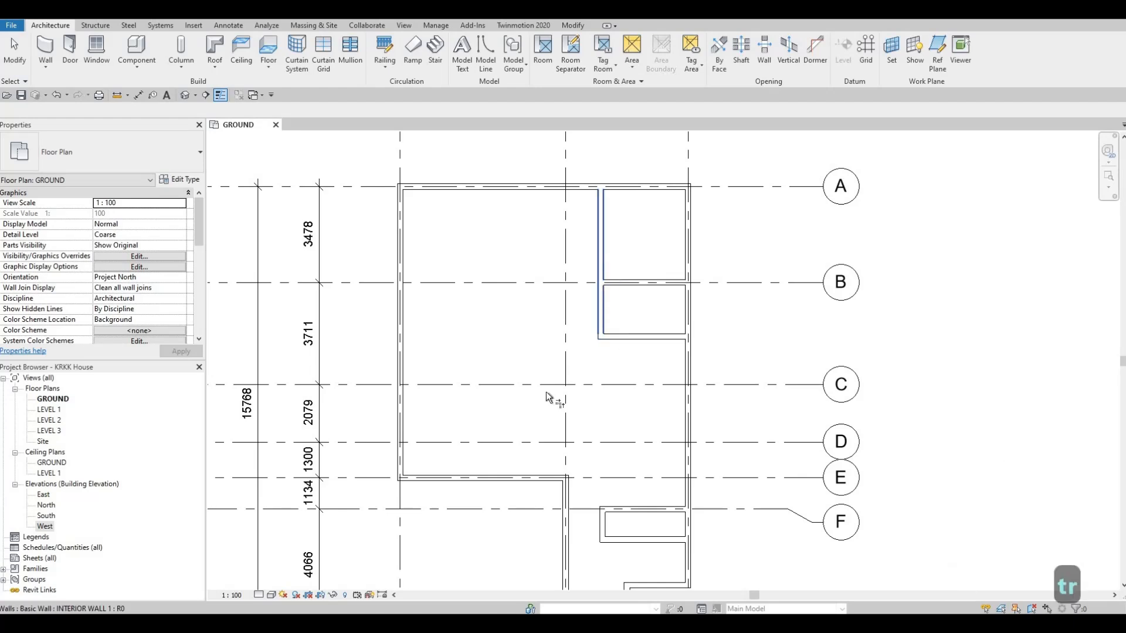
scroll(572, 381, "down", 3)
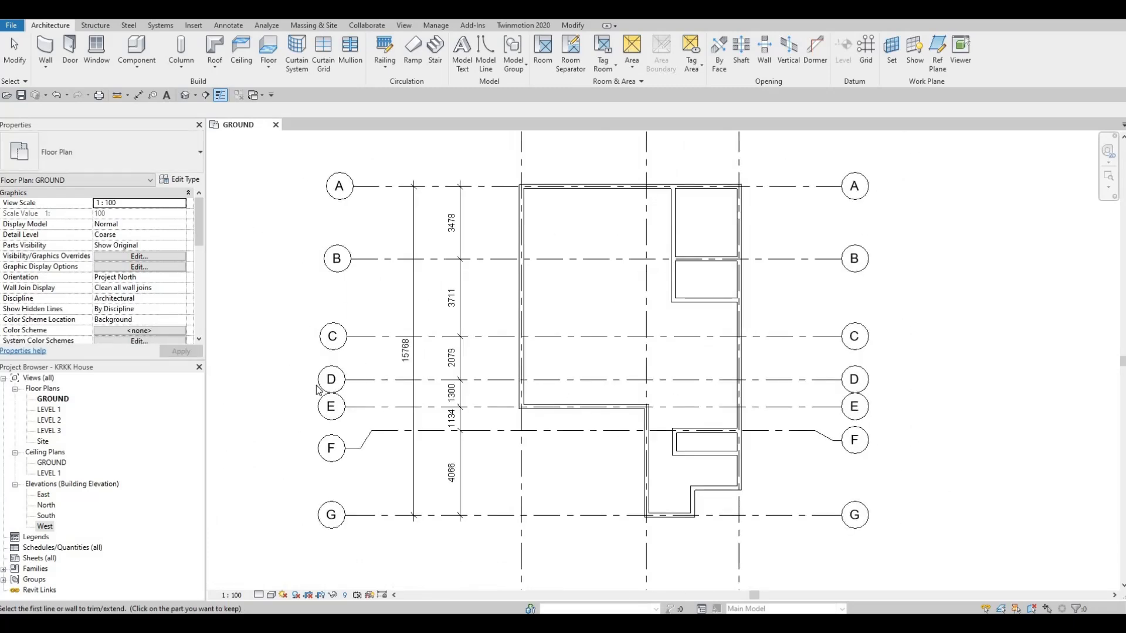
key("Escape")
- Using the existing INTERIOR WALL 1 type, draw a 1850 mm wall east along grid C from the grid 1 exterior wall
middle_click_drag(535, 331, 481, 355)
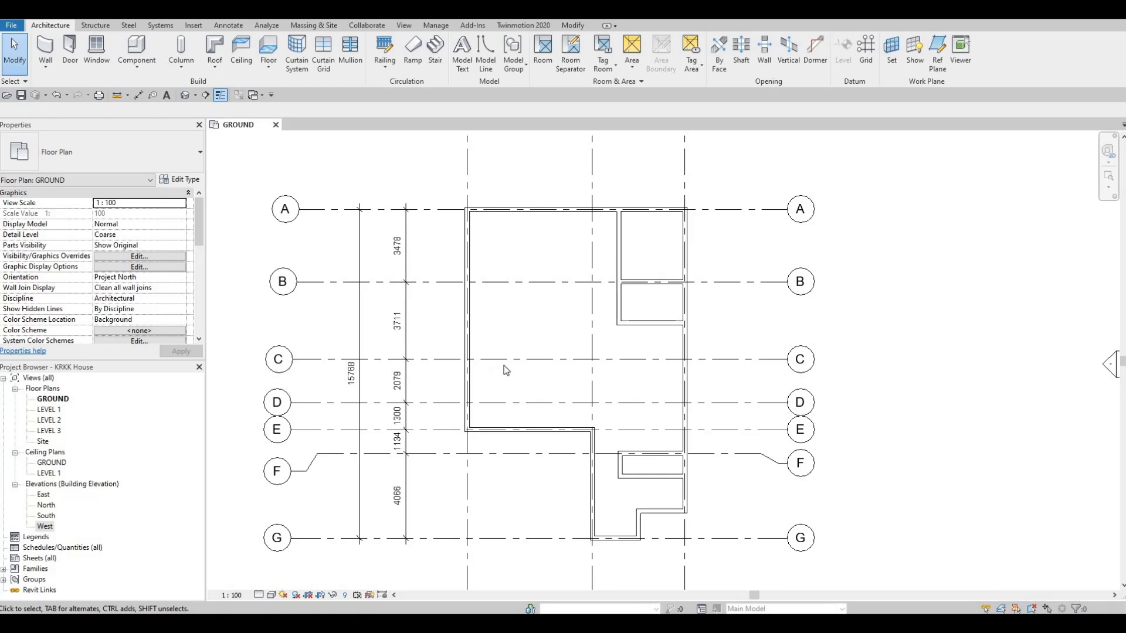
middle_click_drag(512, 350, 488, 289)
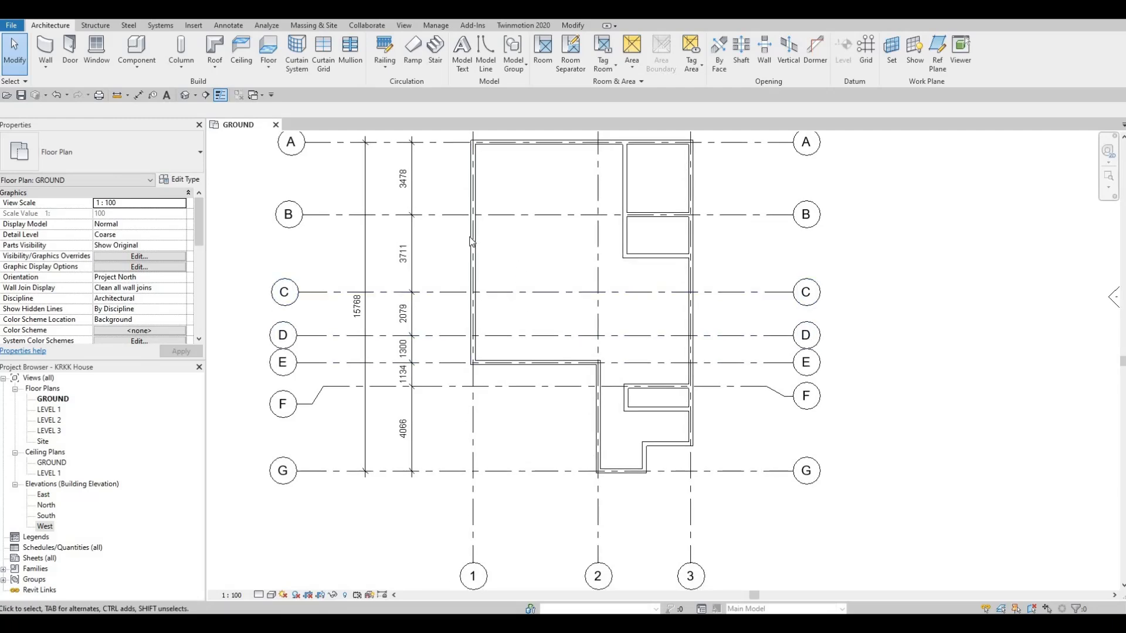
middle_click_drag(576, 276, 572, 289)
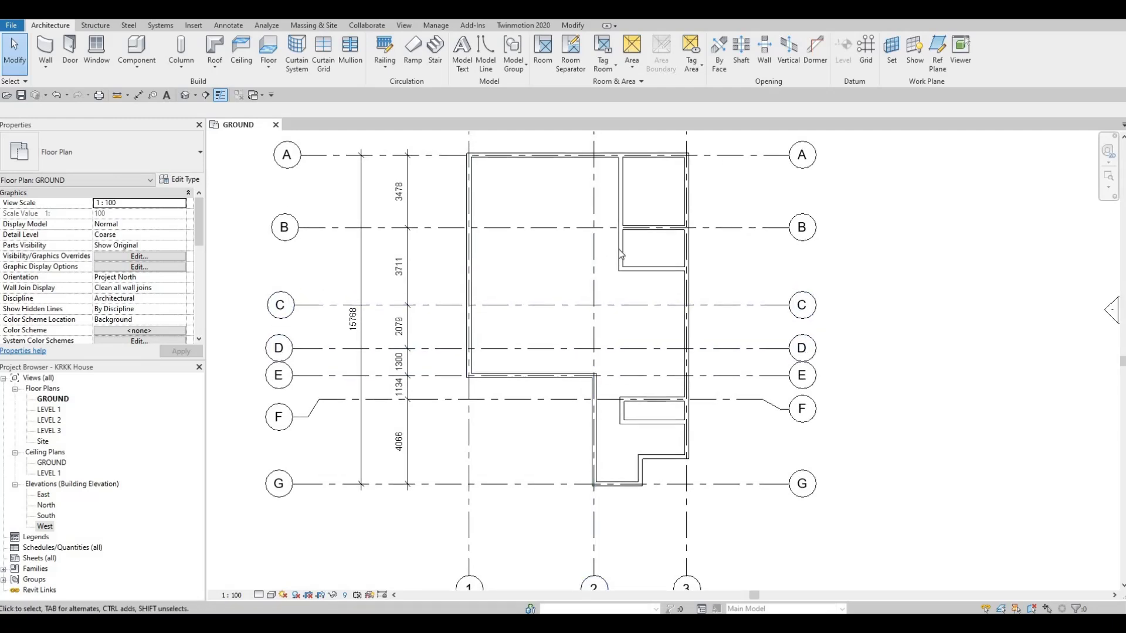
left_click(573, 338)
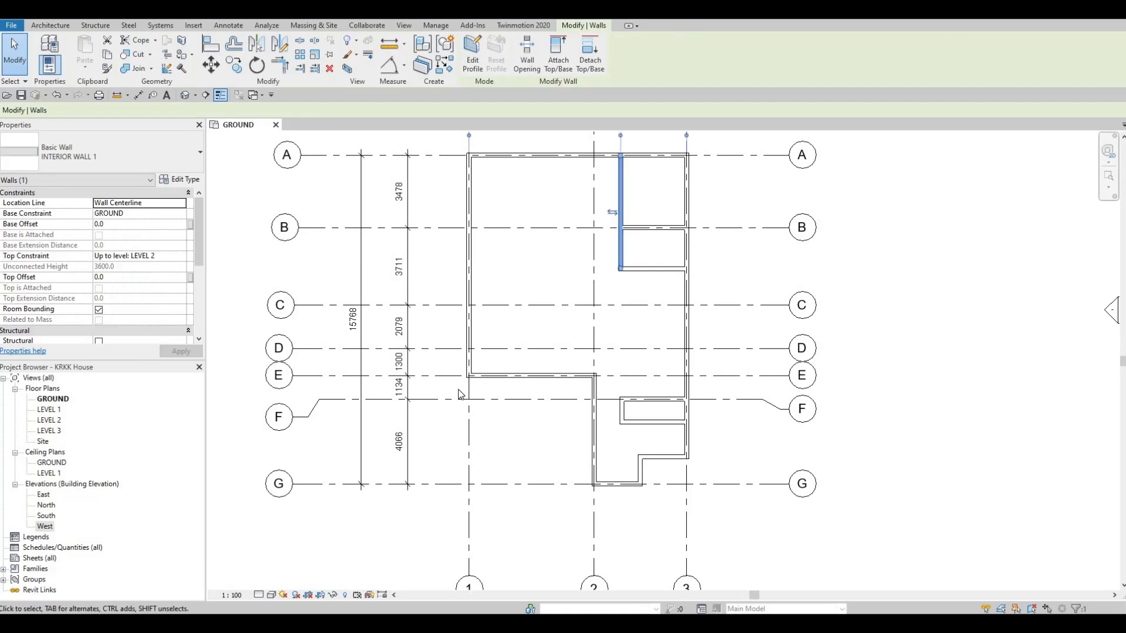
key("c")
key("s")
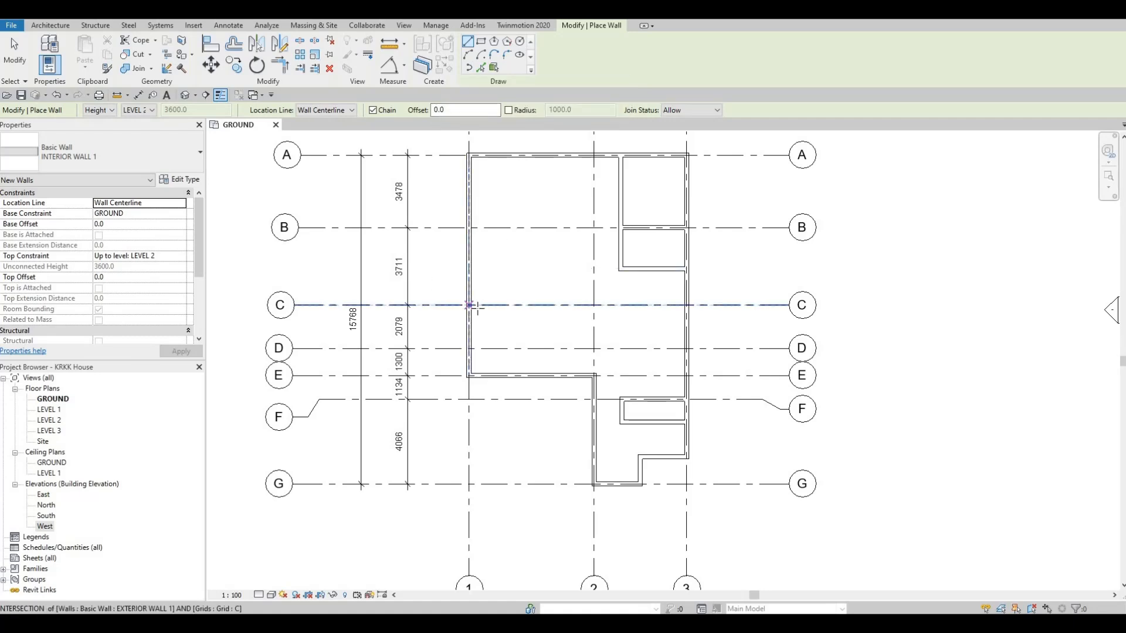
left_click(469, 306)
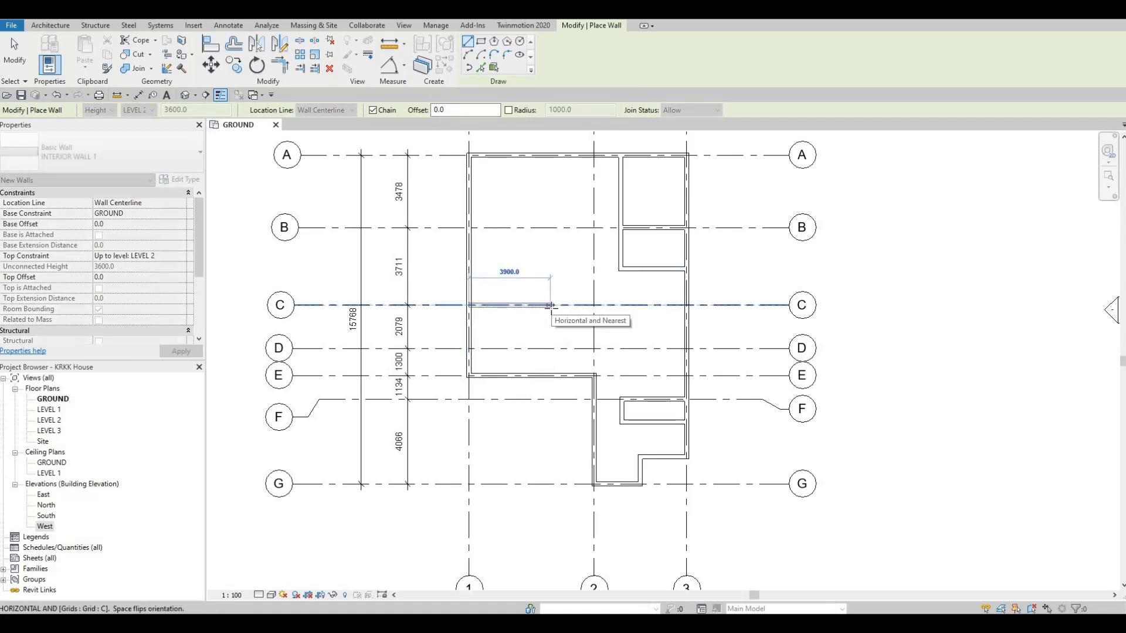
type("1850")
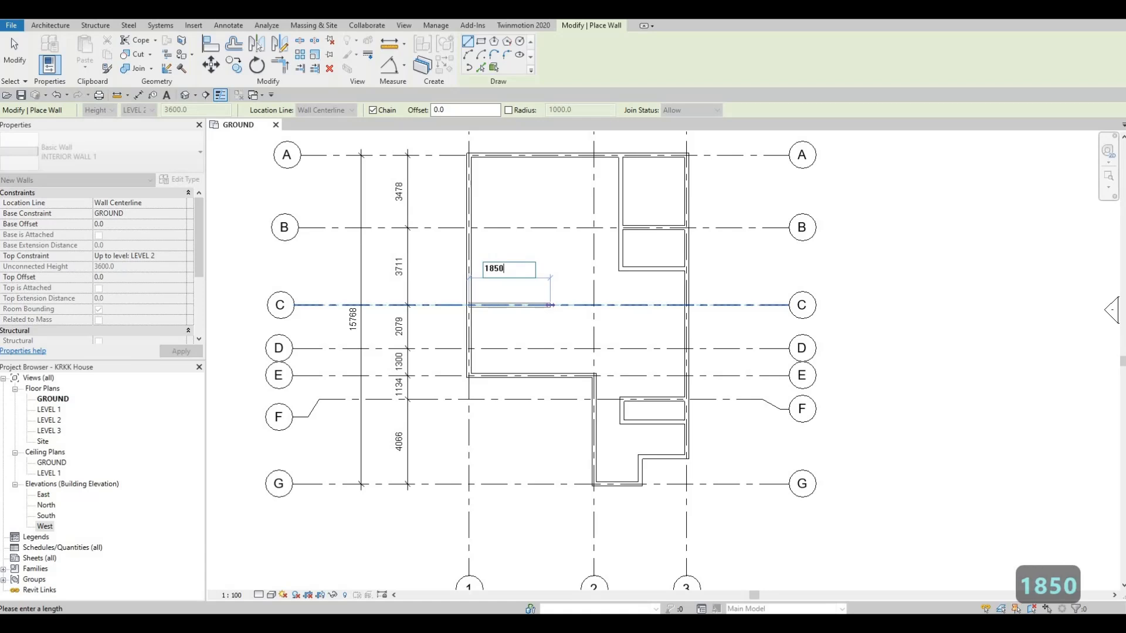
key("Return")
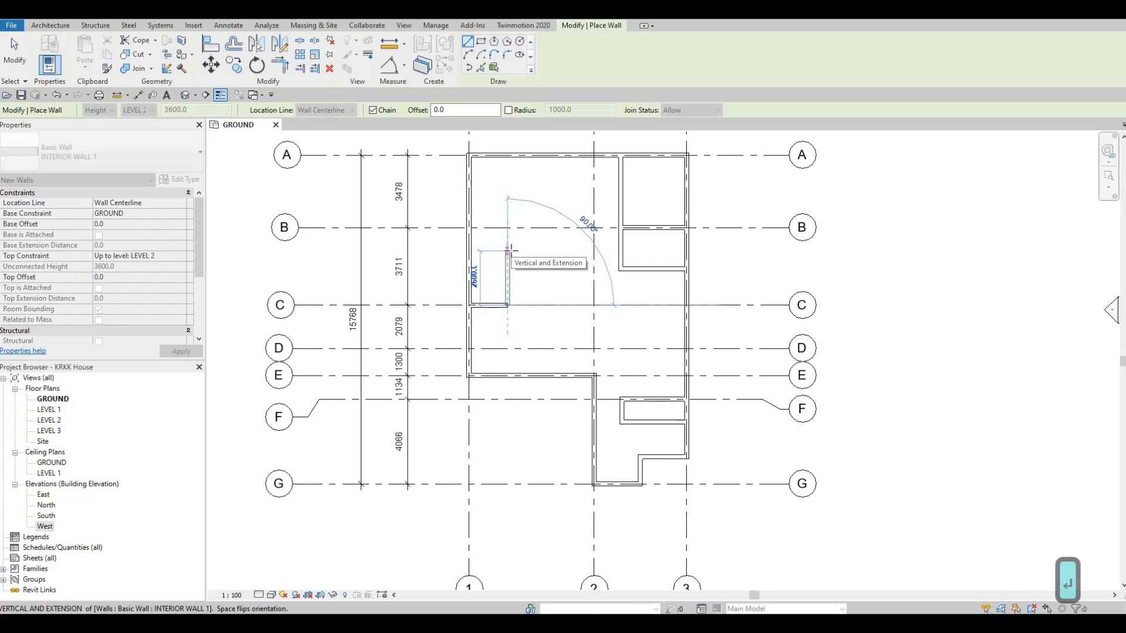
- Continue the interior wall 2480 mm north and back west to the grid 1 exterior wall, enclosing a small room
type("24")
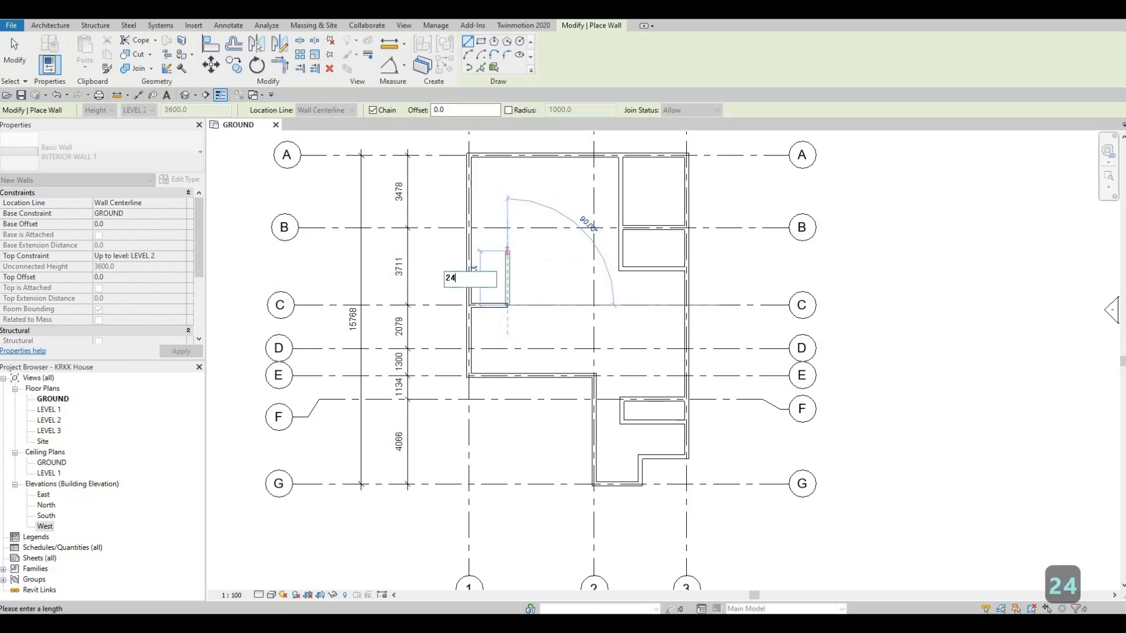
type("80")
key("Return")
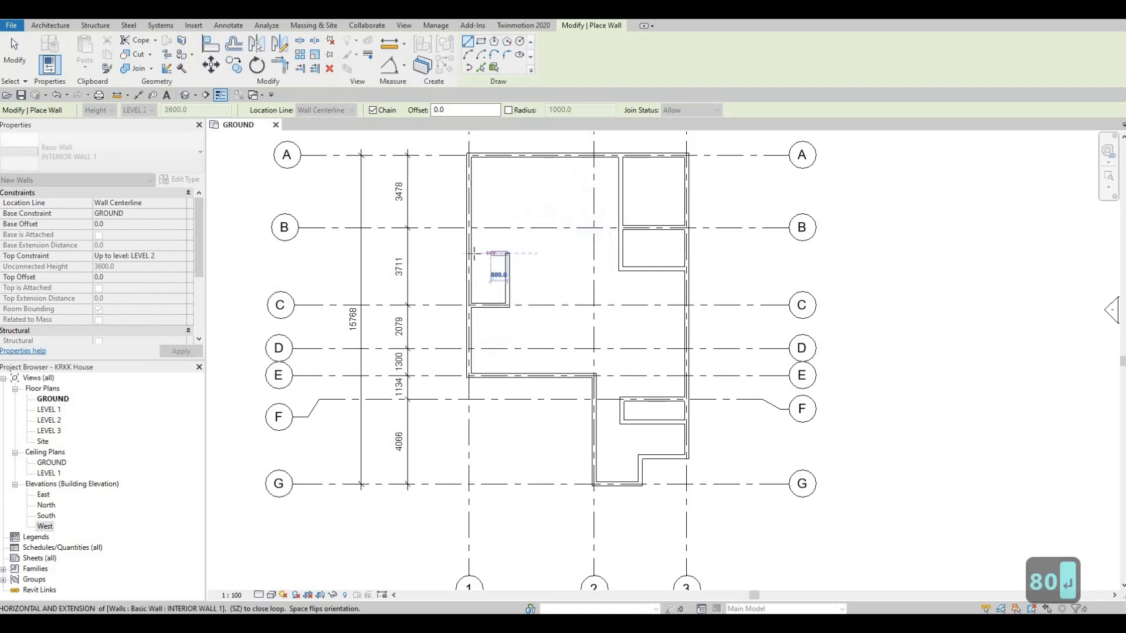
key("Escape")
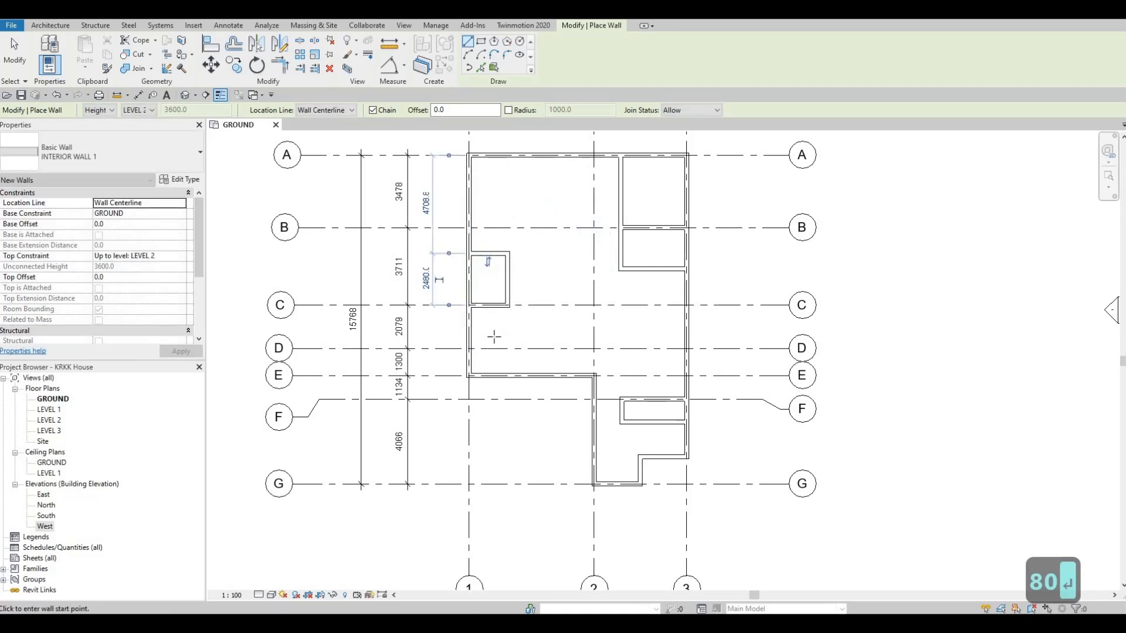
key("Escape")
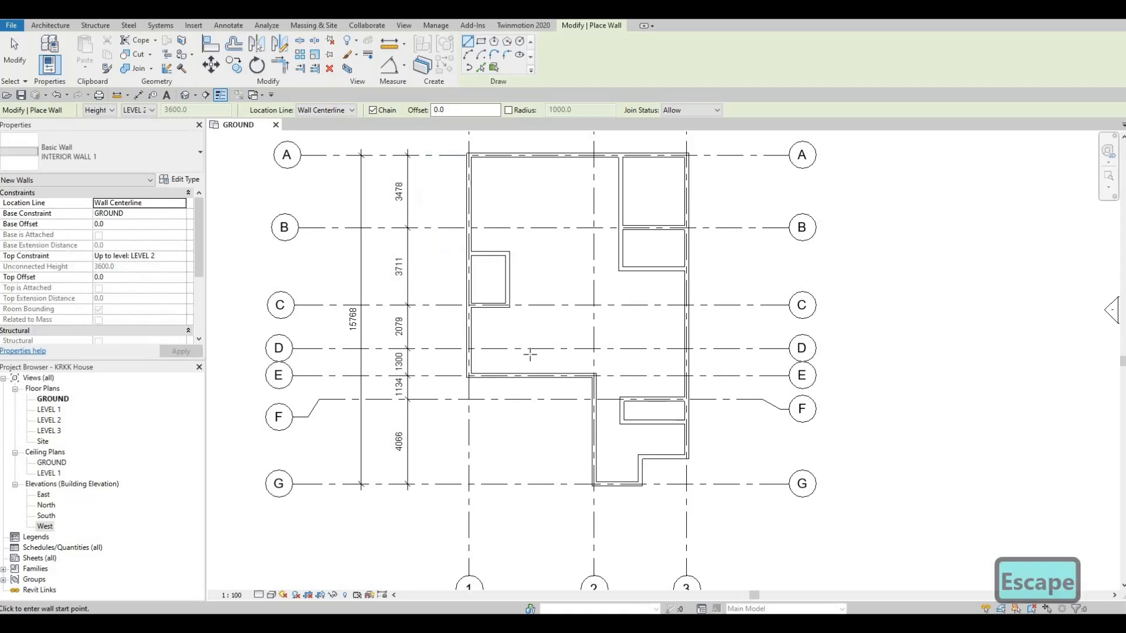
- Draw a three-sided interior enclosure from the grid E wall: 1300 mm north to grid D, 1500 mm west, and south back to grid E
middle_click_drag(482, 433, 473, 393)
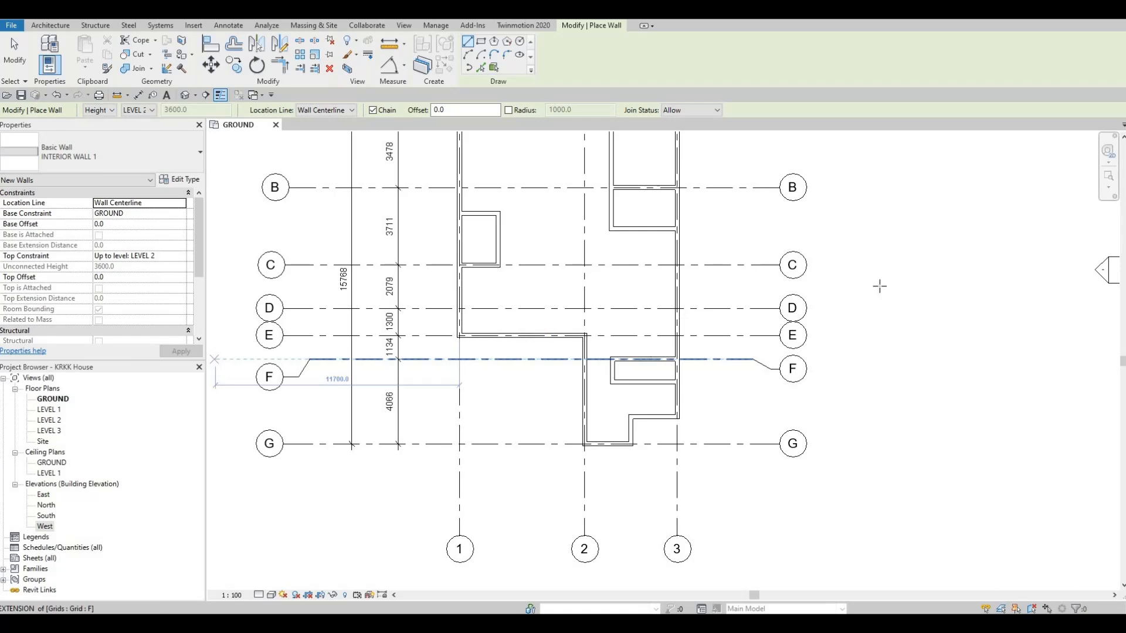
left_click(540, 336)
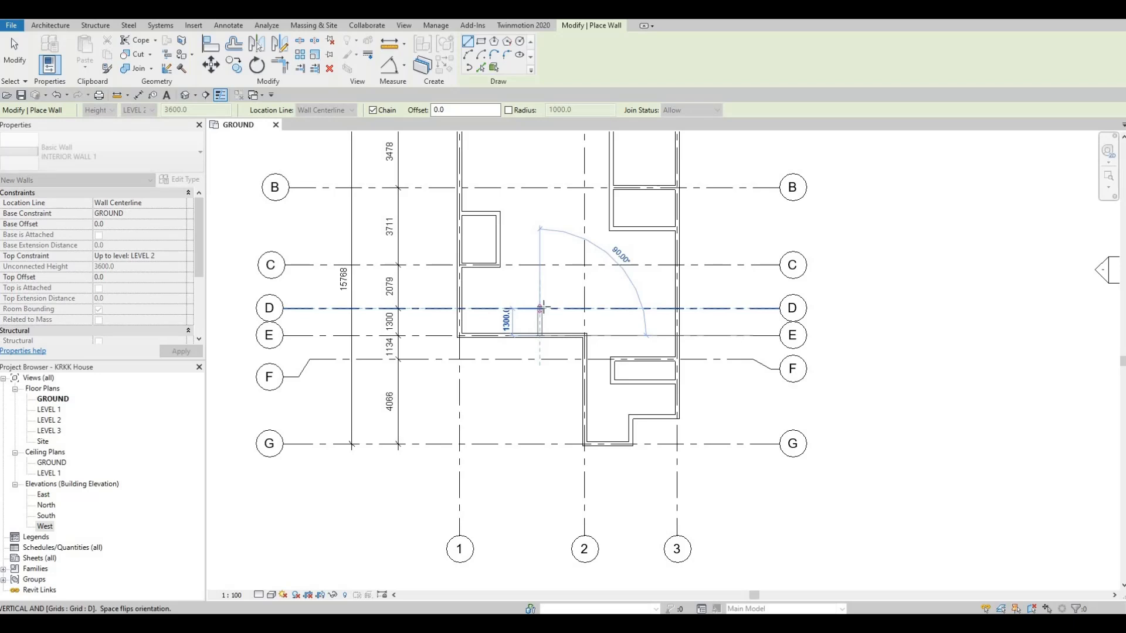
scroll(541, 306, "up", 2)
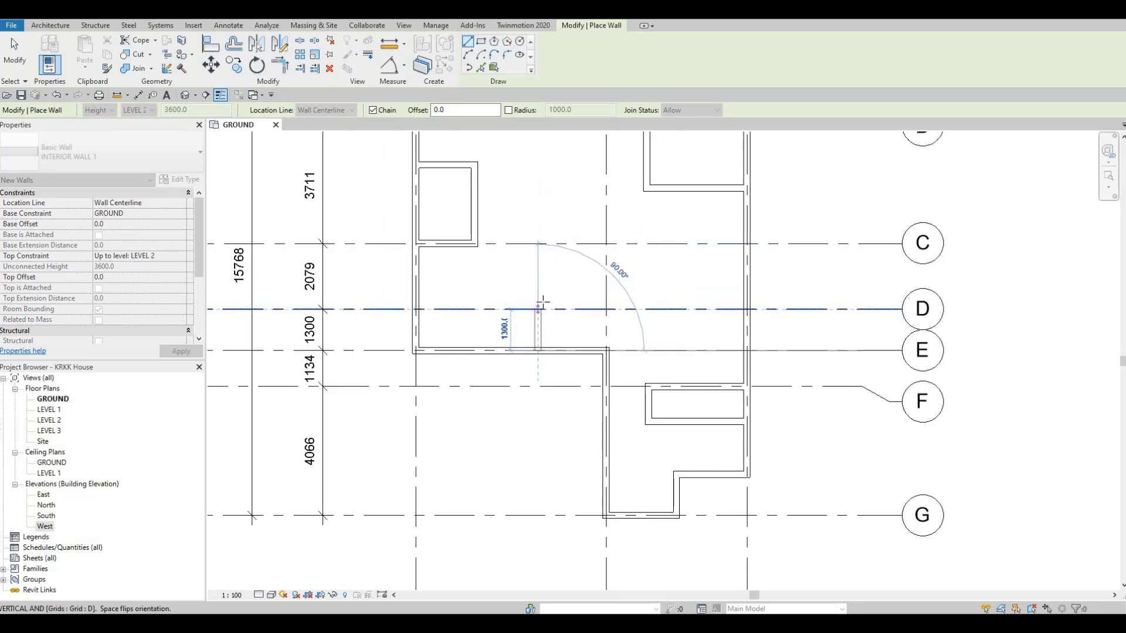
left_click(539, 309)
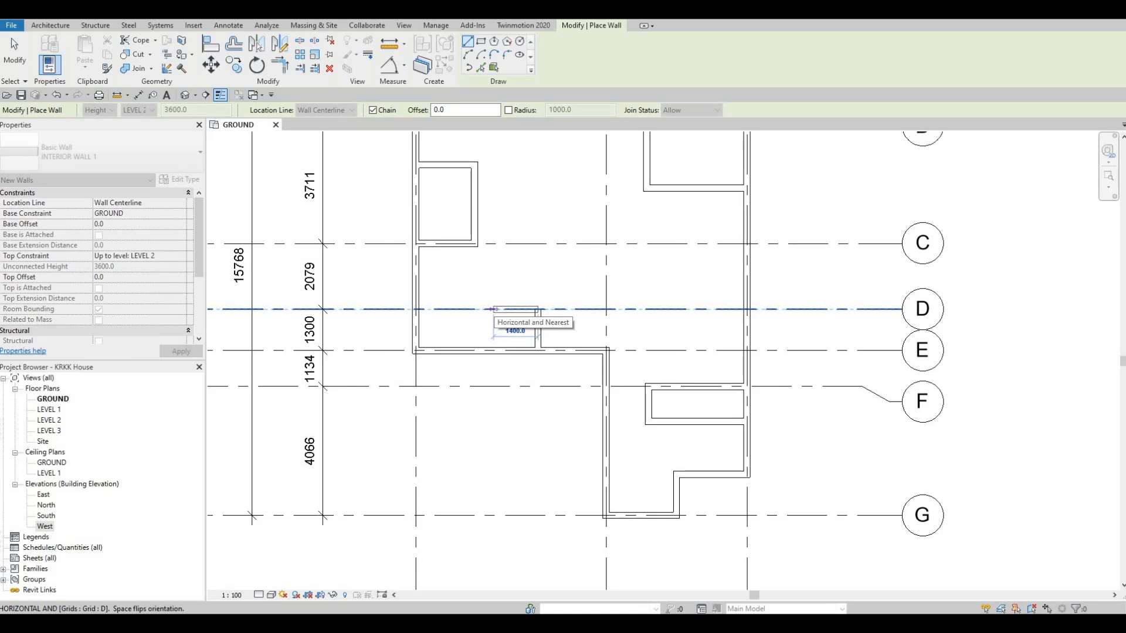
type("1500")
key("Return")
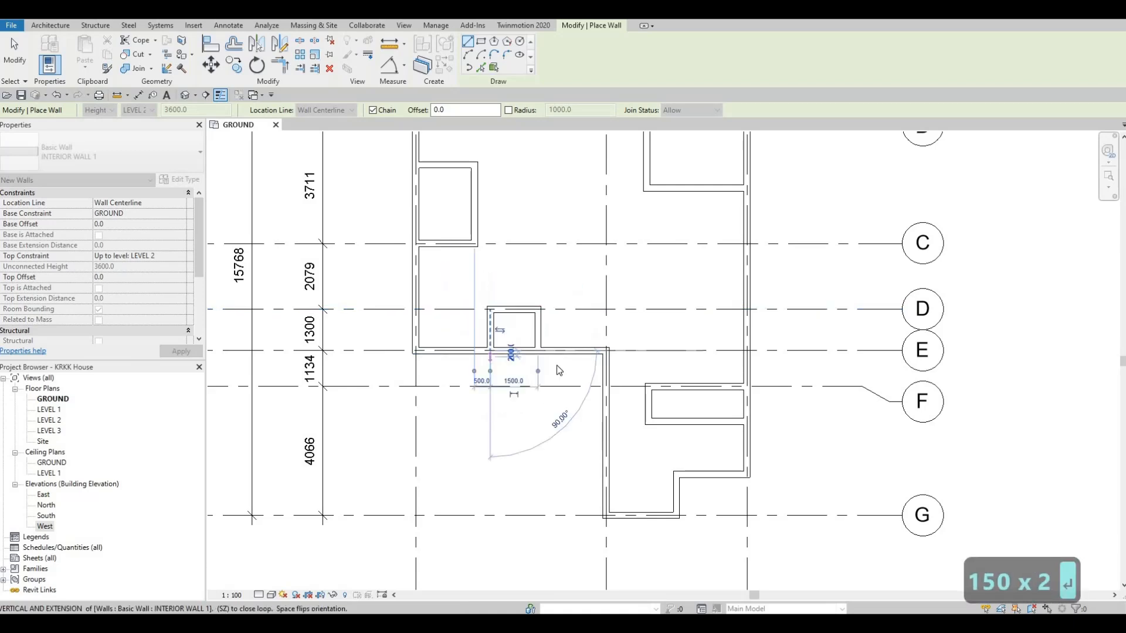
key("Escape")
key("Escape")
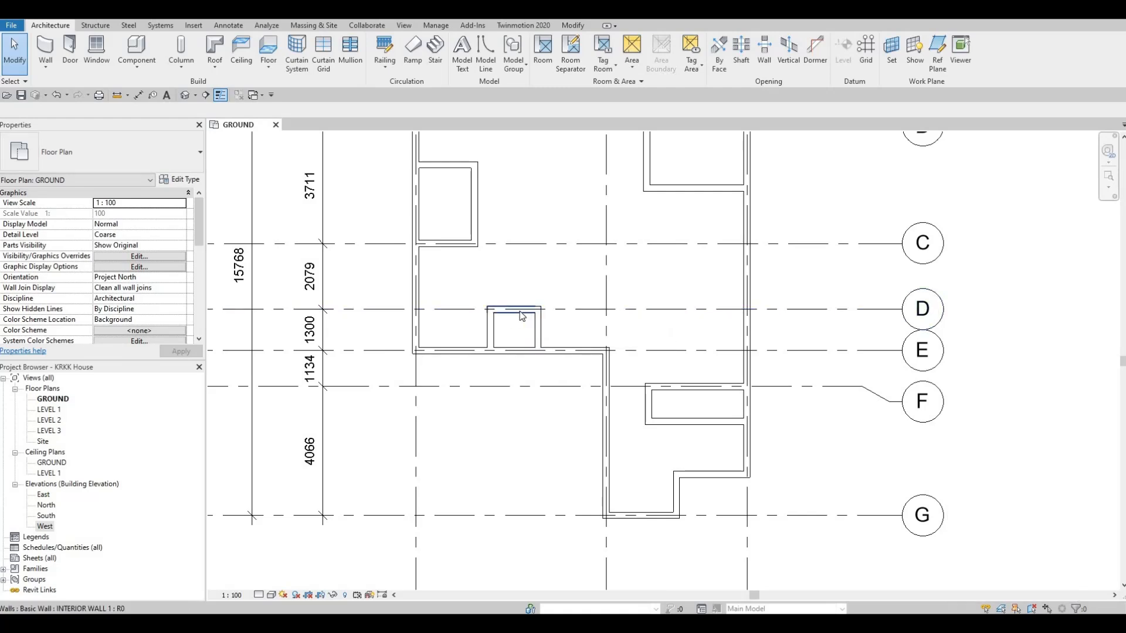
- Stretch the interior wall on grid C east to 3850 mm, in line with the east wall of the enclosure between grids D and E
scroll(535, 311, "up", 2)
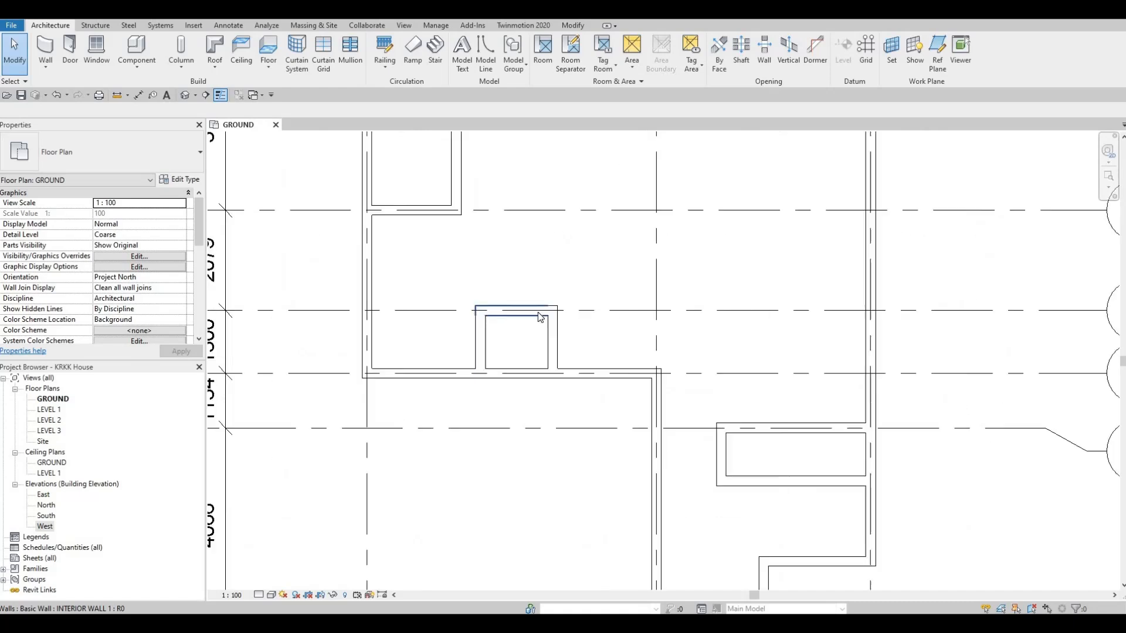
scroll(561, 338, "down", 2)
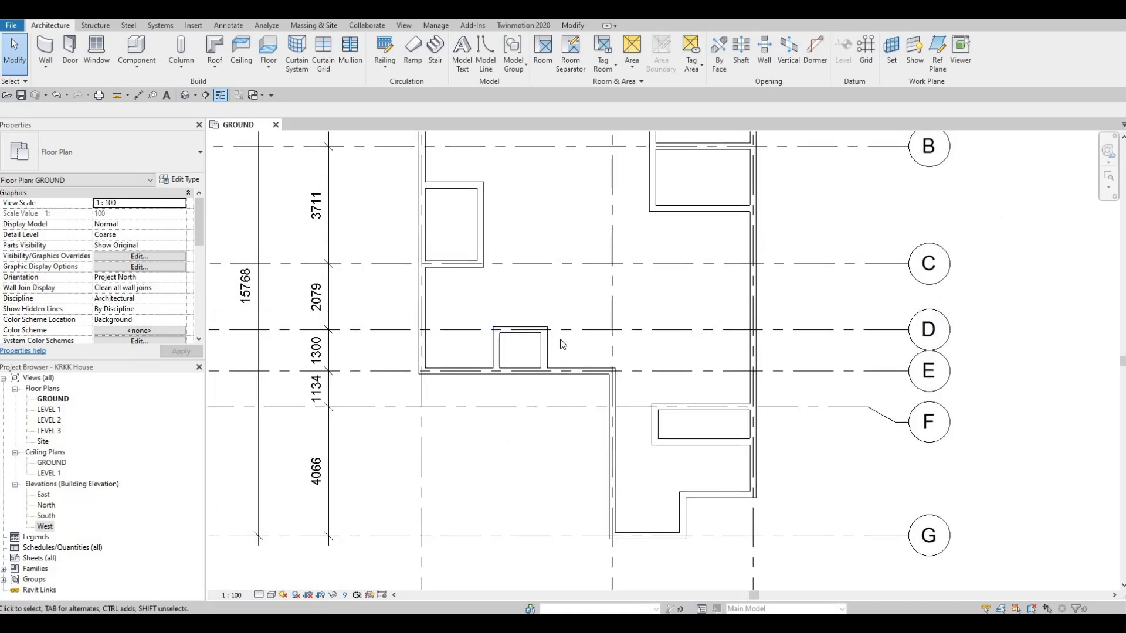
key("Escape")
key("Escape")
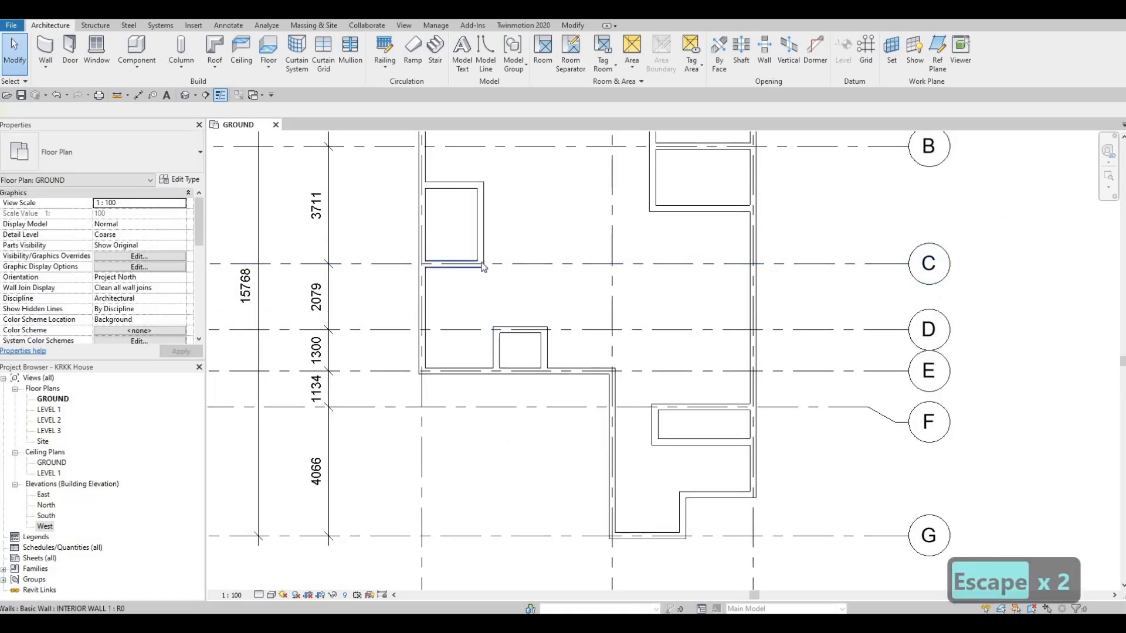
left_click(482, 267)
left_click_drag(487, 264, 544, 266)
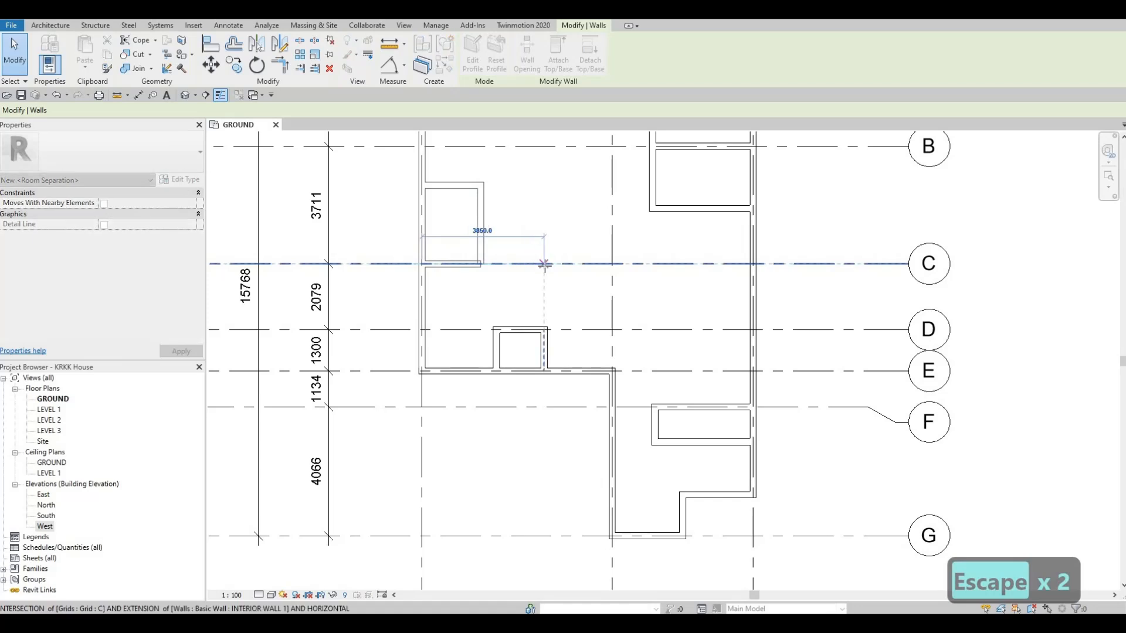
left_click_drag(531, 325, 530, 322)
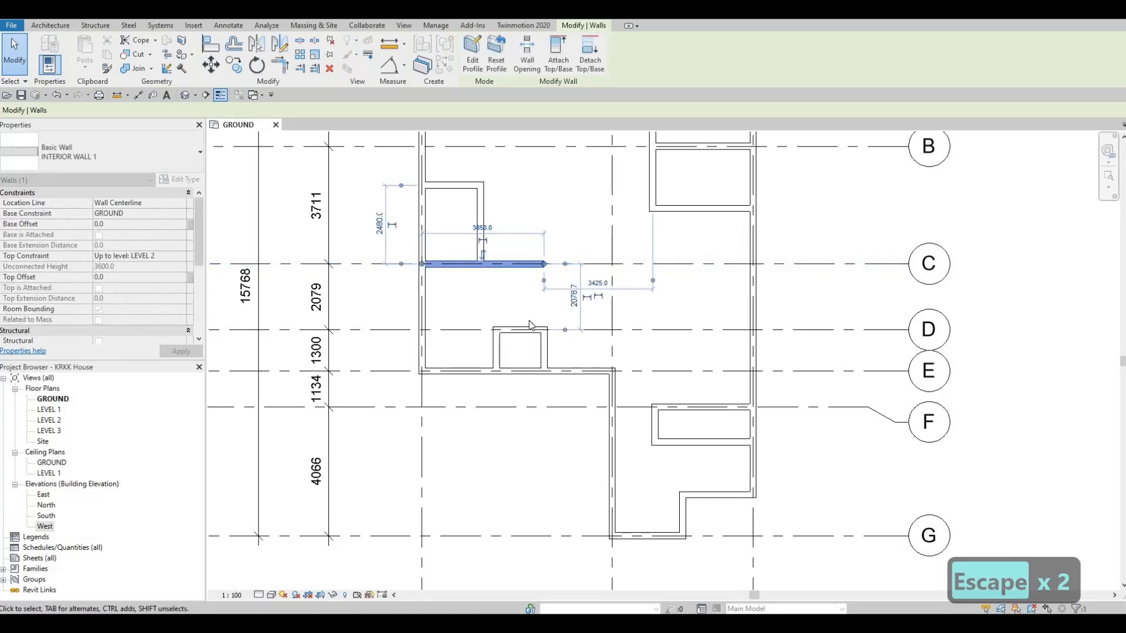
left_click(482, 228)
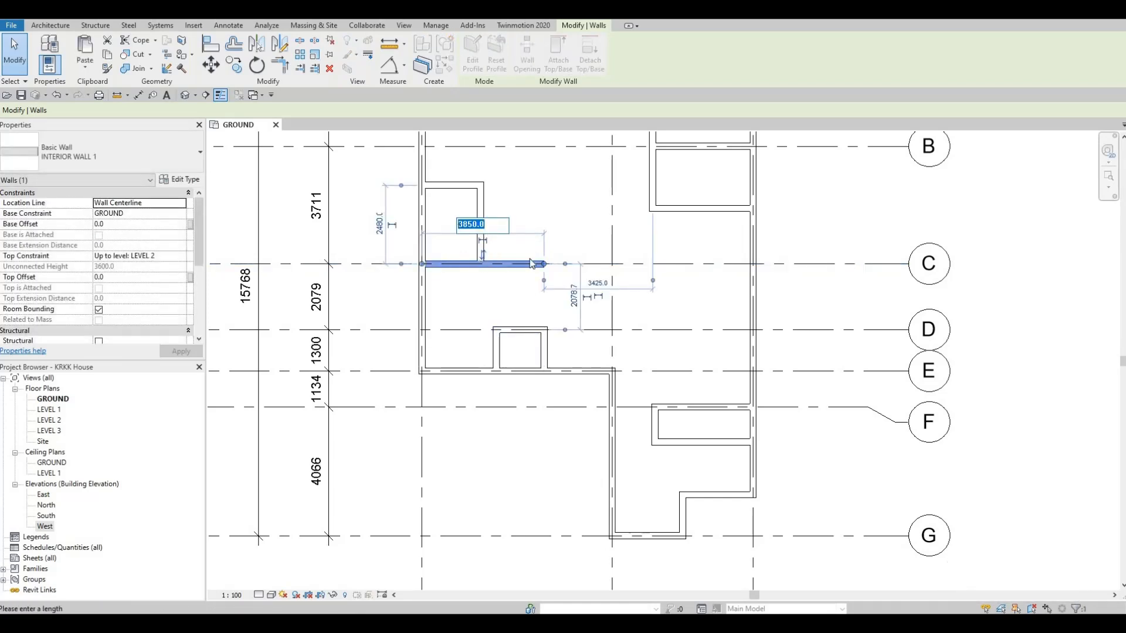
key("Escape")
key("Escape")
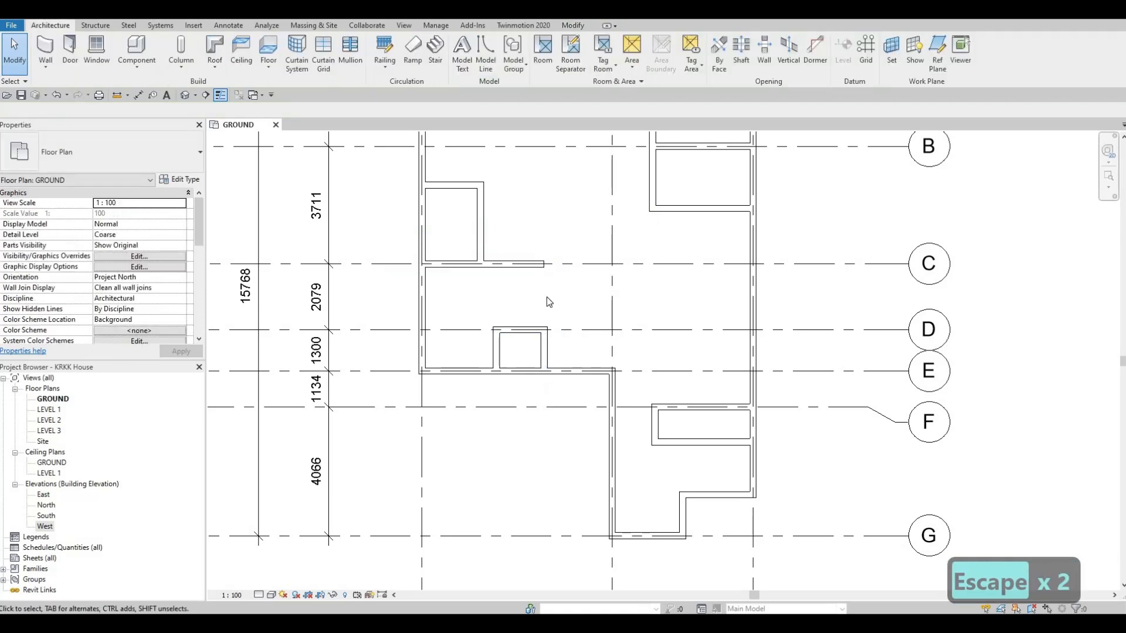
- Nudge the three walls of the enclosure between grids D and E east until its west wall nearly lines up with the grid C wall's end
middle_click_drag(547, 355, 546, 329)
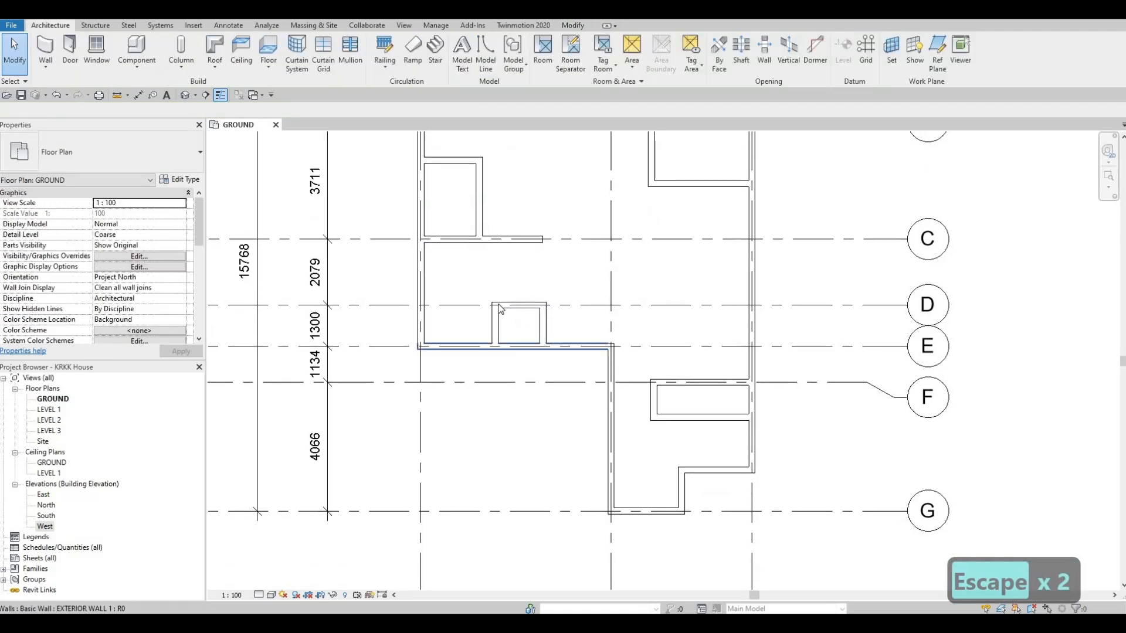
left_click_drag(473, 283, 562, 380)
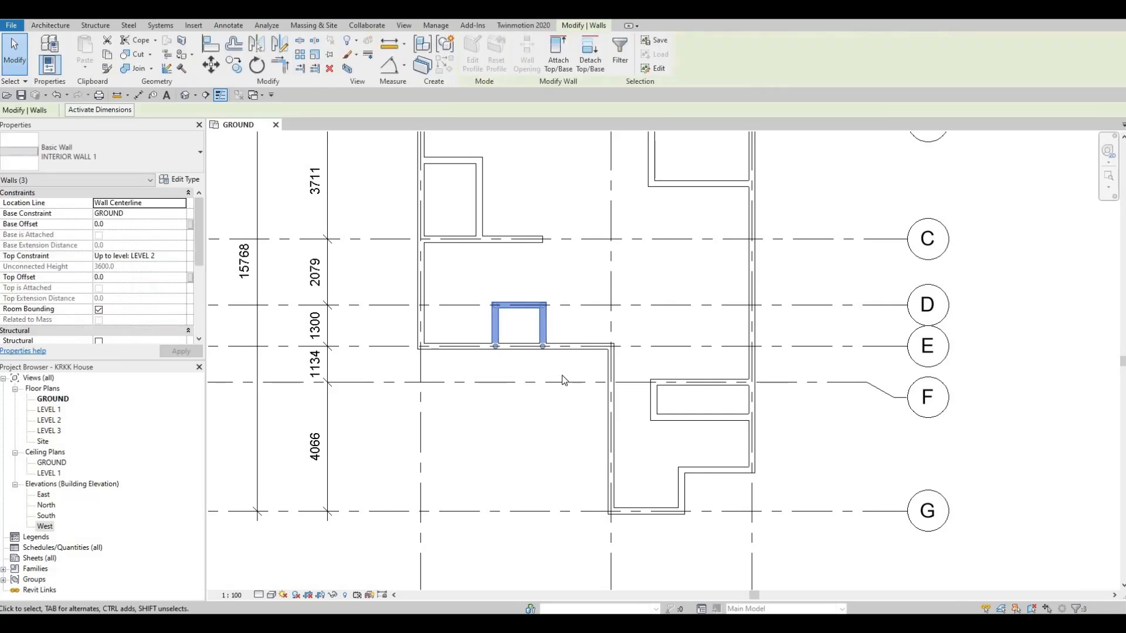
key("Right")
key("Right")
key("Right")
key("Right")
key("Right")
key("Right")
key("Right")
key("Right")
key("Right")
key("Right")
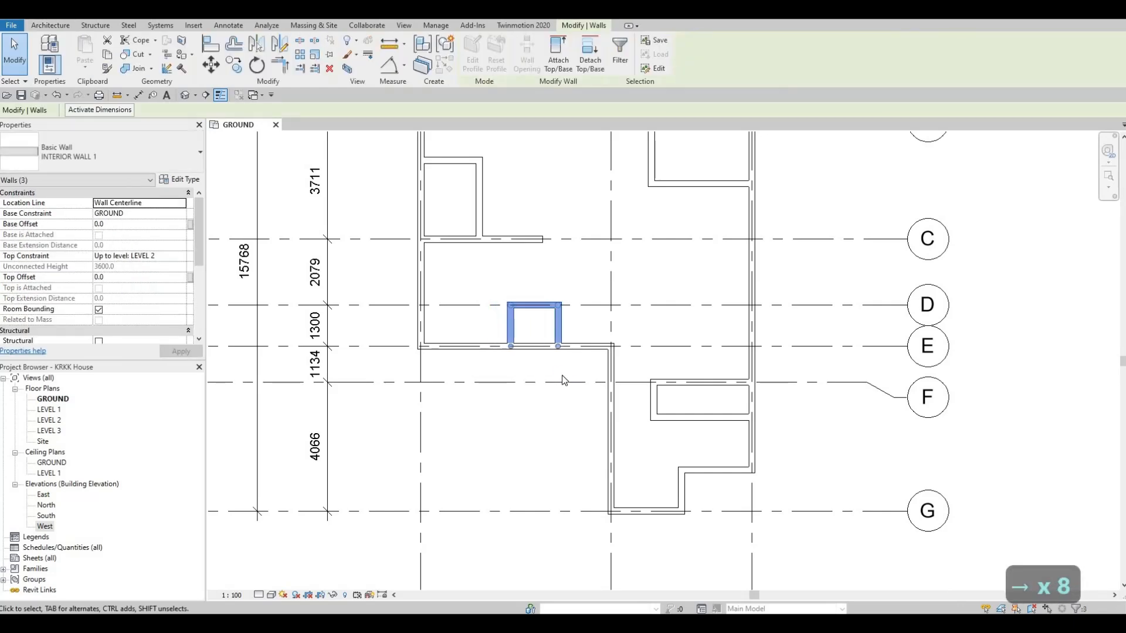
key("Right")
key("Right")
key("Right")
key("Right")
key("Right")
key("Right")
key("Right")
key("Right")
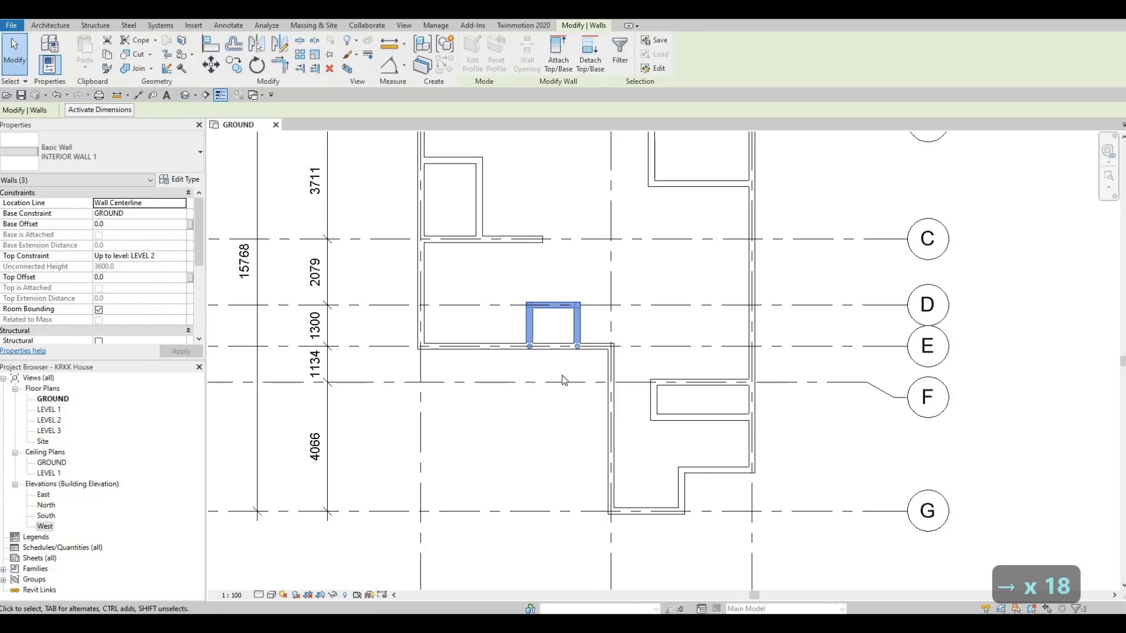
key("Left")
key("Right")
key("Right")
key("Right")
key("Right")
key("Right")
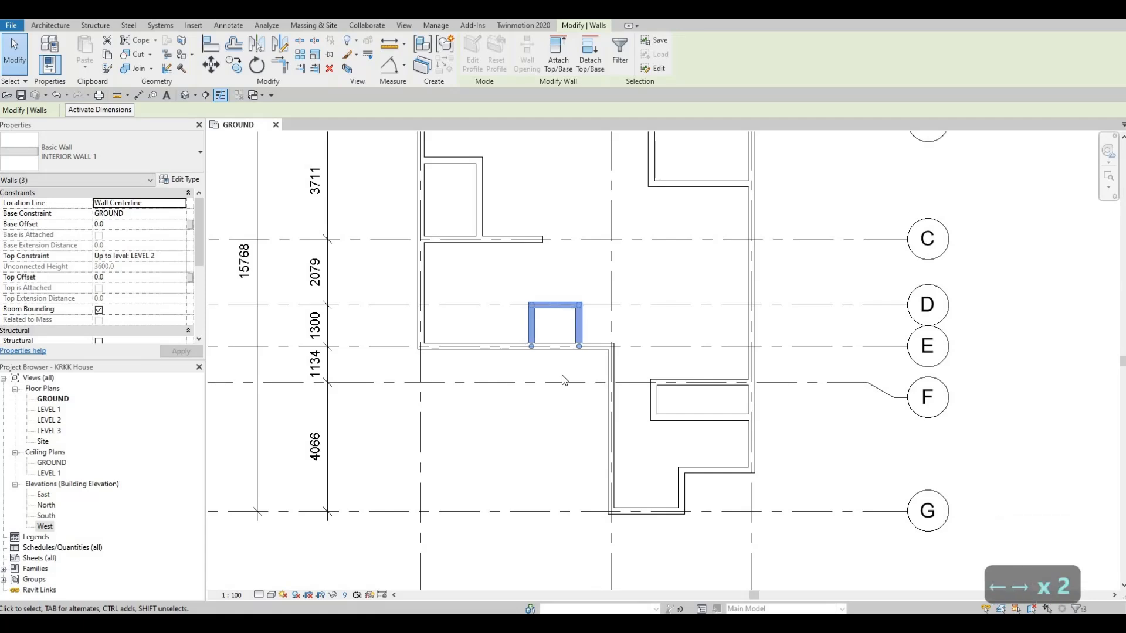
key("Left")
key("Left")
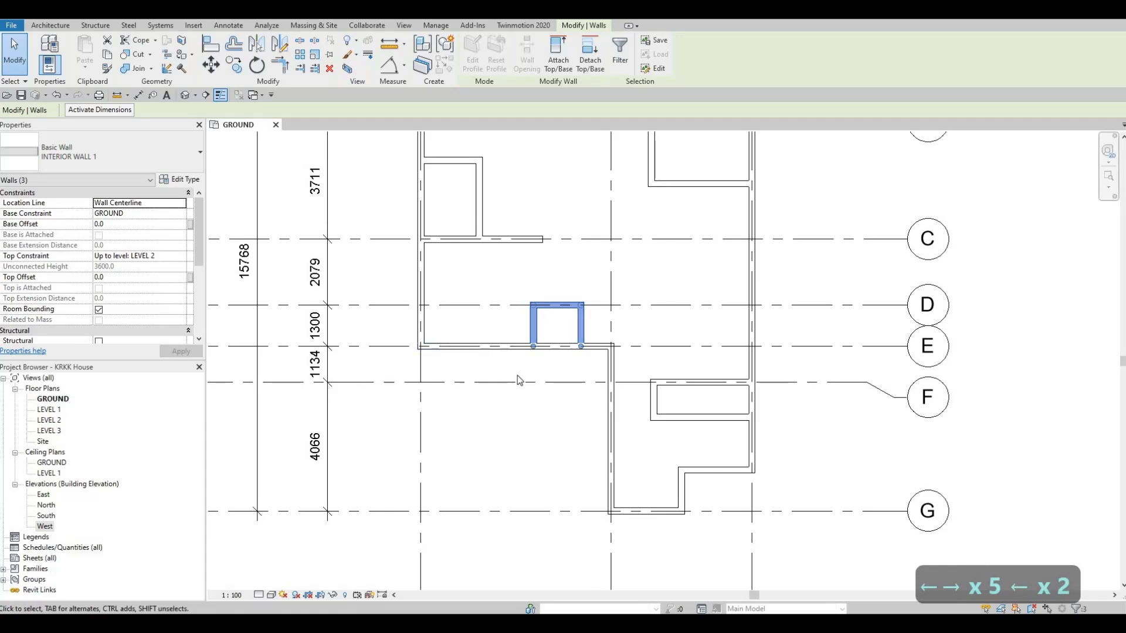
key("Right")
key("Right")
key("Right")
key("Right")
key("Right")
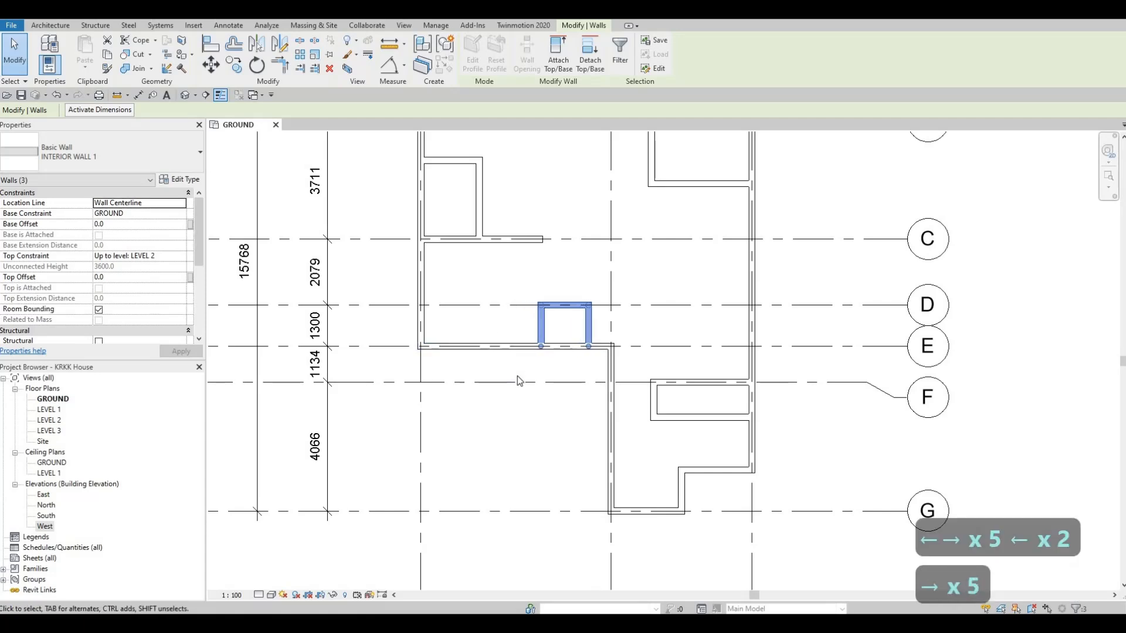
key("Left")
key("Right")
key("Right")
key("Right")
key("Right")
key("Right")
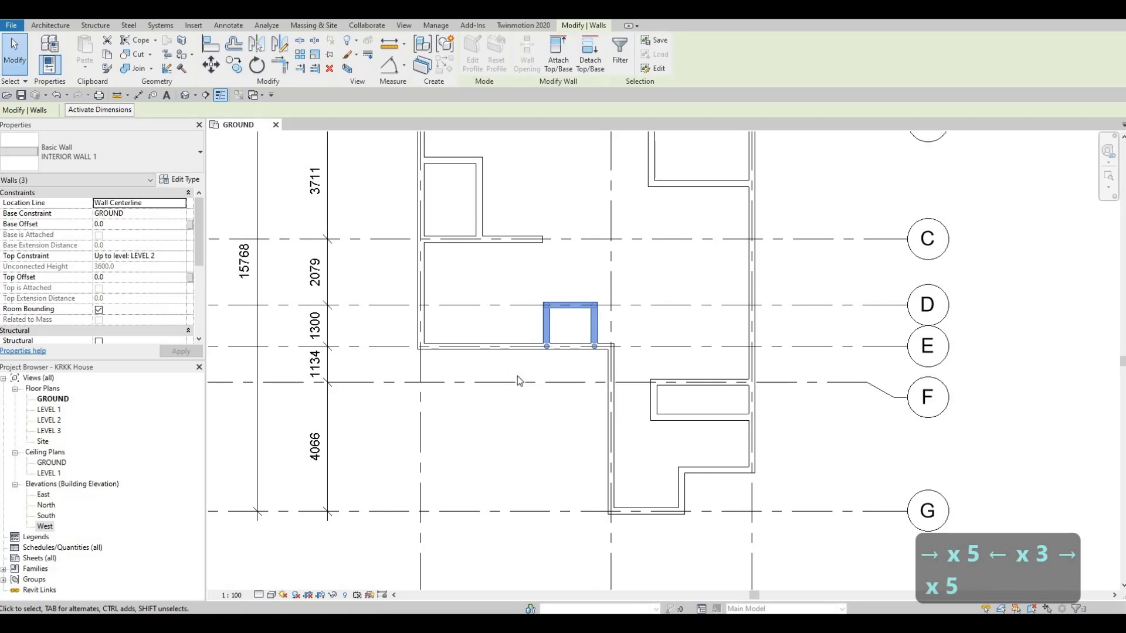
key("Left")
key("Left")
key("Left")
key("Right")
key("Right")
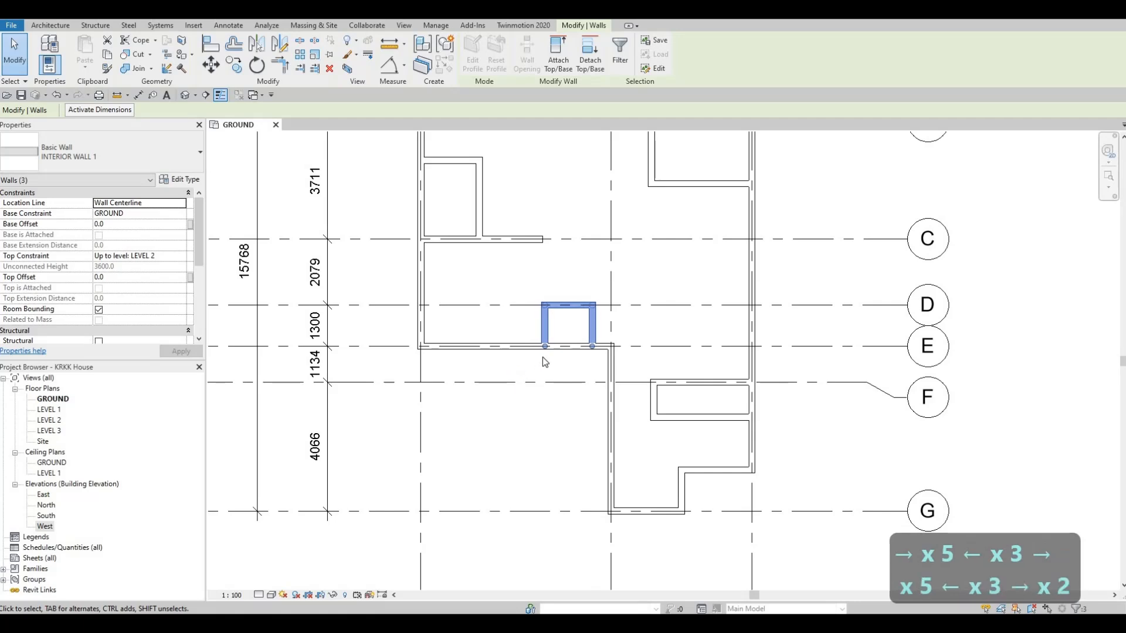
- Nudge the three walls of the enclosure between grids D and E west, so its west wall sits slightly short of the grid C wall's end
left_click(538, 240)
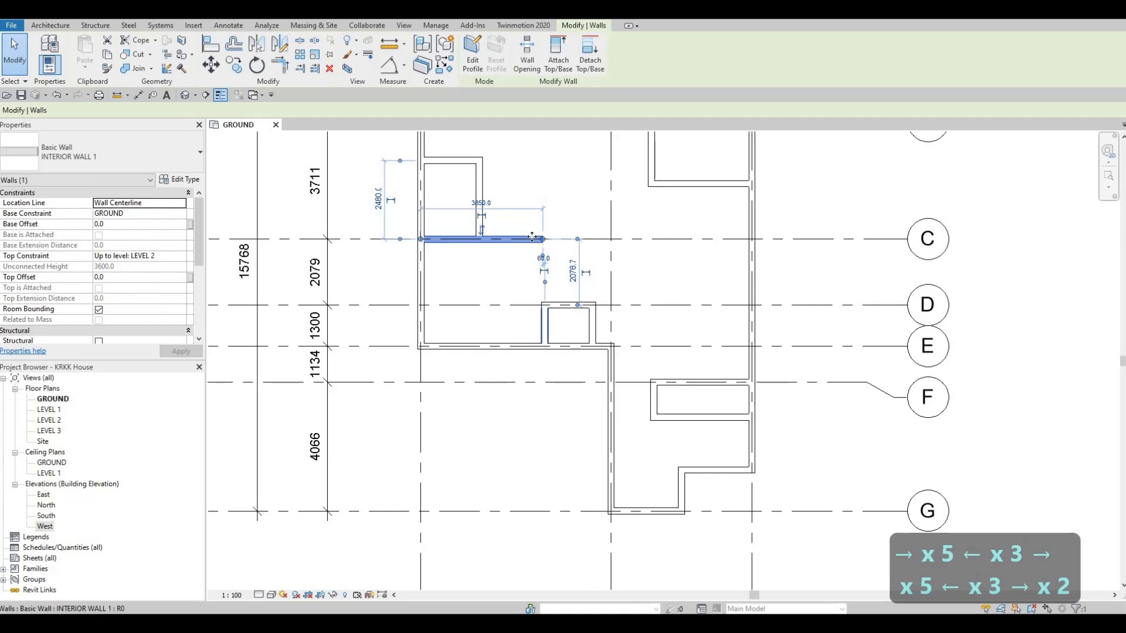
key("Escape")
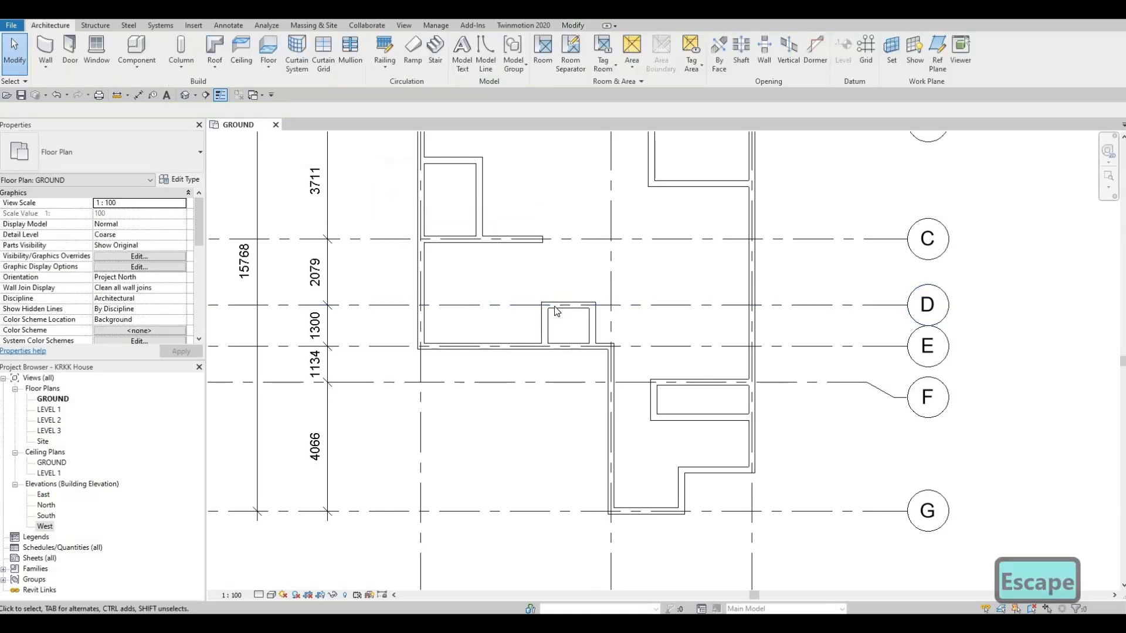
key("Escape")
left_click_drag(519, 278, 599, 383)
key("Left")
key("Left")
key("Left")
key("Left")
key("Left")
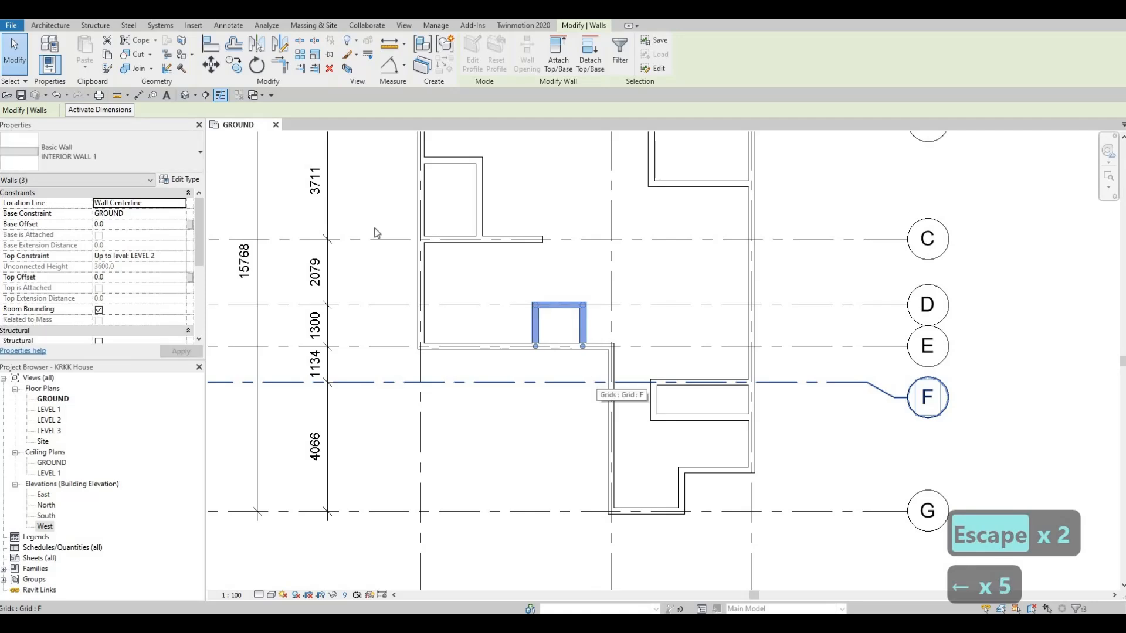
key("Escape")
key("Escape")
- Draw an INTERIOR WALL 1 wall from the midpoint of the enclosure's north wall on grid D north to grid C
left_click(518, 244)
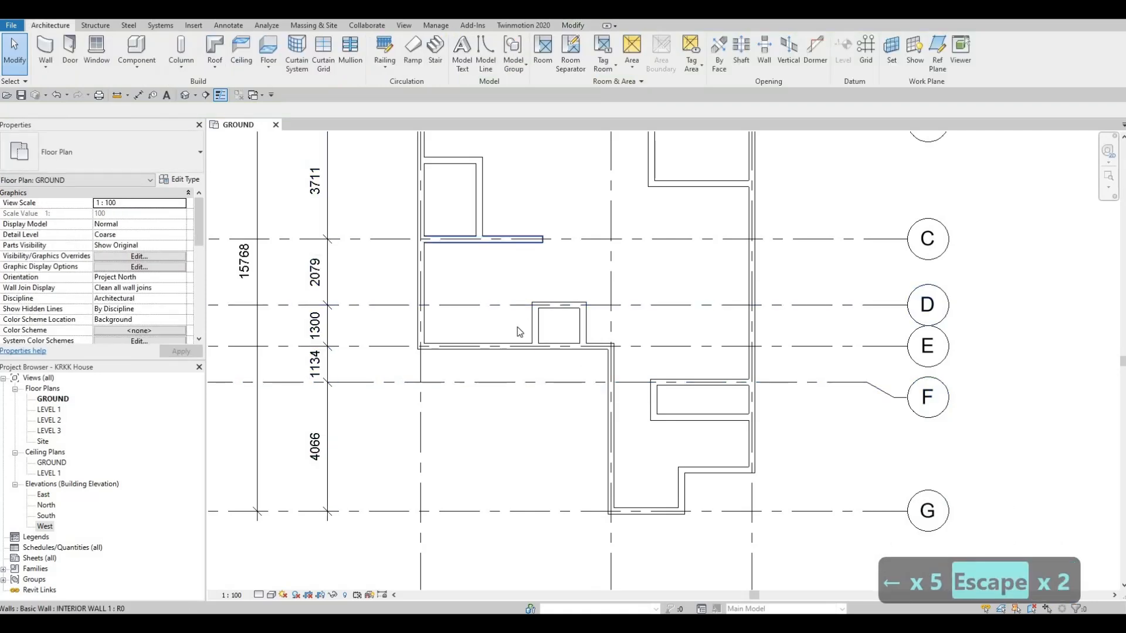
key("c")
key("s")
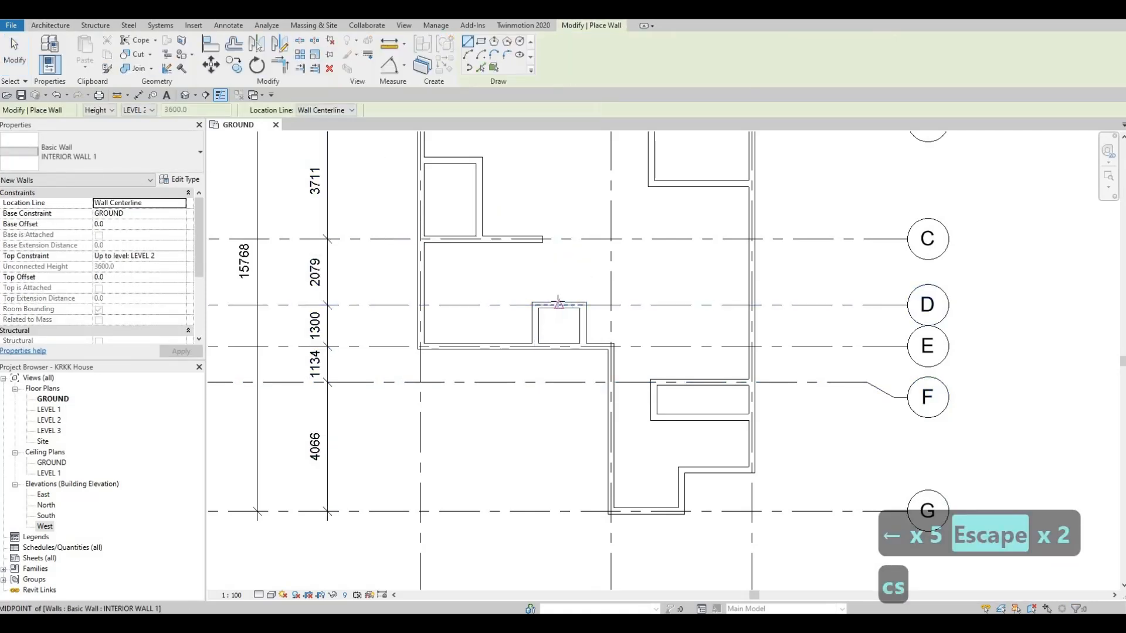
left_click(559, 305)
left_click(562, 240)
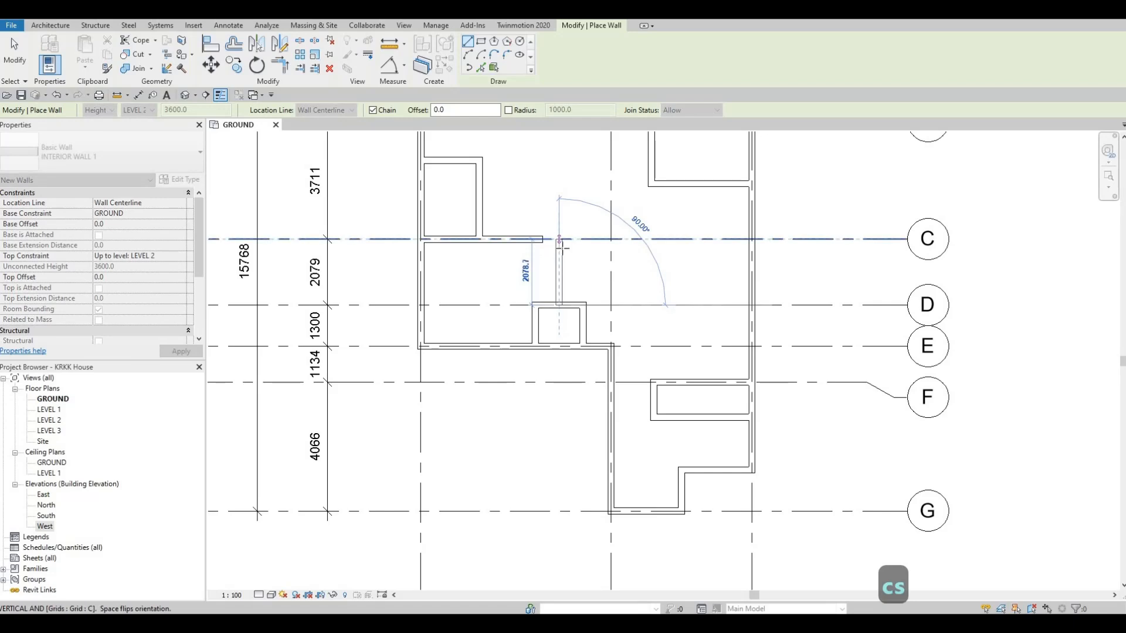
key("Escape")
key("Escape")
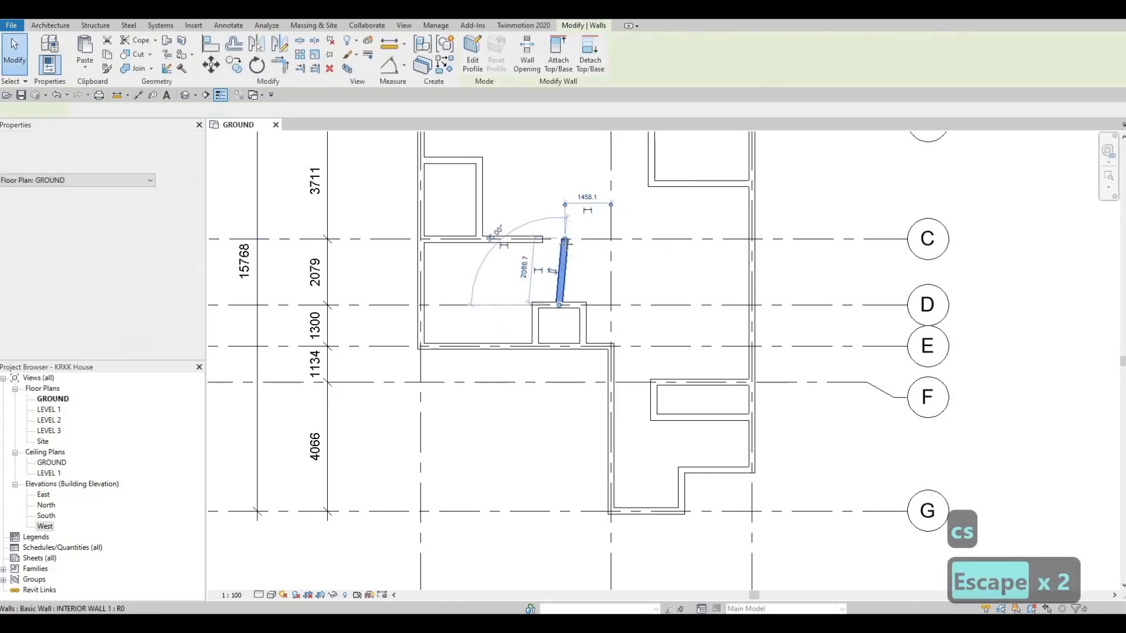
- Straighten the new wall between grids D and C so that it runs vertically and ends on grid C
left_click(559, 258)
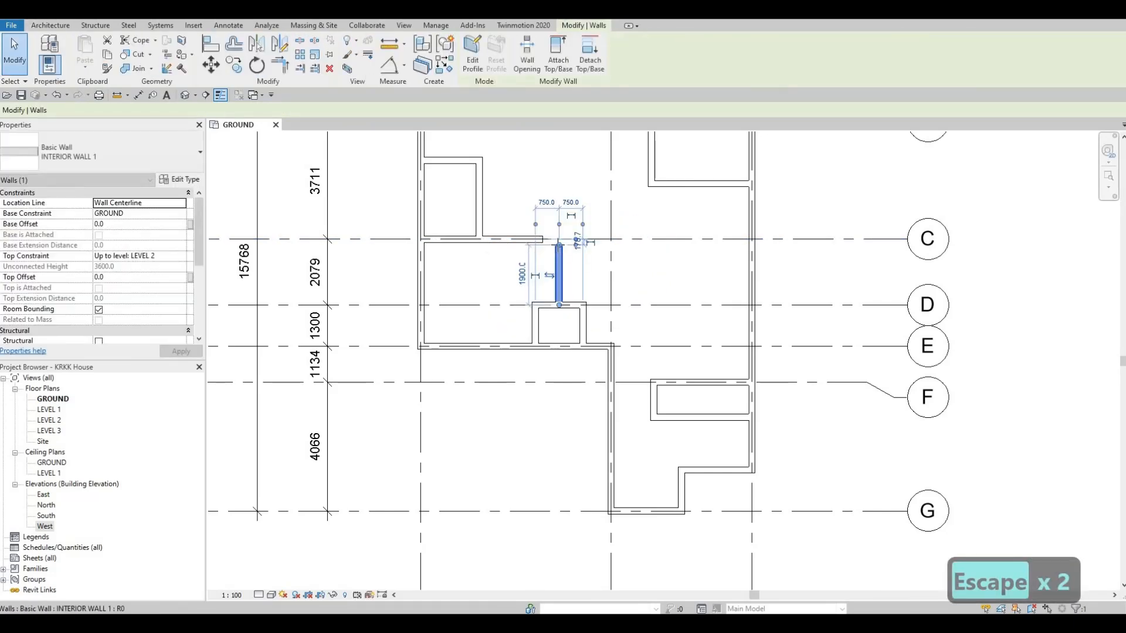
key("Escape")
key("Escape")
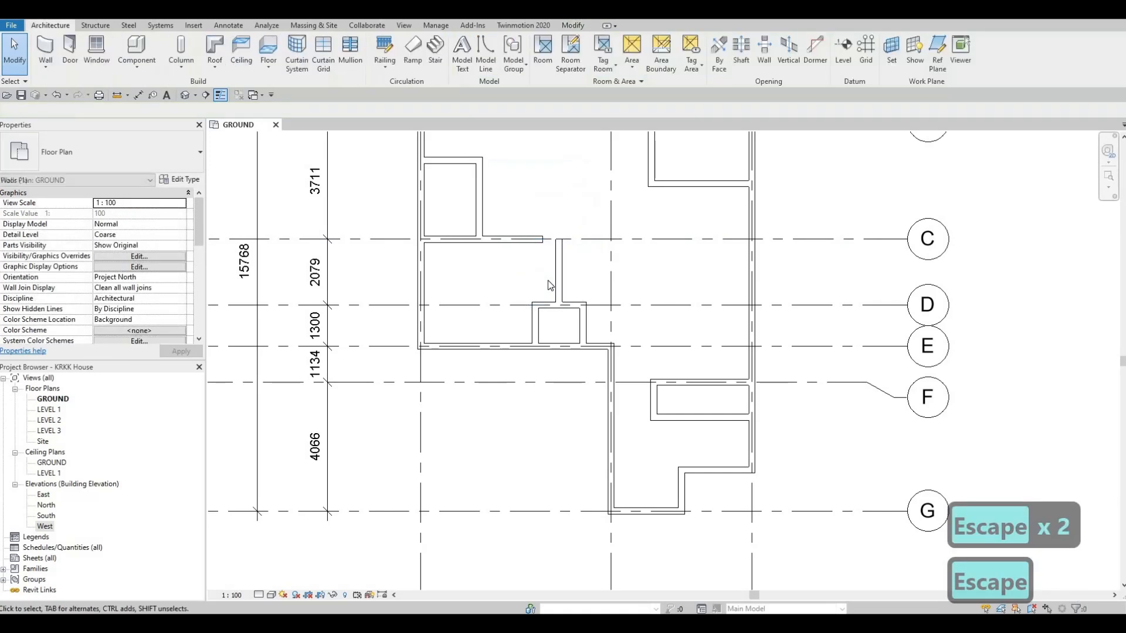
- Trim the grid C interior wall and the new vertical wall to meet in a corner
key("t")
key("r")
left_click(561, 298)
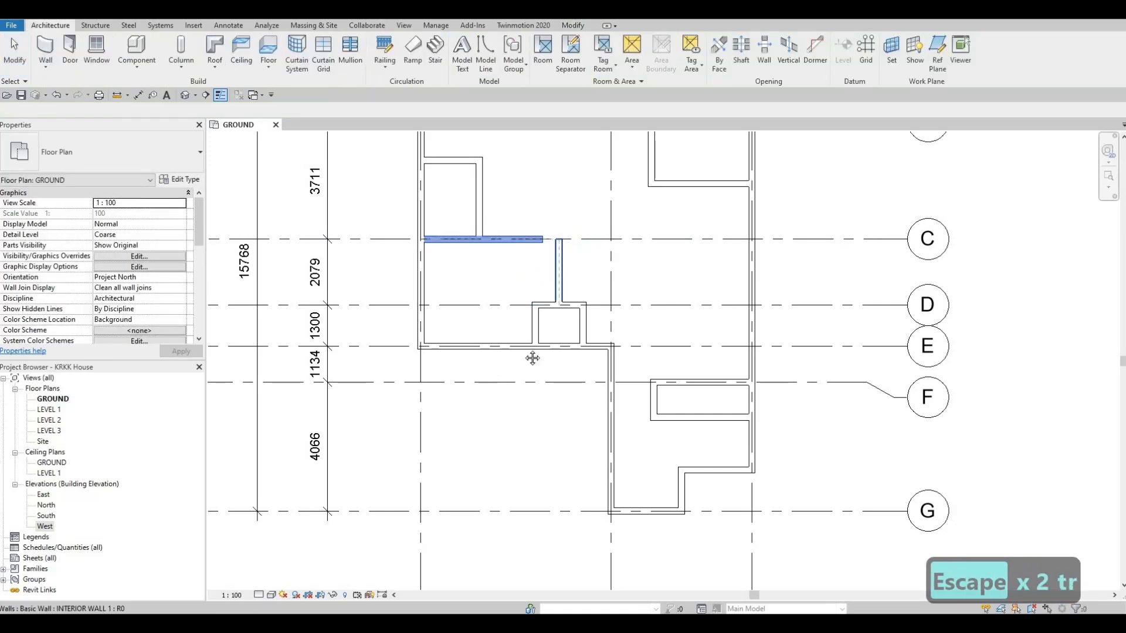
key("Escape")
- Inspect the spacing of the enclosure's west wall between grids D and E and review the whole ground floor wall layout
scroll(565, 350, "down", 1)
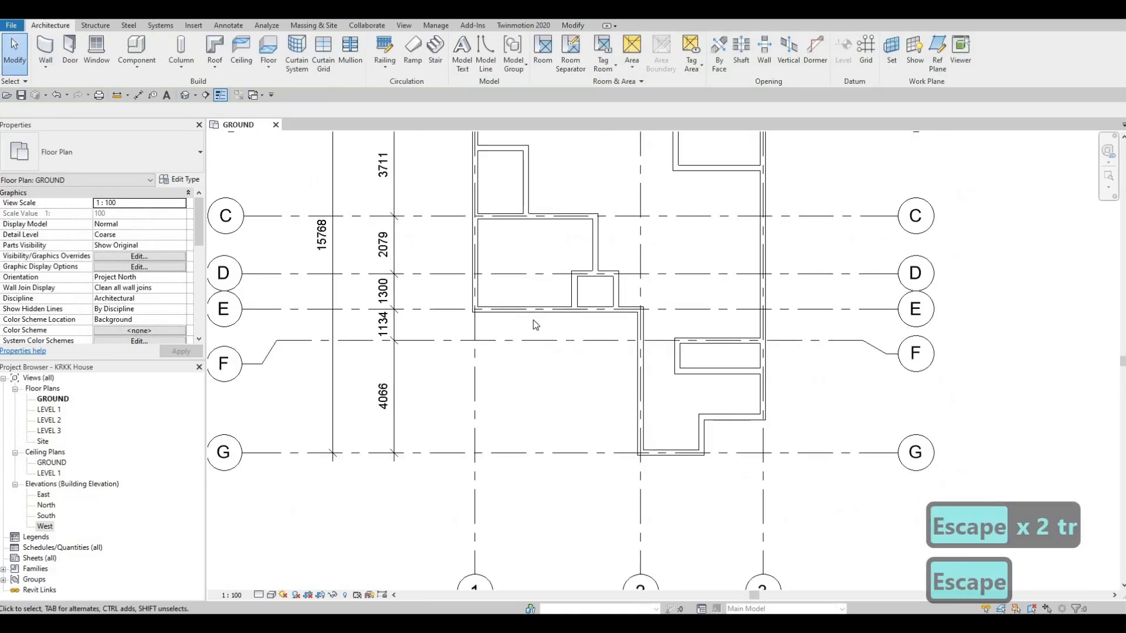
scroll(582, 301, "up", 1)
key("Escape")
left_click(581, 299)
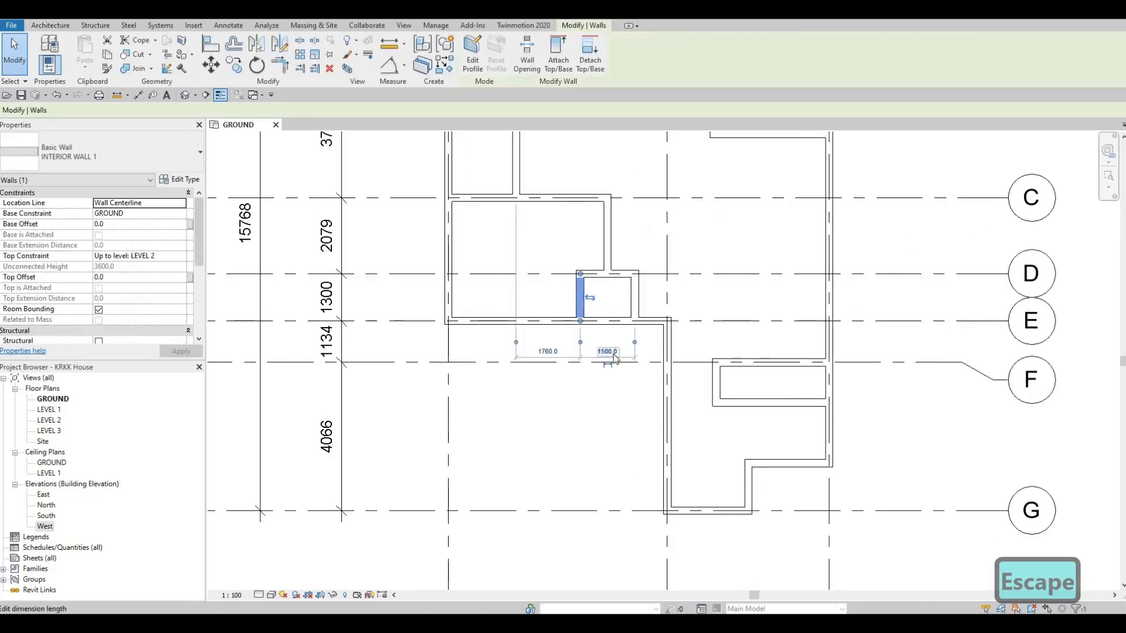
key("Escape")
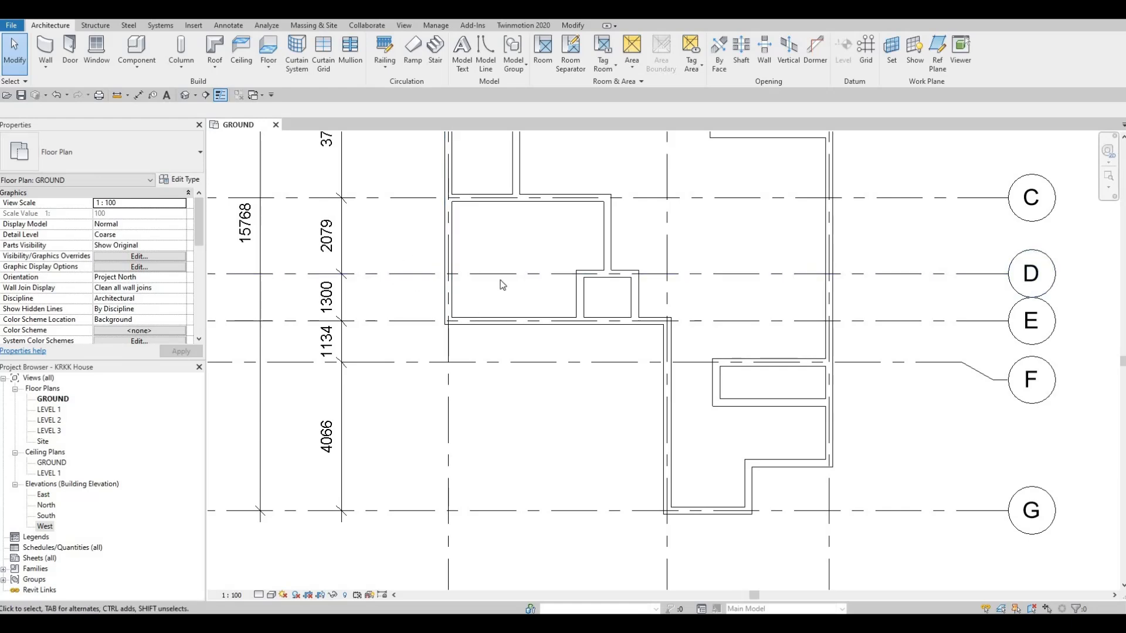
scroll(501, 338, "down", 3)
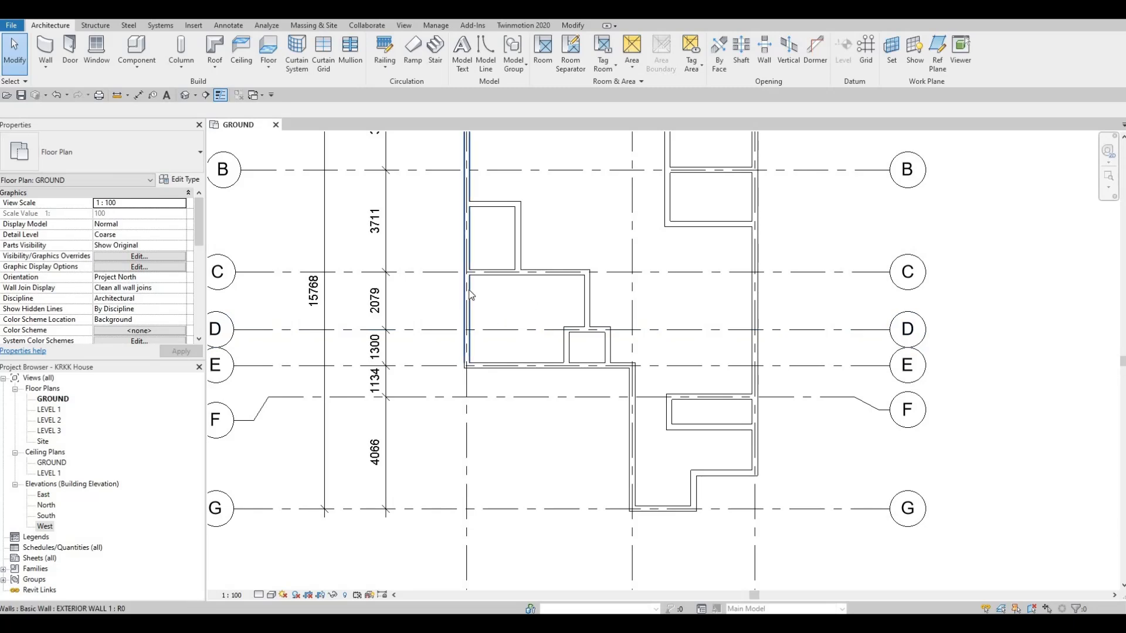
scroll(763, 257, "down", 1)
middle_click_drag(763, 255, 709, 344)
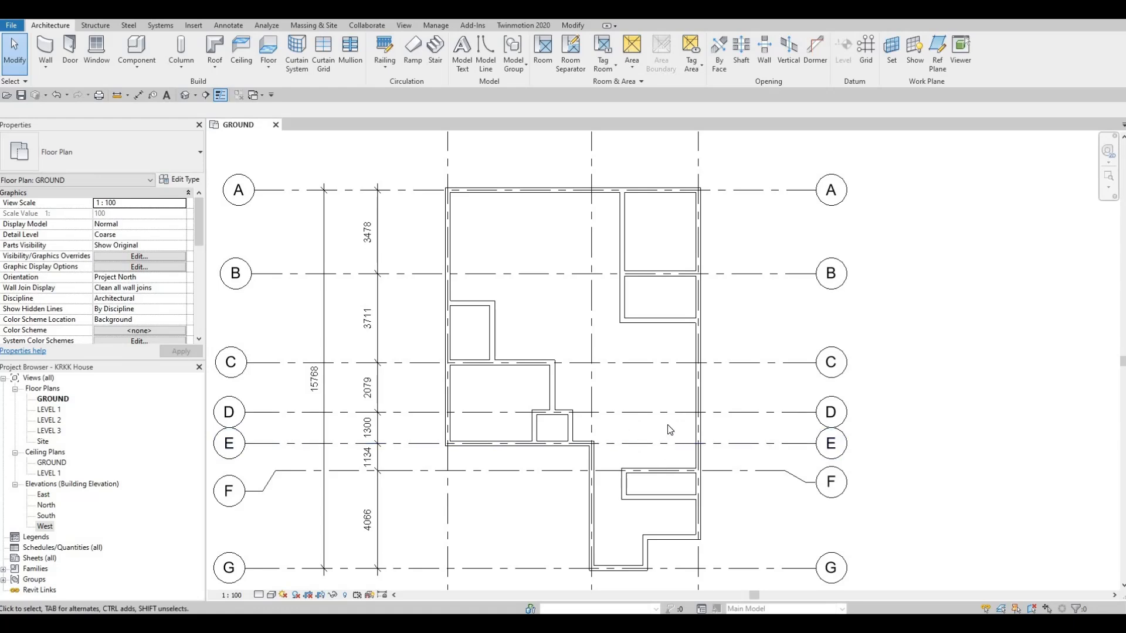
middle_click_drag(657, 280, 659, 358)
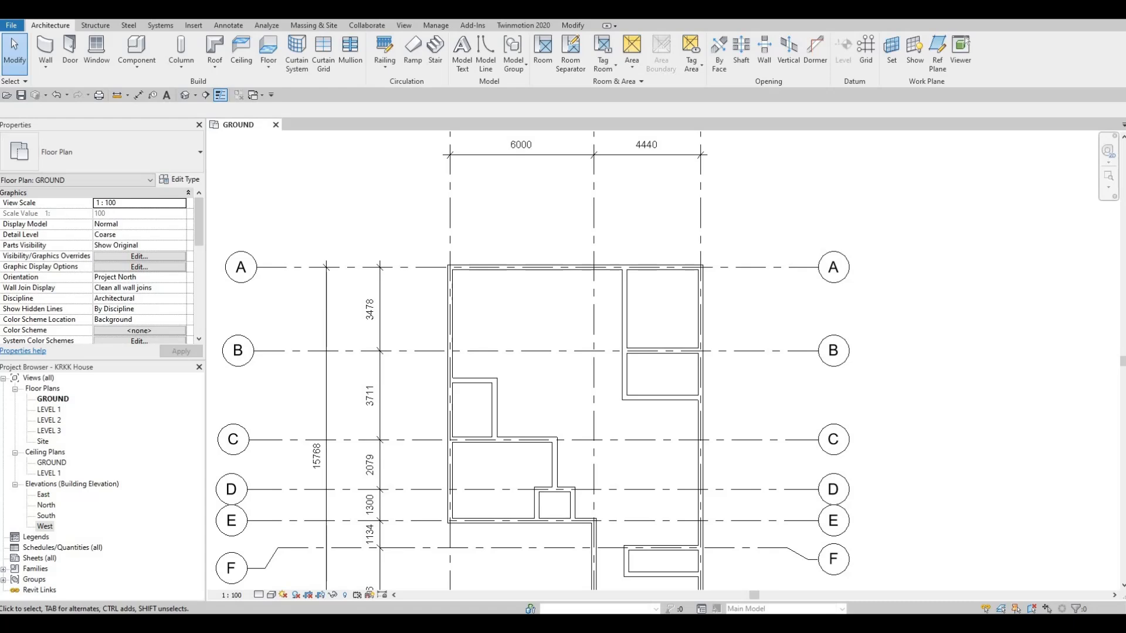
- Mirror a copy of the grid B interior wall across a drawn horizontal axis just north of it, dividing the northeast room
left_click(657, 350)
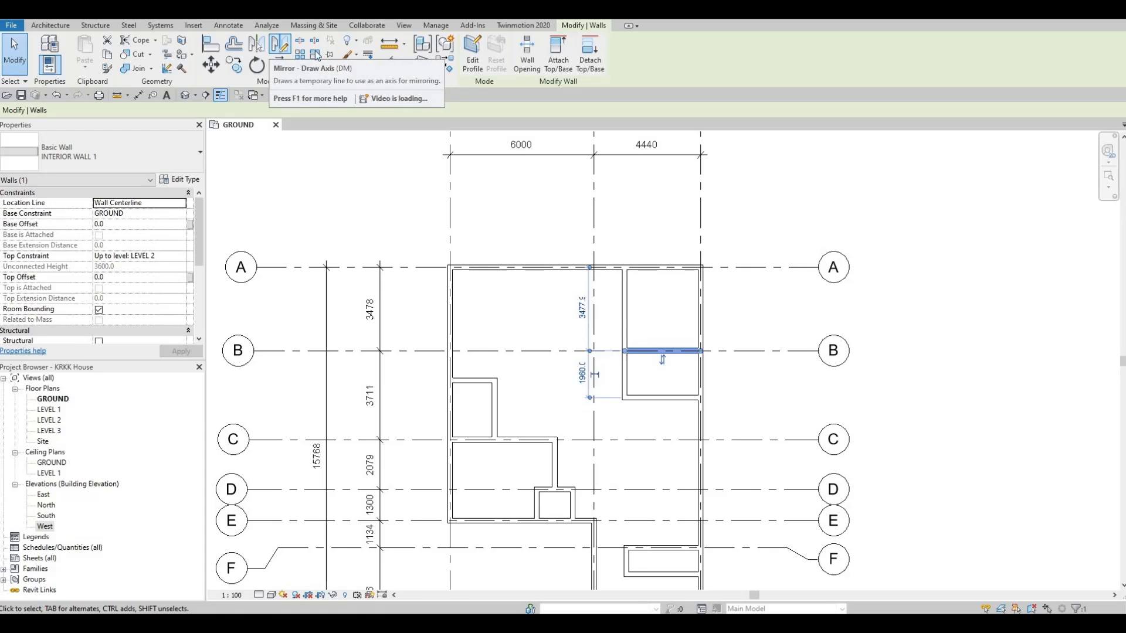
left_click(281, 52)
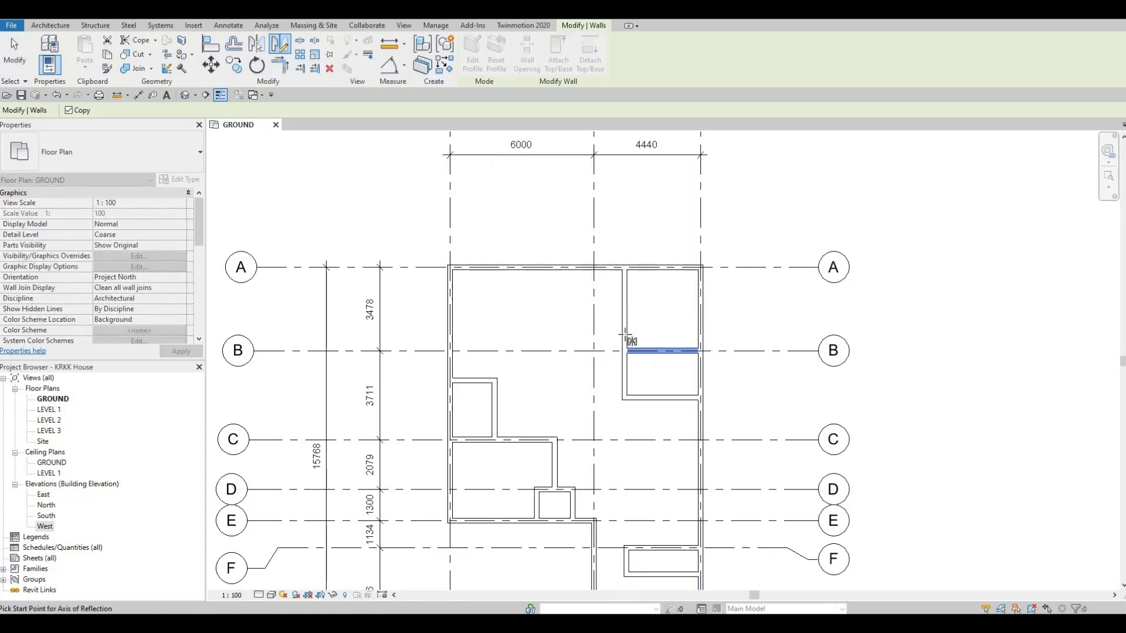
left_click(660, 334)
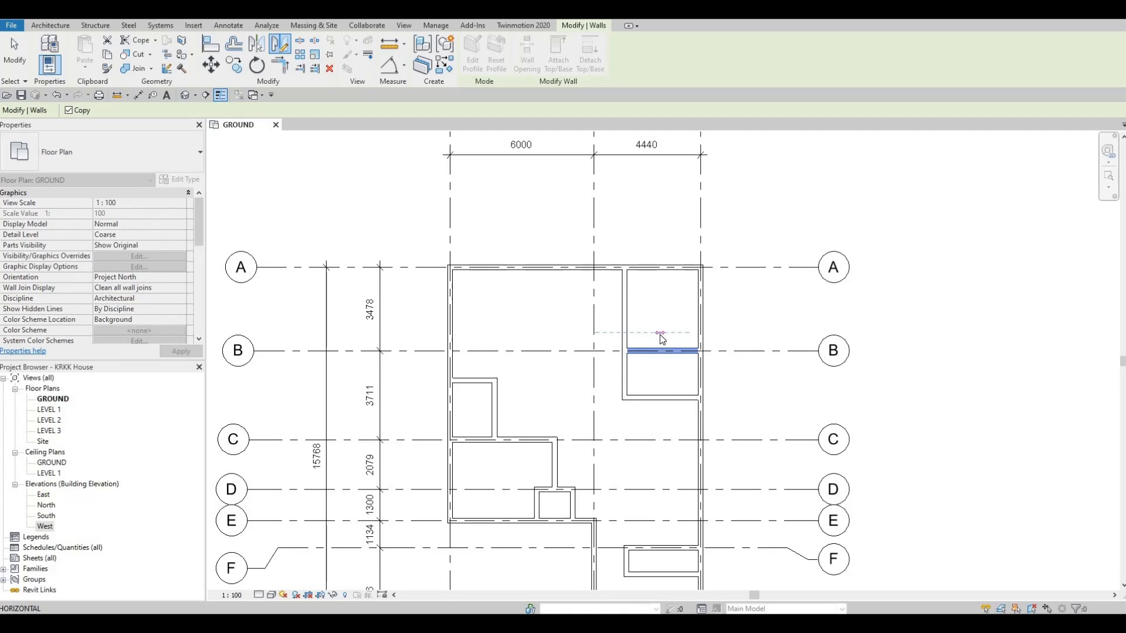
left_click(660, 336)
key("Escape")
key("Escape")
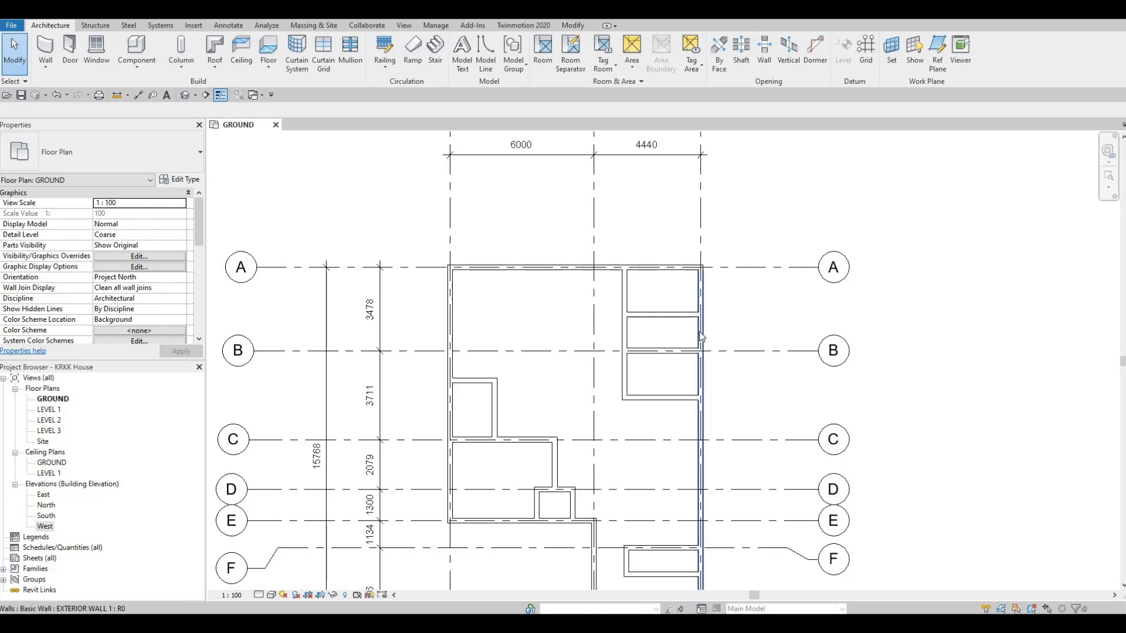
scroll(619, 280, "down", 1)
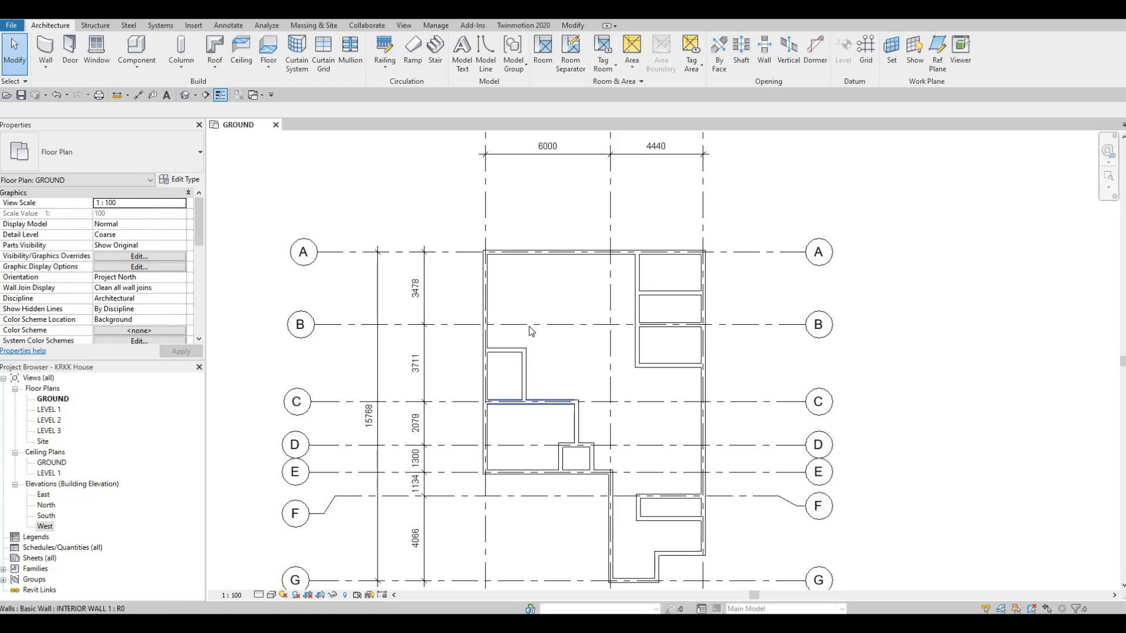
scroll(526, 340, "down", 2)
scroll(525, 338, "up", 3)
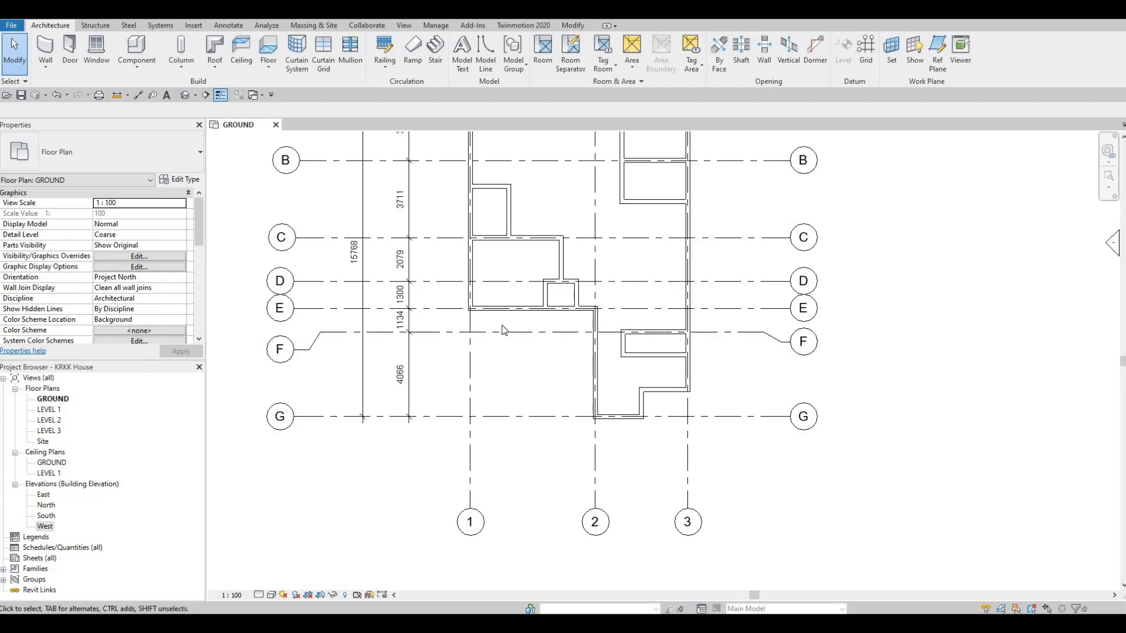
middle_click_drag(566, 347, 565, 393)
scroll(564, 384, "down", 2)
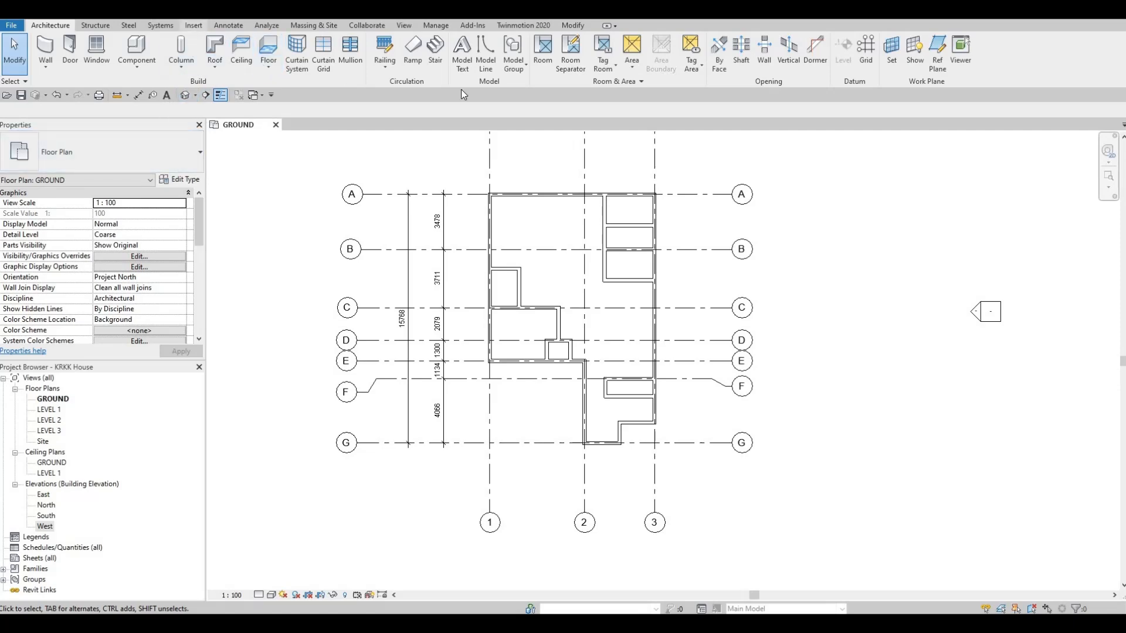
- Start loading a family and browse to the Residential folder of the Doors library
left_click(484, 56)
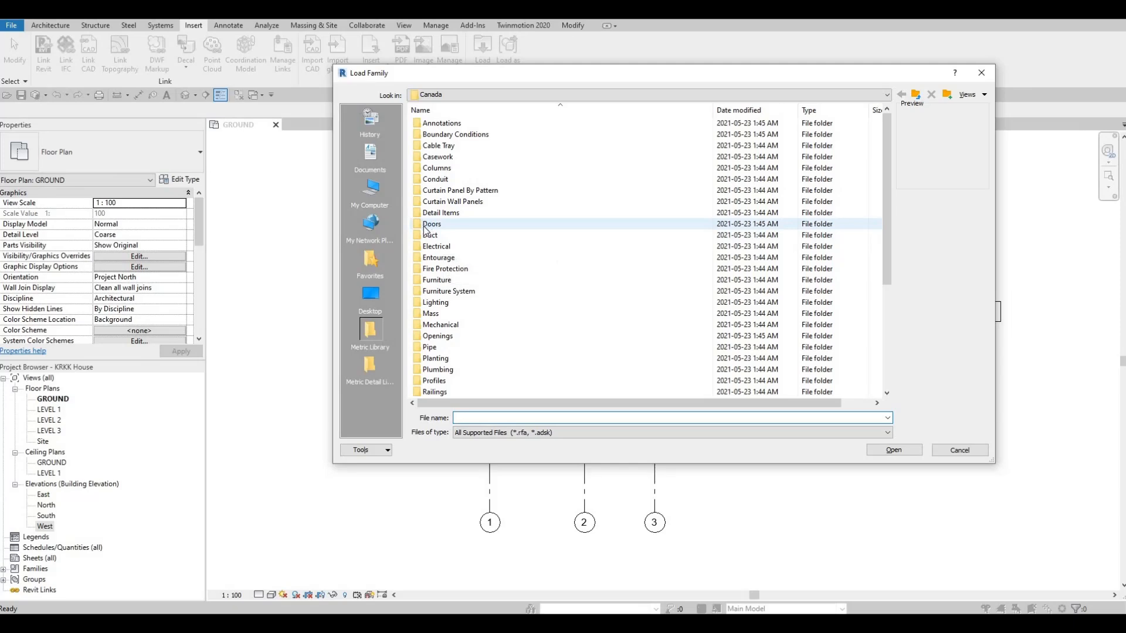
double_click(431, 225)
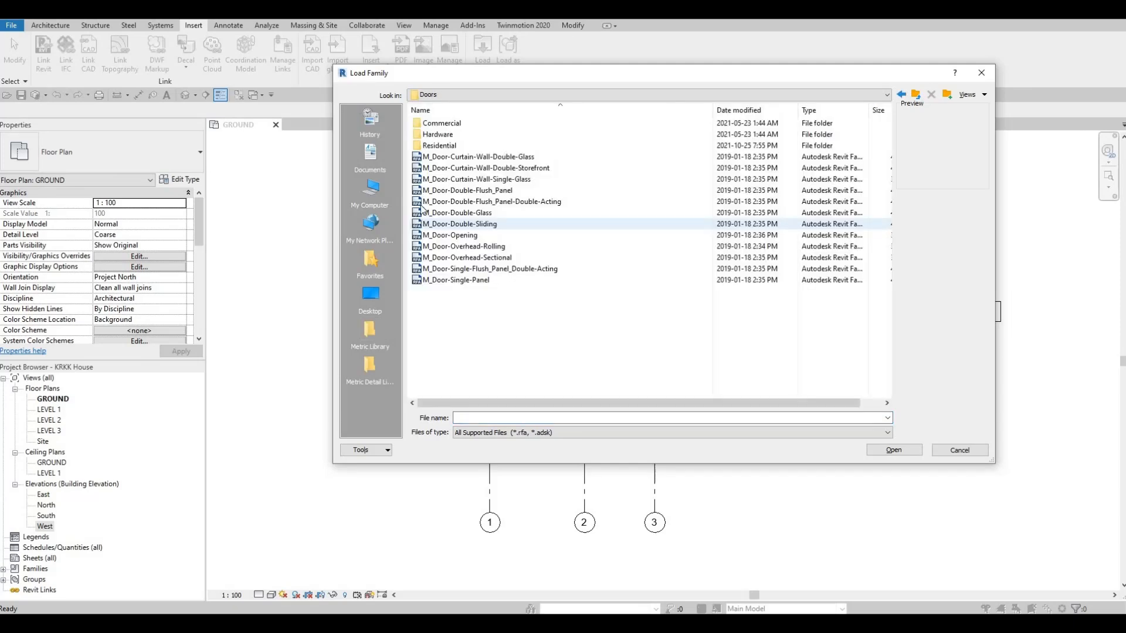
double_click(452, 147)
- Preview the exterior and garage door families and open M_Door-Exterior-Double-Full Glass-Wood_Clad for loading
left_click(444, 156)
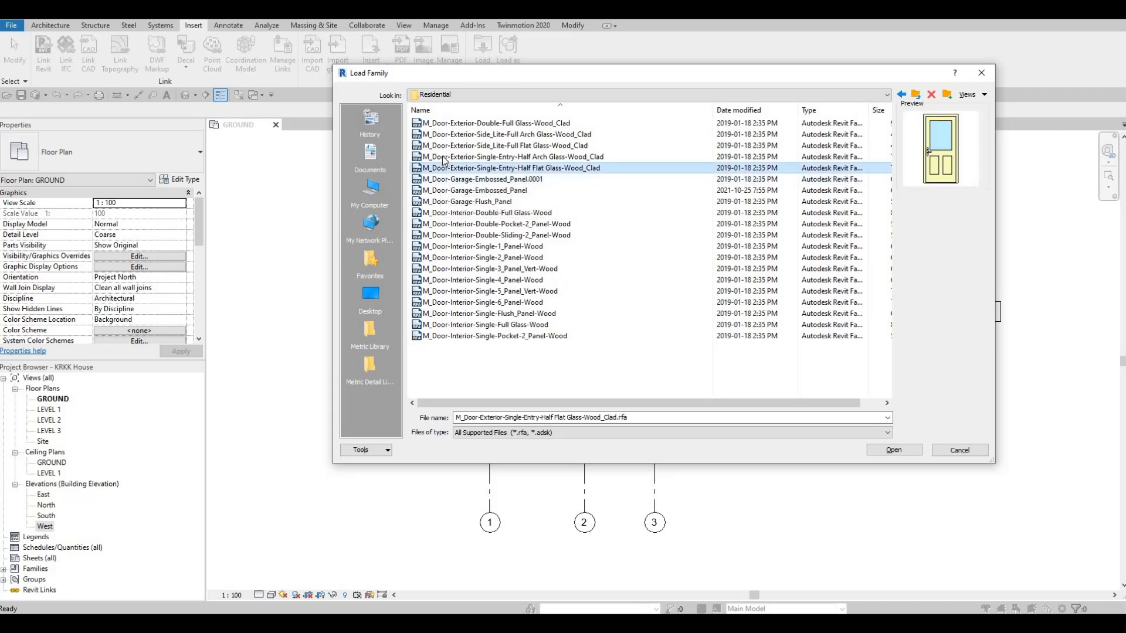
left_click(444, 145)
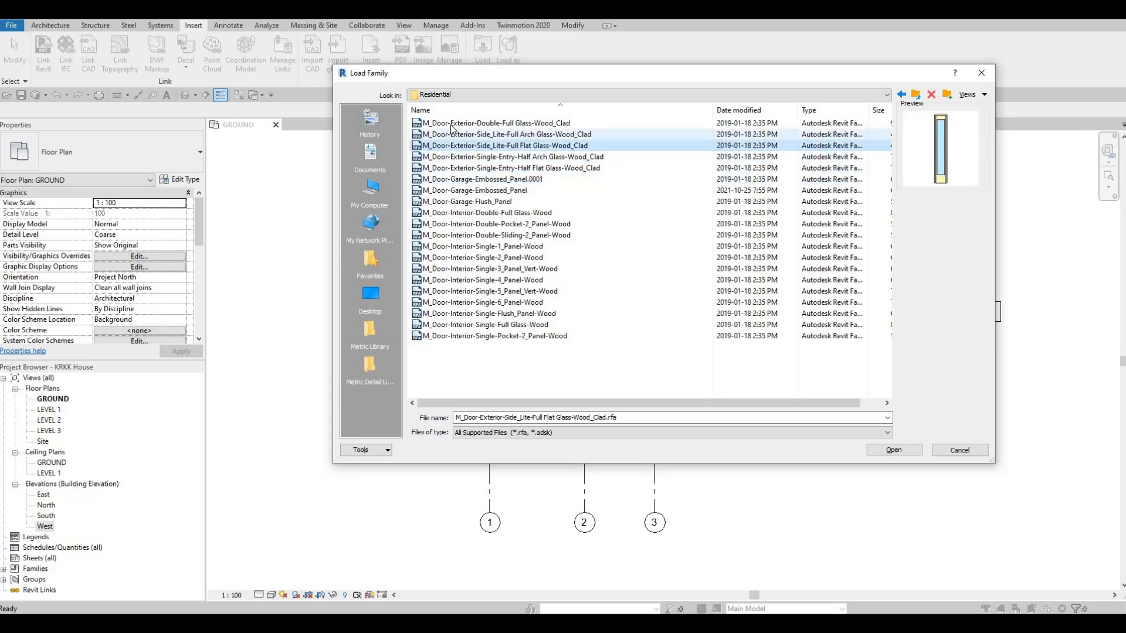
left_click(448, 134)
left_click(448, 179)
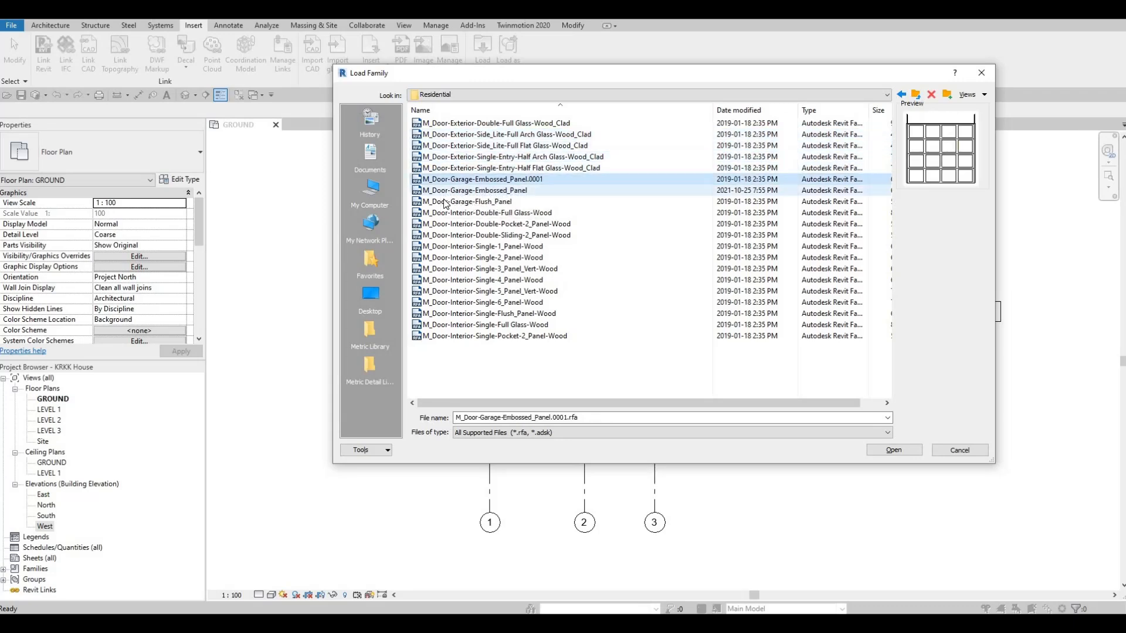
left_click(445, 145)
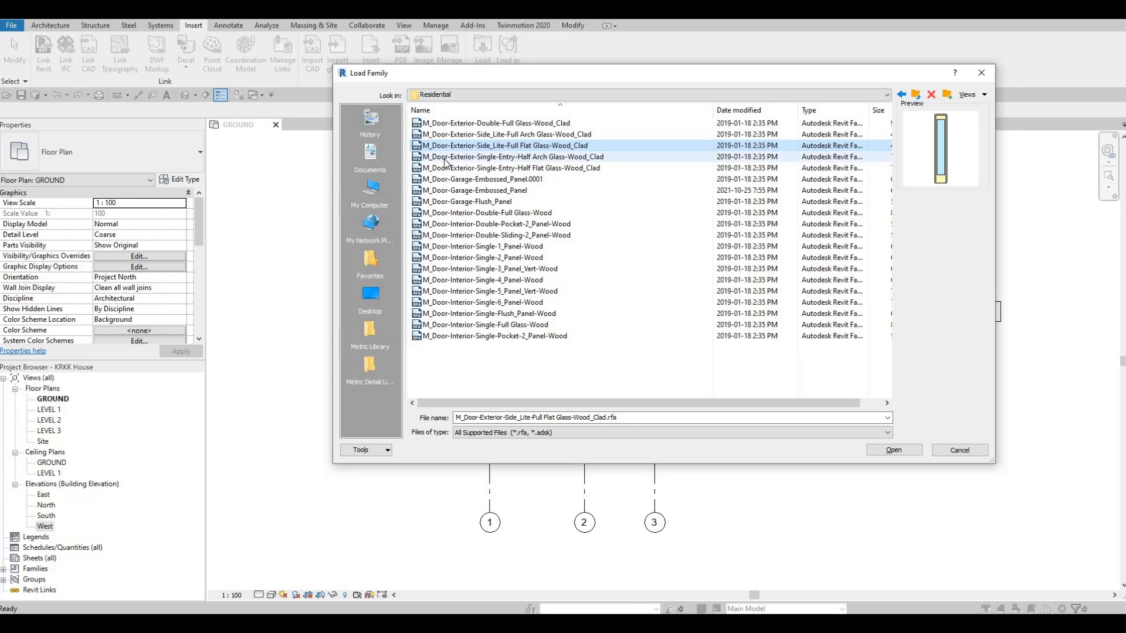
left_click(446, 134)
key("Up")
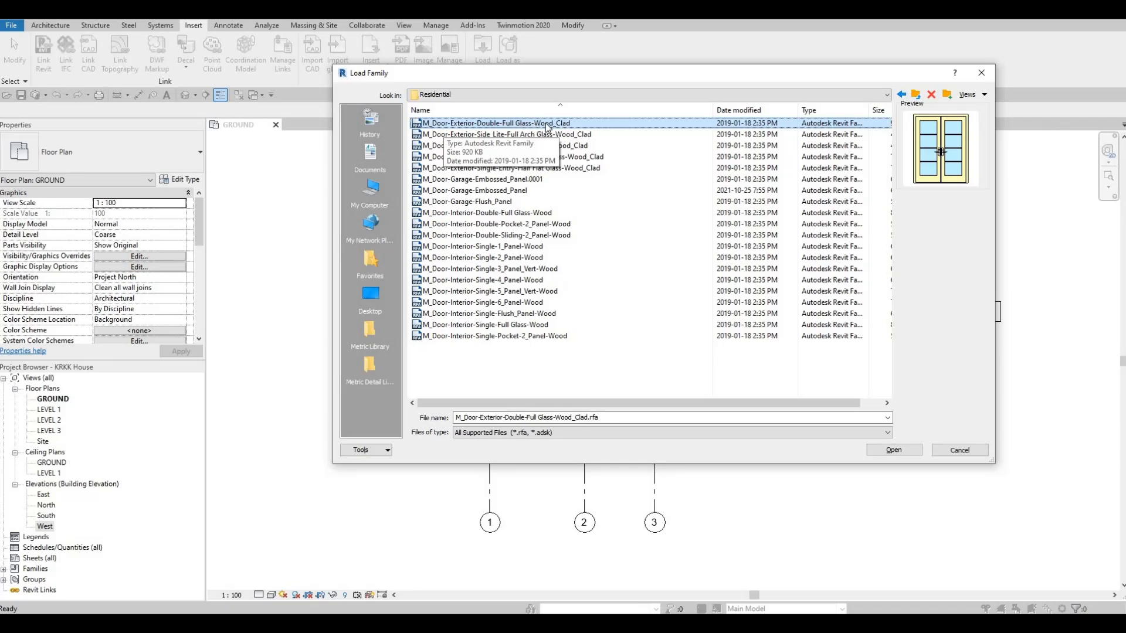
left_click(895, 451)
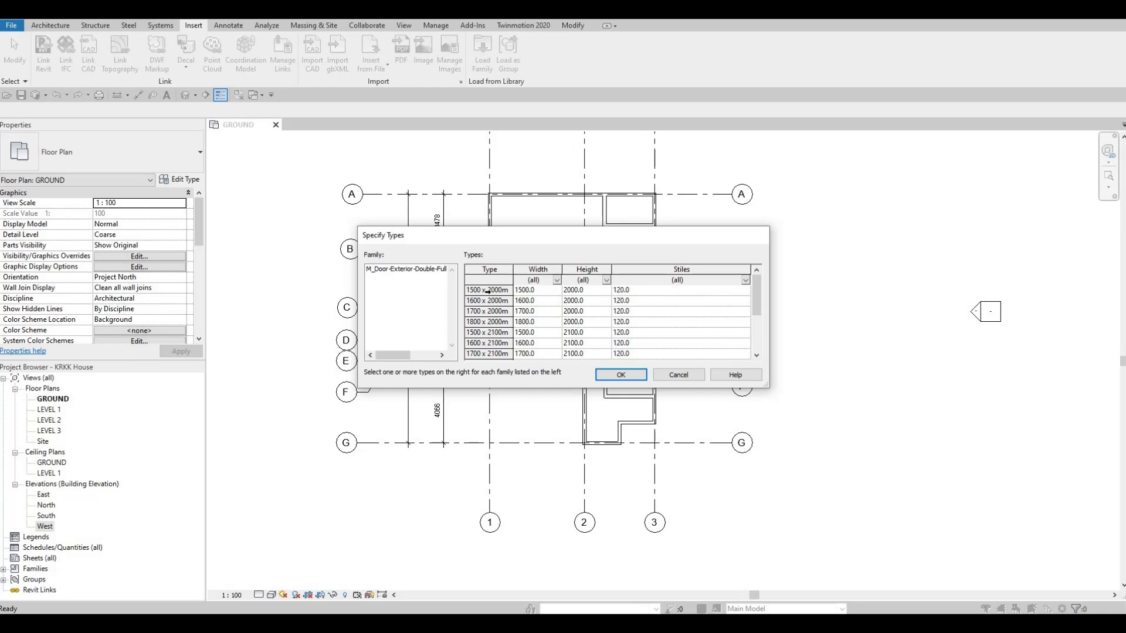
- Review the available door sizes and load the 1500 x 2000mm type of the exterior double door
key("Down")
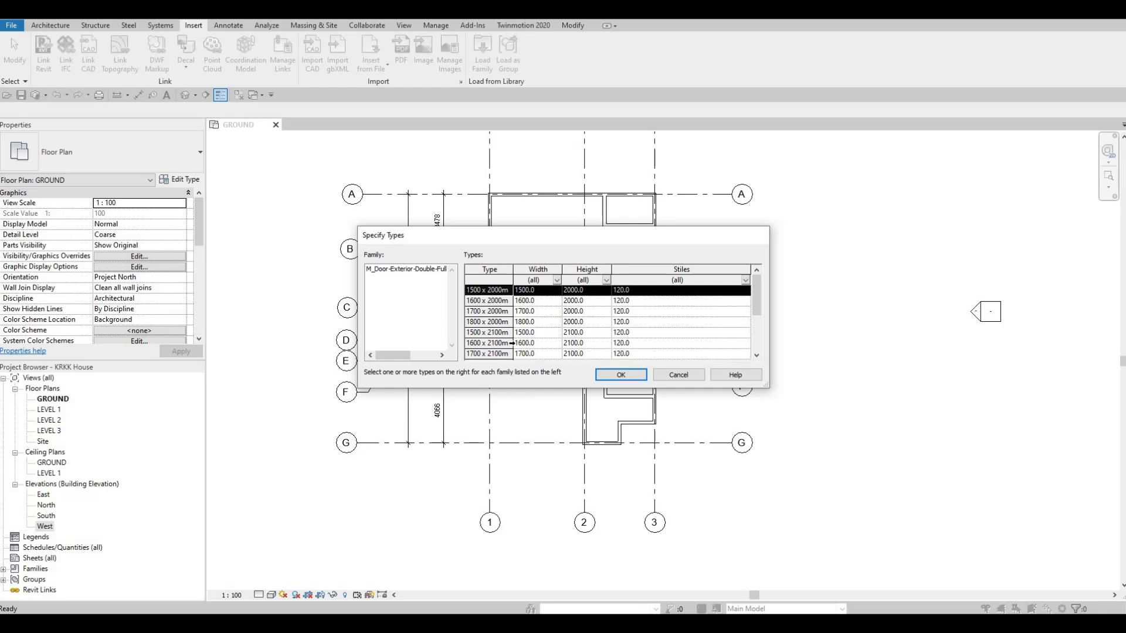
scroll(514, 350, "down", 2)
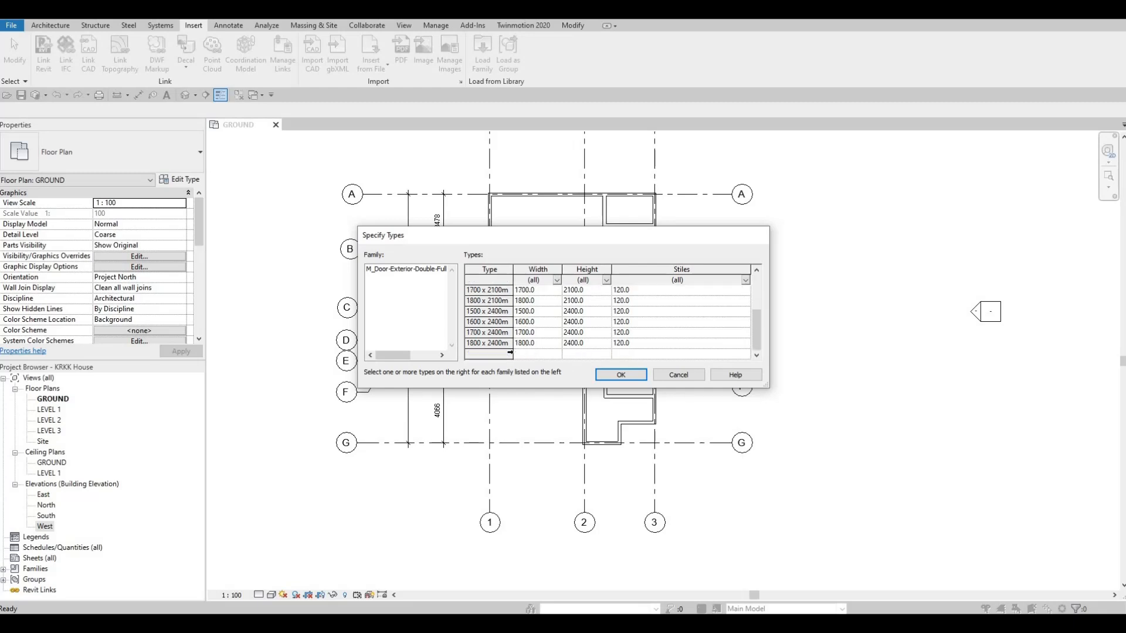
scroll(484, 343, "up", 2)
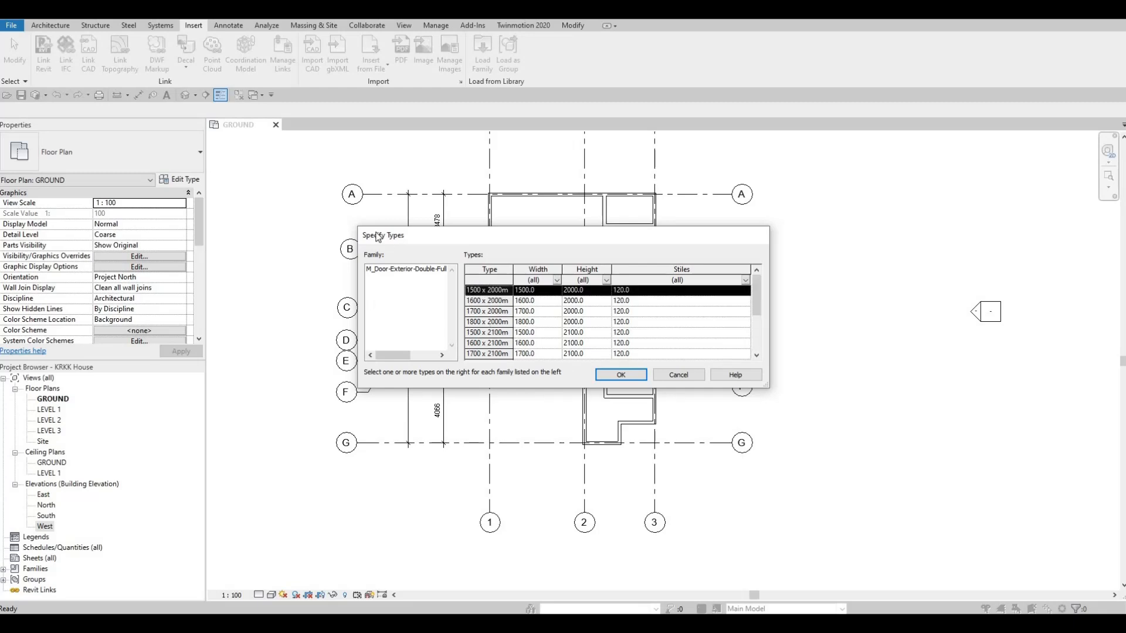
left_click(628, 375)
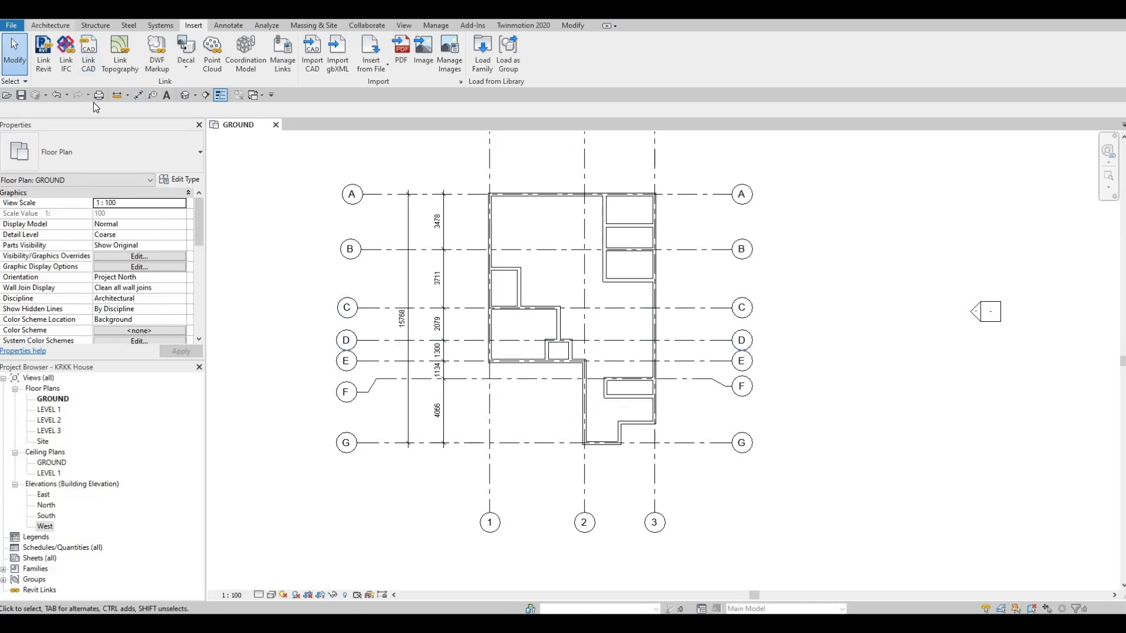
- Place the 1500 x 2000mm exterior double door centred in the short entrance wall between grids F and G, 1110 mm from each end
left_click(49, 25)
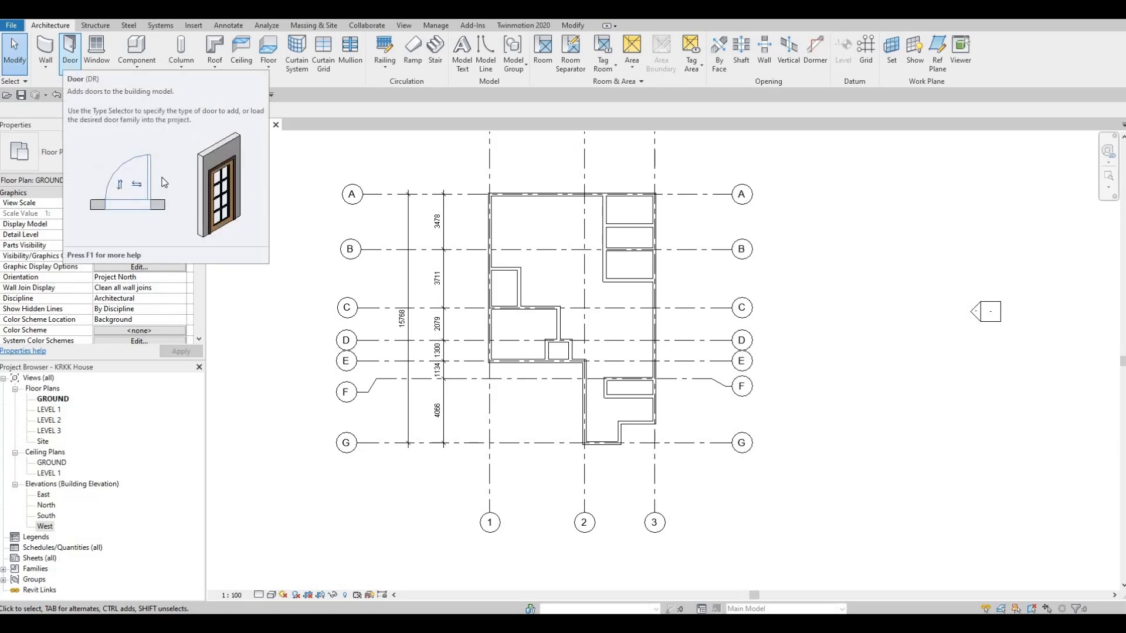
key("d")
key("r")
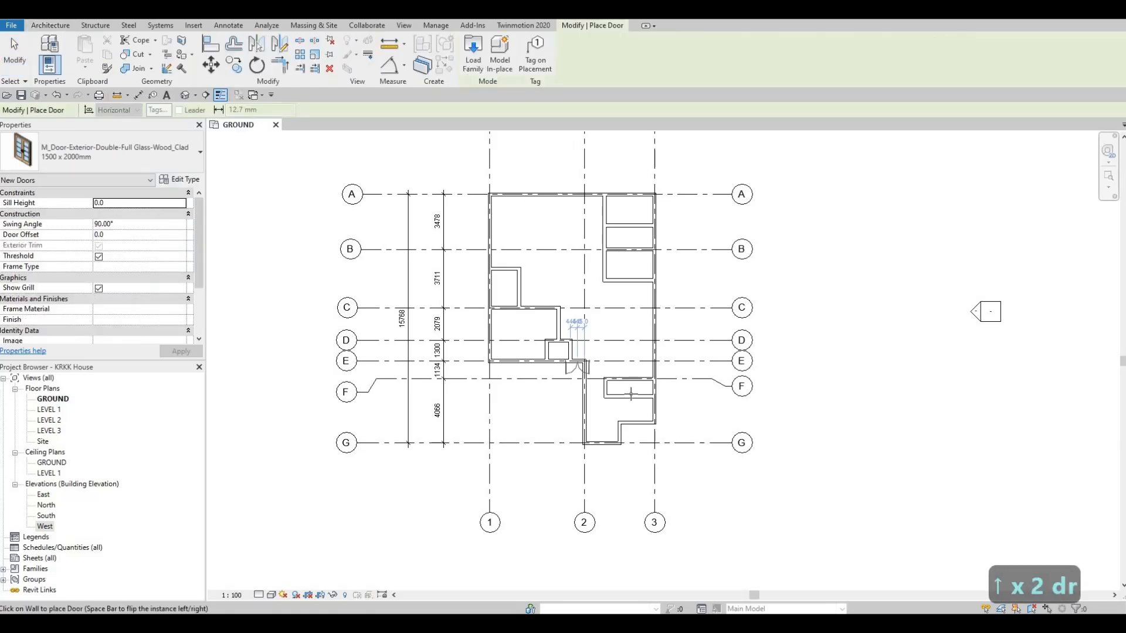
scroll(647, 481, "up", 5)
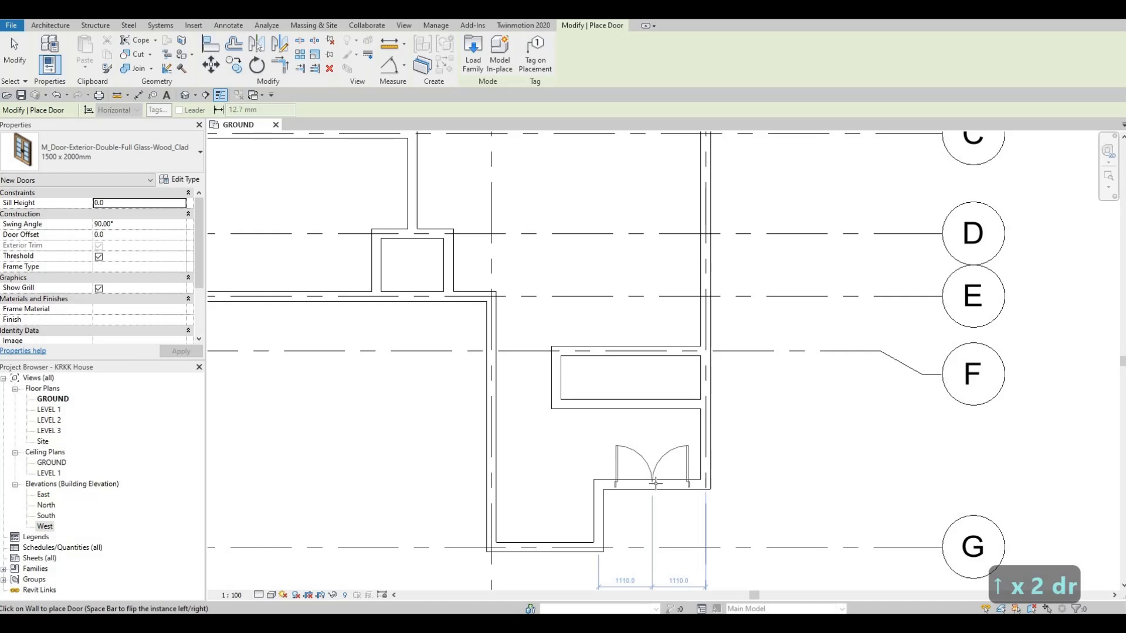
left_click(651, 488)
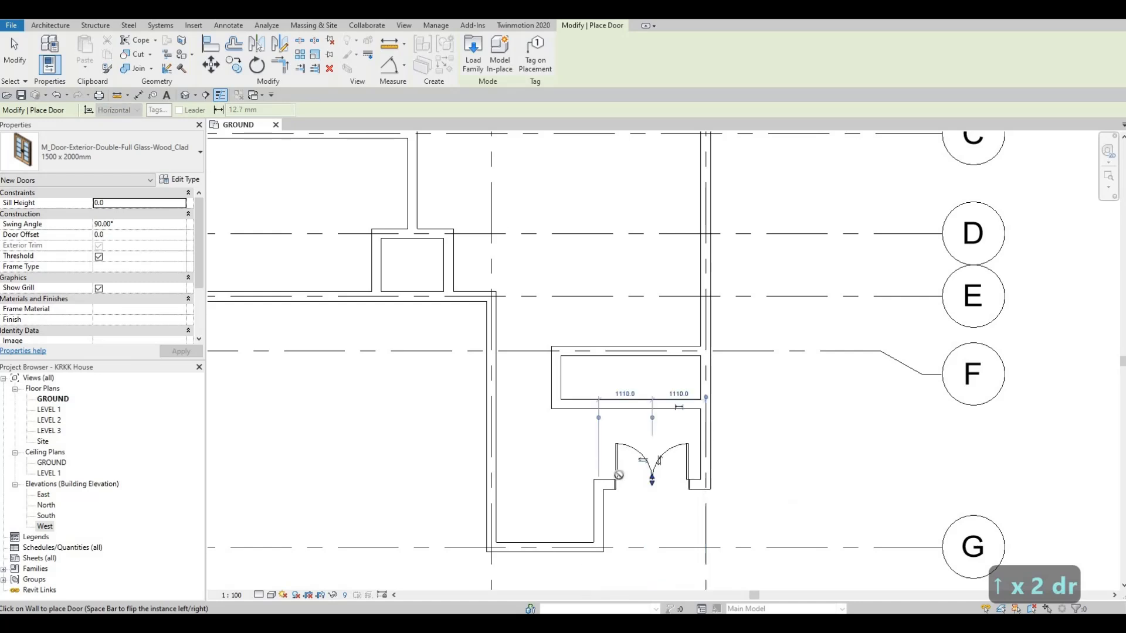
middle_click_drag(641, 572, 617, 474)
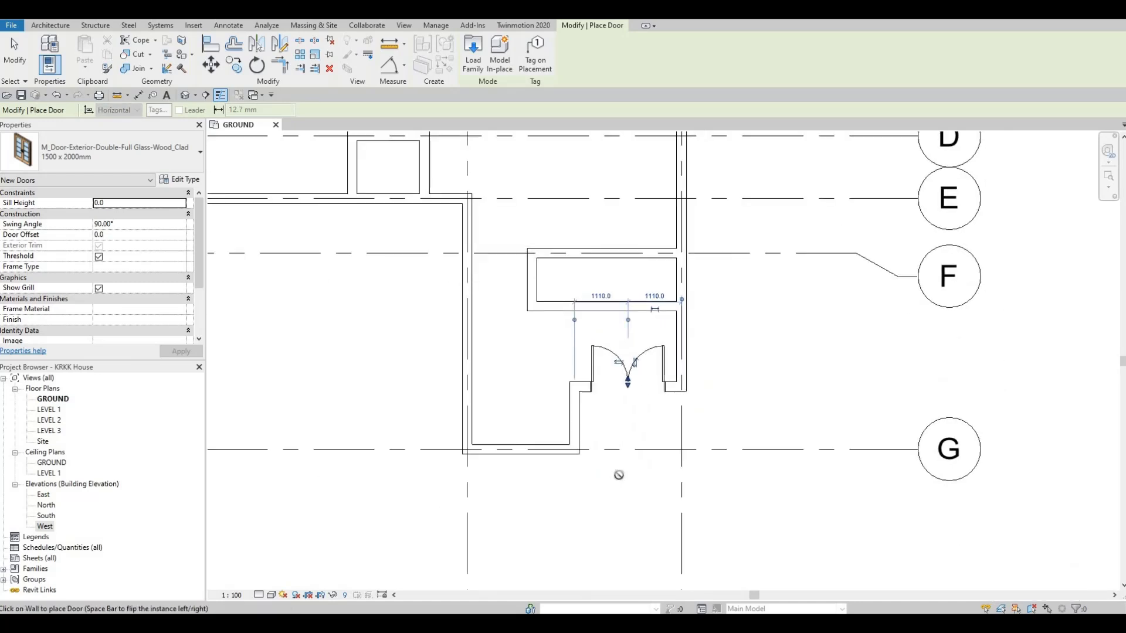
scroll(619, 475, "down", 2)
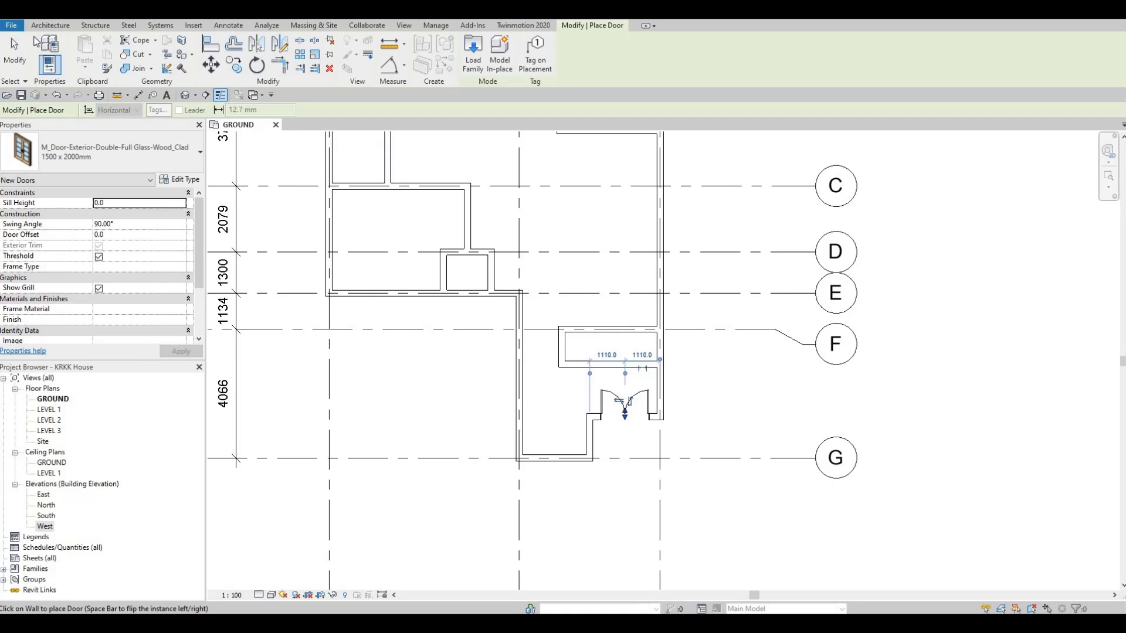
key("Escape")
key("Escape")
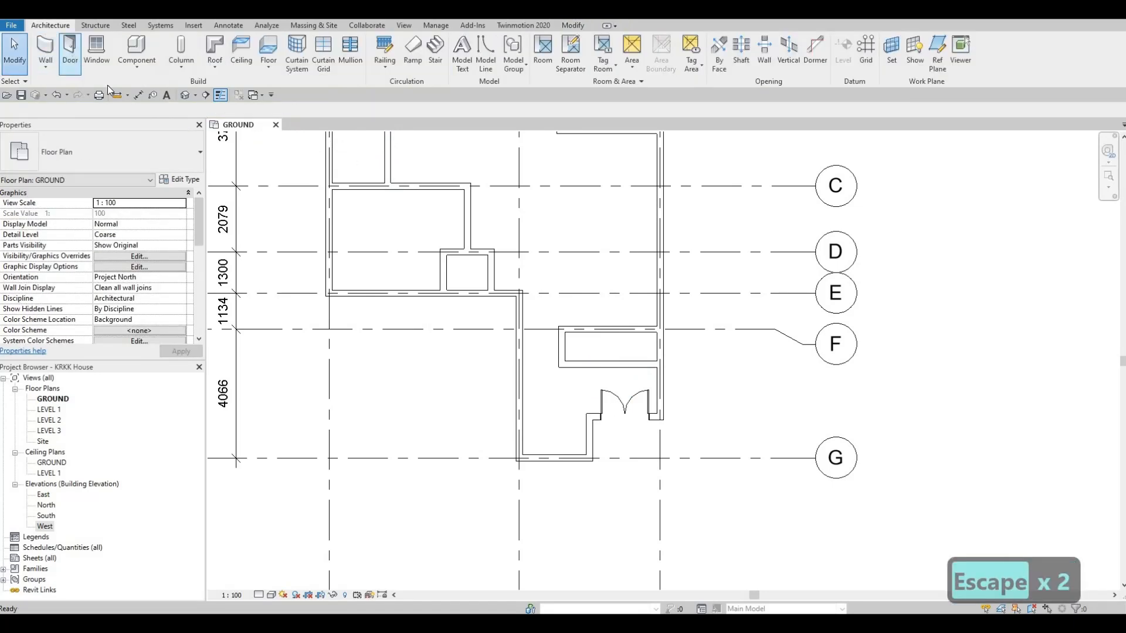
left_click(70, 50)
left_click(94, 157)
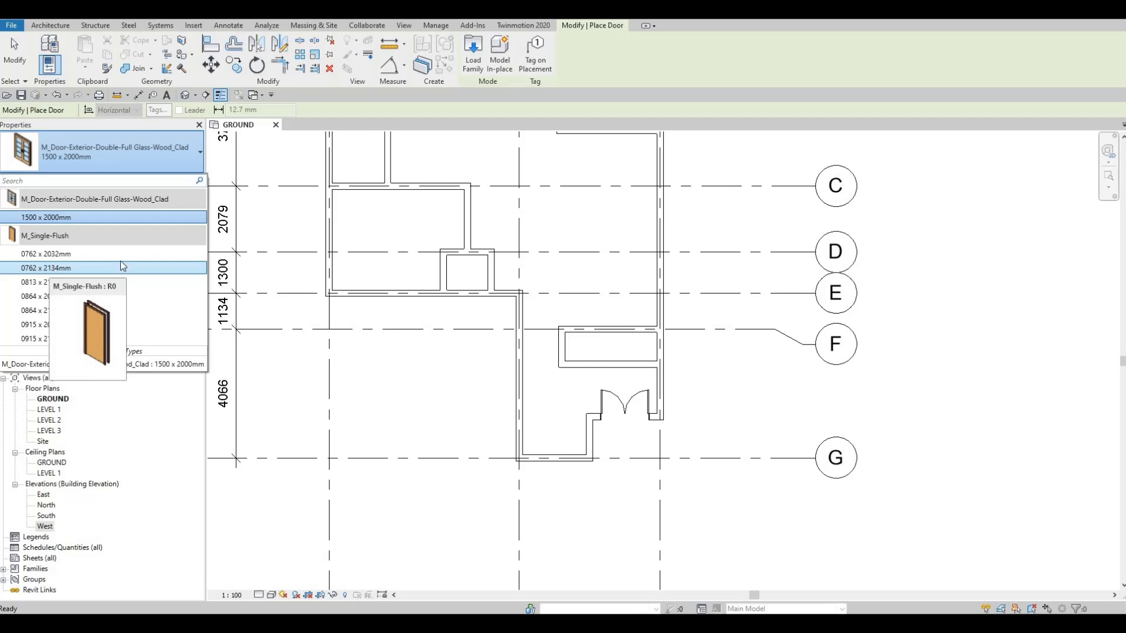
key("Escape")
key("Escape")
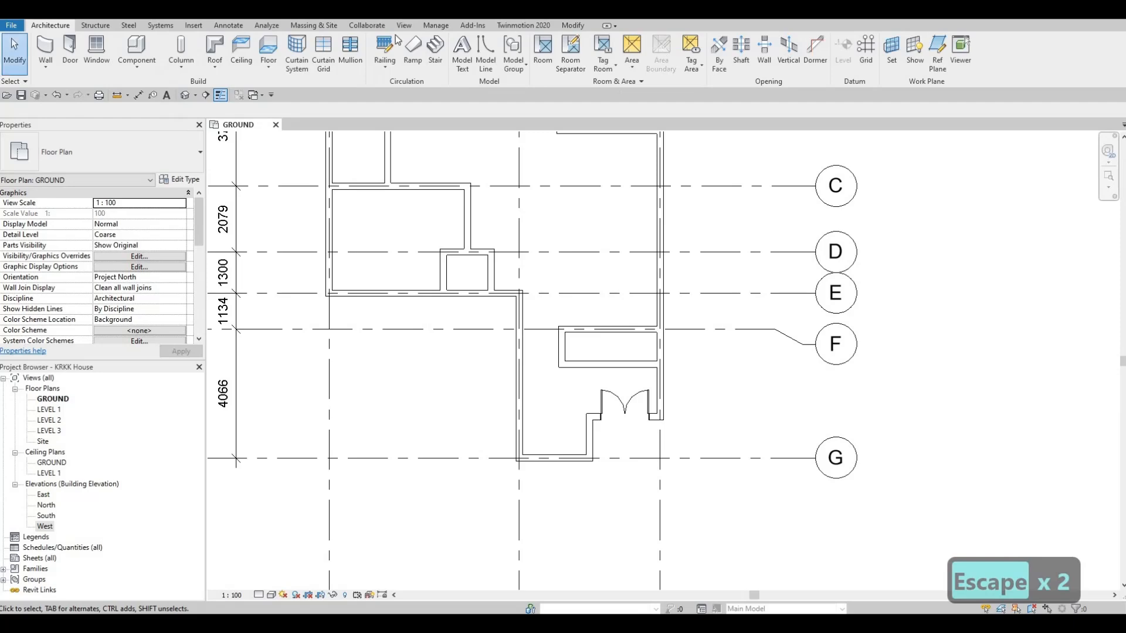
- Start loading another family from the Residential doors folder and preview the garage, interior double and interior single door families
left_click(192, 26)
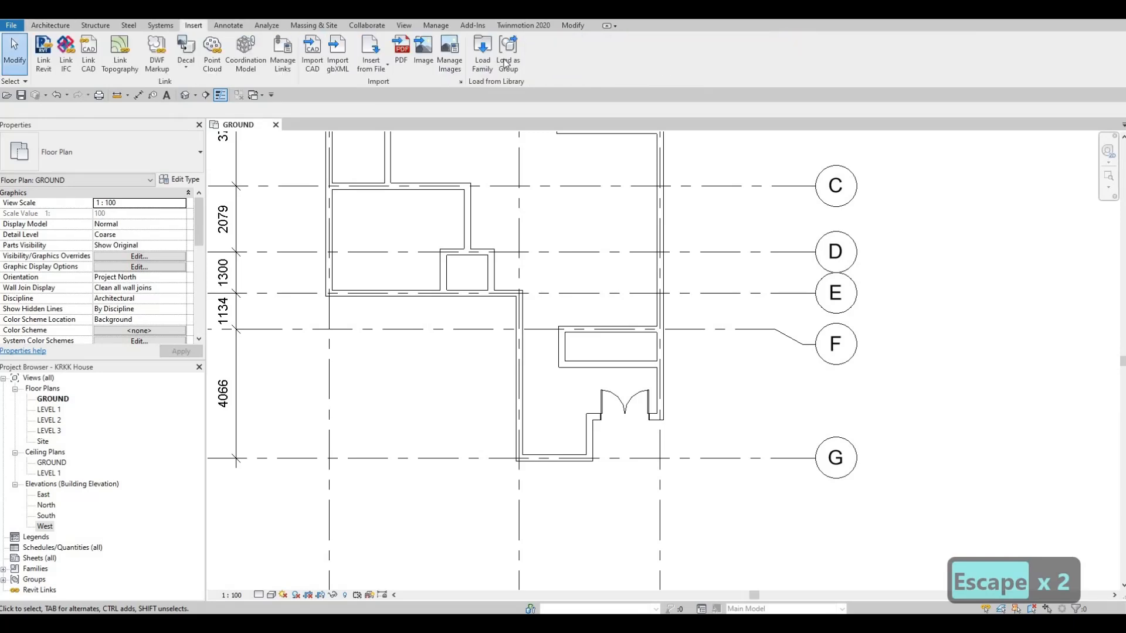
left_click(482, 52)
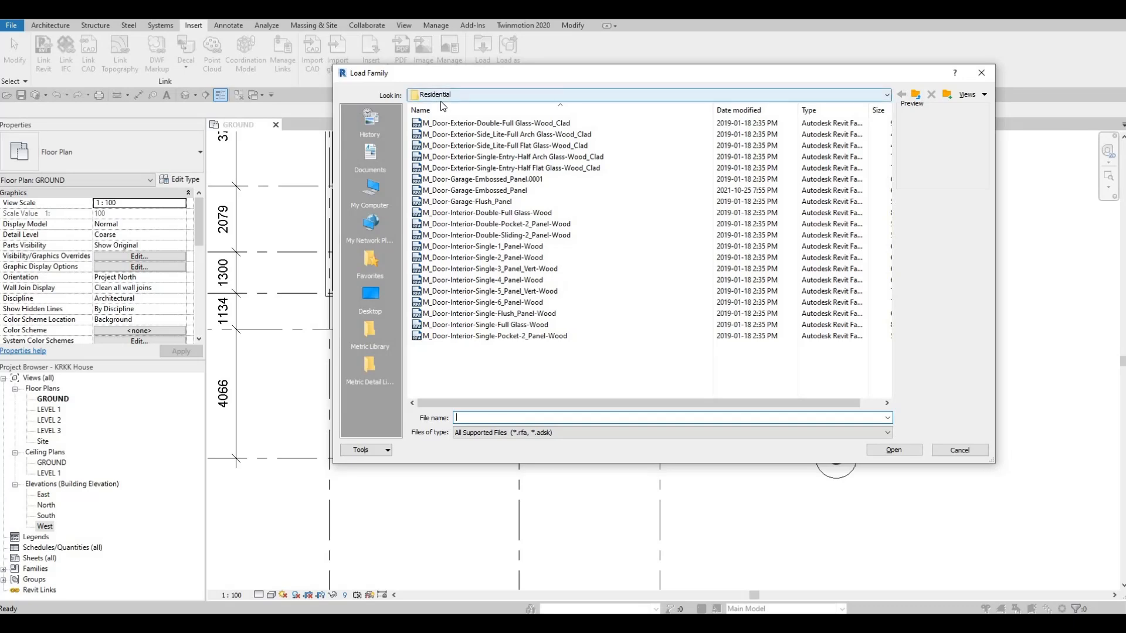
left_click(456, 201)
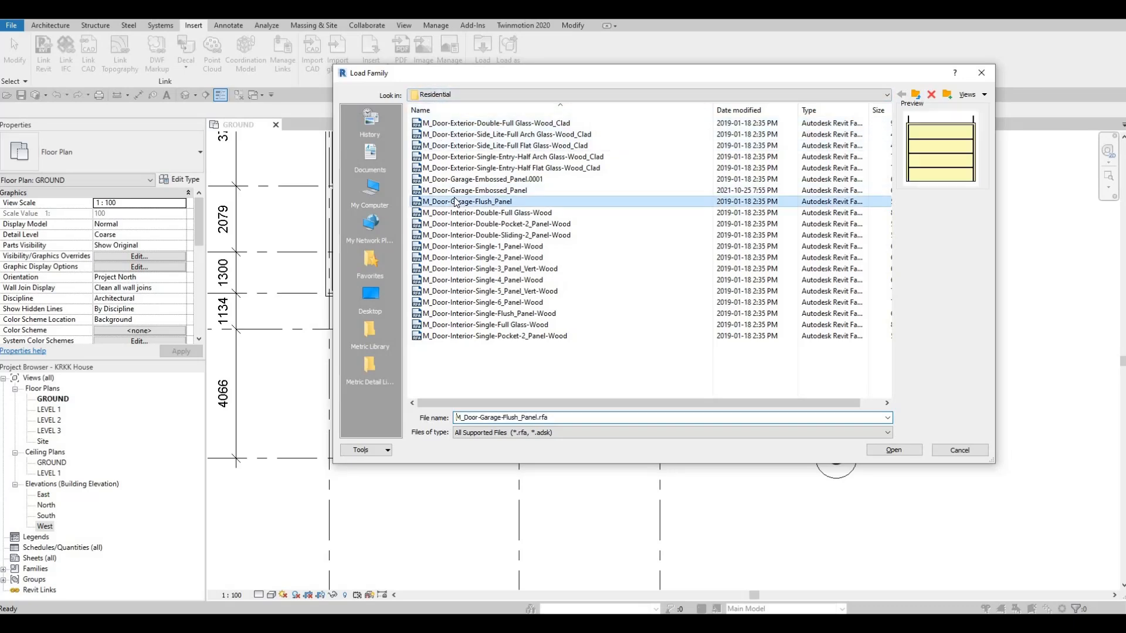
key("Down")
key("Down")
key("Down")
key("Down")
key("Down")
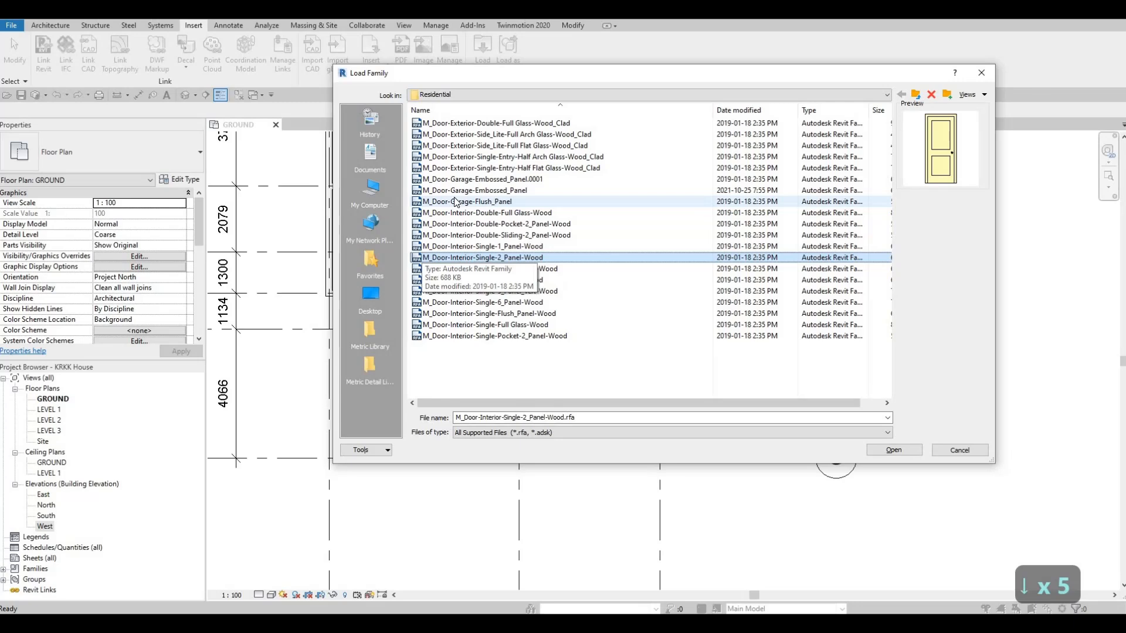
key("Down")
key("Down")
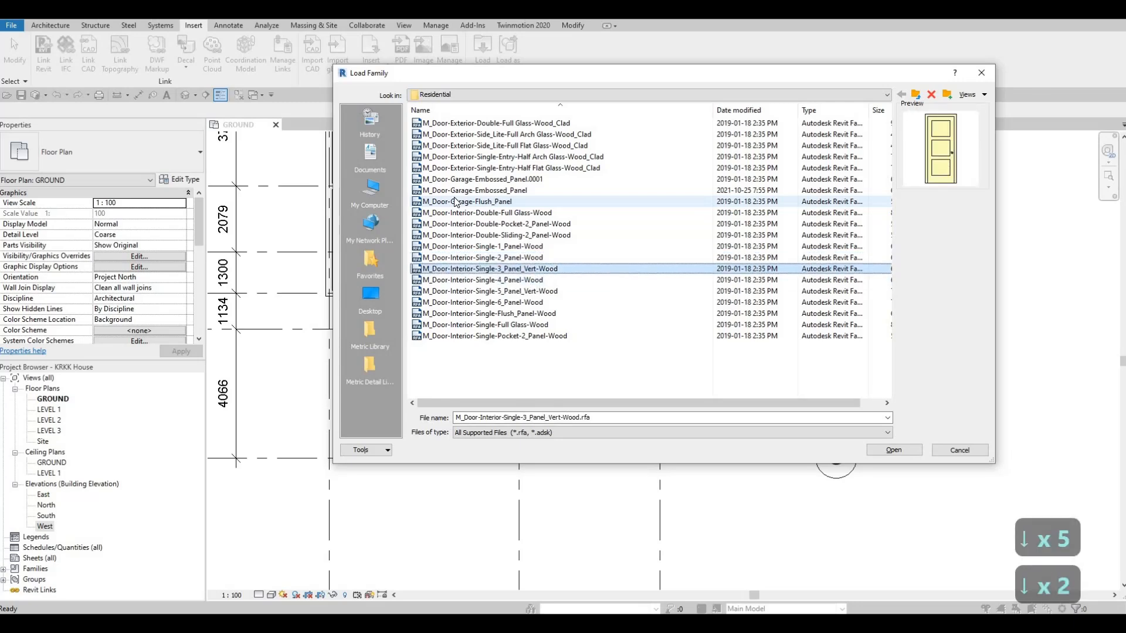
key("Up")
key("Up")
key("Up")
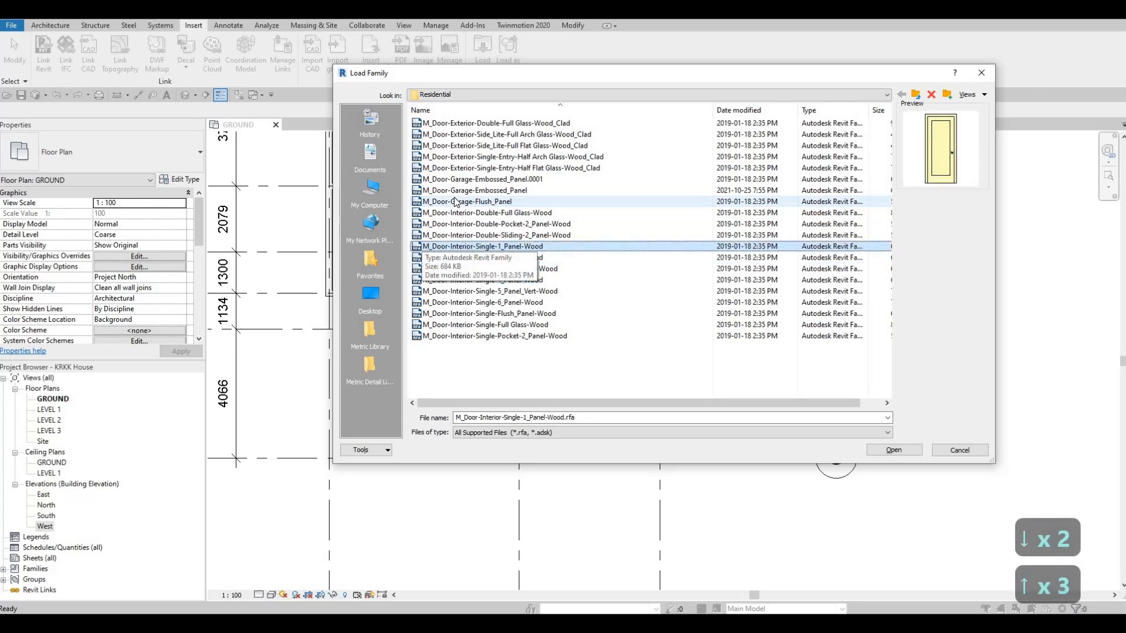
key("Down")
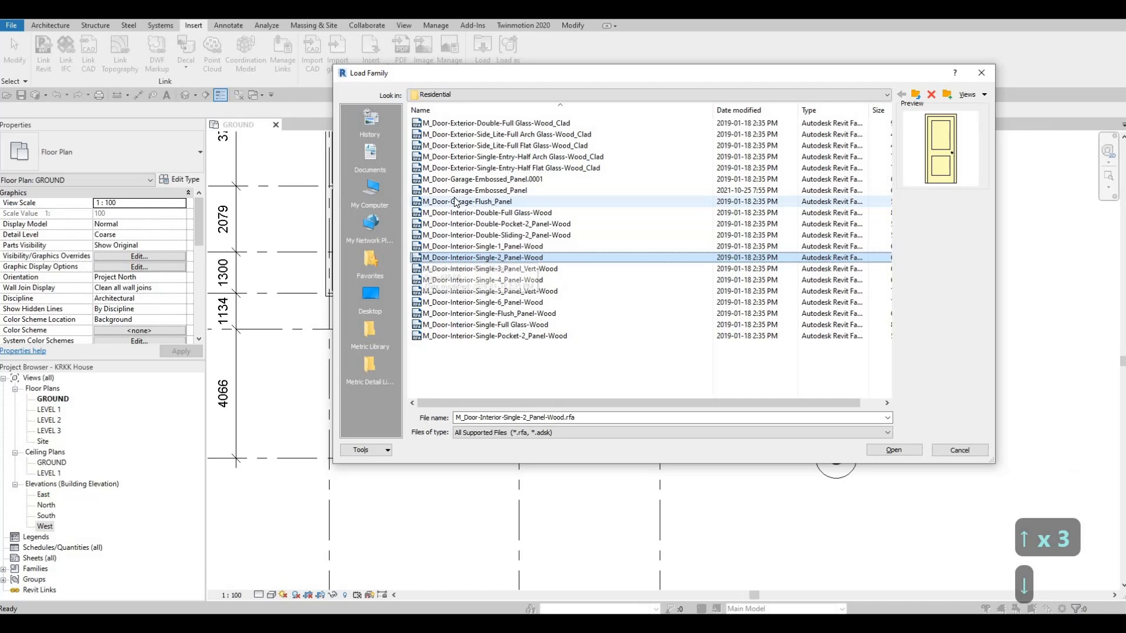
key("Up")
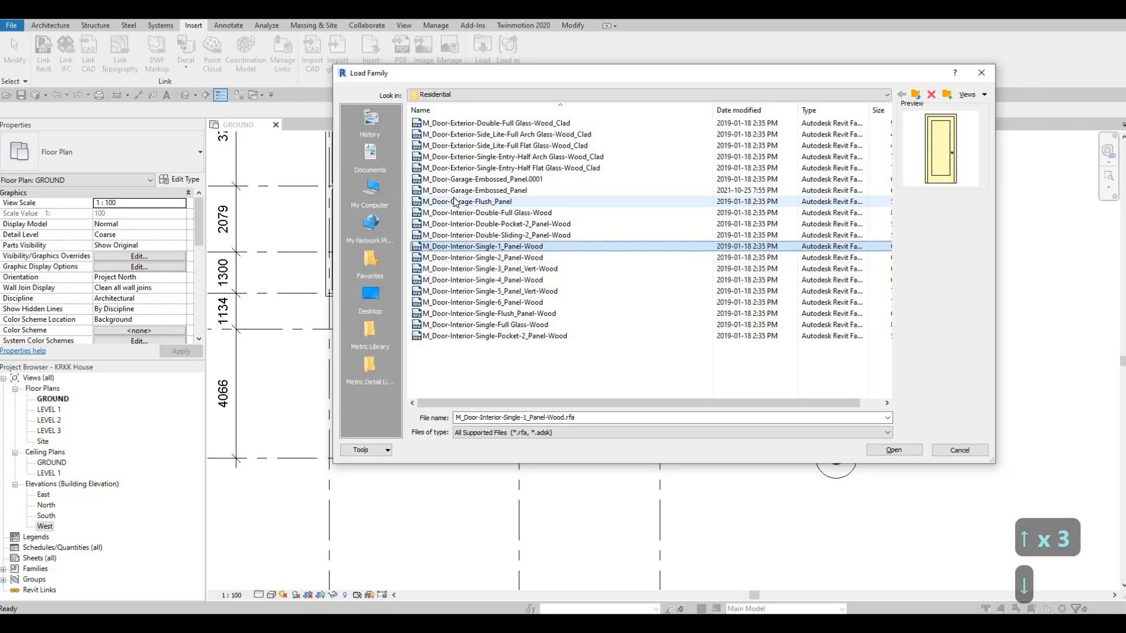
- Open the M_Door-Interior-Single-1_Panel-Wood family for loading
left_click(485, 249)
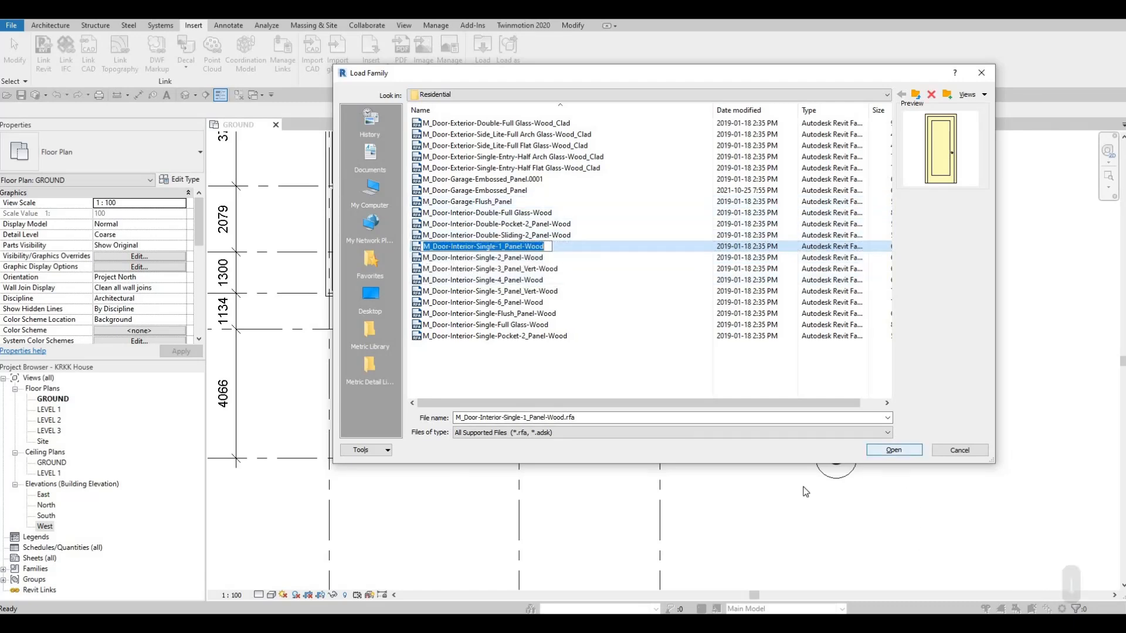
key("Escape")
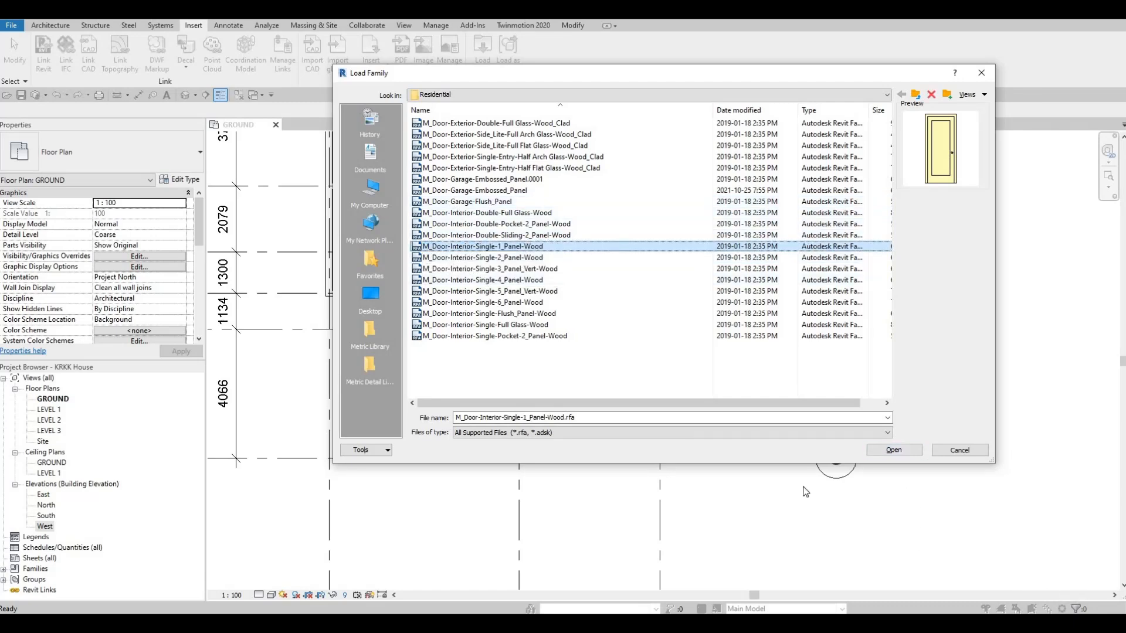
left_click(518, 258)
left_click(518, 248)
left_click(911, 452)
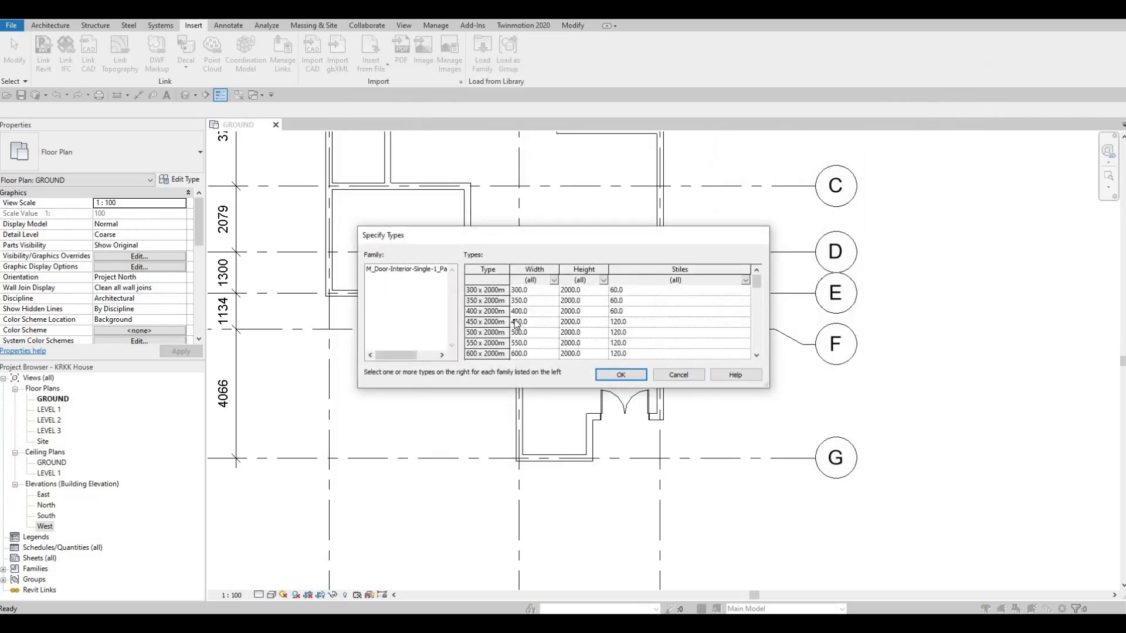
- Review the available sizes and load all types of the single-panel interior wood door, accepting the large number of types
left_click(489, 290)
scroll(490, 303, "down", 4)
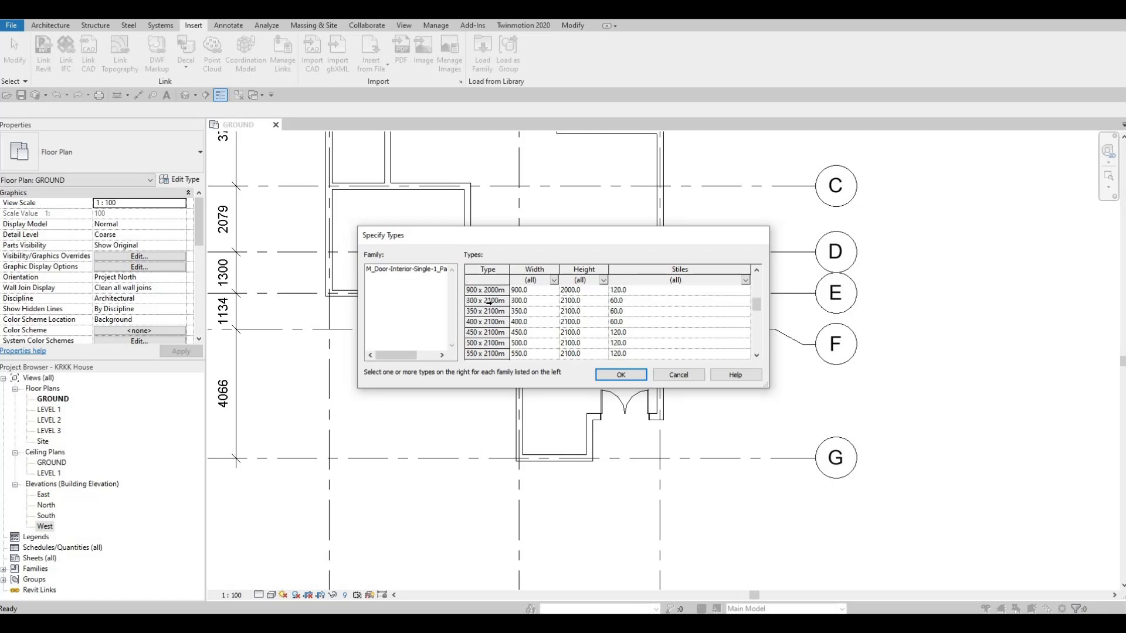
scroll(491, 307, "up", 6)
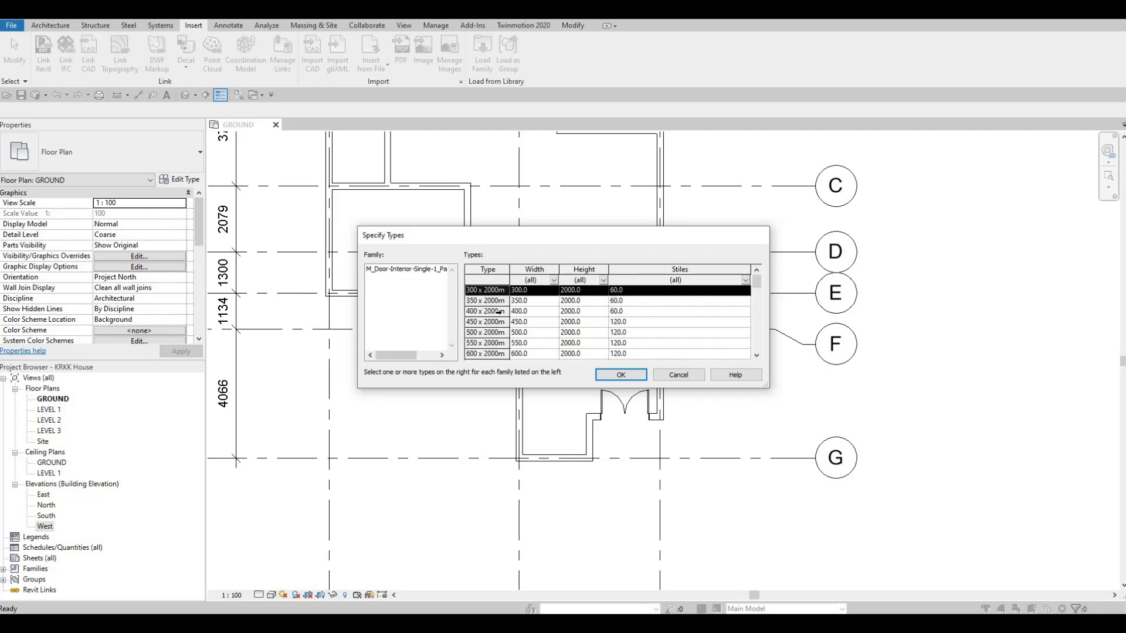
scroll(501, 326, "down", 10)
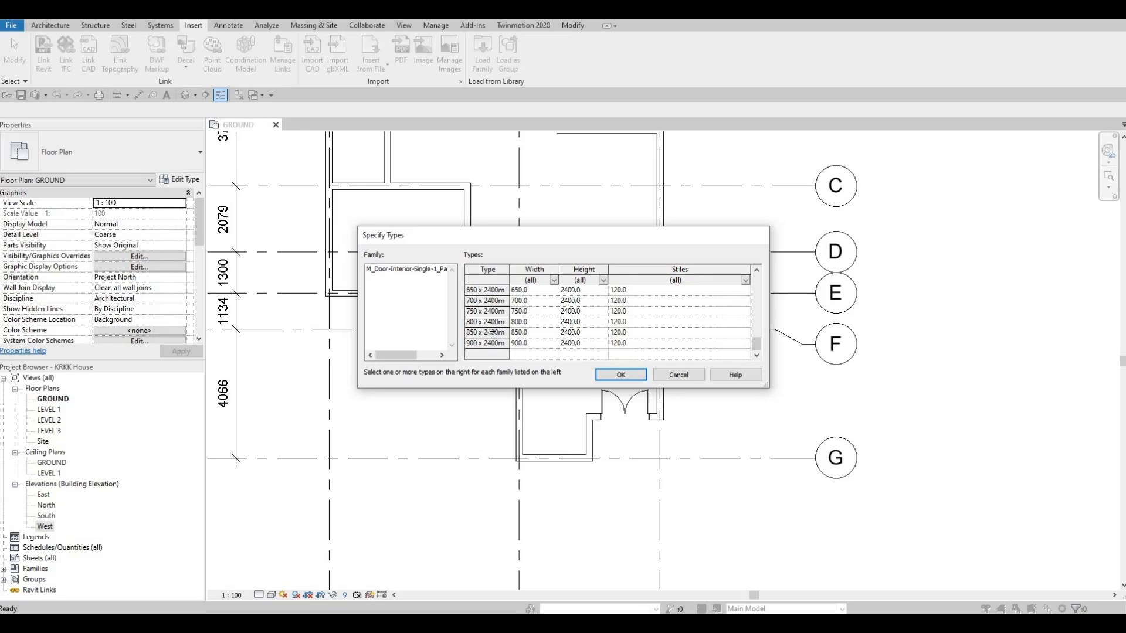
key("ctrl+a")
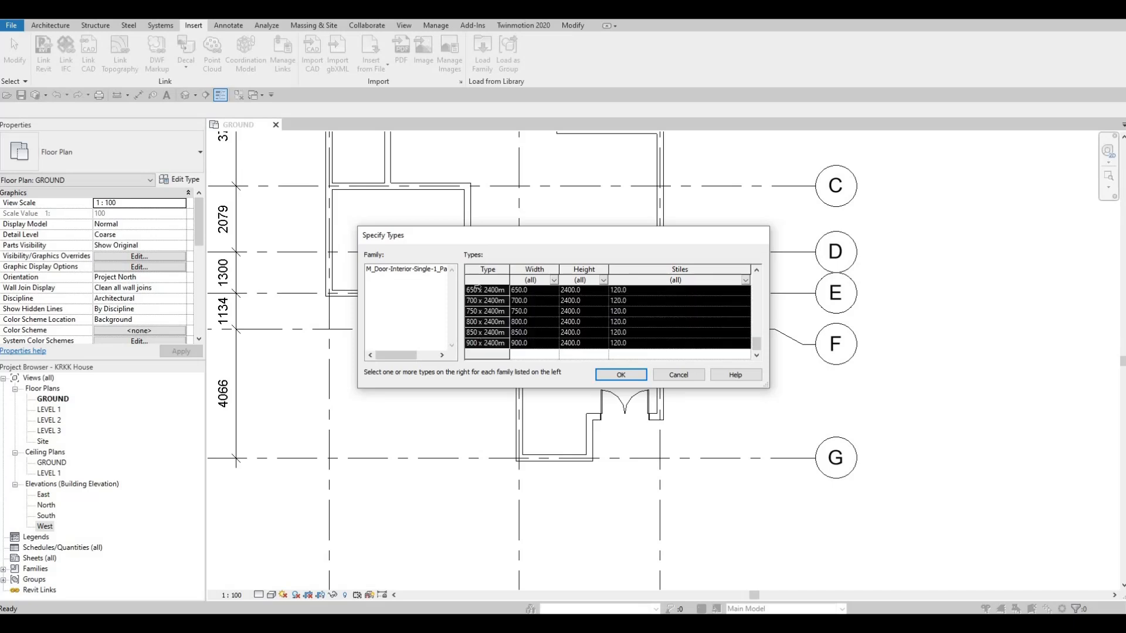
left_click(620, 375)
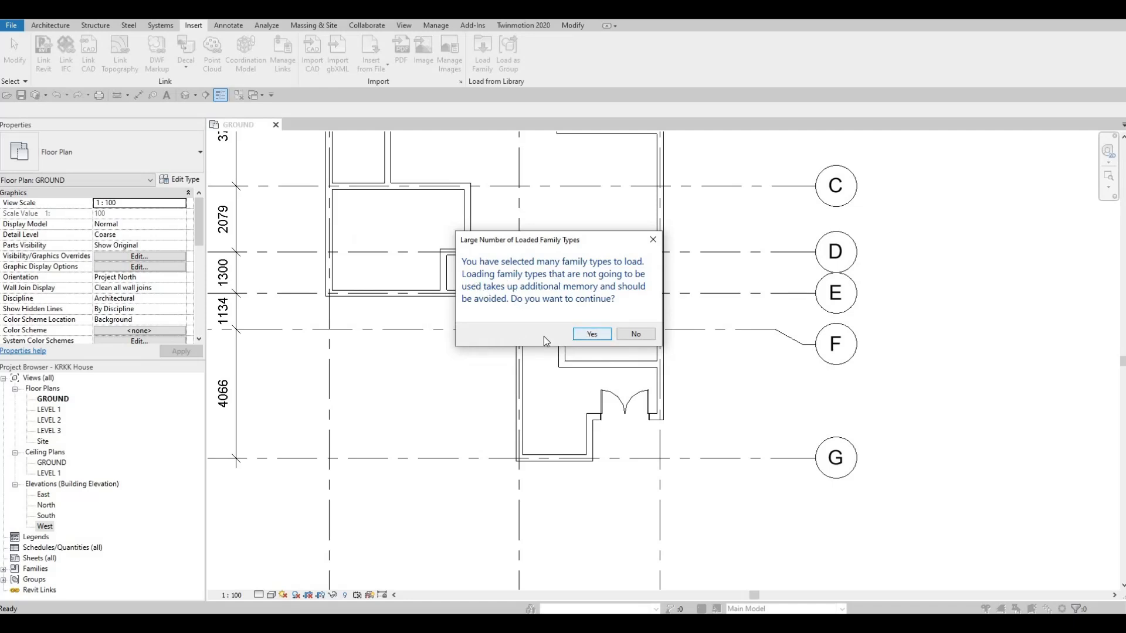
key("Return")
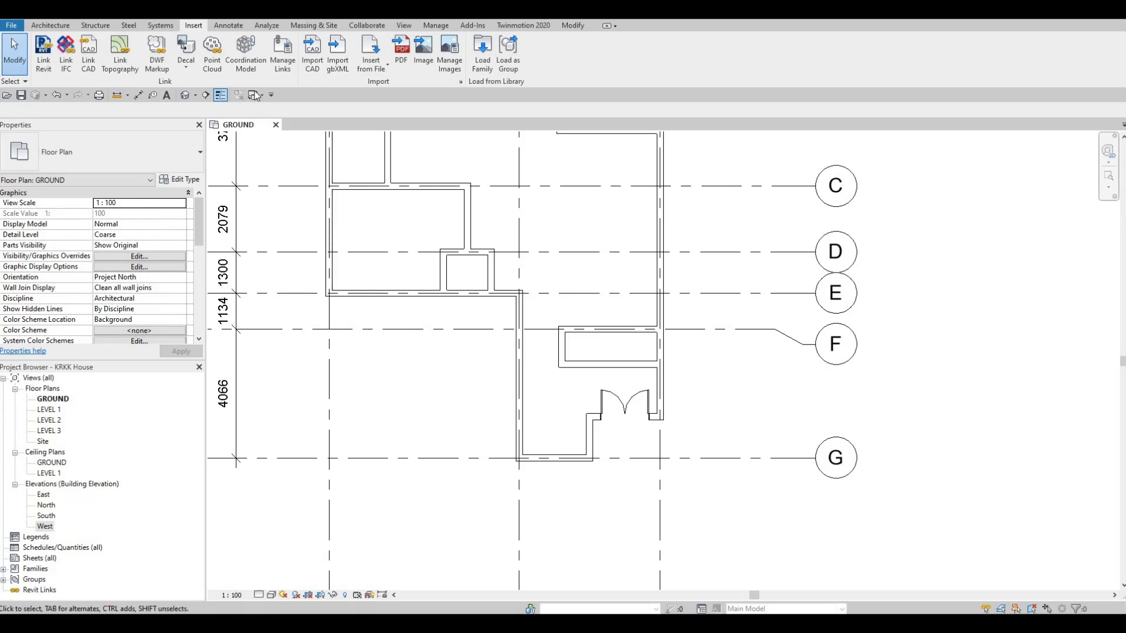
- Place a 600 x 2000mm M_Door-Interior-Single-1_Panel-Wood door in the south wall of the narrow room below grid F, 1200 mm from grid 3
left_click(51, 26)
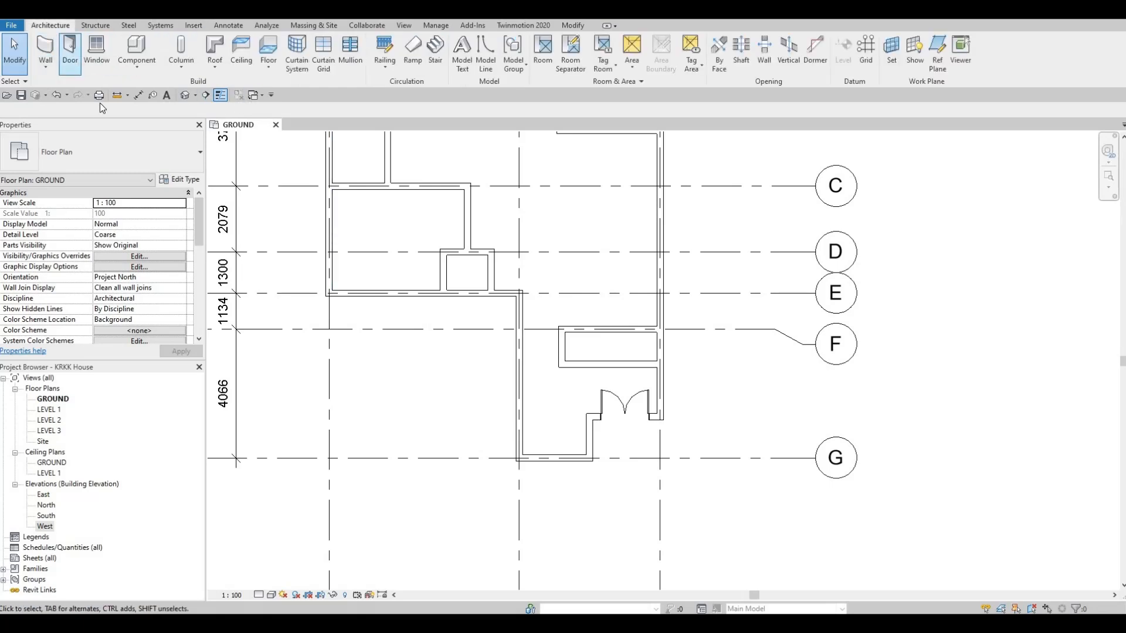
key("d")
key("r")
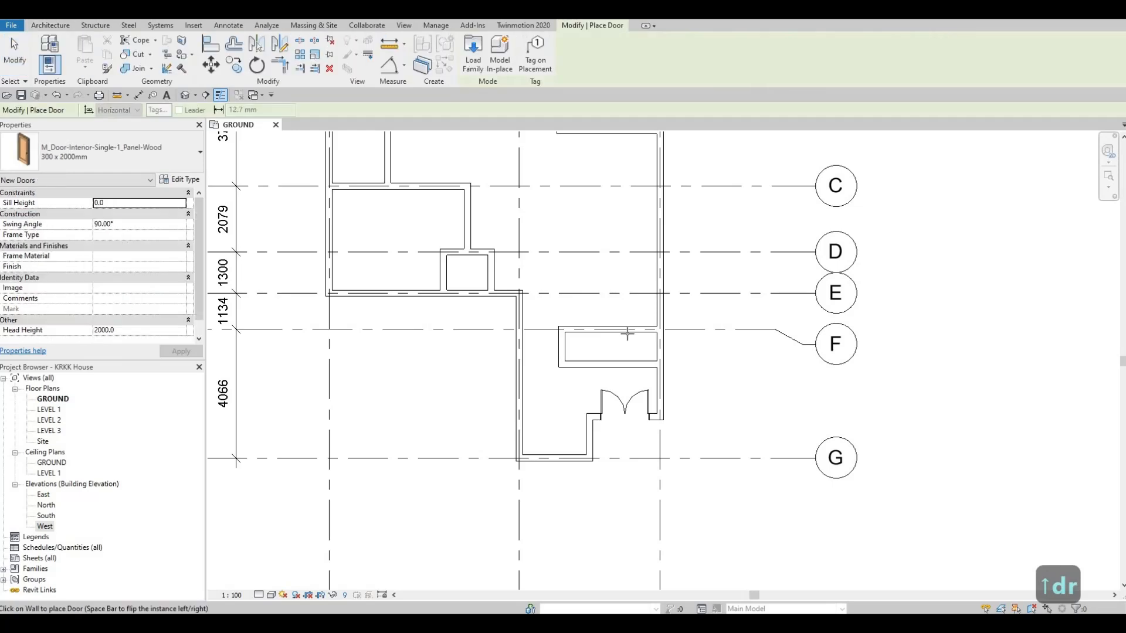
left_click(118, 155)
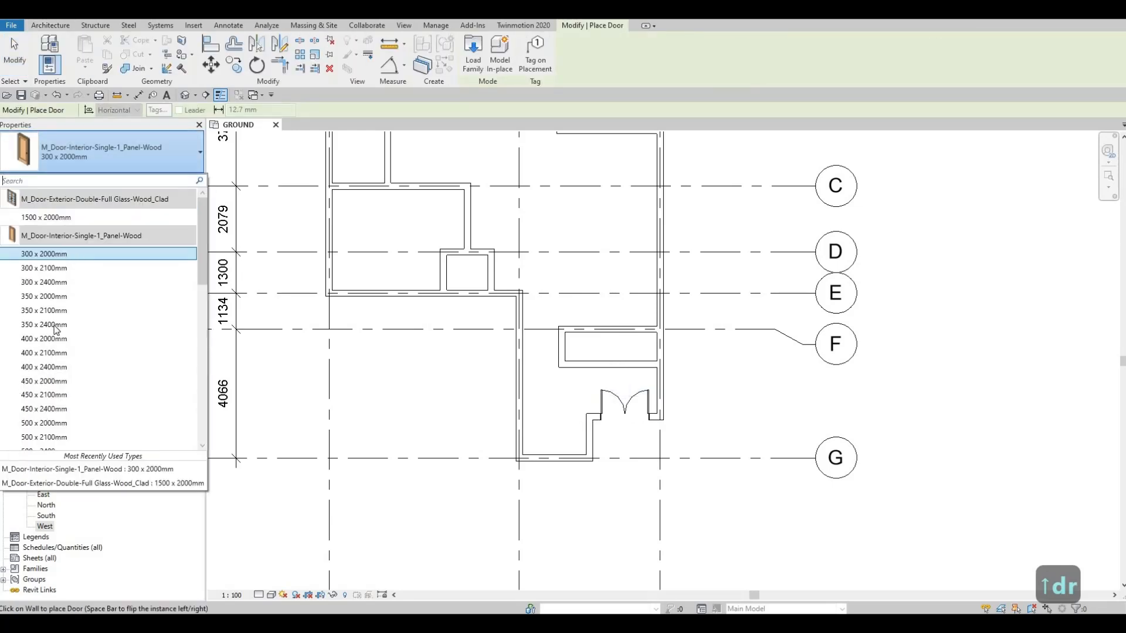
scroll(82, 358, "down", 1)
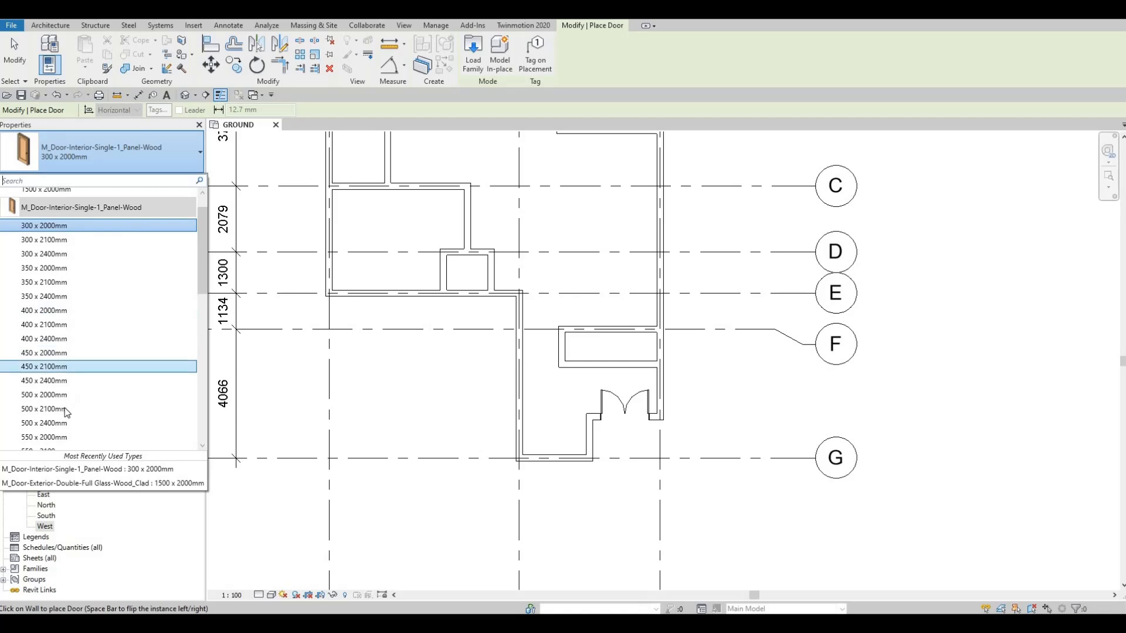
scroll(60, 422, "down", 1)
scroll(56, 428, "down", 3)
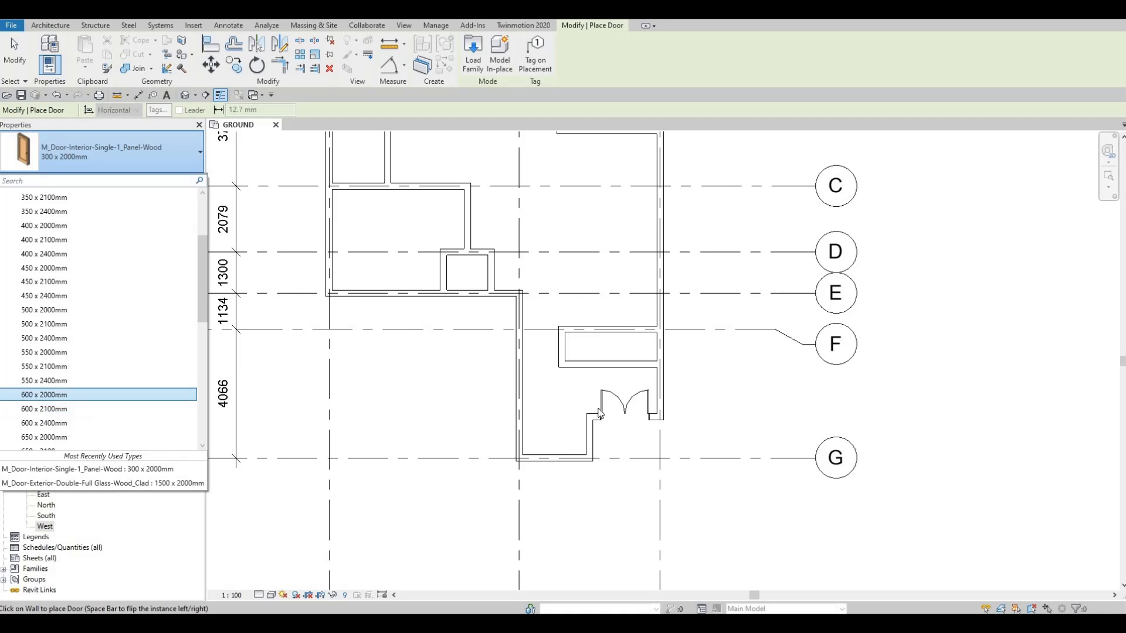
left_click(63, 395)
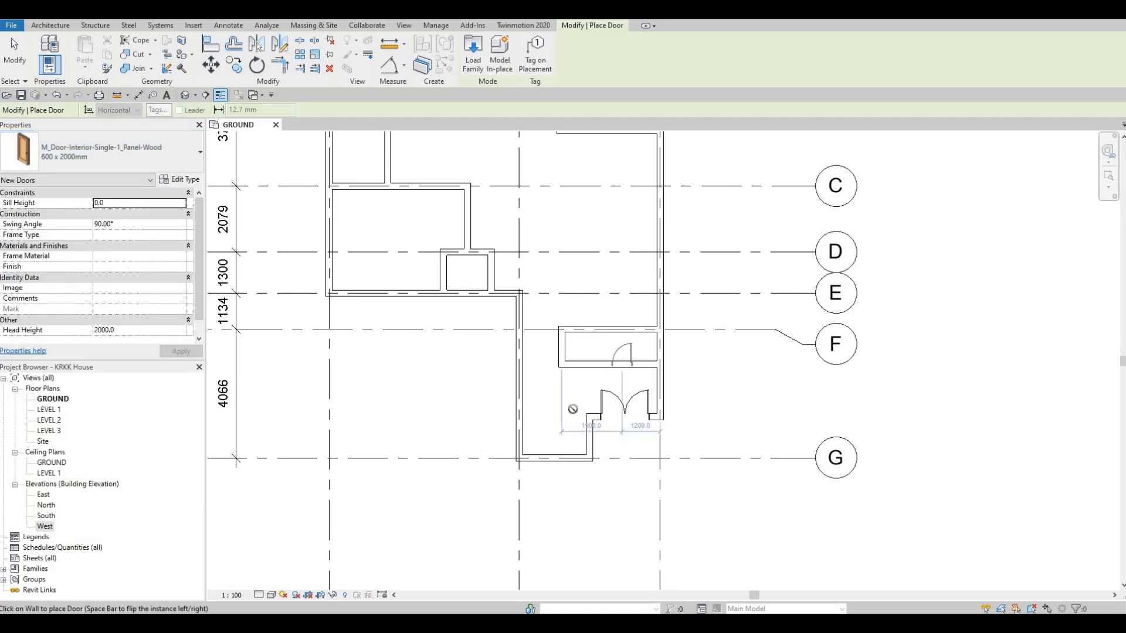
scroll(580, 410, "up", 2)
left_click(628, 366)
scroll(591, 407, "up", 1)
key("Escape")
key("Escape")
key("Escape")
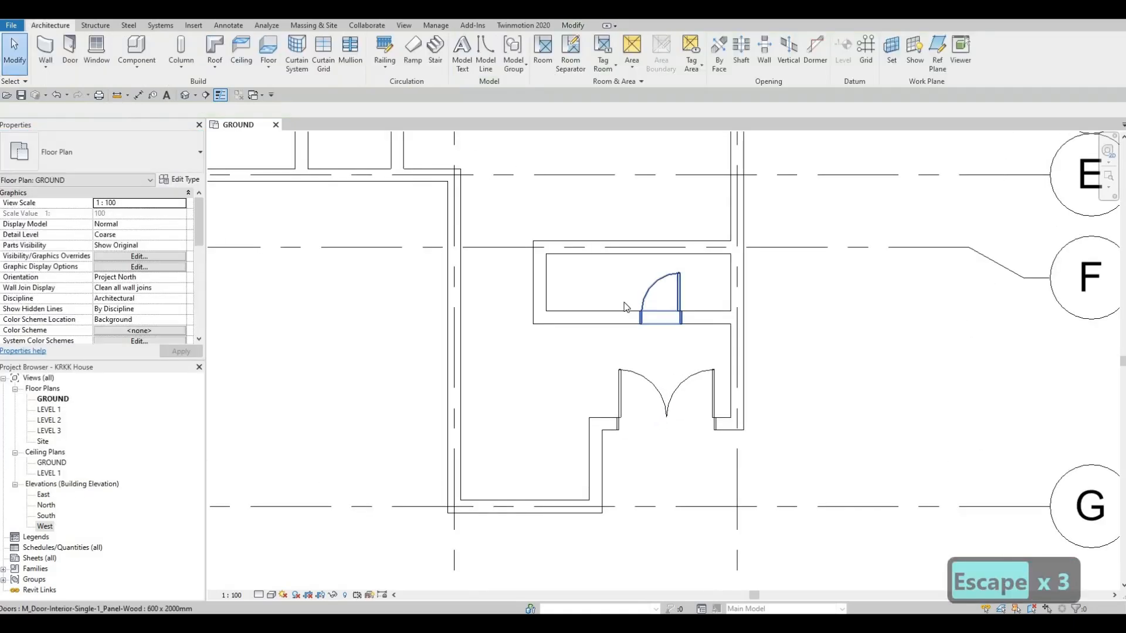
- Select the single door in the narrow room south of grid F and review the other sizes available for it
left_click(120, 157)
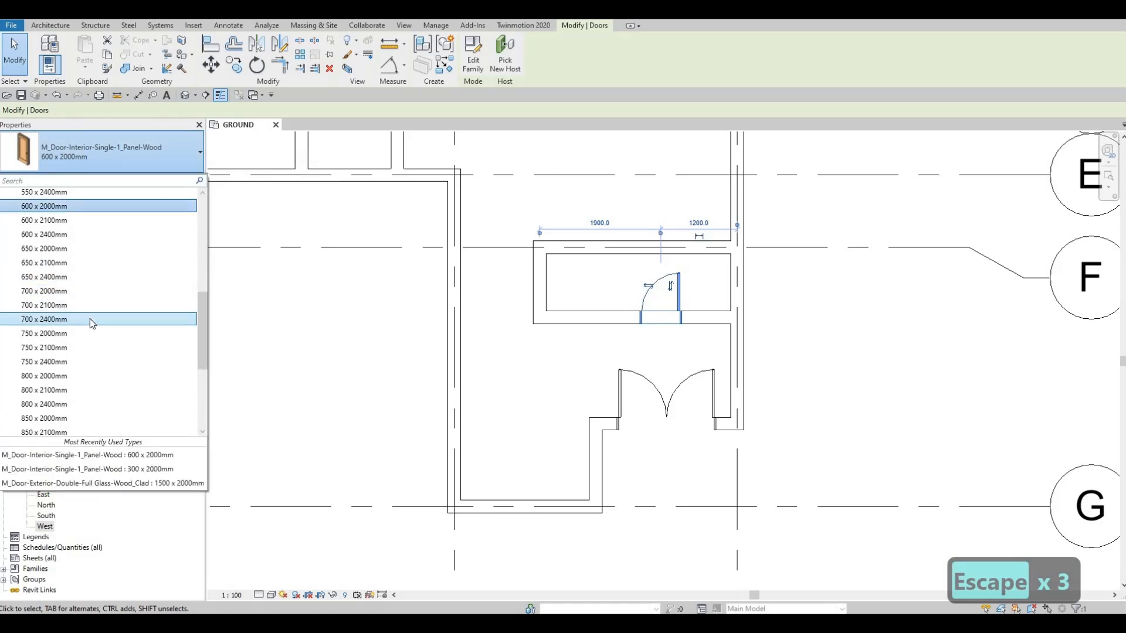
left_click(93, 292)
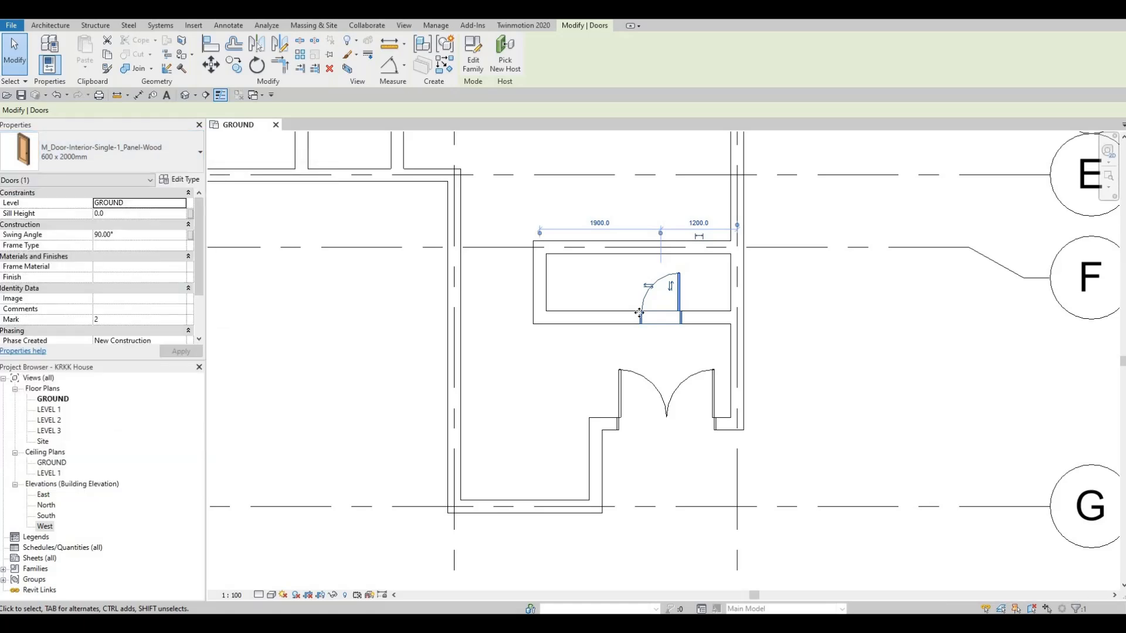
- Change the narrow room's door south of grid F to the 700 x 2000mm type and nudge it west along its wall
key("Escape")
key("Escape")
left_click(643, 287)
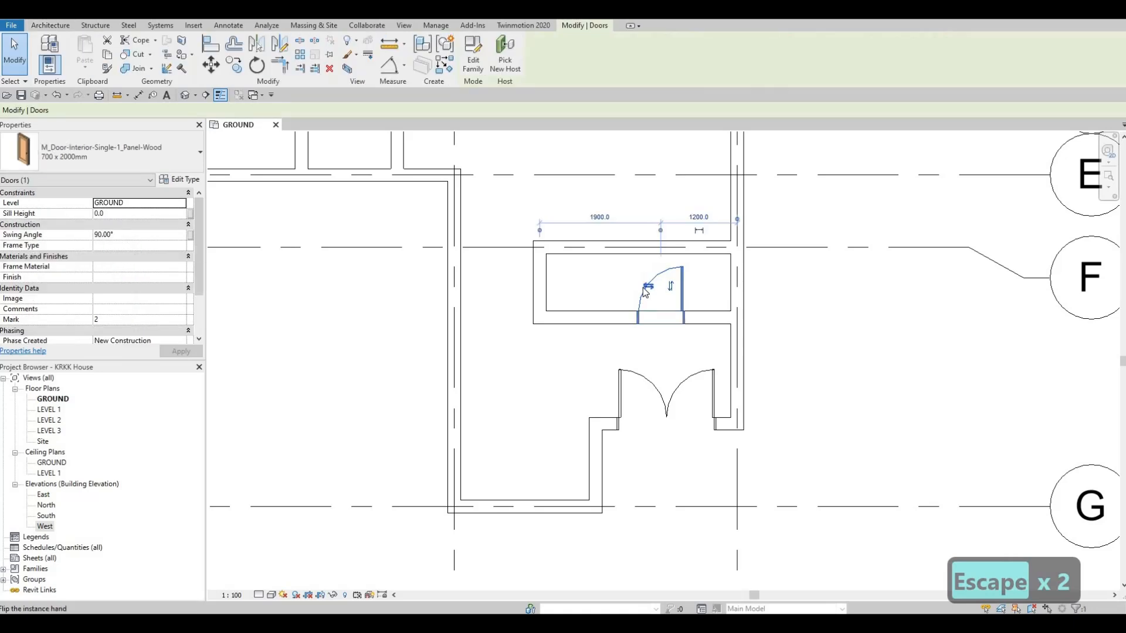
key("Left")
key("Left")
key("Left")
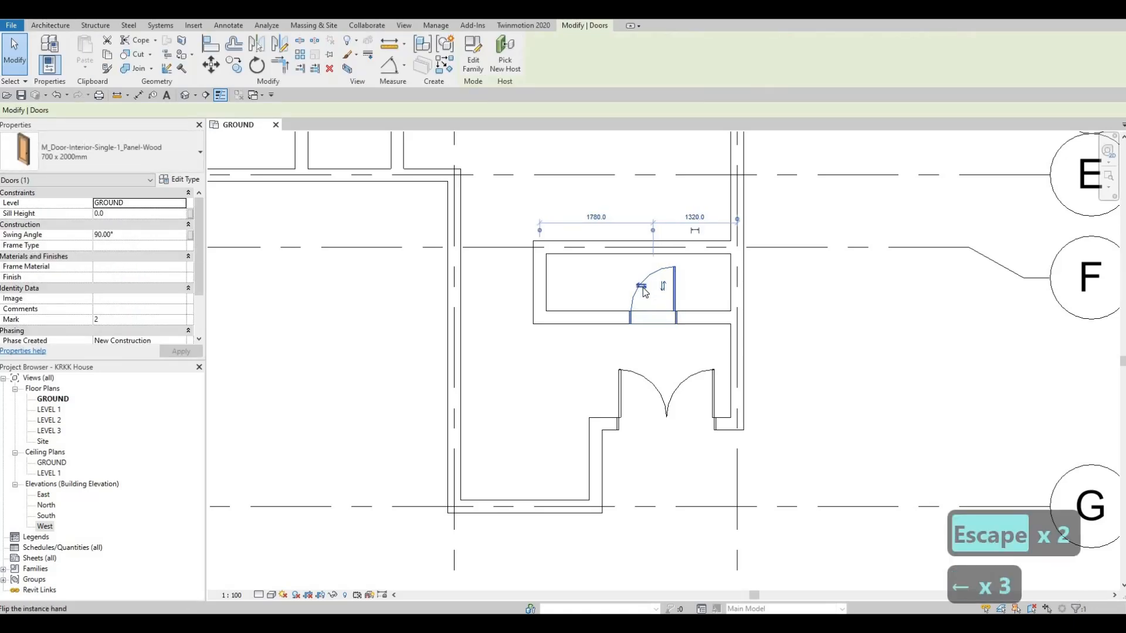
key("Escape")
key("Escape")
key("Escape")
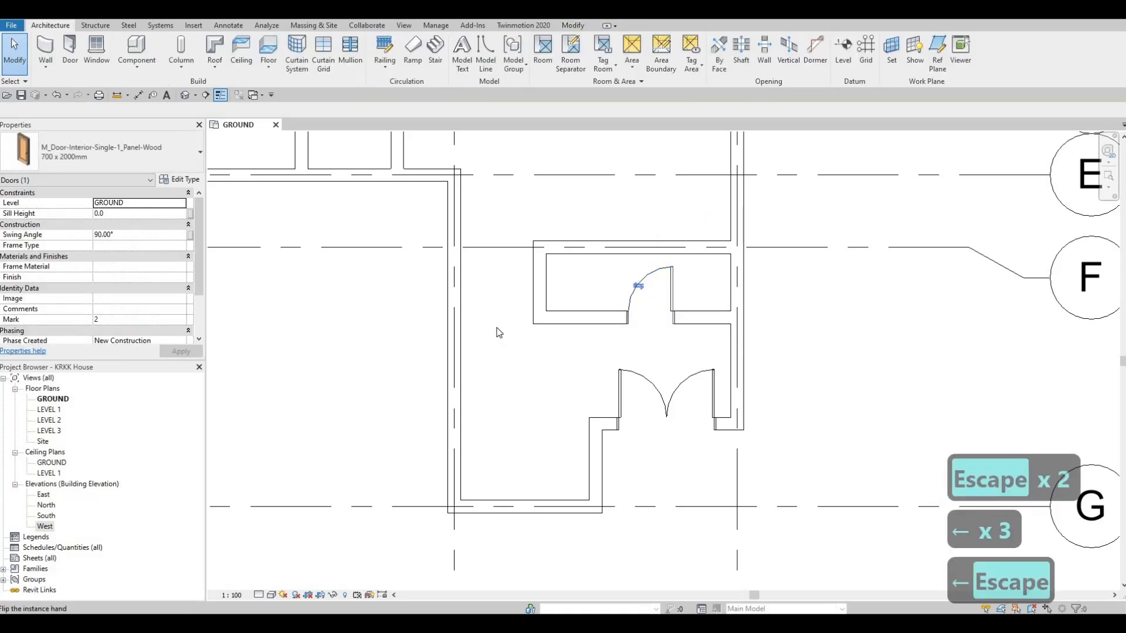
- Draw a 1000 mm INTERIOR WALL 1 partition across the narrow room, 880 mm east of its west wall
left_click(544, 286)
key("c")
key("s")
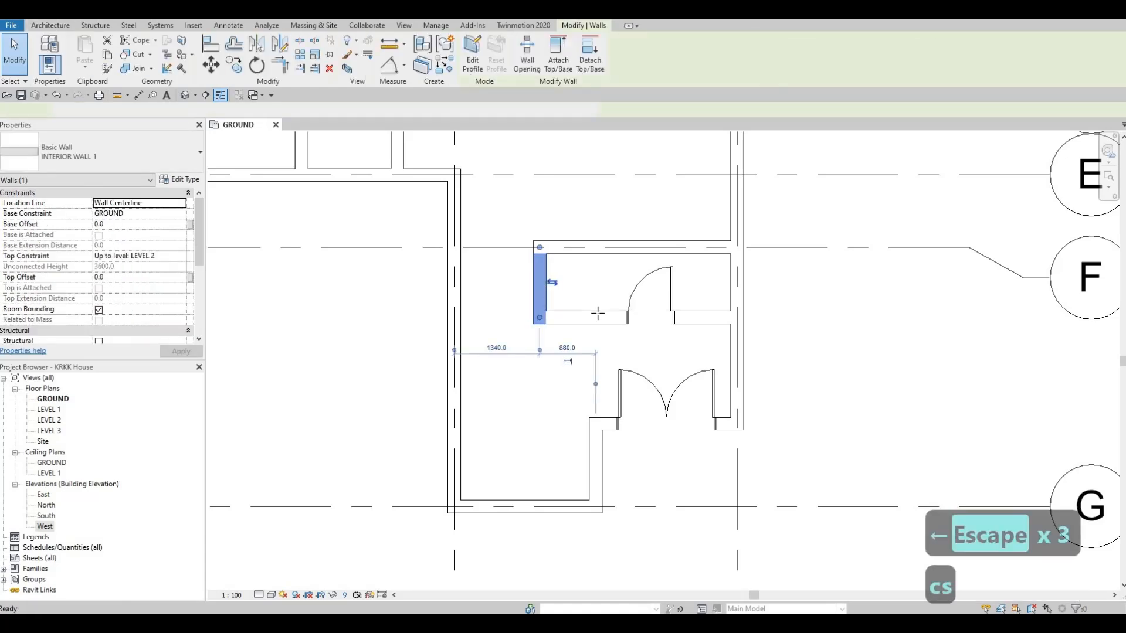
left_click(596, 318)
left_click(595, 247)
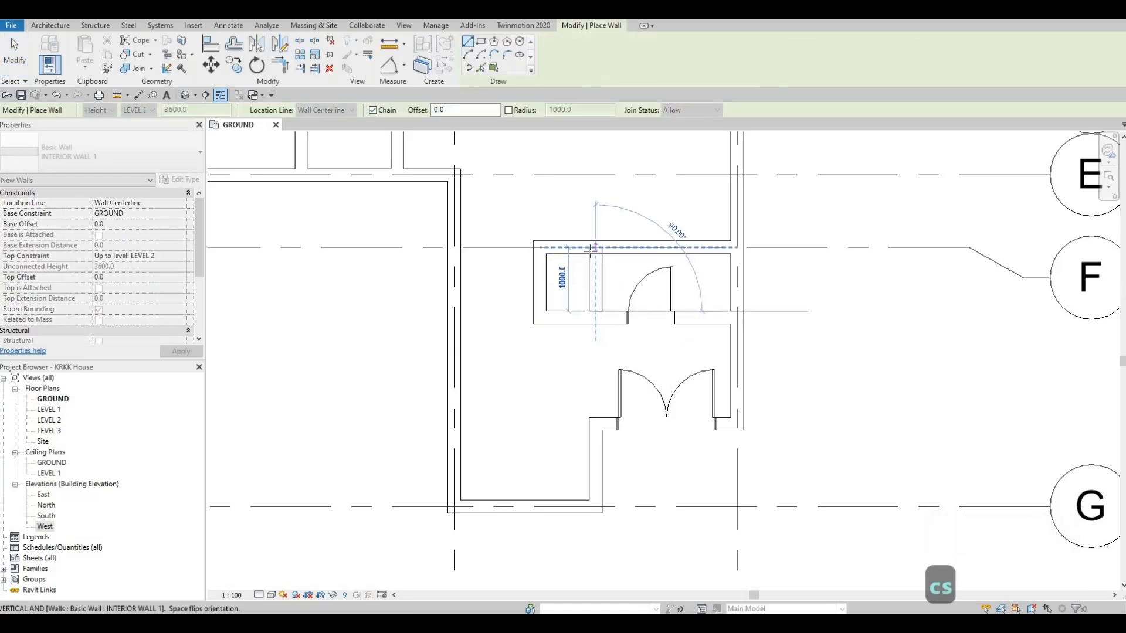
key("Escape")
- Adjust the new partition wall's position by nudging it one increment east and two increments west
key("Escape")
left_click(596, 292)
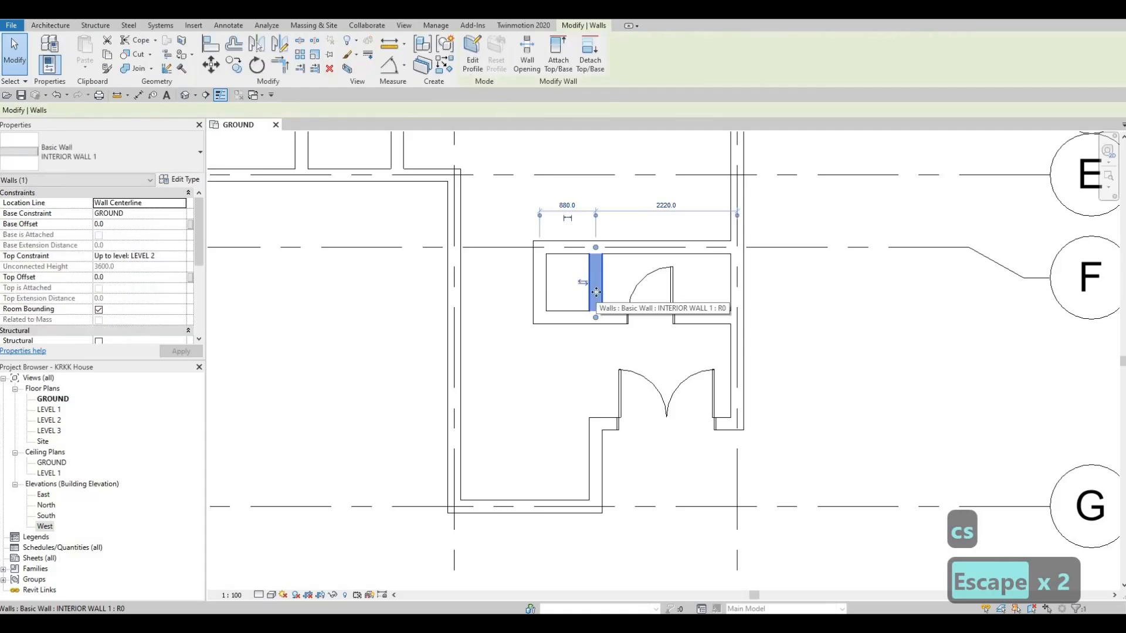
key("Escape")
key("Escape")
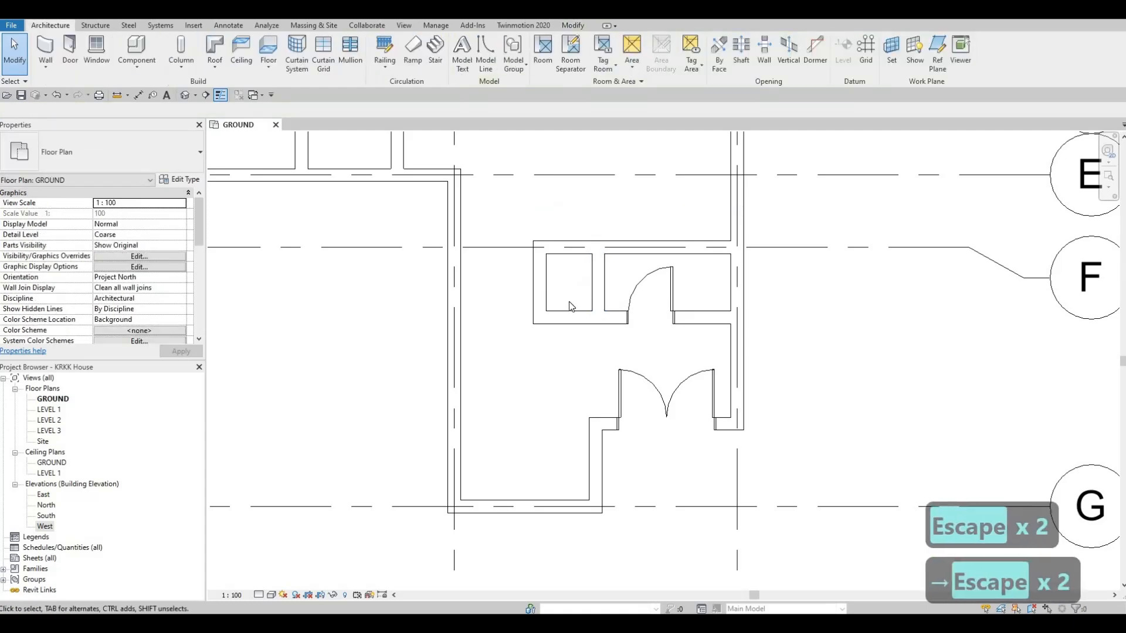
left_click(597, 283)
key("Left")
key("Left")
key("Escape")
key("Escape")
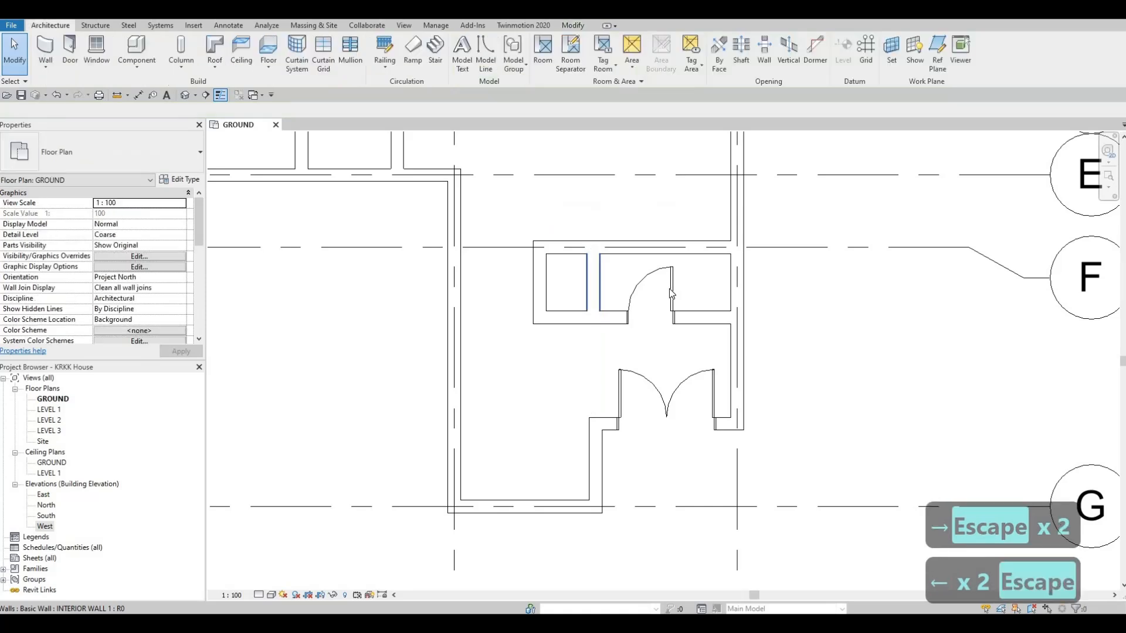
- Nudge the narrow room's door east along its wall to 1240 mm from grid 3
left_click(669, 288)
key("Right")
key("Right")
key("Right")
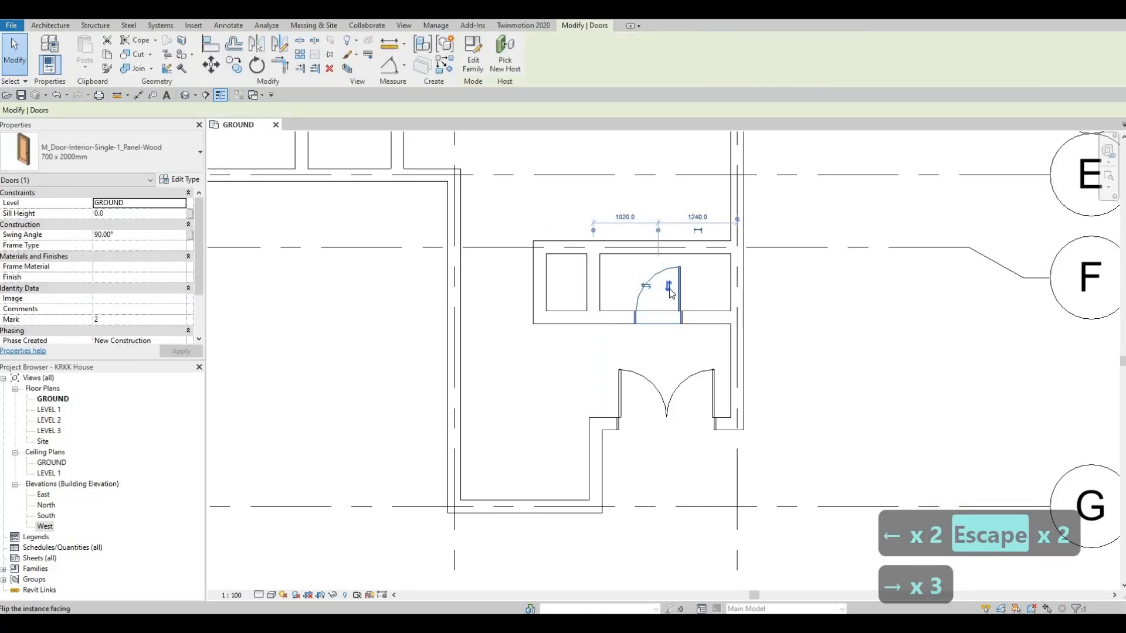
key("Escape")
key("Escape")
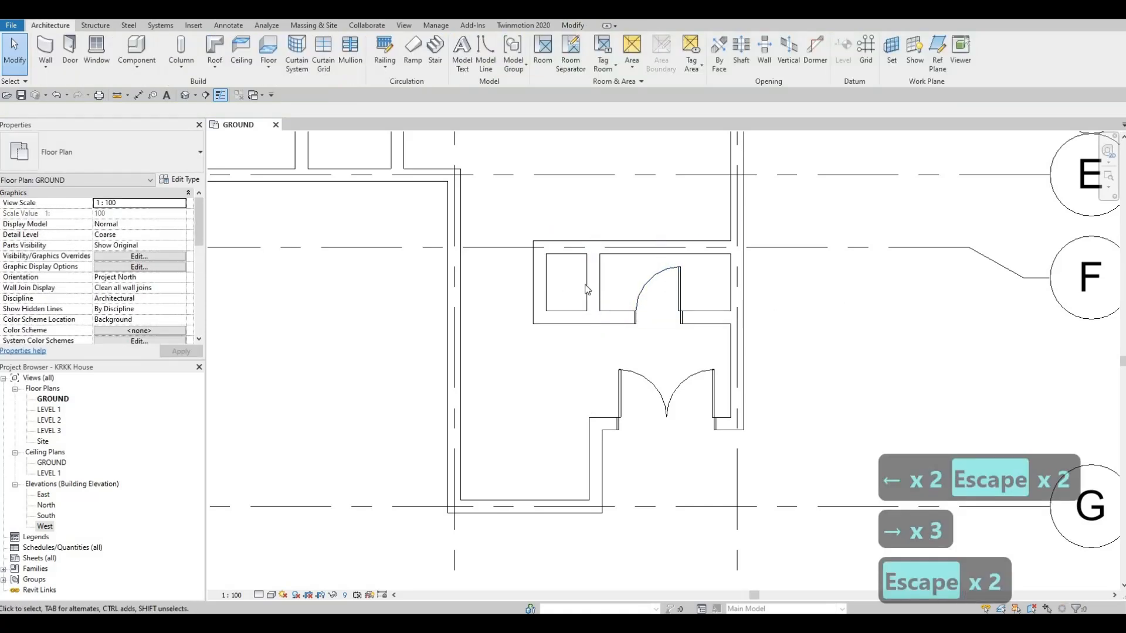
- Nudge the narrow room's partition wall two increments west, 1100 mm from the door's centre
left_click(587, 283)
key("Left")
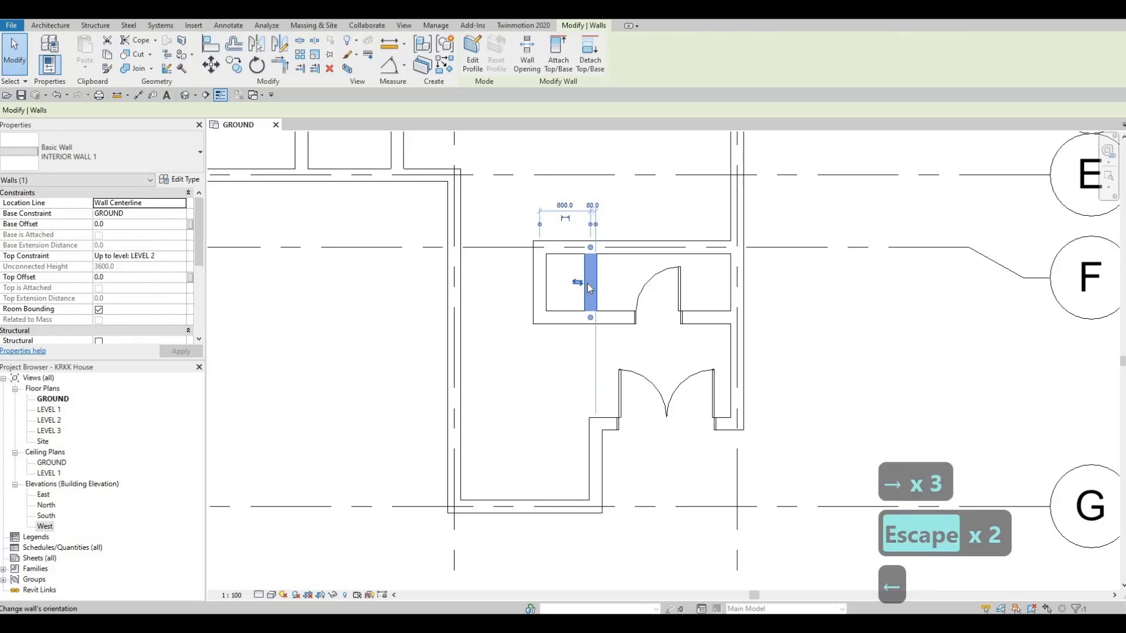
key("Left")
key("Escape")
key("Escape")
scroll(534, 345, "down", 2)
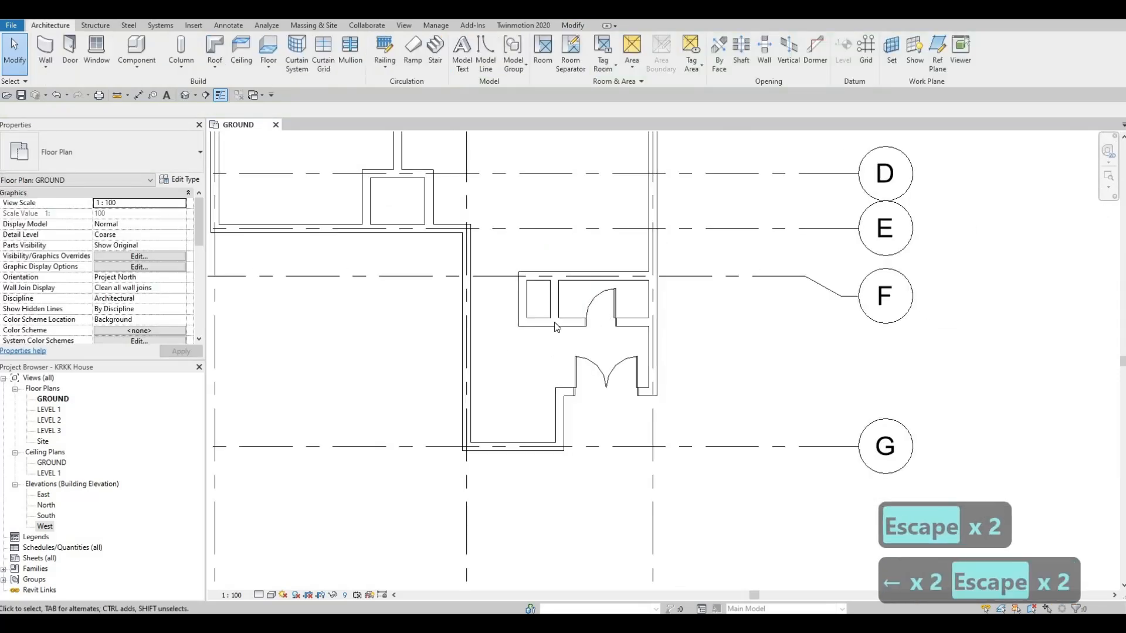
scroll(636, 220, "up", 2)
scroll(621, 363, "down", 4)
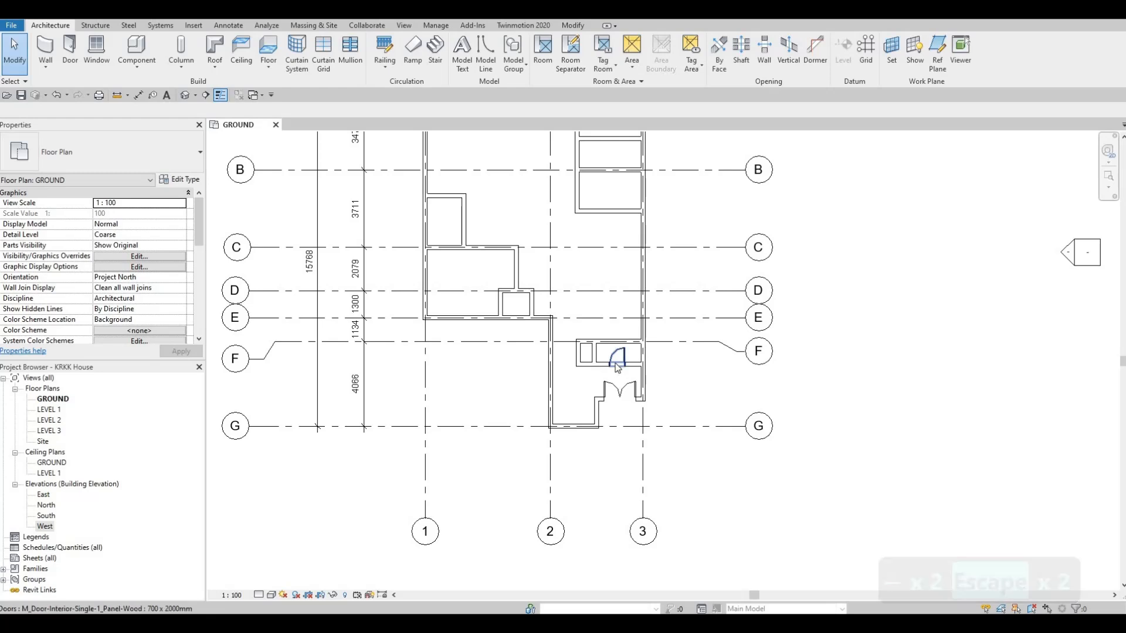
- Place a similar 700 x 2000mm door centred in the south wall of the small room between grids D and E, swinging inward
left_click(572, 377)
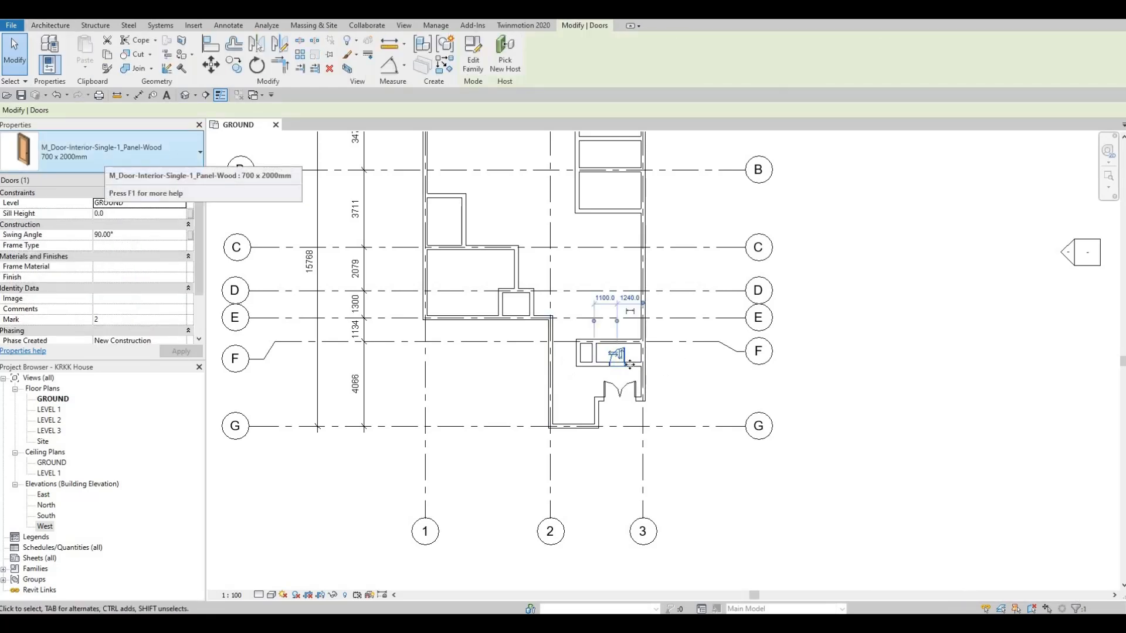
scroll(613, 390, "up", 3)
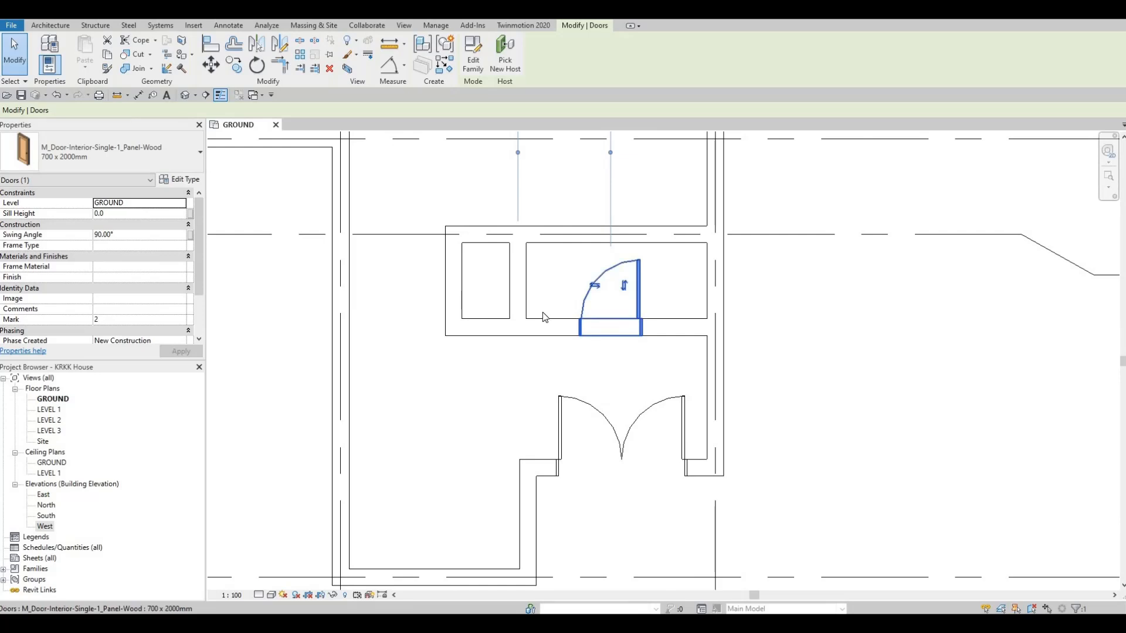
scroll(548, 345, "down", 1)
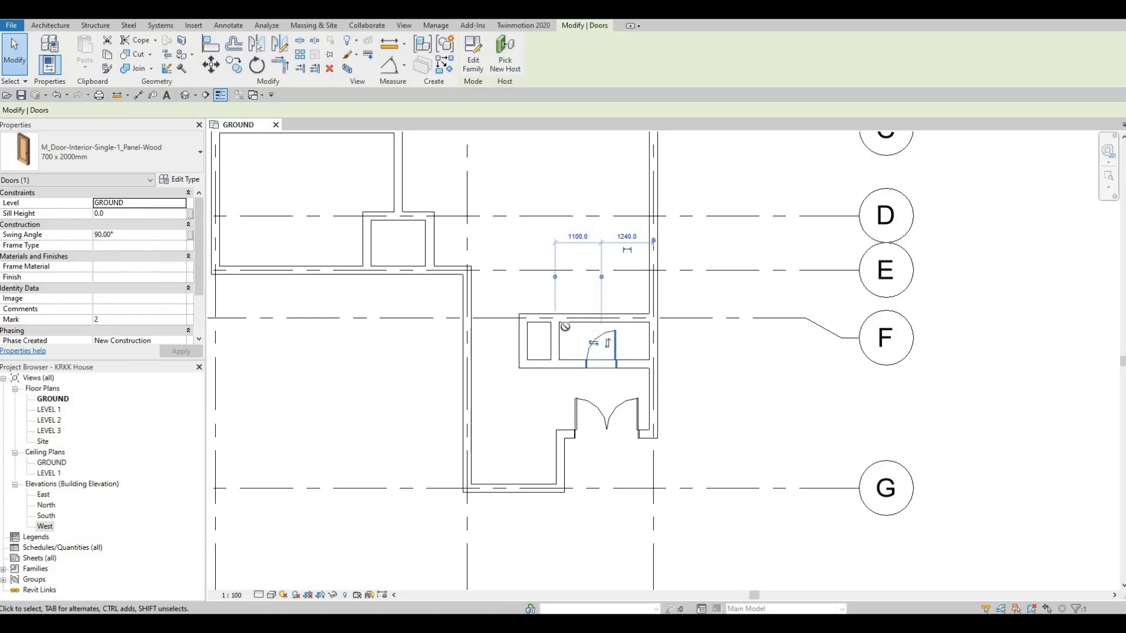
key("c")
key("s")
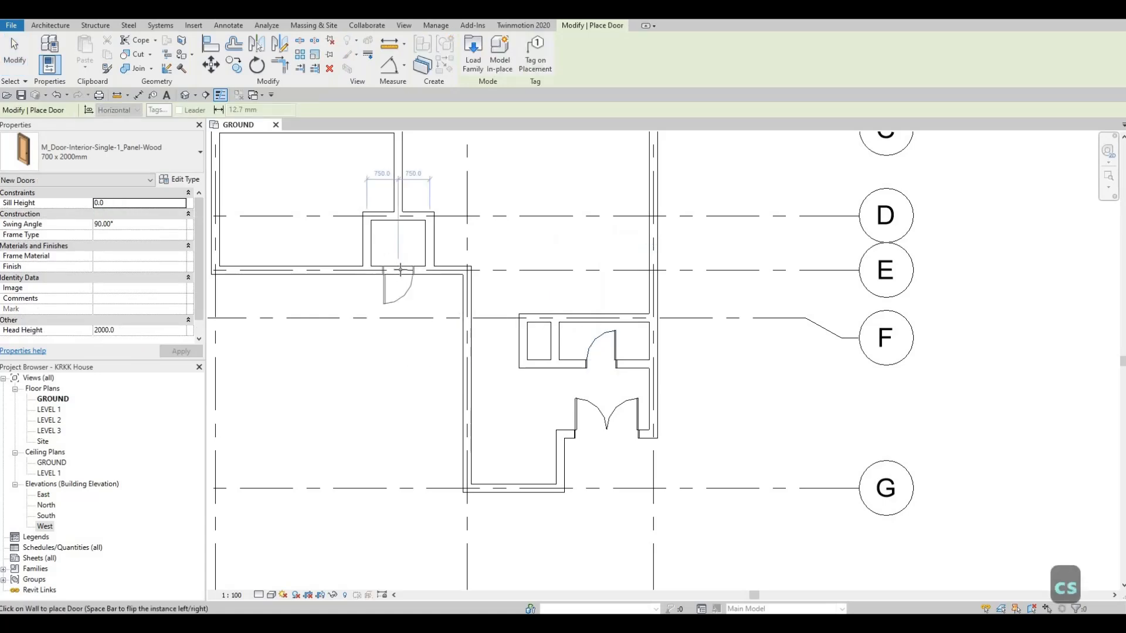
key("space")
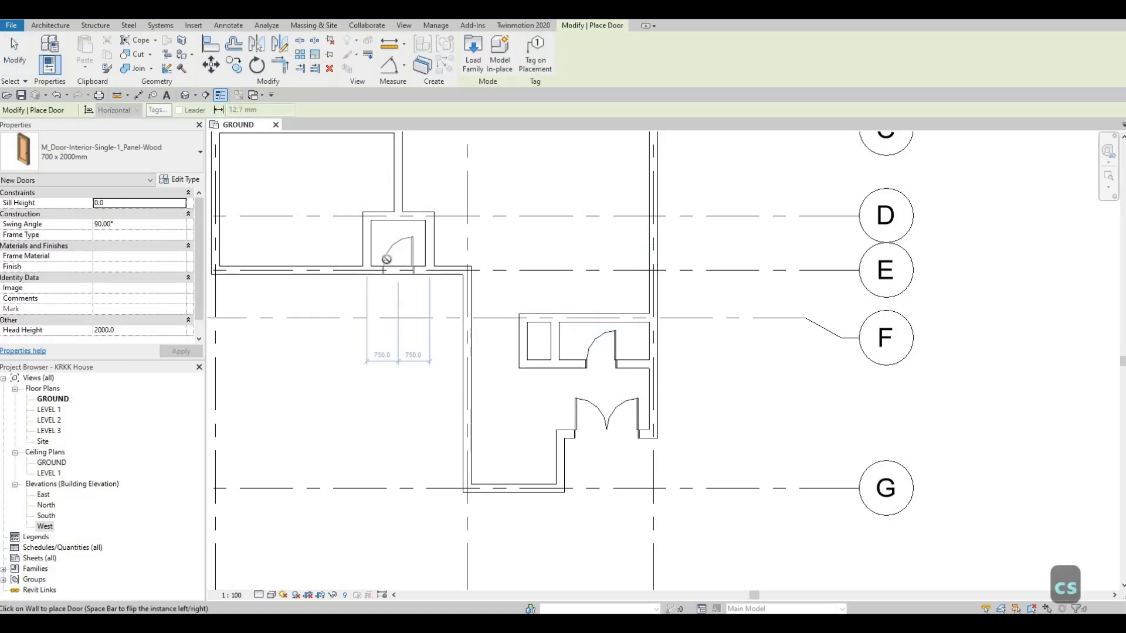
left_click(386, 259)
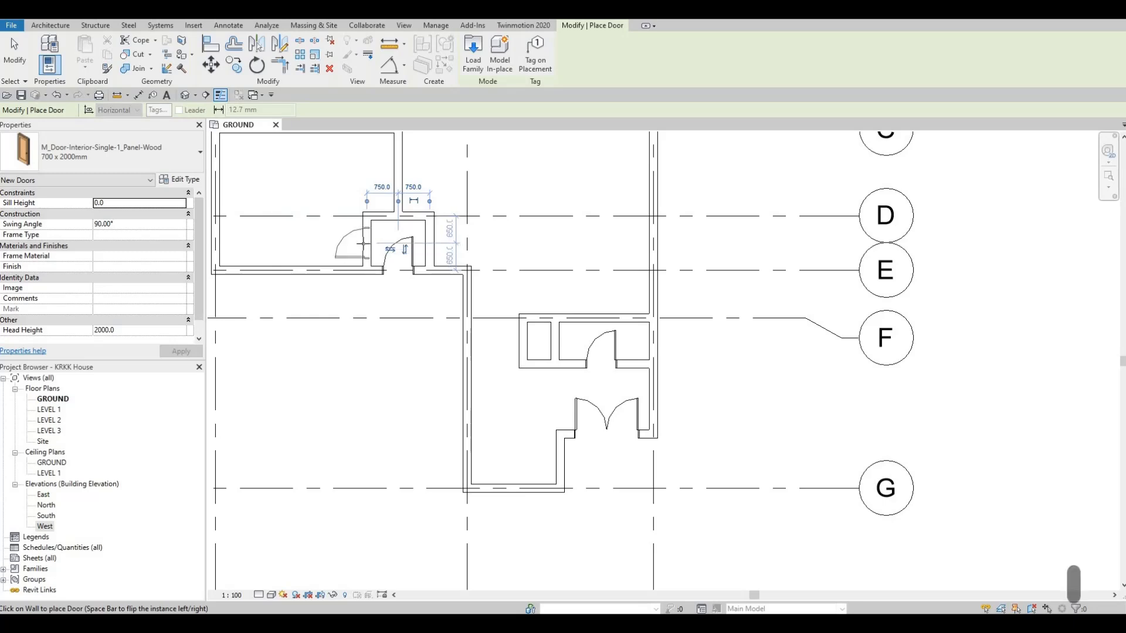
- Place another 700 x 2000mm door in the small room's west wall, 600 mm from grid E, swinging west into the adjoining room
scroll(363, 243, "up", 4)
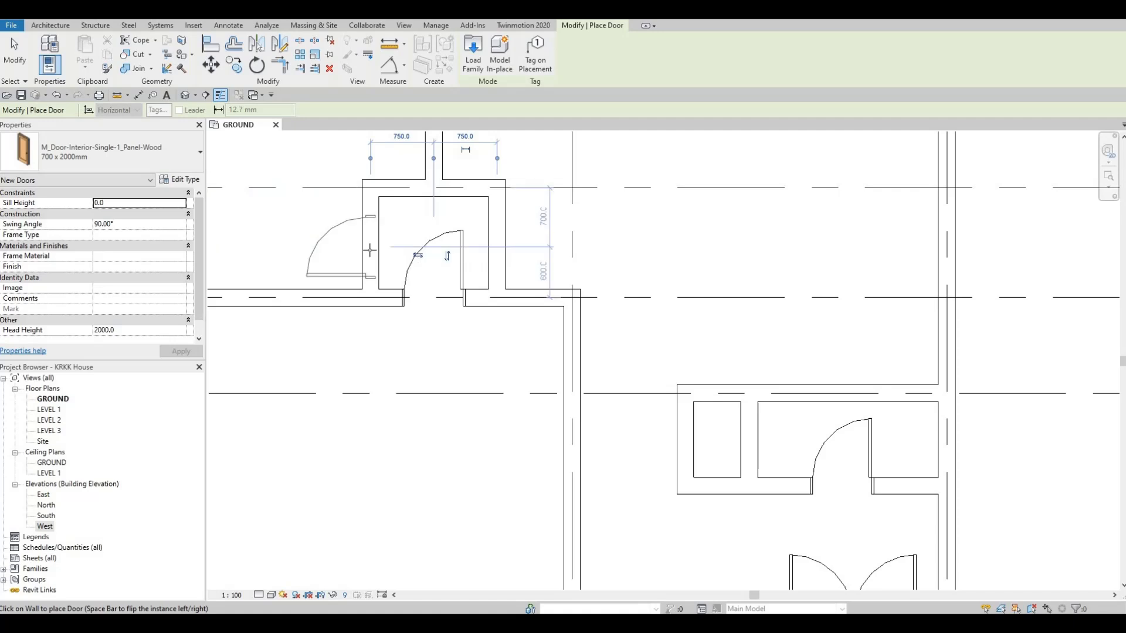
key("space")
key("space")
key("space")
key("space")
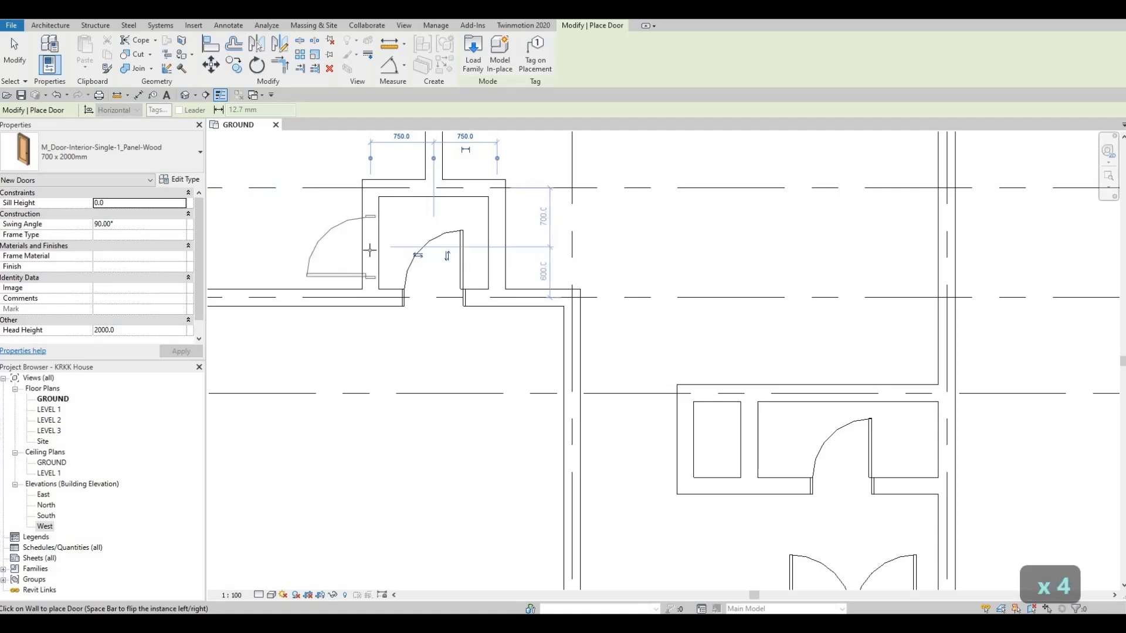
left_click(368, 251)
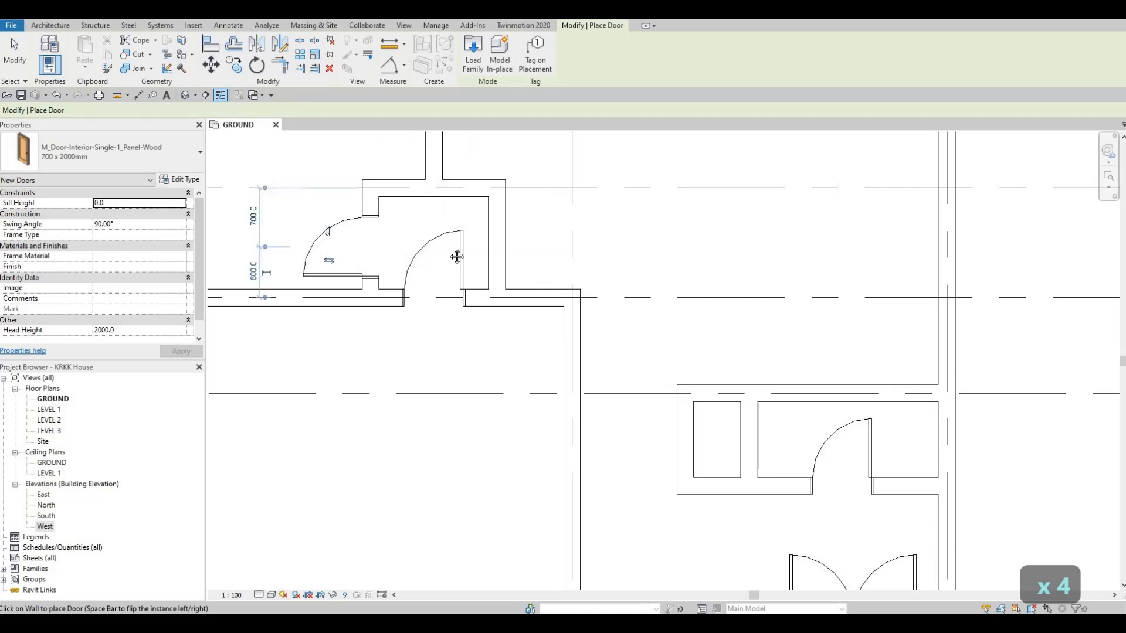
scroll(475, 243, "down", 2)
middle_click_drag(474, 243, 578, 239)
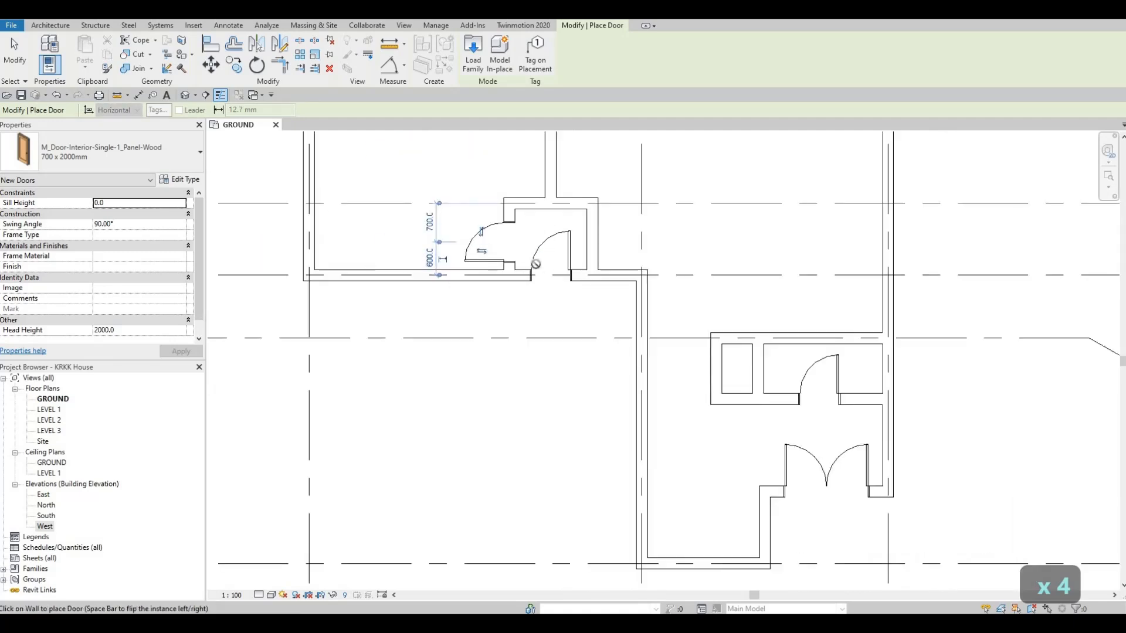
left_click(535, 264)
key("Escape")
key("Escape")
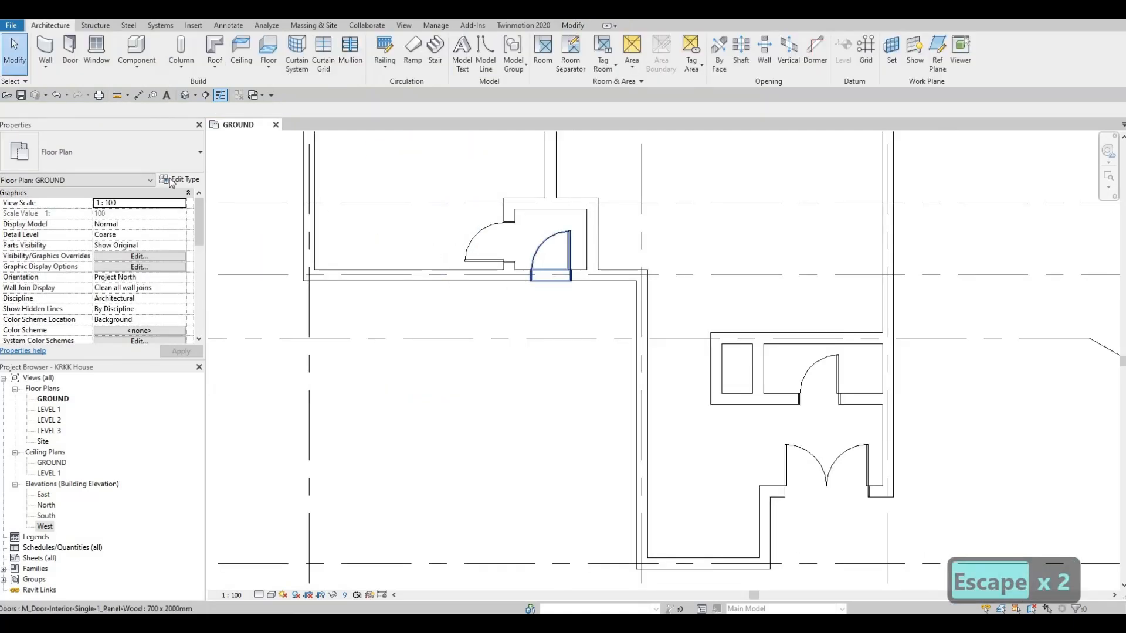
- Change the small room's south door to the 900 x 2000mm type and nudge it east to 670 mm from the east wall
left_click(148, 156)
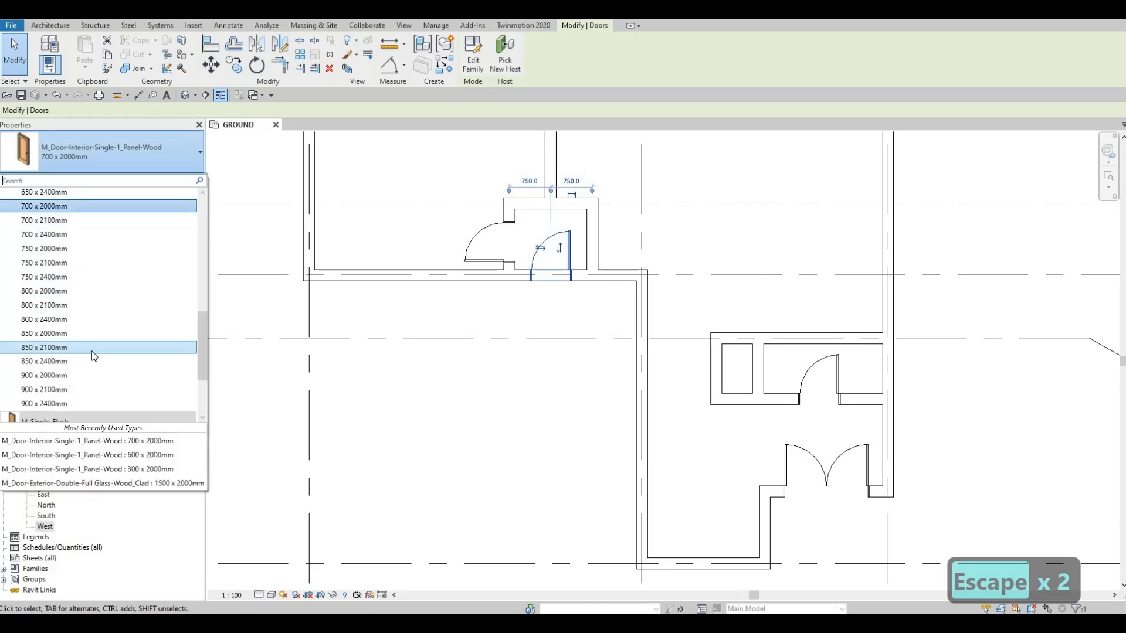
left_click(74, 379)
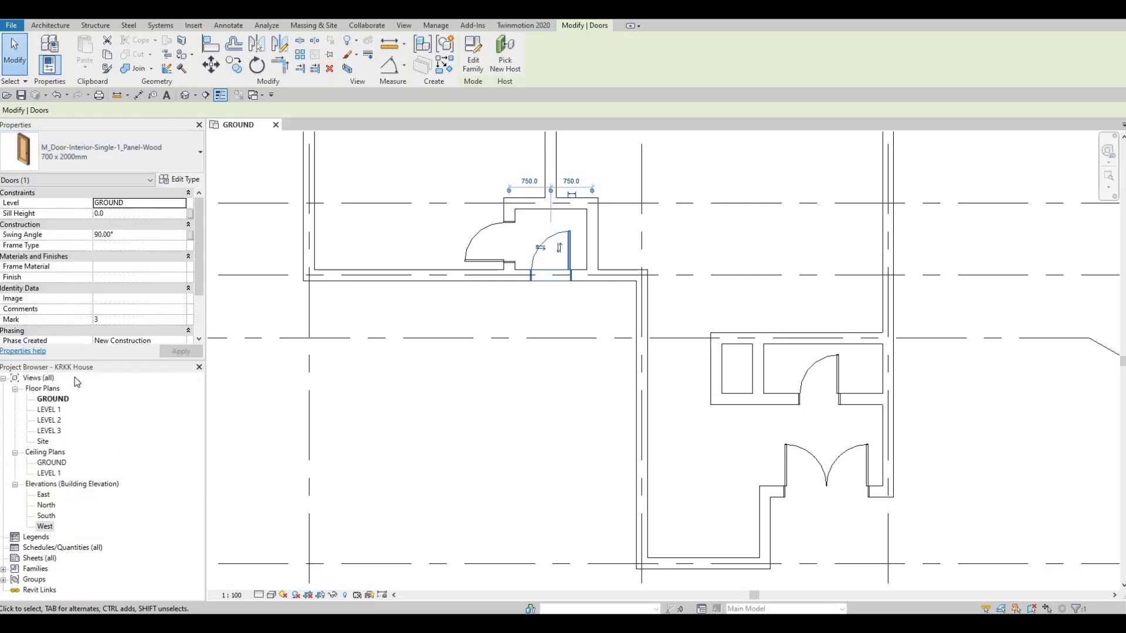
key("Escape")
left_click(576, 248)
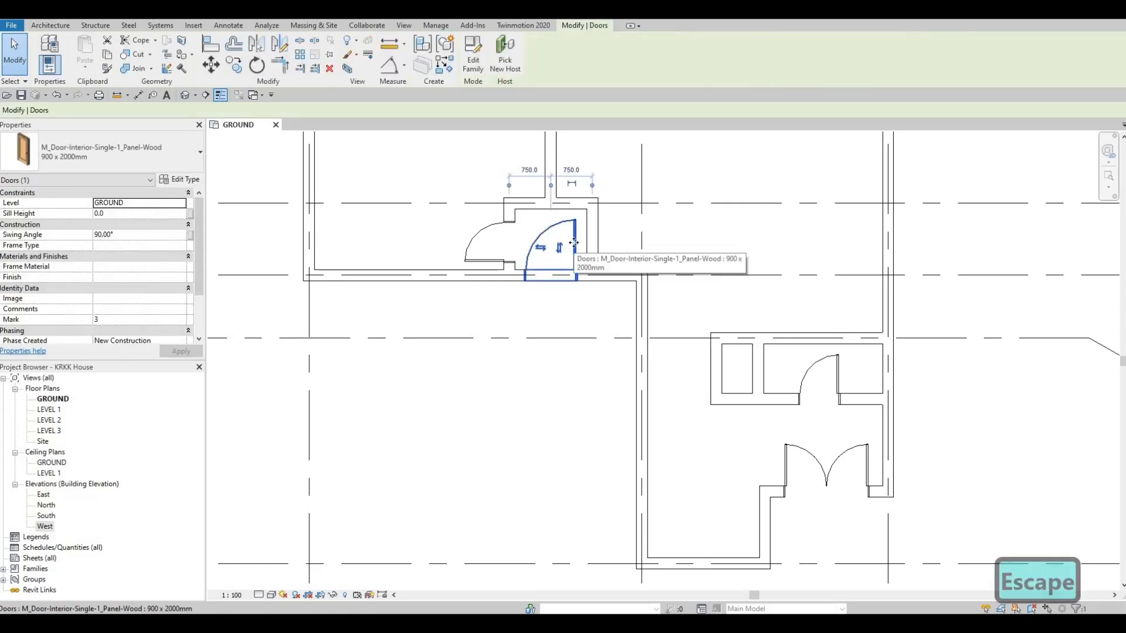
key("Right")
key("Right")
key("Escape")
key("Escape")
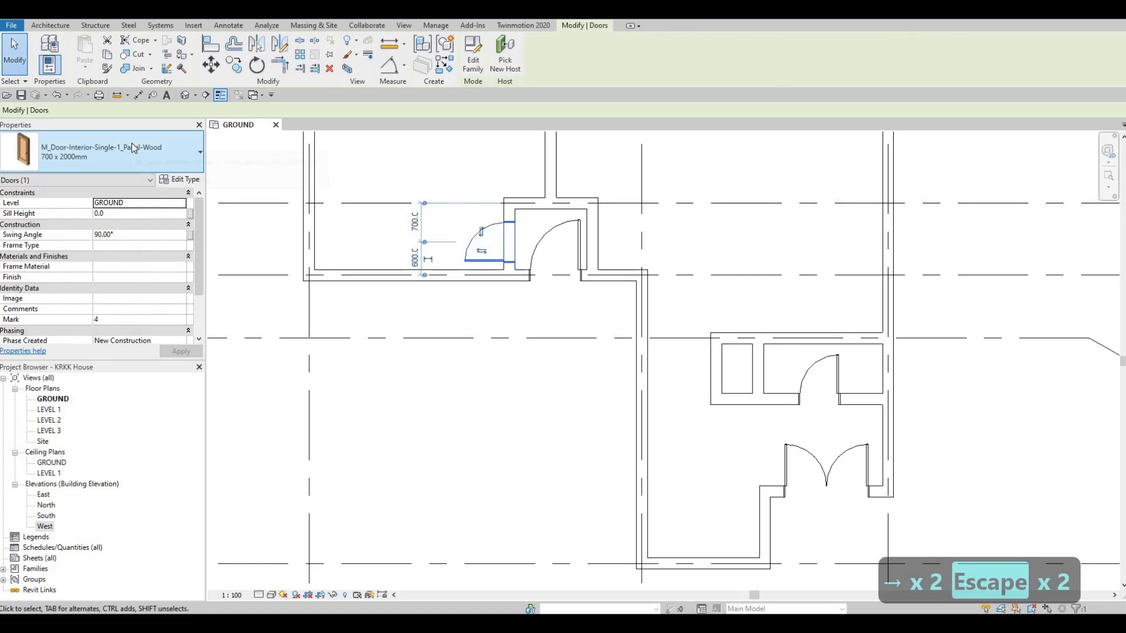
- Change the small room's west door to the 900 x 2000mm type
left_click(131, 146)
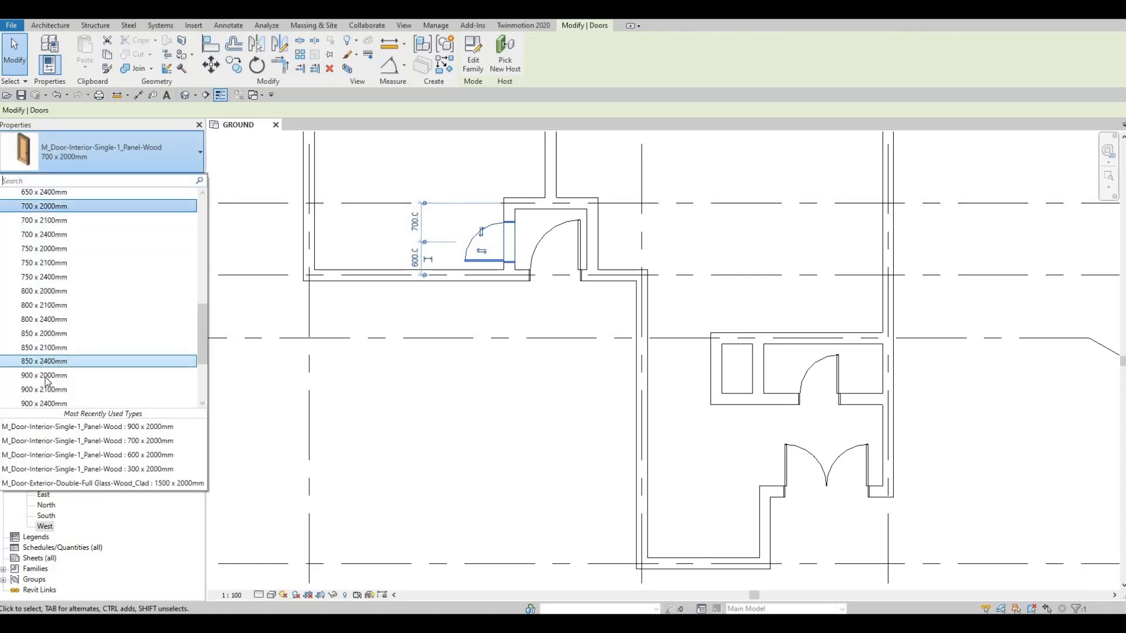
key("Return")
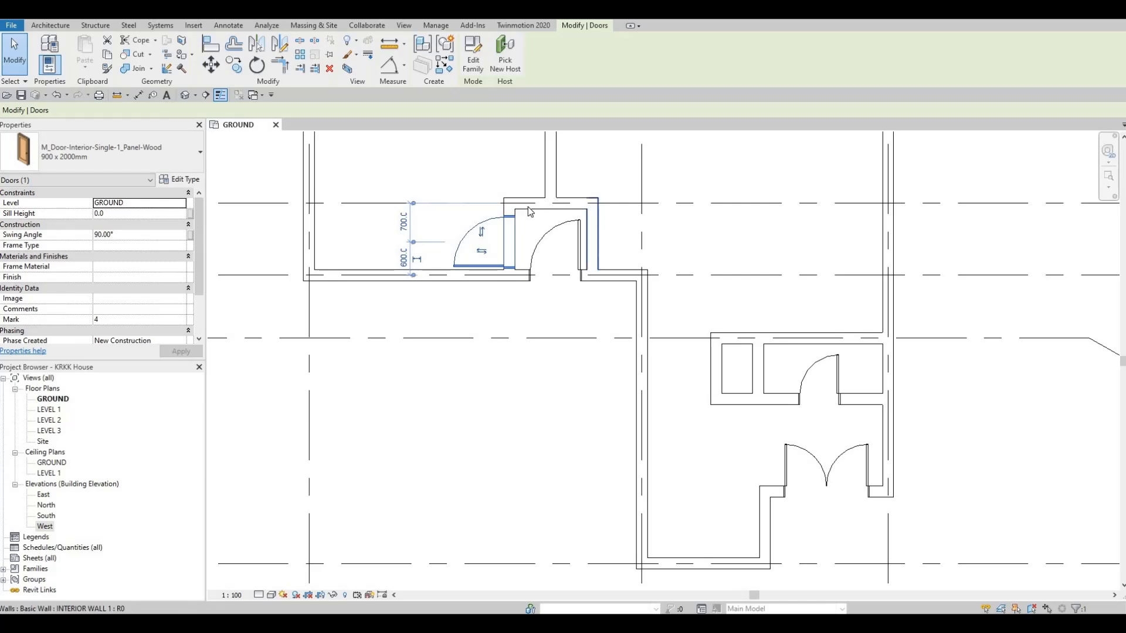
key("Escape")
key("Escape")
scroll(540, 261, "down", 2)
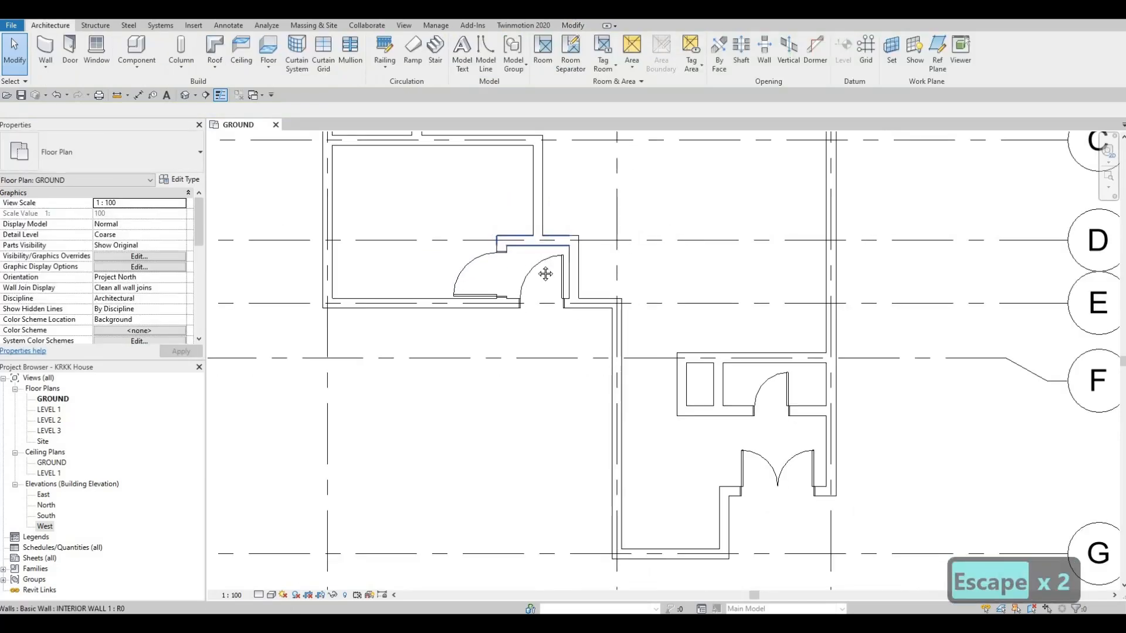
- Place a 900 x 2000mm interior single door in the grid B partition of the northeast rooms, 600 mm from the east wall, swinging south
scroll(703, 375, "down", 1)
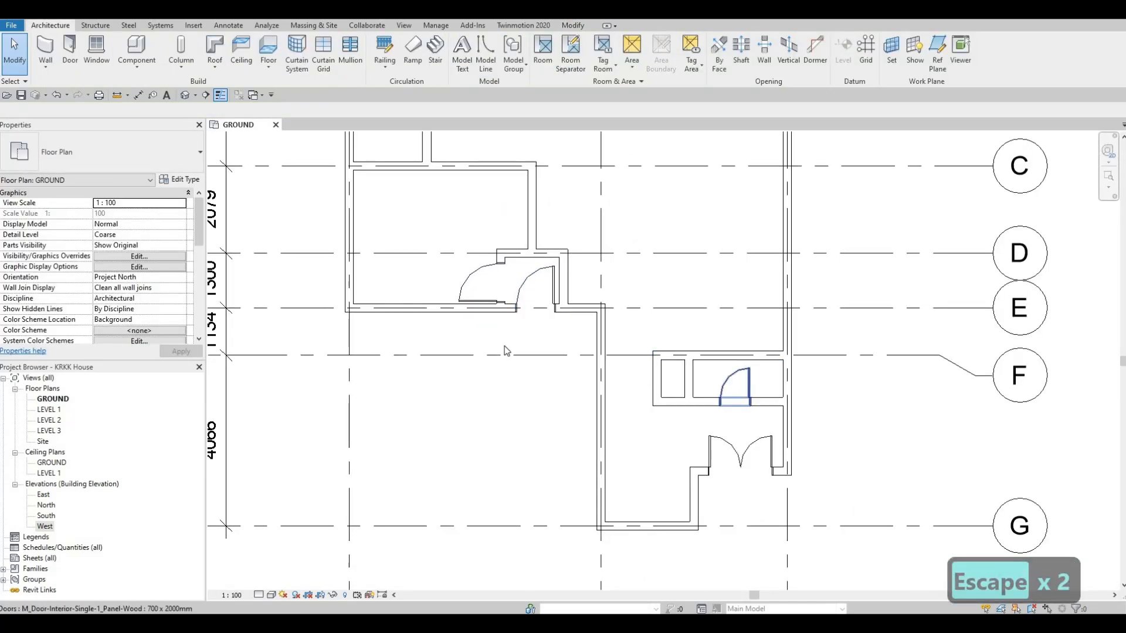
middle_click_drag(547, 281, 529, 346)
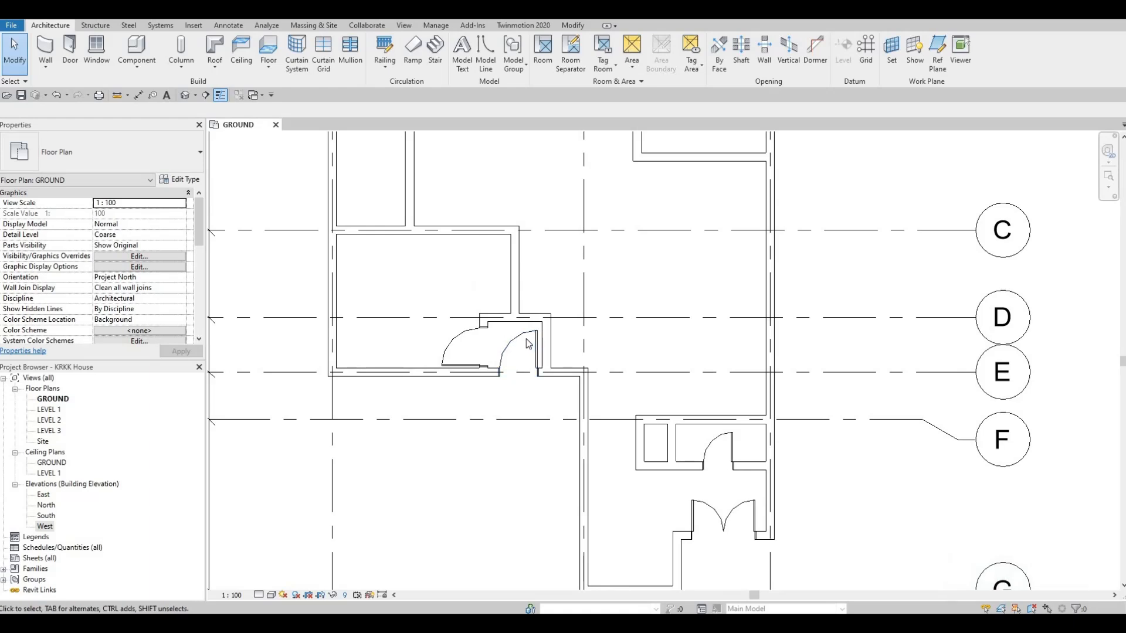
left_click(528, 341)
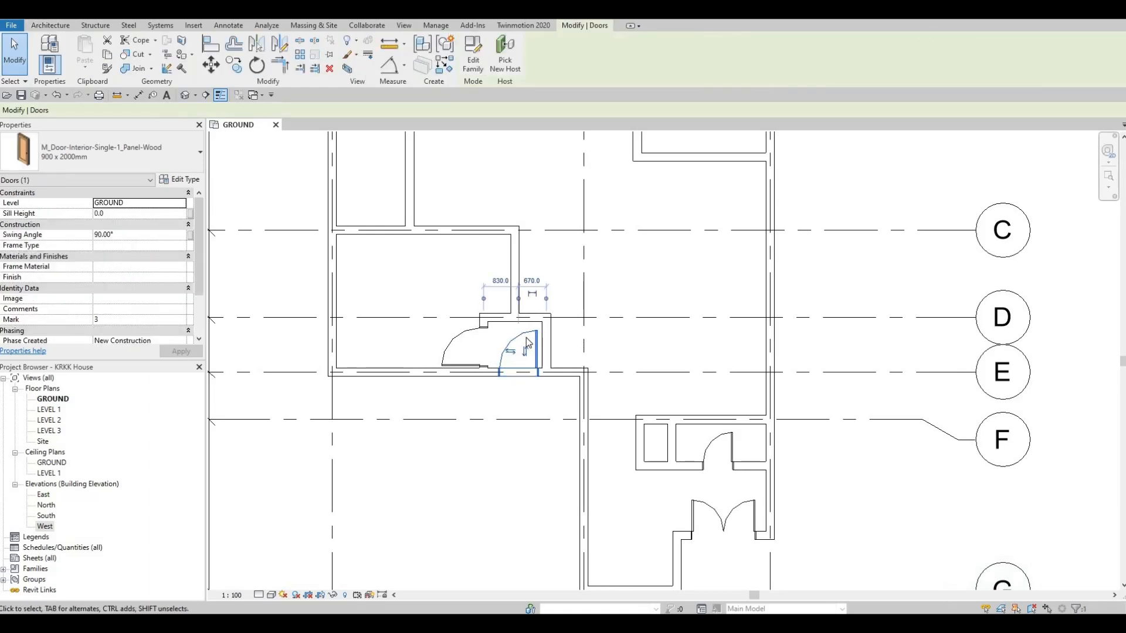
key("c")
key("s")
middle_click_drag(725, 139, 679, 276)
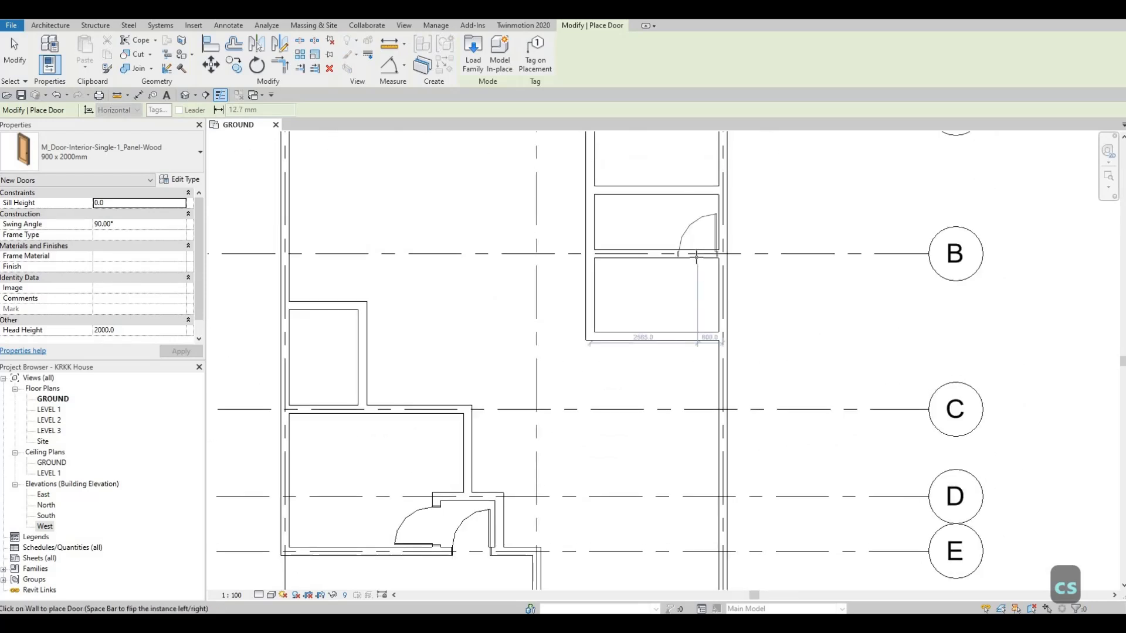
key("space")
key("space")
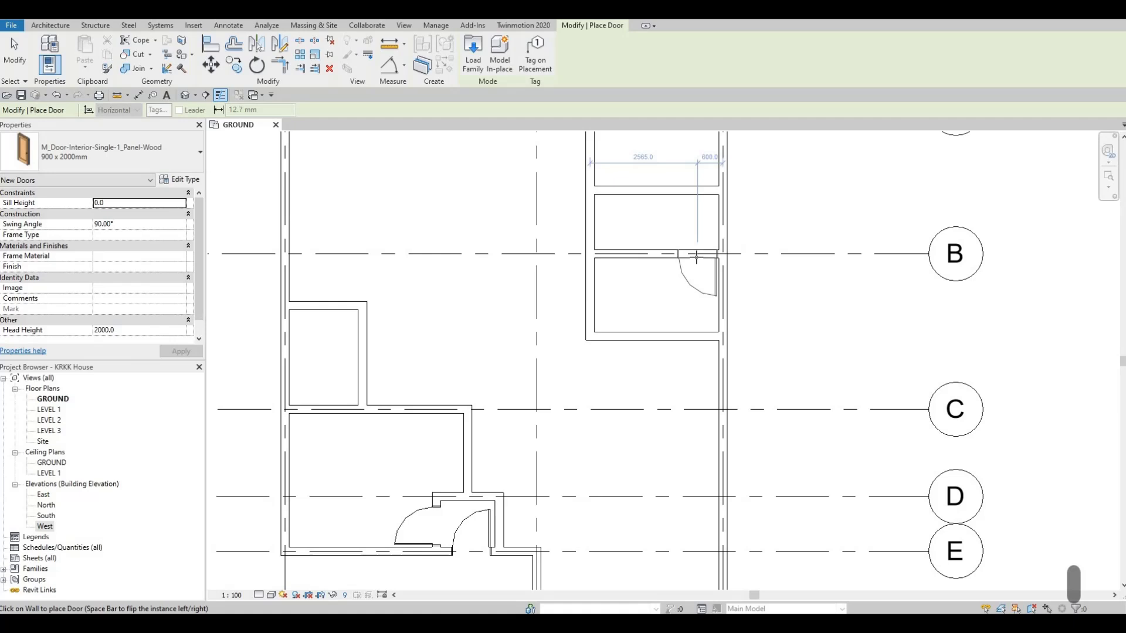
left_click(696, 256)
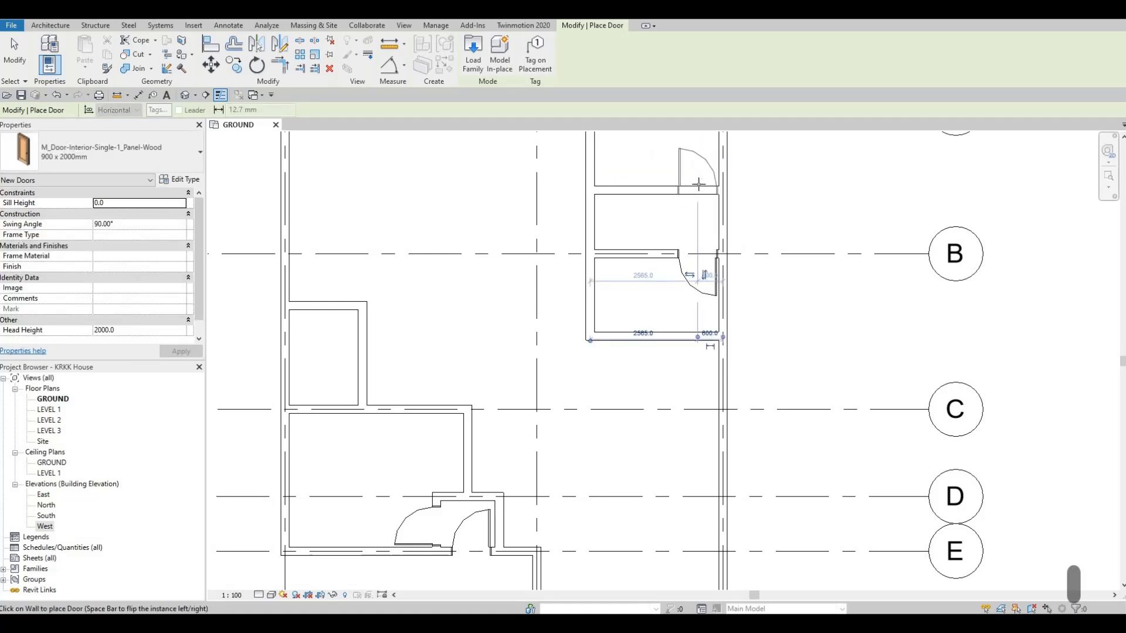
- Place a matching 900 x 2000mm door in the next partition north of grid B, near the east wall, swinging north
key("space")
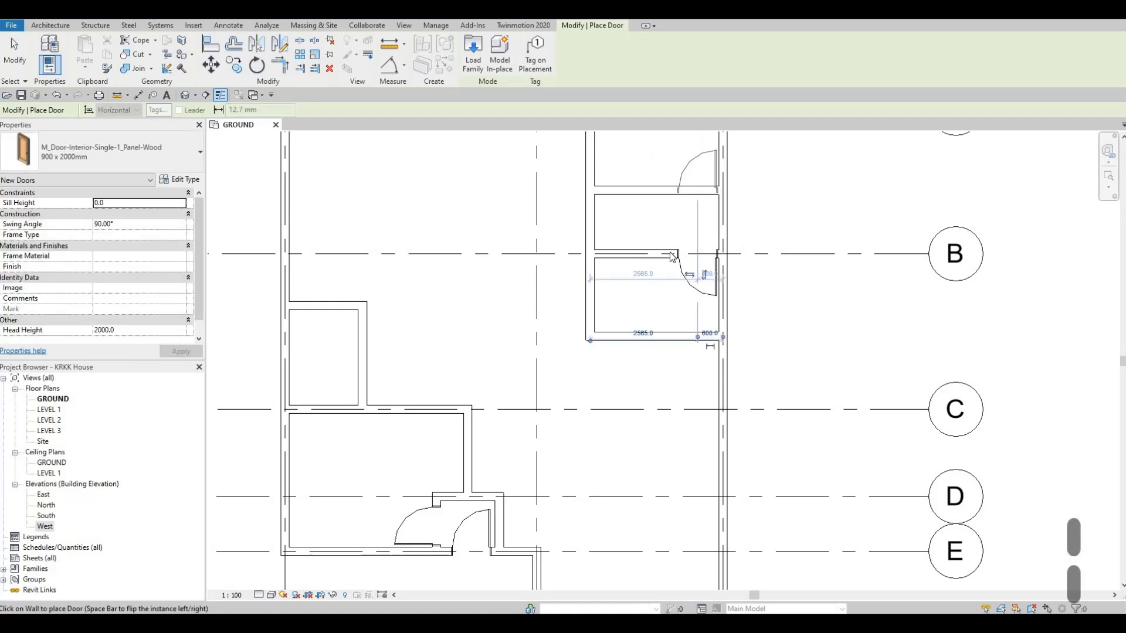
key("Escape")
key("Escape")
key("Escape")
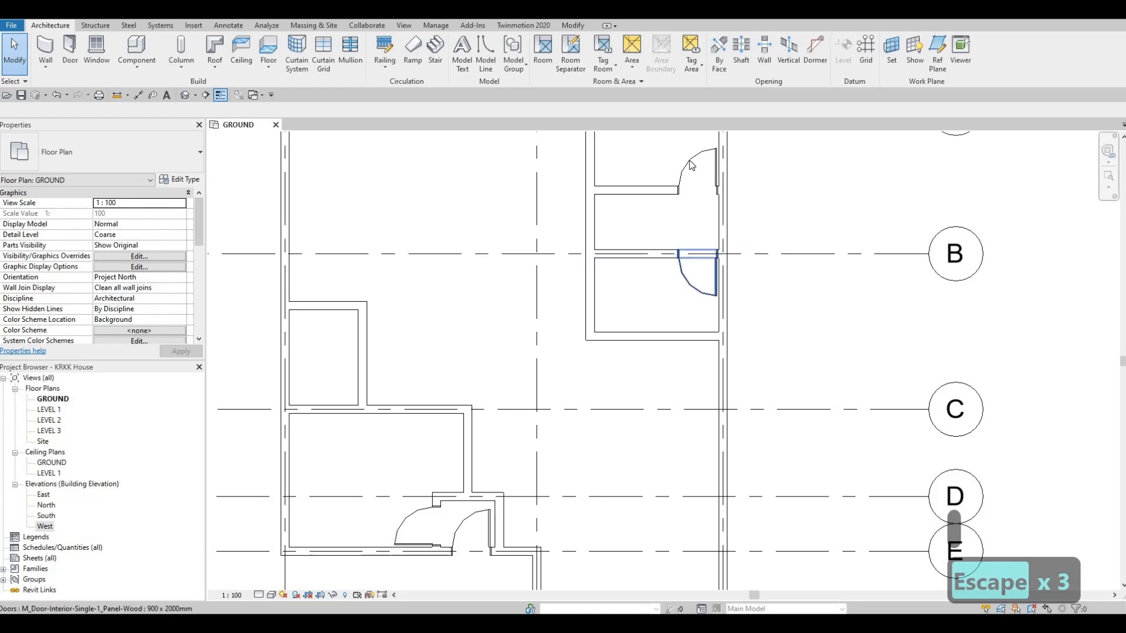
- Change both new doors in the northeast rooms to the 700 x 2000mm type
left_click(698, 172)
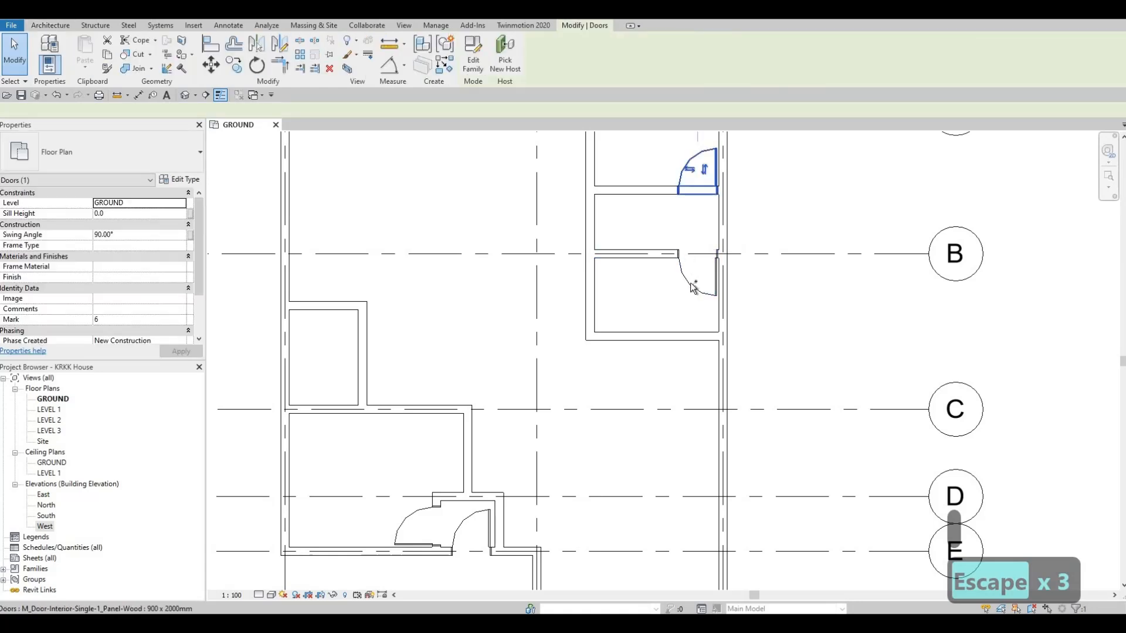
left_click(141, 160)
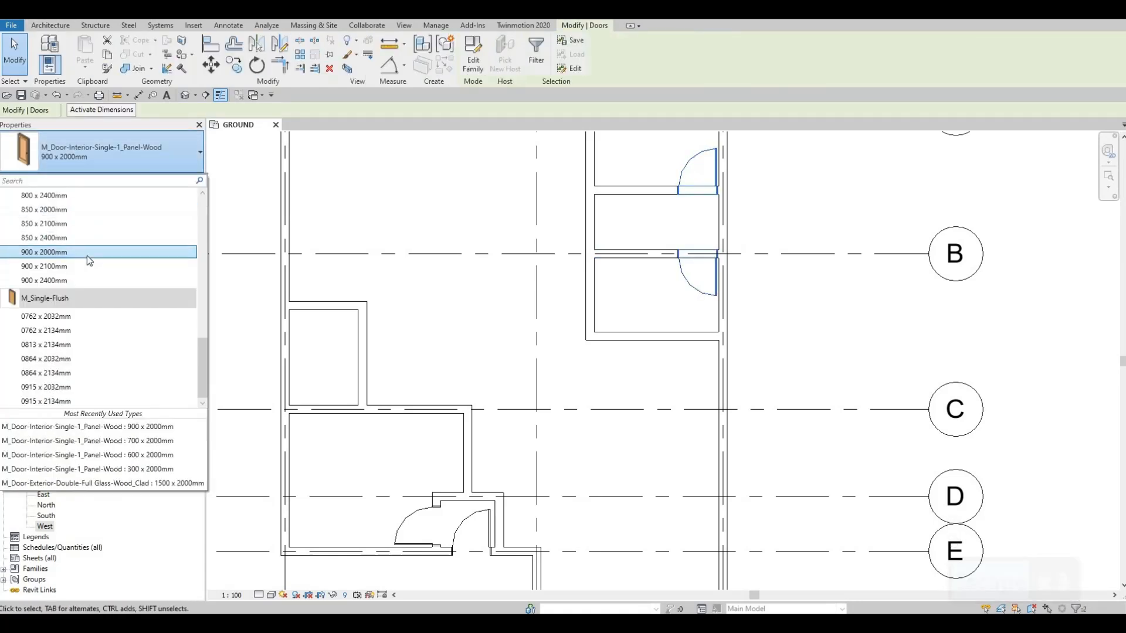
scroll(88, 255, "up", 2)
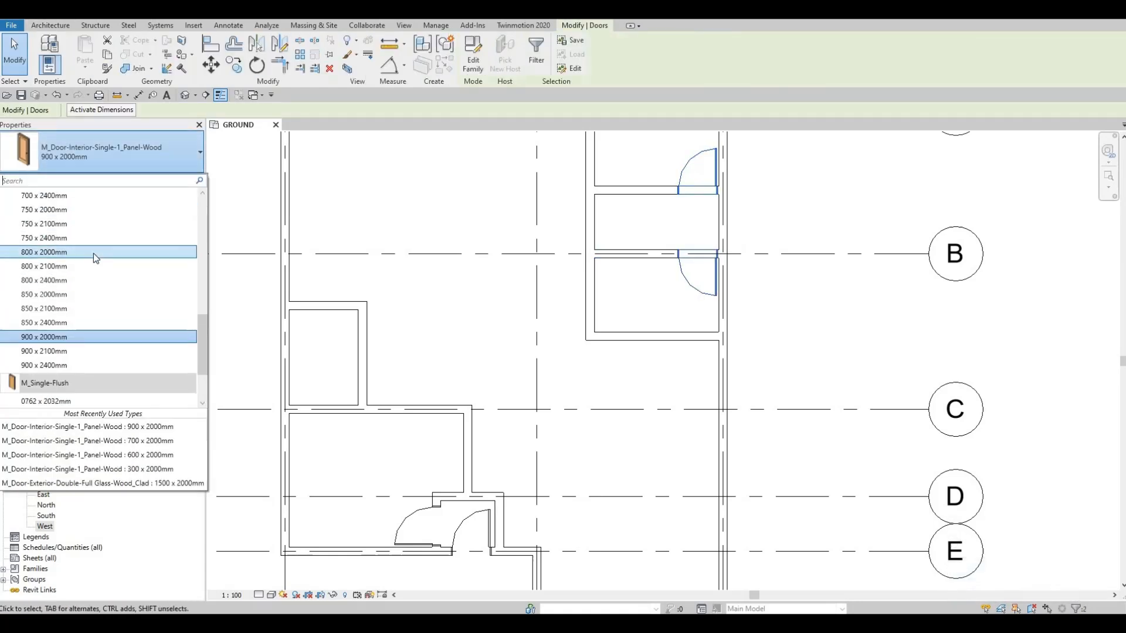
scroll(75, 237, "up", 2)
left_click(72, 226)
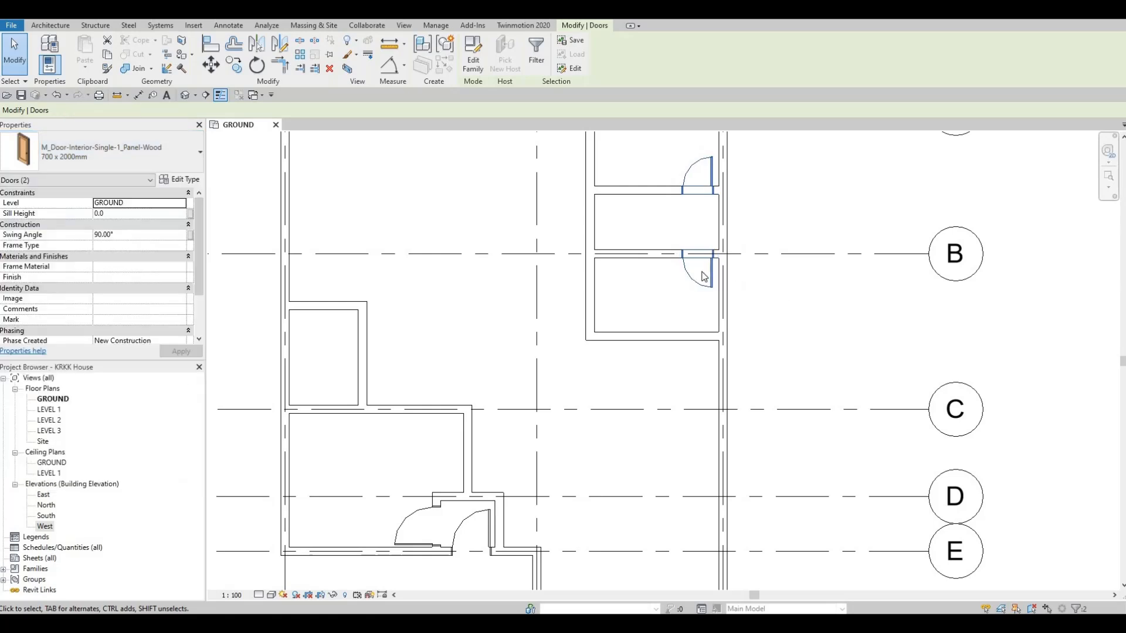
key("Escape")
key("Escape")
- Nudge the two 700 x 2000mm doors in the northeast rooms slightly east together
middle_click_drag(658, 315, 638, 338)
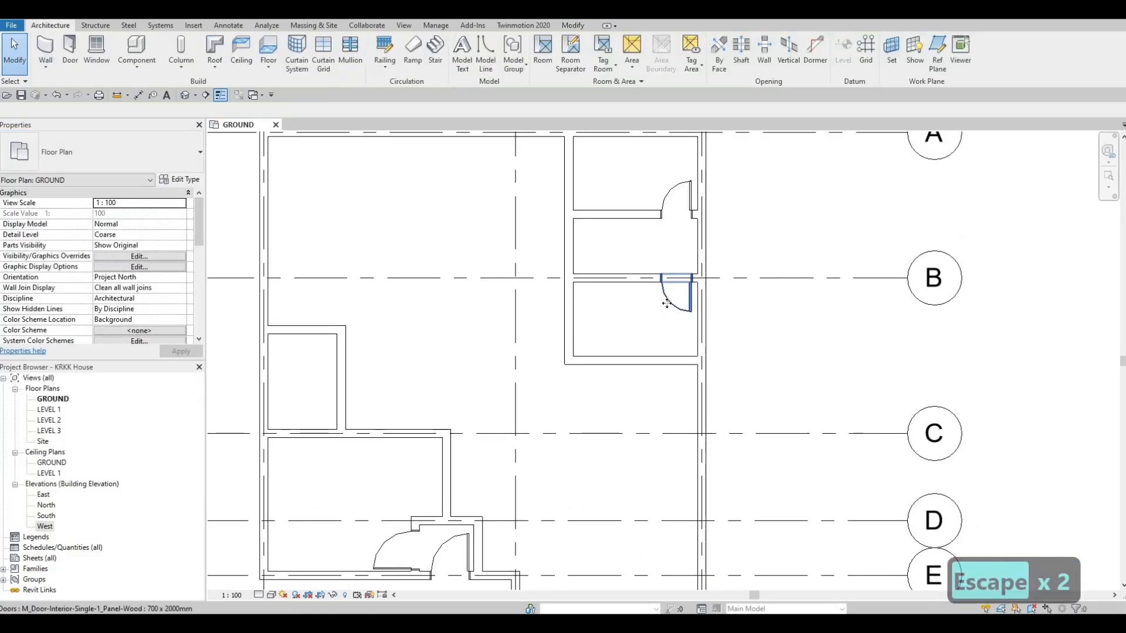
key("ctrl+Left")
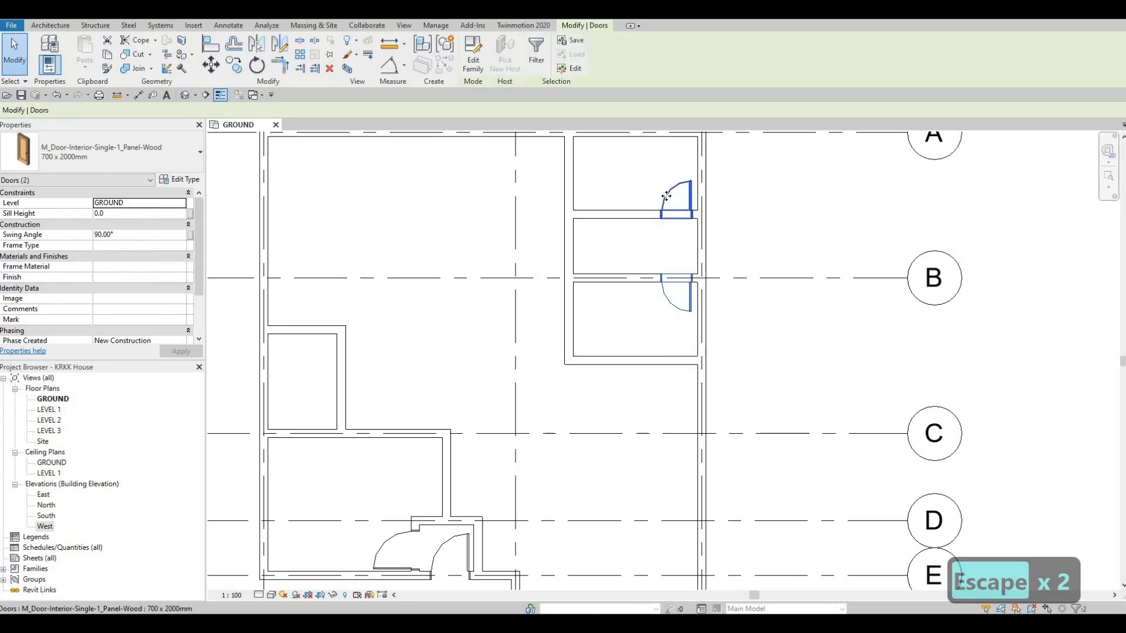
key("Right")
key("Right")
key("Left")
key("Escape")
key("Escape")
key("Escape")
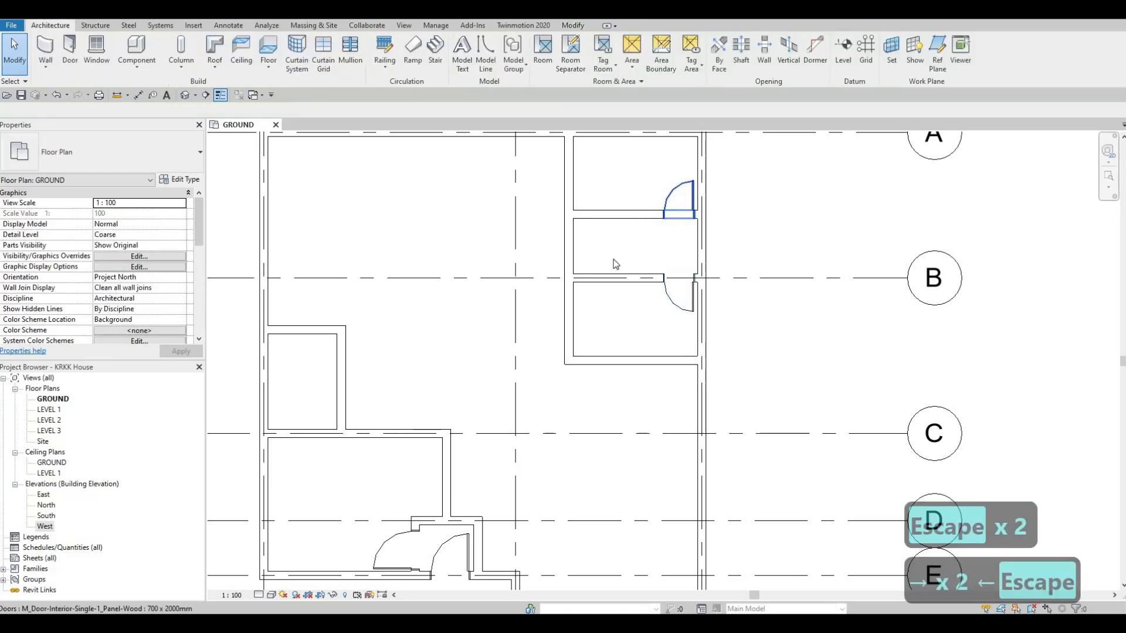
- Draw an INTERIOR WALL 1 partition from the grid B wall north to the next partition, 1100 mm from the east wall
left_click(617, 281)
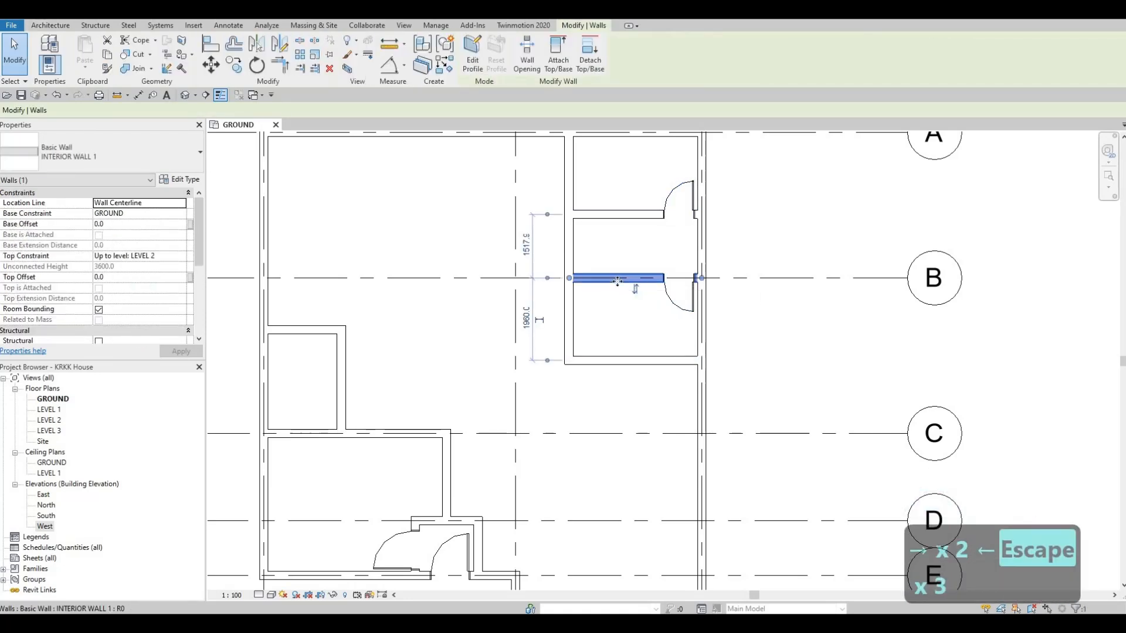
key("c")
key("s")
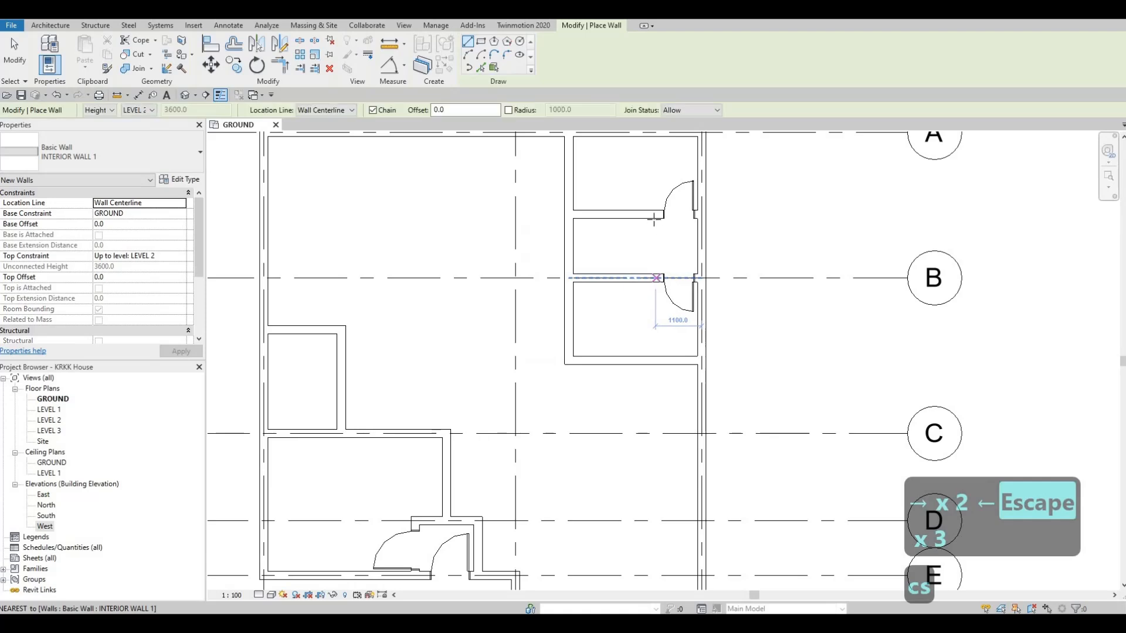
left_click(655, 279)
left_click(655, 214)
key("Escape")
key("Escape")
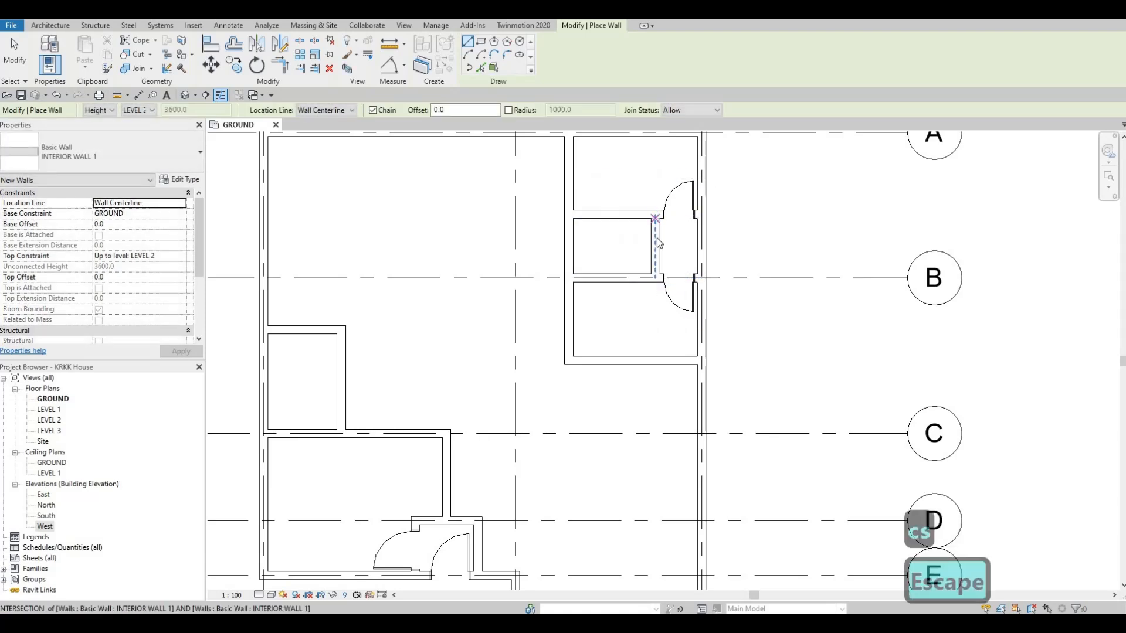
- Try nudging the new short partition east, and move it back west
scroll(657, 238, "up", 2)
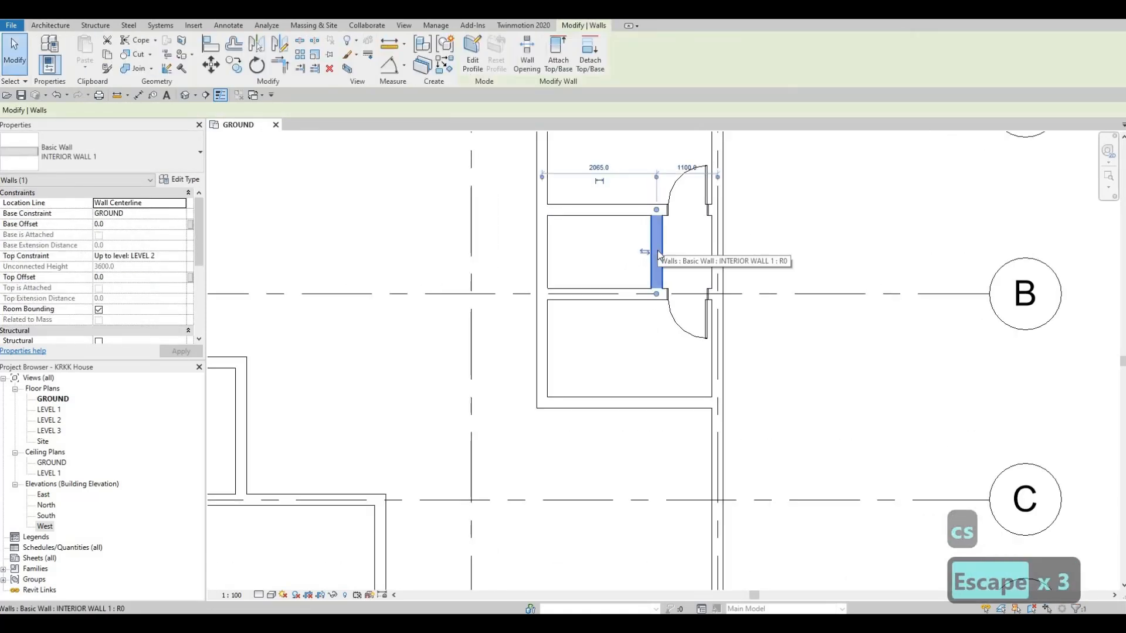
key("Right")
key("Left")
key("Escape")
key("Escape")
key("Escape")
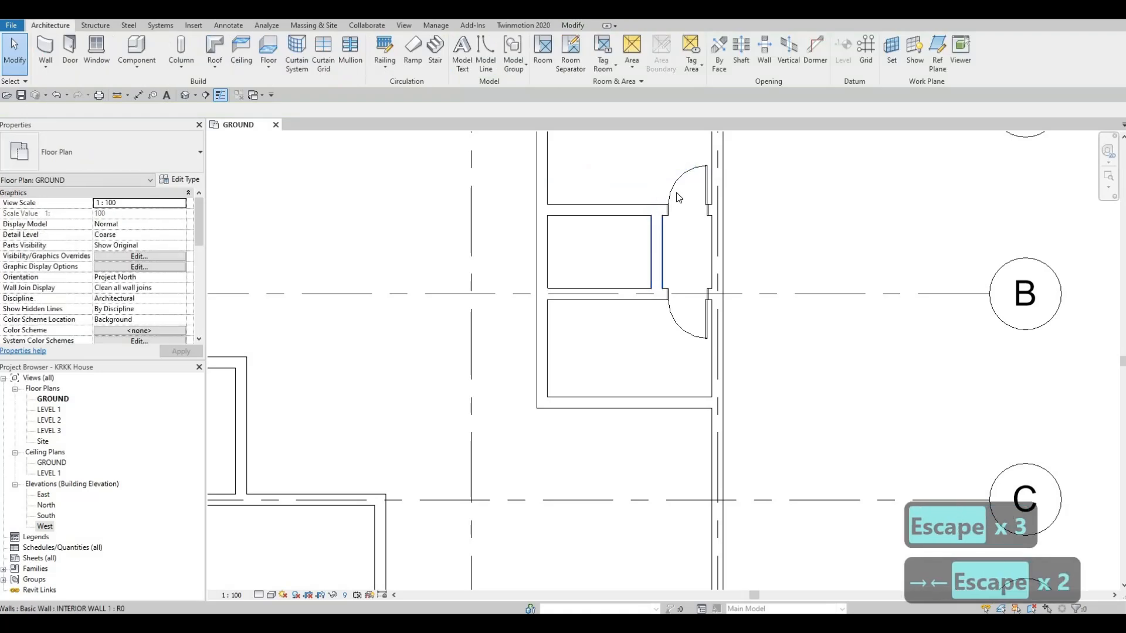
- Place a 700 x 2000mm door in the short partition, 500 mm north of grid B, swinging west into the middle room
left_click(677, 187)
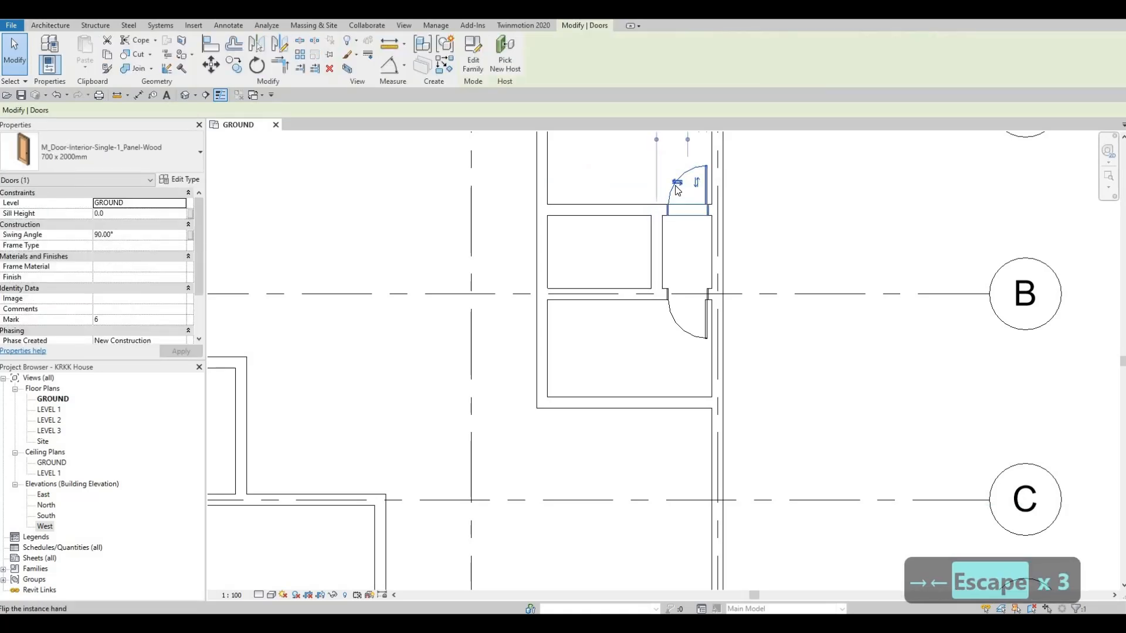
key("c")
key("s")
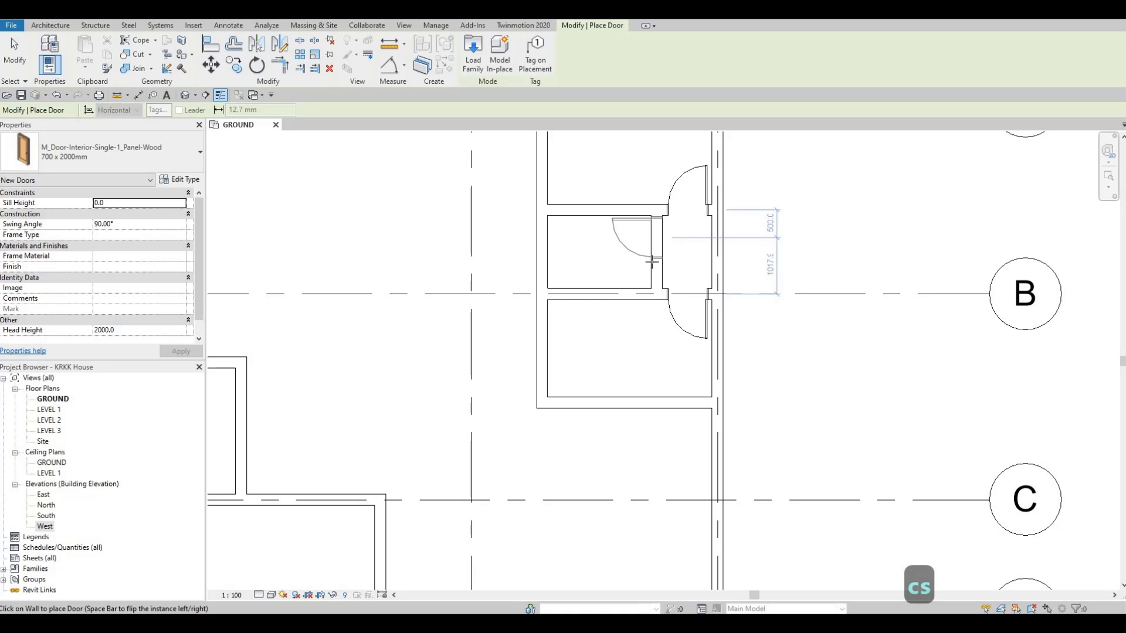
scroll(650, 237, "up", 2)
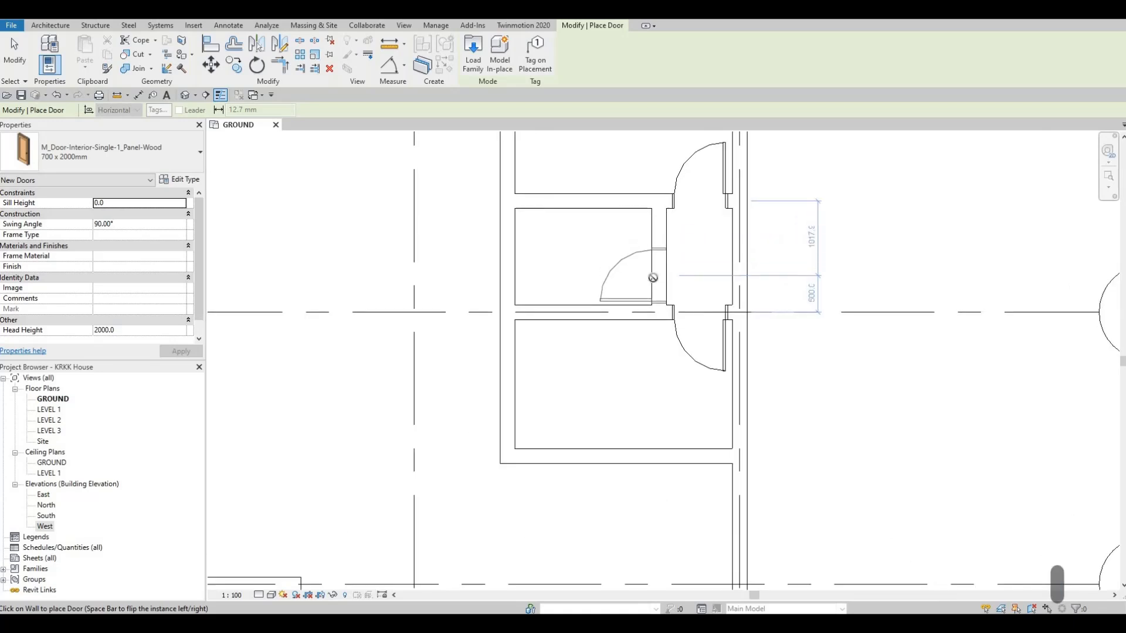
left_click(653, 277)
key("Escape")
key("Escape")
scroll(716, 206, "down", 4)
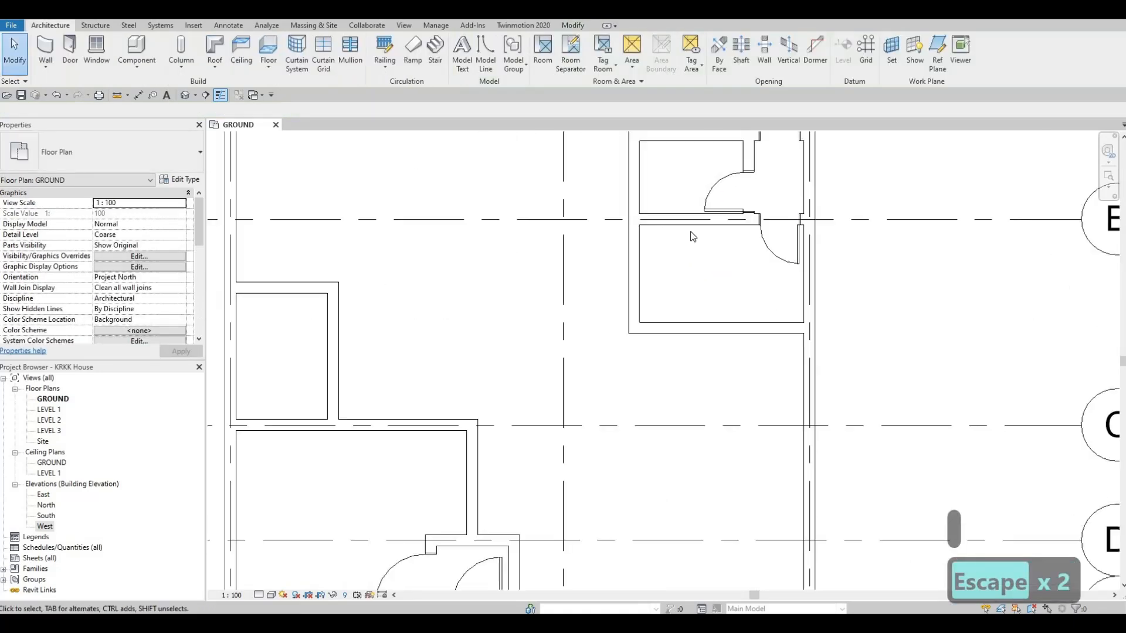
- Select the northeast rooms' long west partition and reference its east-side temporary dimension to the east exterior wall
middle_click_drag(754, 318, 651, 376)
scroll(683, 323, "down", 2)
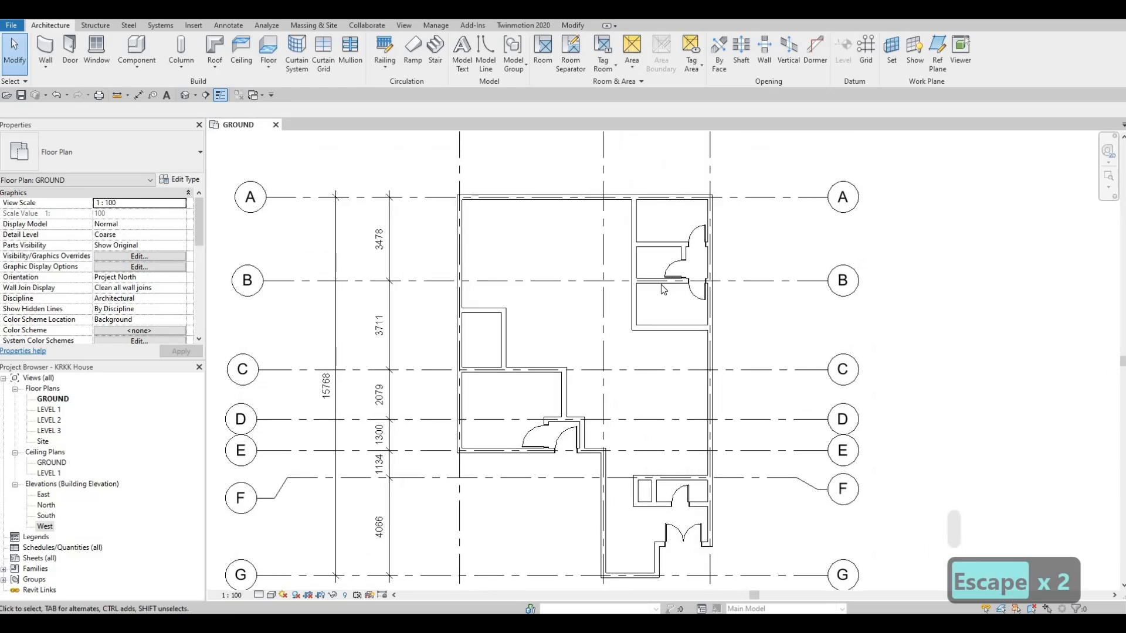
scroll(686, 244, "up", 3)
scroll(683, 243, "up", 3)
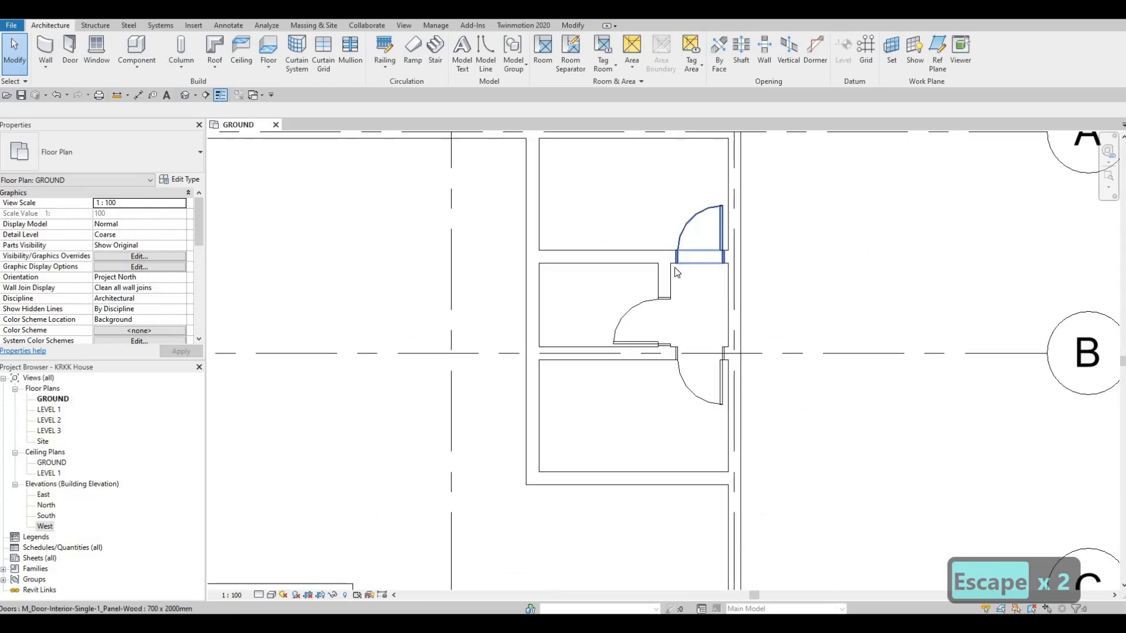
scroll(600, 257, "down", 2)
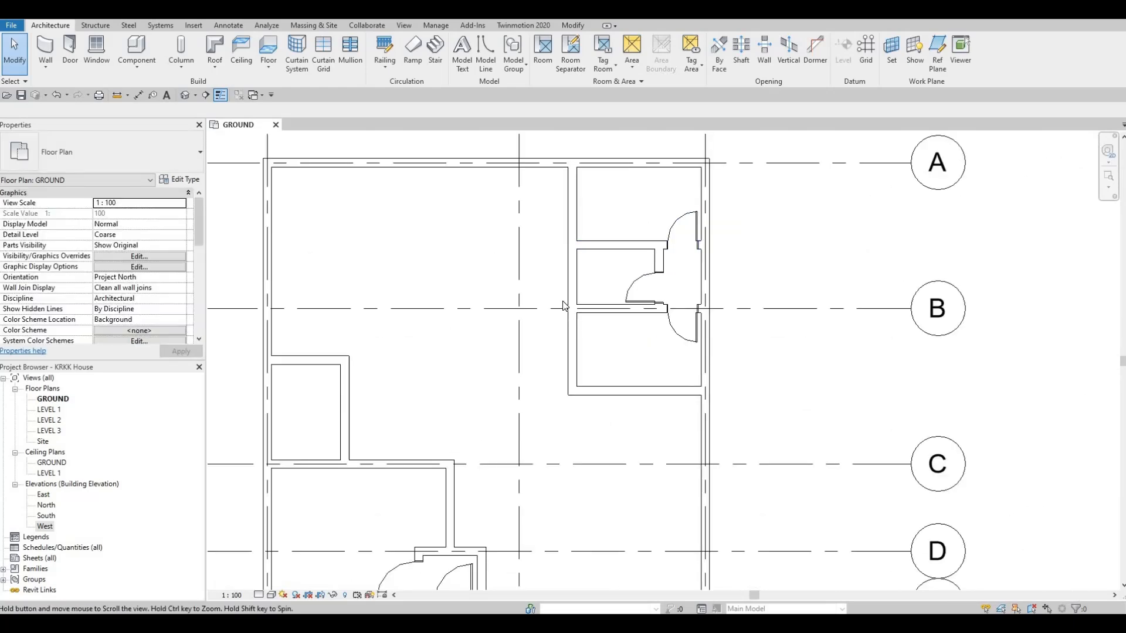
scroll(586, 316, "down", 1)
middle_click_drag(605, 246, 590, 303)
left_click(588, 304)
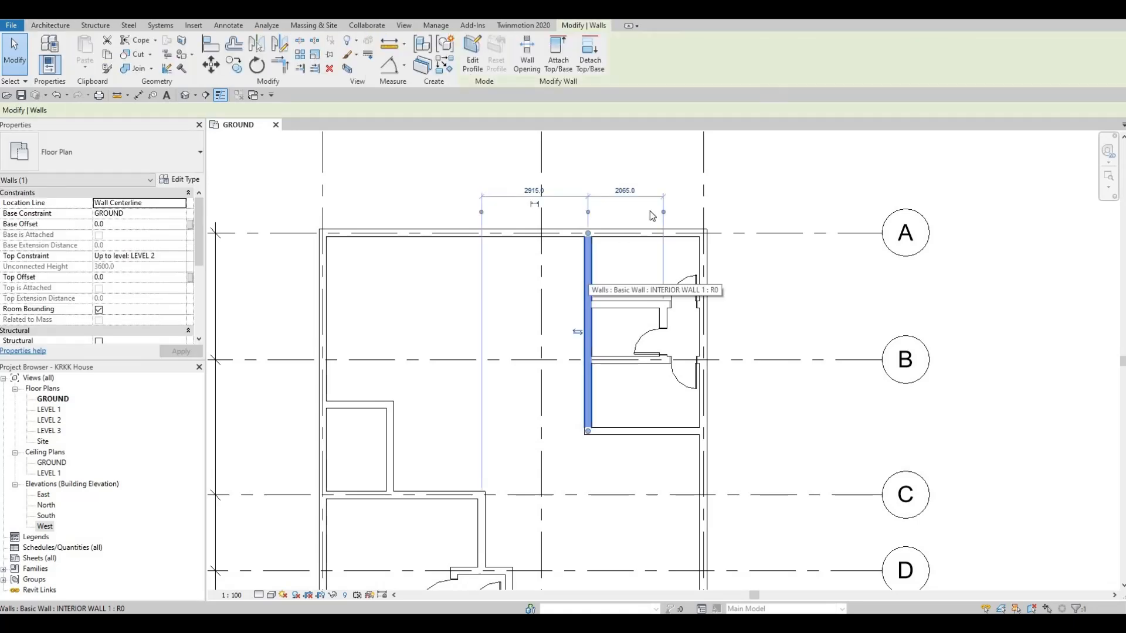
left_click_drag(663, 211, 705, 222)
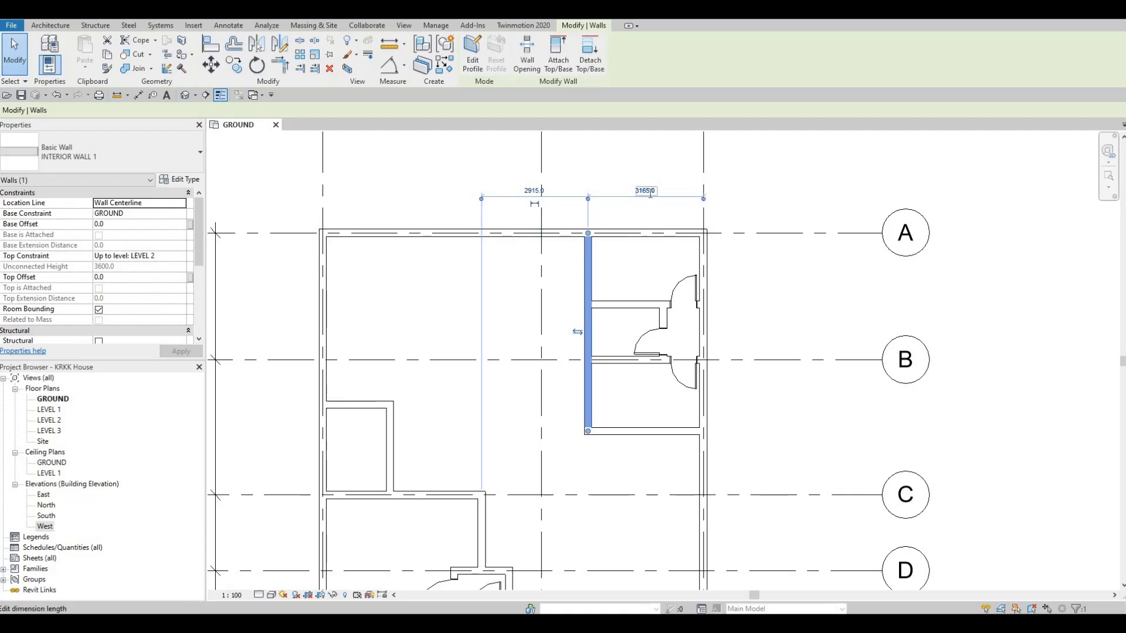
- Set the west partition's distance from the east exterior wall to 3200 mm
left_click(650, 192)
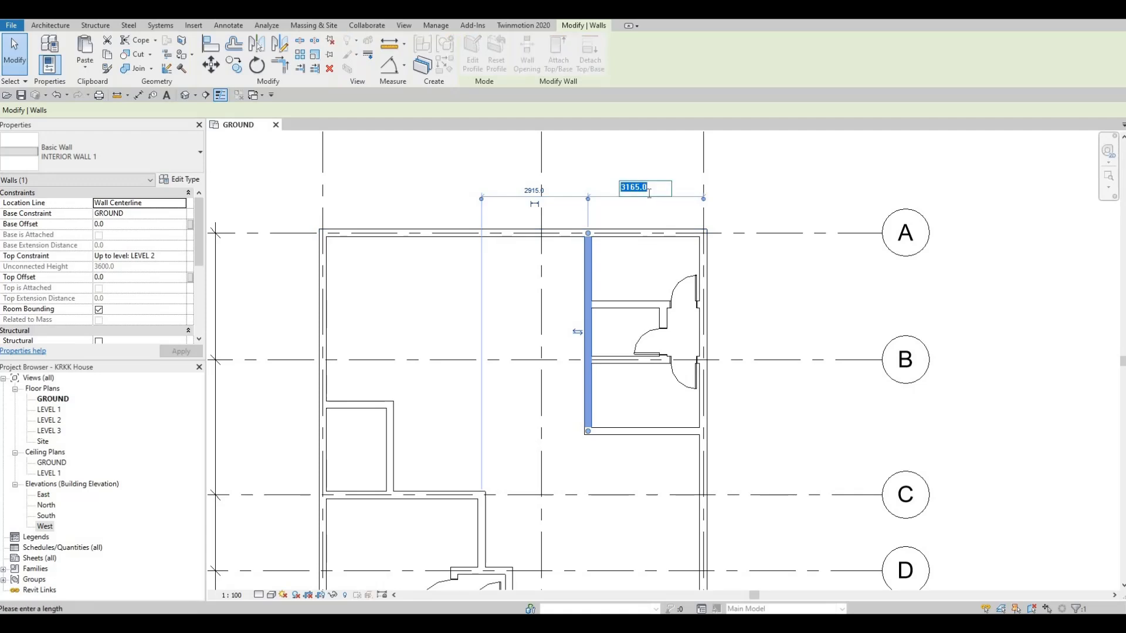
type("3200")
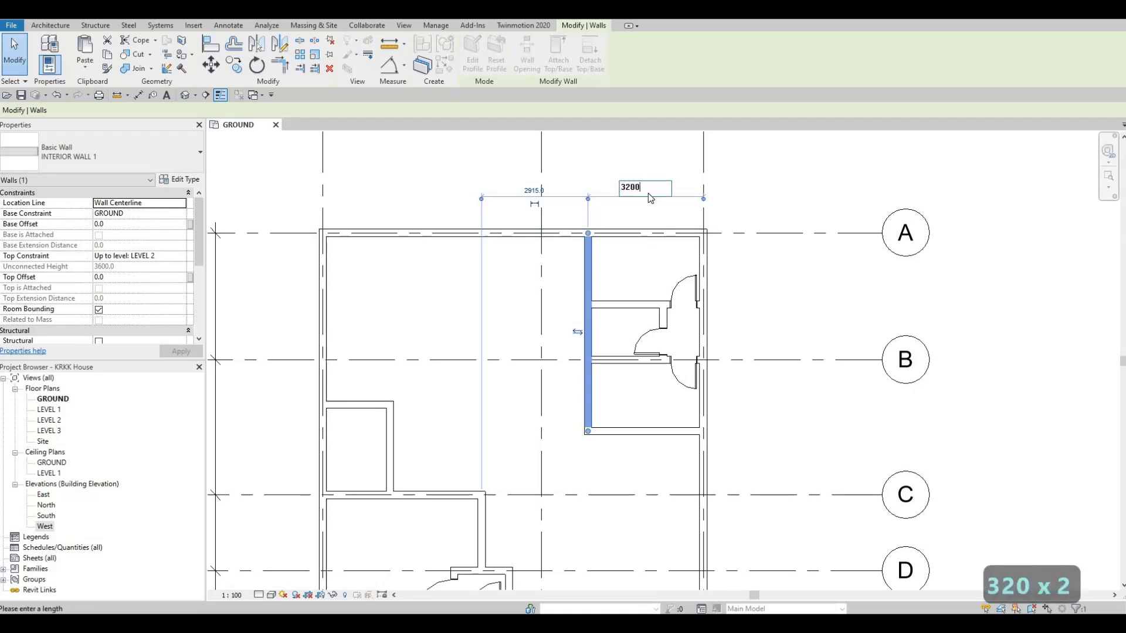
key("Return")
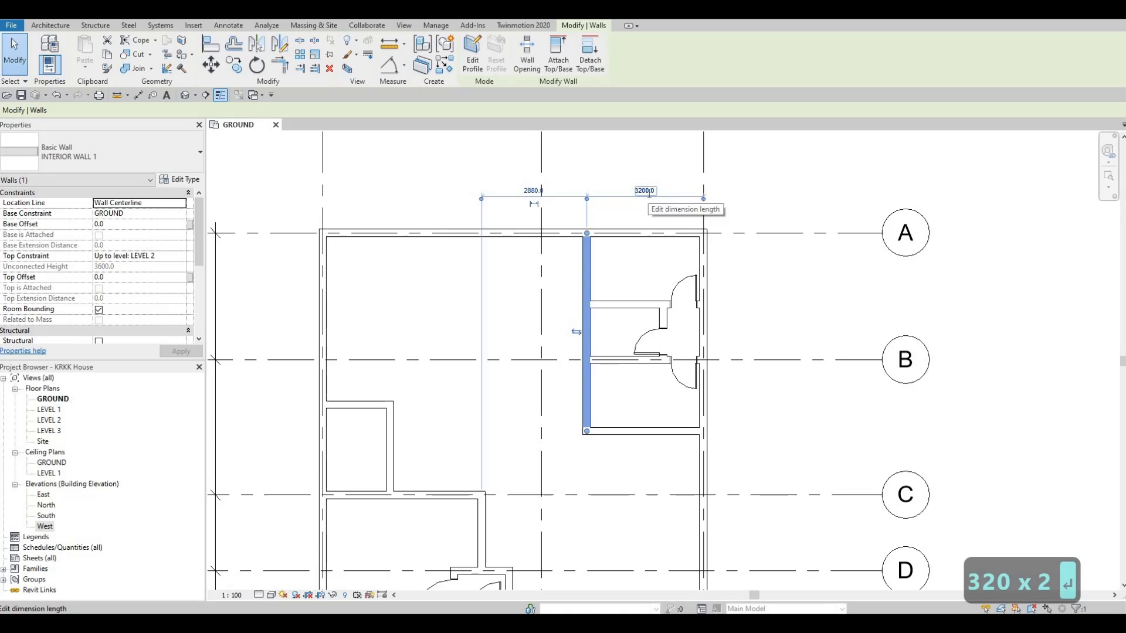
- Set the west partition's distance from the east exterior wall to 3250 mm and clear the selection
left_click(649, 192)
type("3")
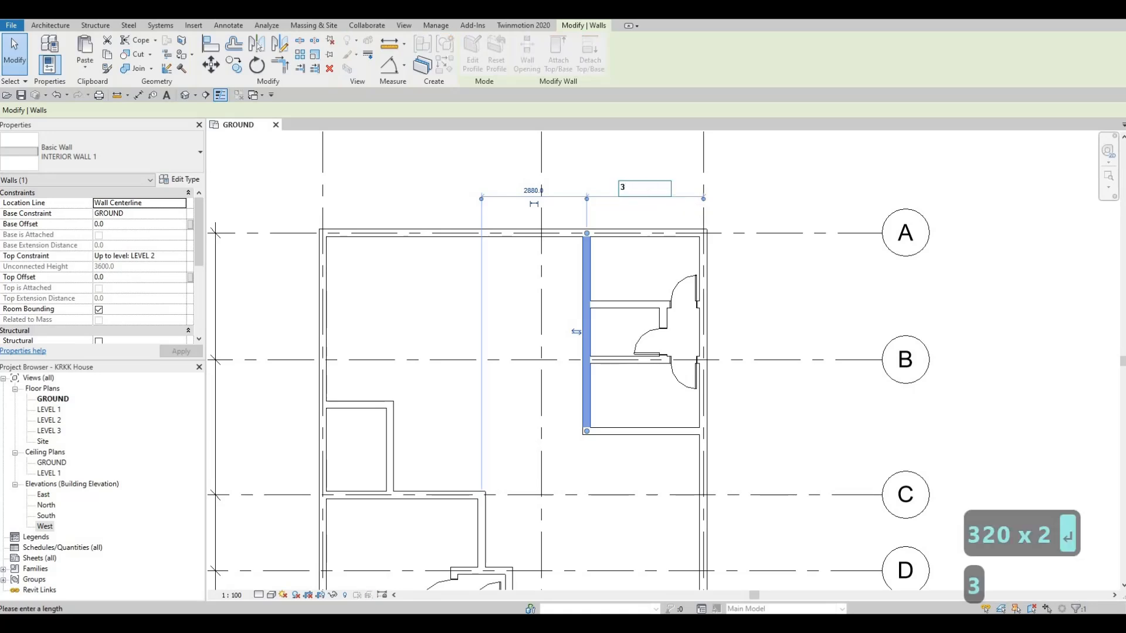
type("250")
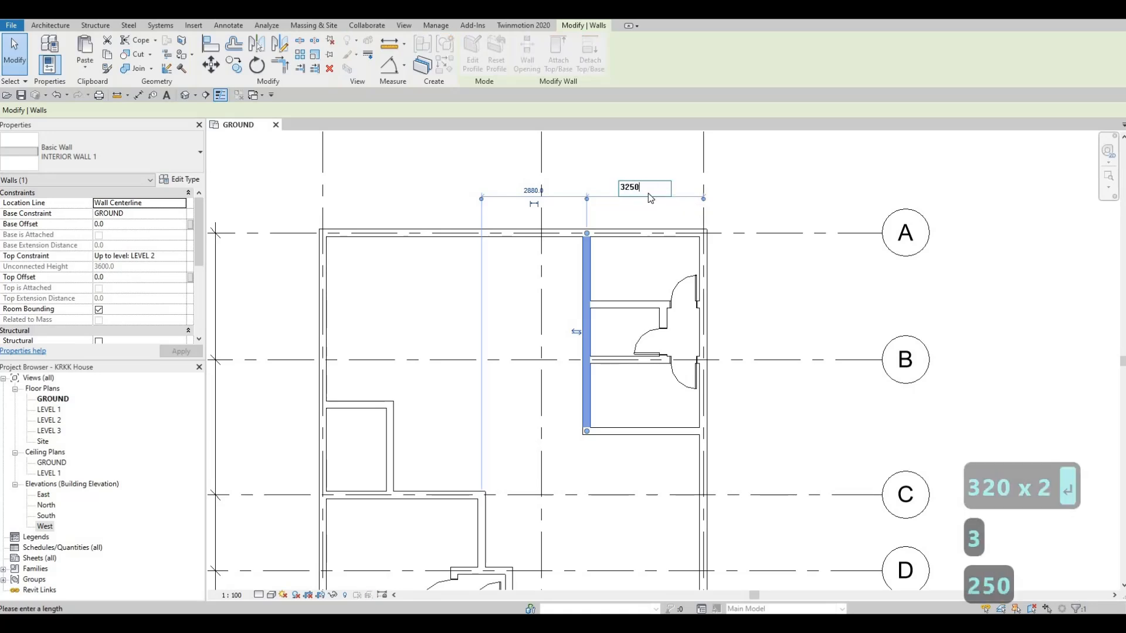
key("Return")
key("Escape")
key("Escape")
key("Escape")
scroll(604, 305, "up", 3)
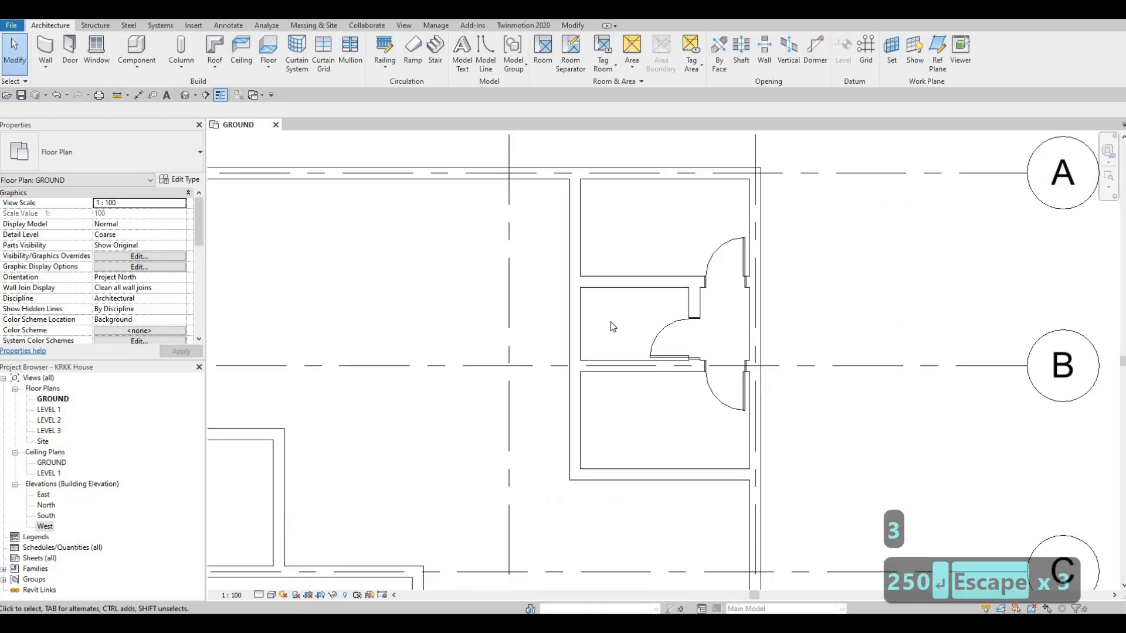
- Review the ground floor plan's partitions and doors to find rooms still without a door
scroll(540, 284, "down", 5)
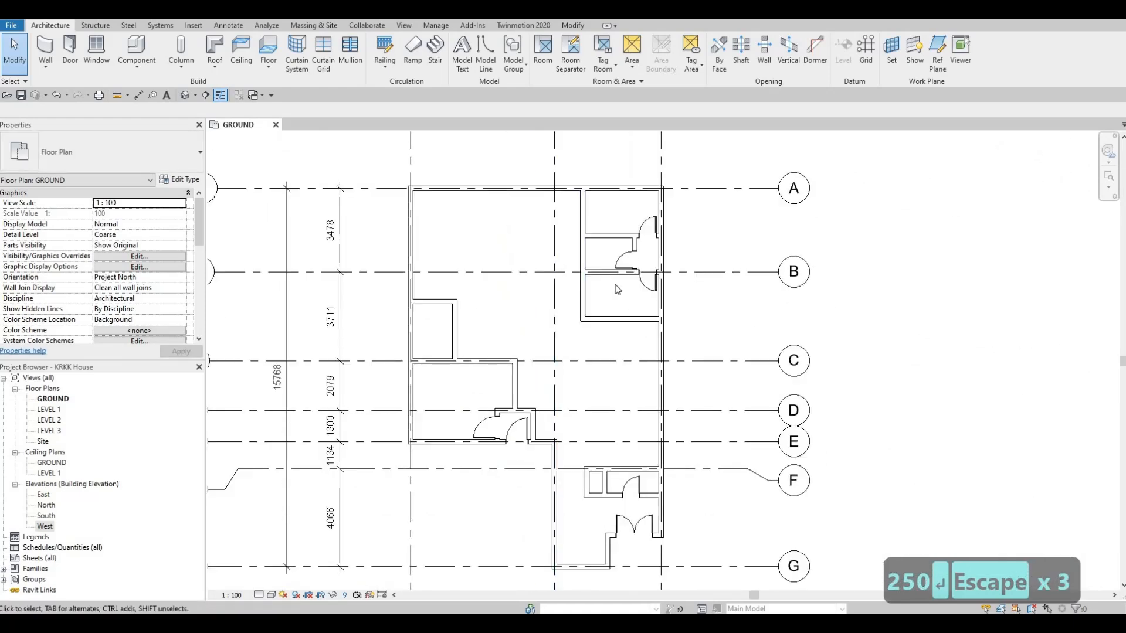
scroll(604, 310, "up", 4)
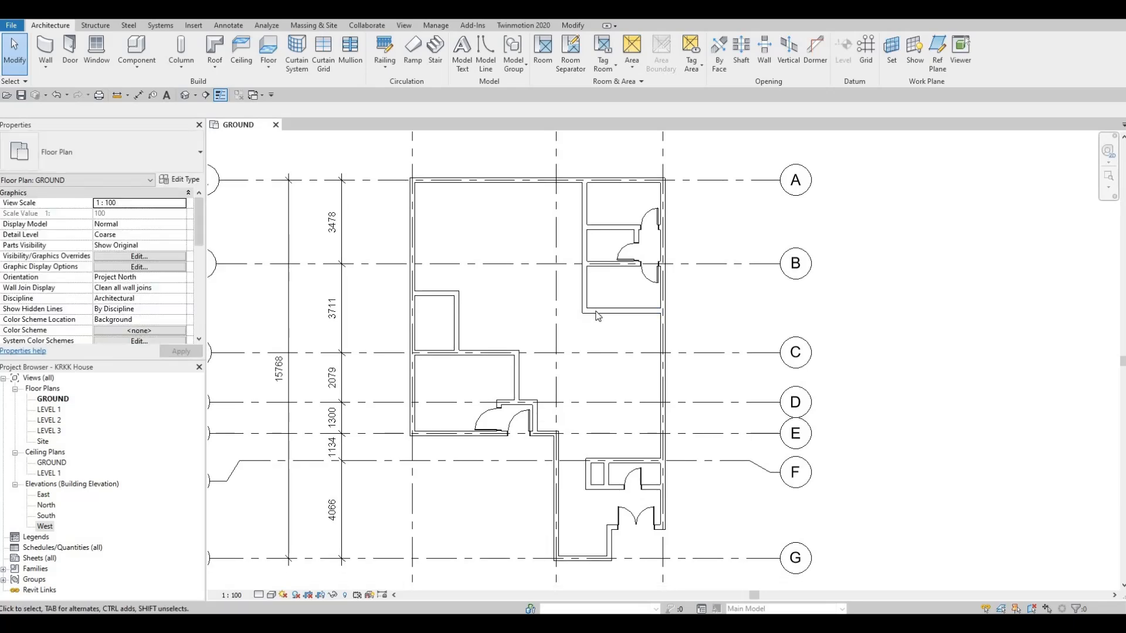
key("Escape")
key("Escape")
scroll(575, 320, "down", 2)
scroll(547, 313, "down", 1)
middle_click_drag(546, 313, 516, 305)
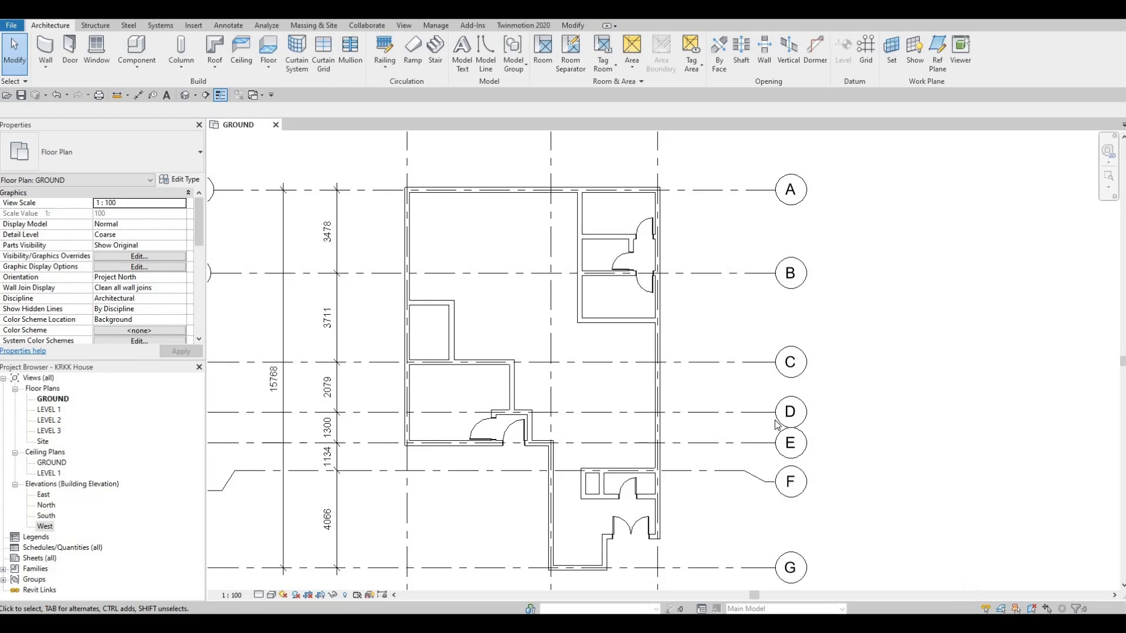
scroll(680, 337, "down", 3)
key("Escape")
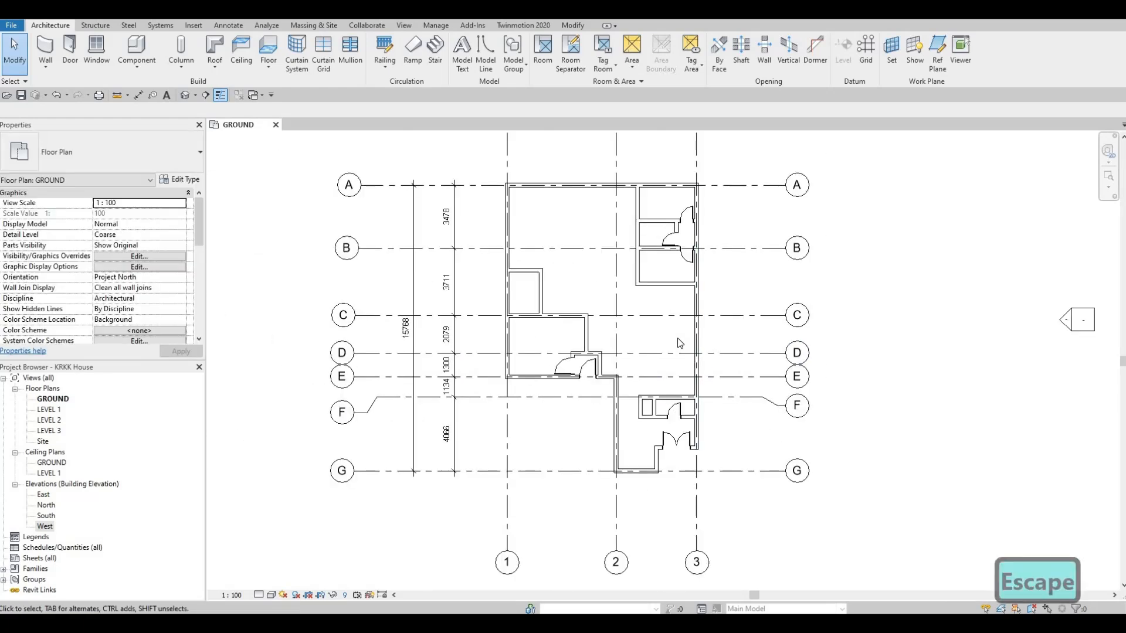
- Place a matching 700 x 2000mm interior door in the small west room's north wall, 500 mm from its east wall, swinging into the room
left_click(671, 242)
key("c")
key("s")
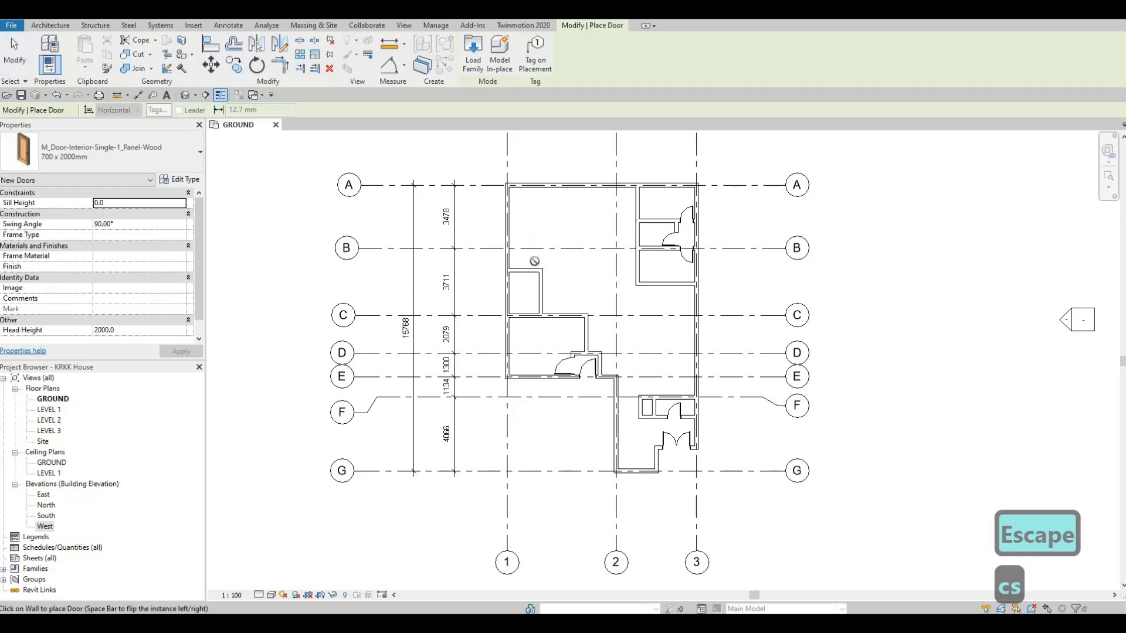
scroll(527, 273, "up", 2)
scroll(521, 273, "up", 2)
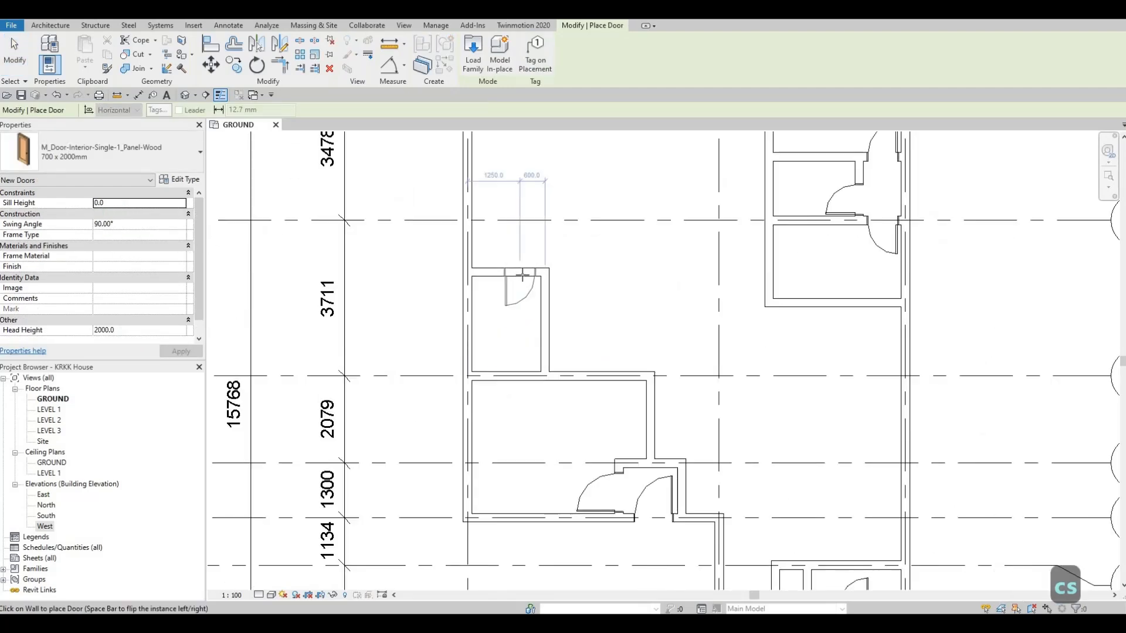
left_click(545, 289)
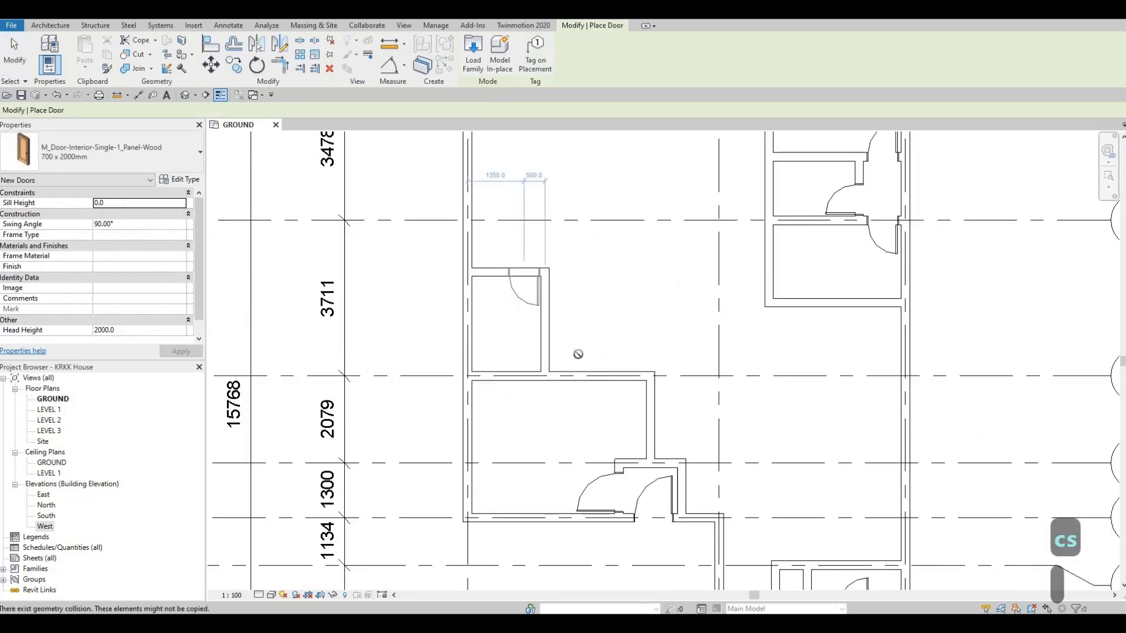
middle_click_drag(562, 433, 569, 353)
key("Escape")
key("Escape")
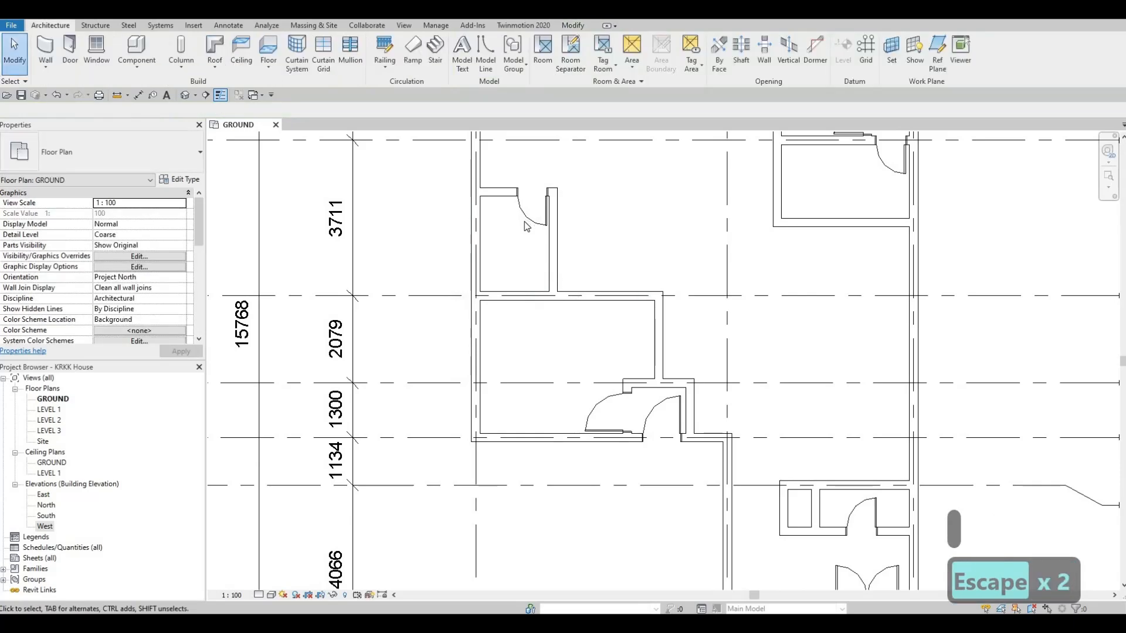
- Place a matching 1500 x 2000mm exterior double glass door centred in the partition between grids C and D, swinging east
scroll(573, 332, "down", 2)
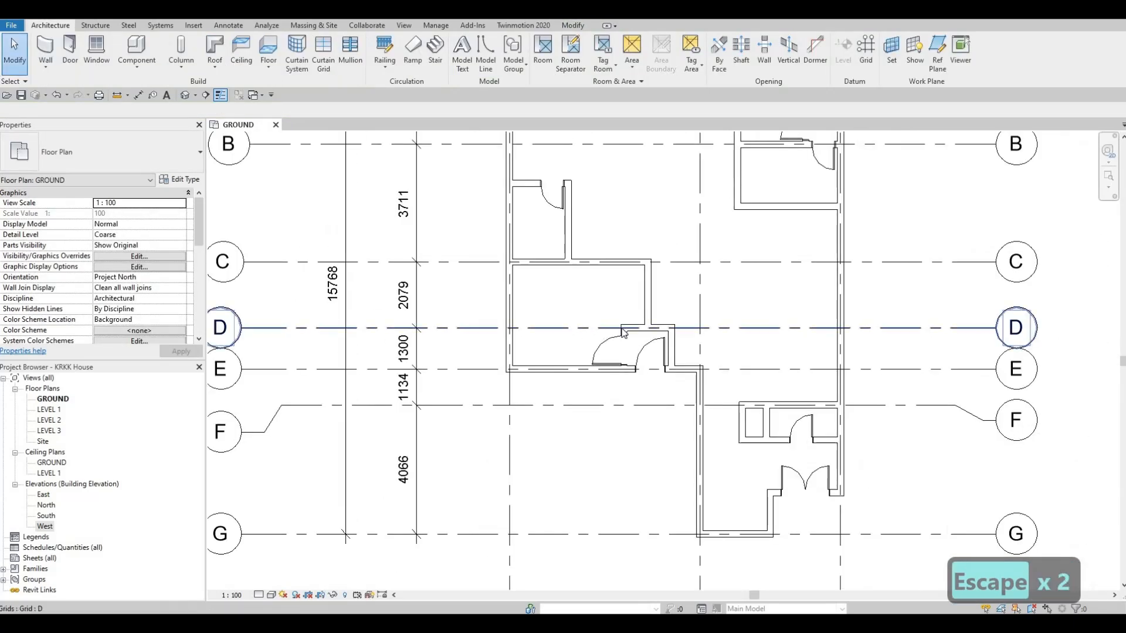
scroll(581, 311, "down", 1)
scroll(599, 268, "up", 1)
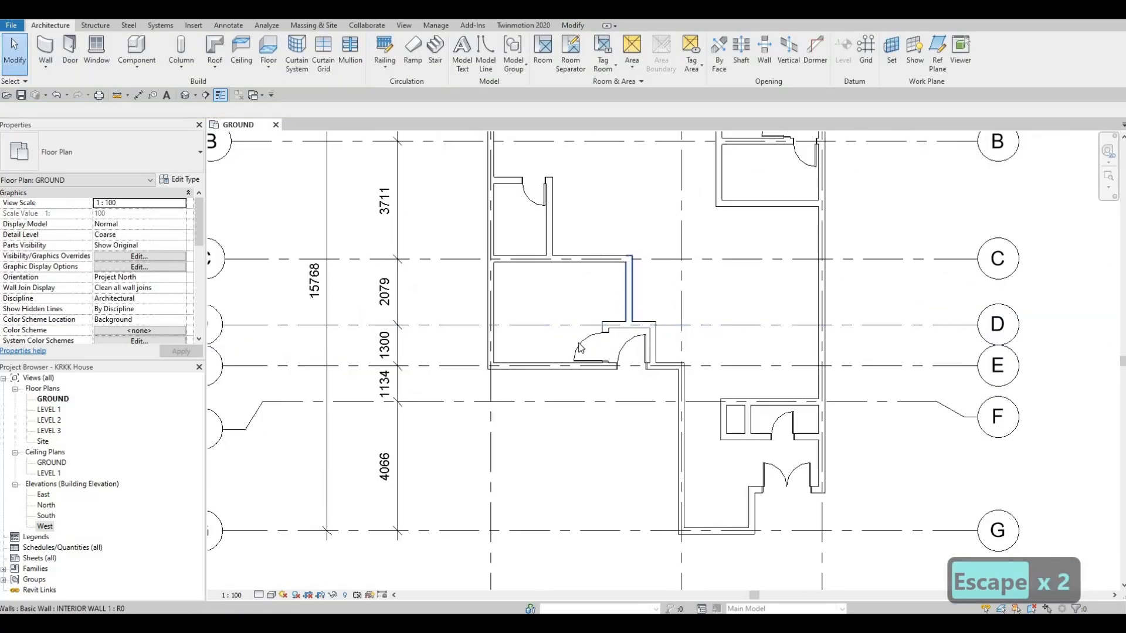
middle_click_drag(601, 270, 582, 249)
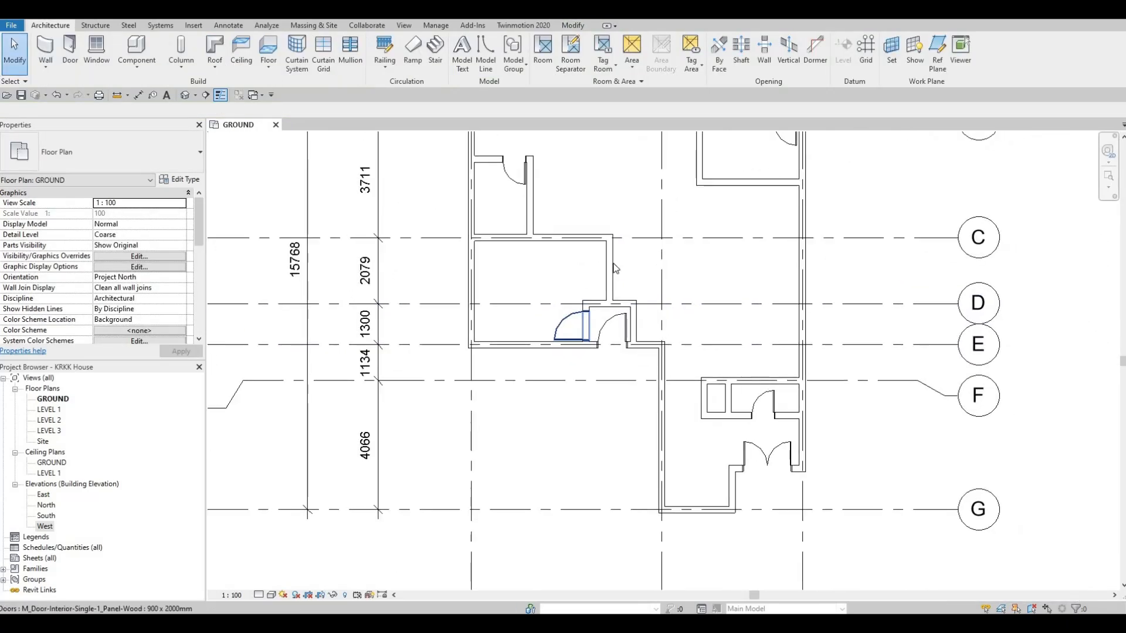
left_click(774, 461)
key("c")
key("s")
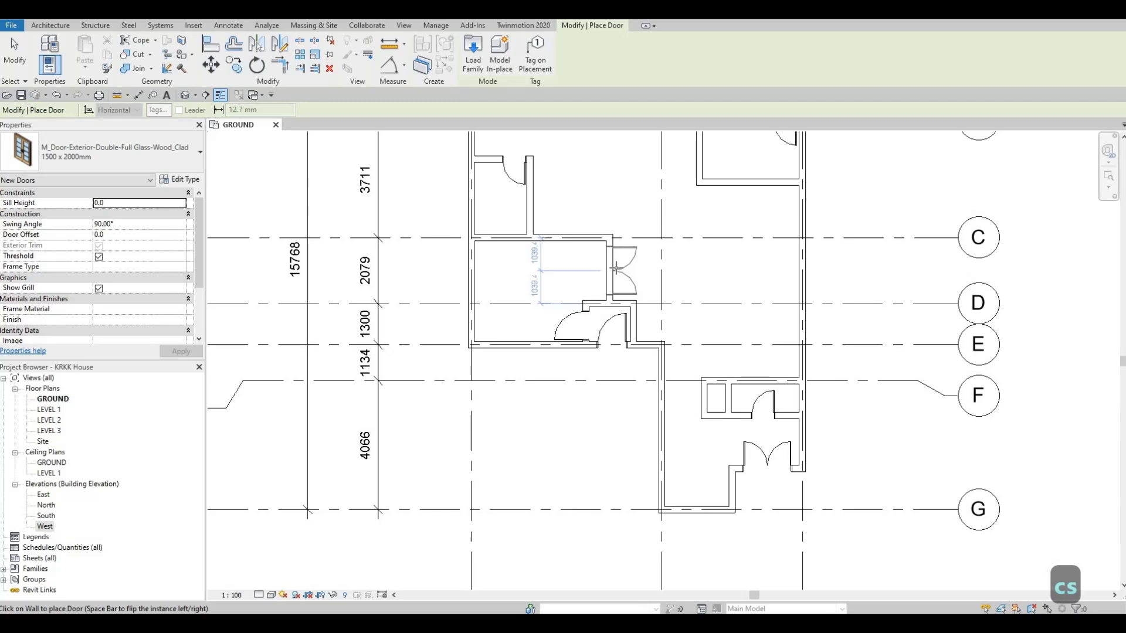
left_click(615, 269)
key("Escape")
key("Escape")
key("Escape")
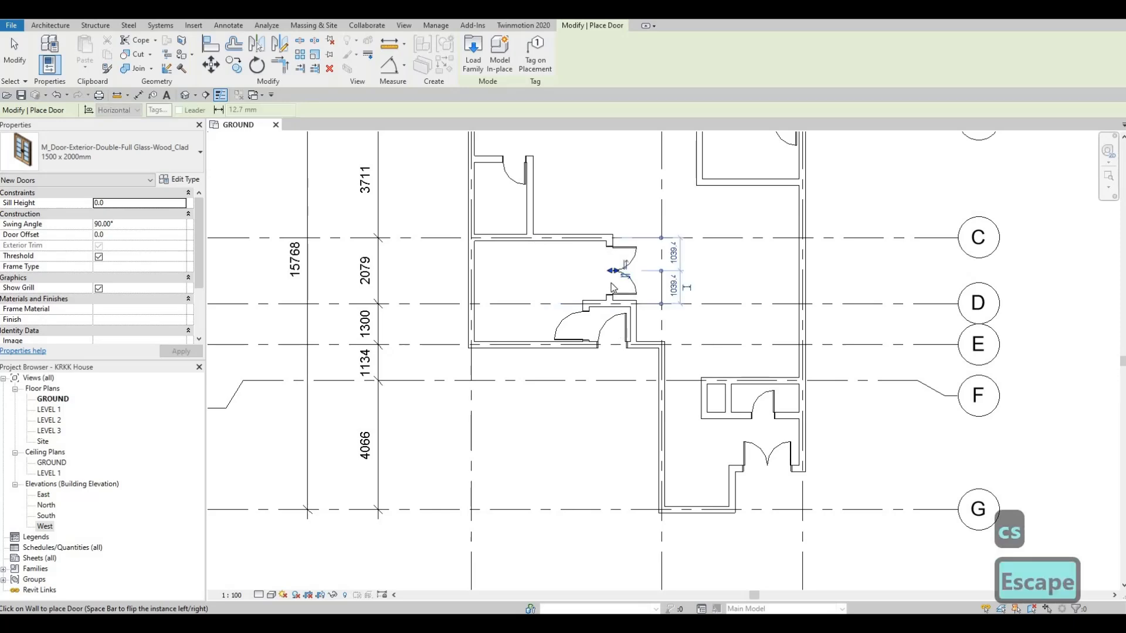
- Inspect the new double door's position between grids C and D and its relation to the surrounding plan
scroll(613, 302, "up", 3)
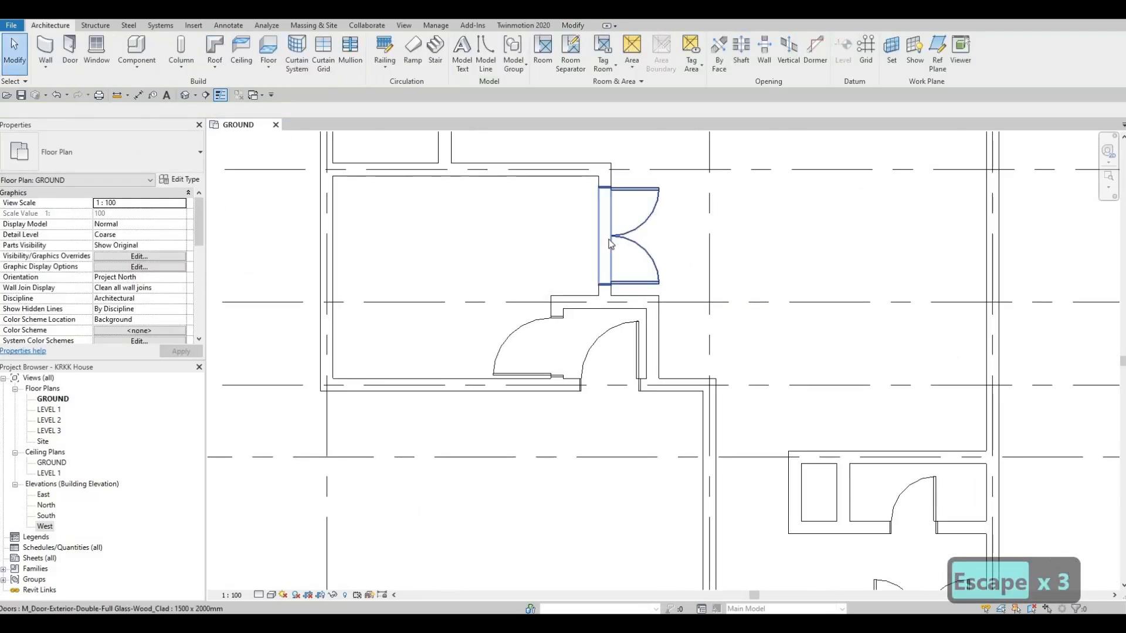
left_click(640, 249)
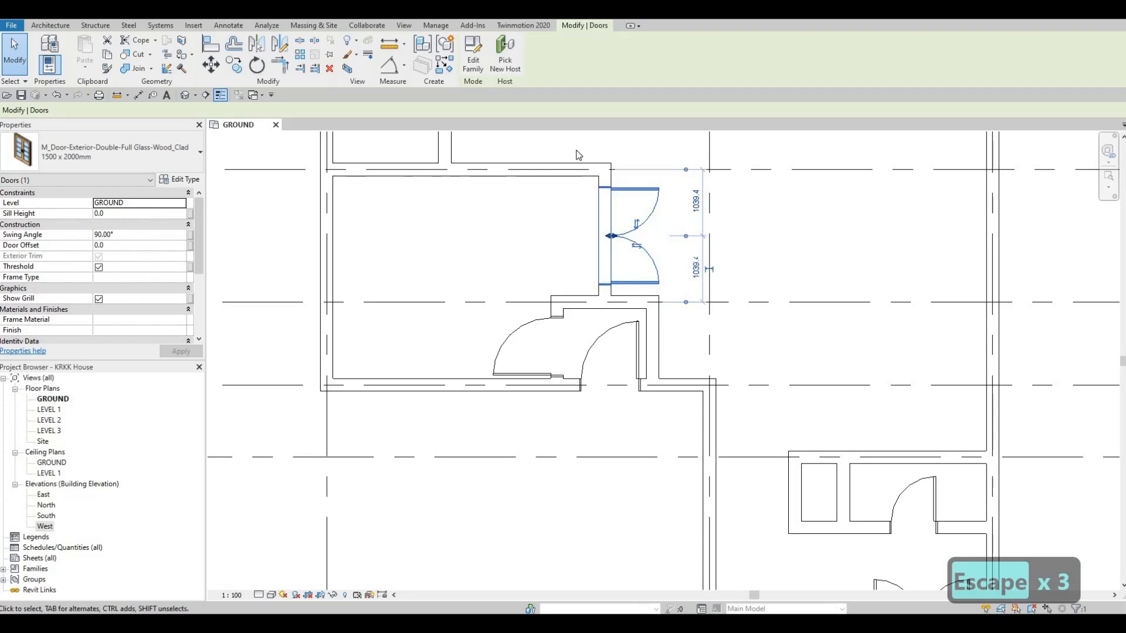
scroll(522, 240, "down", 4)
scroll(510, 254, "up", 2)
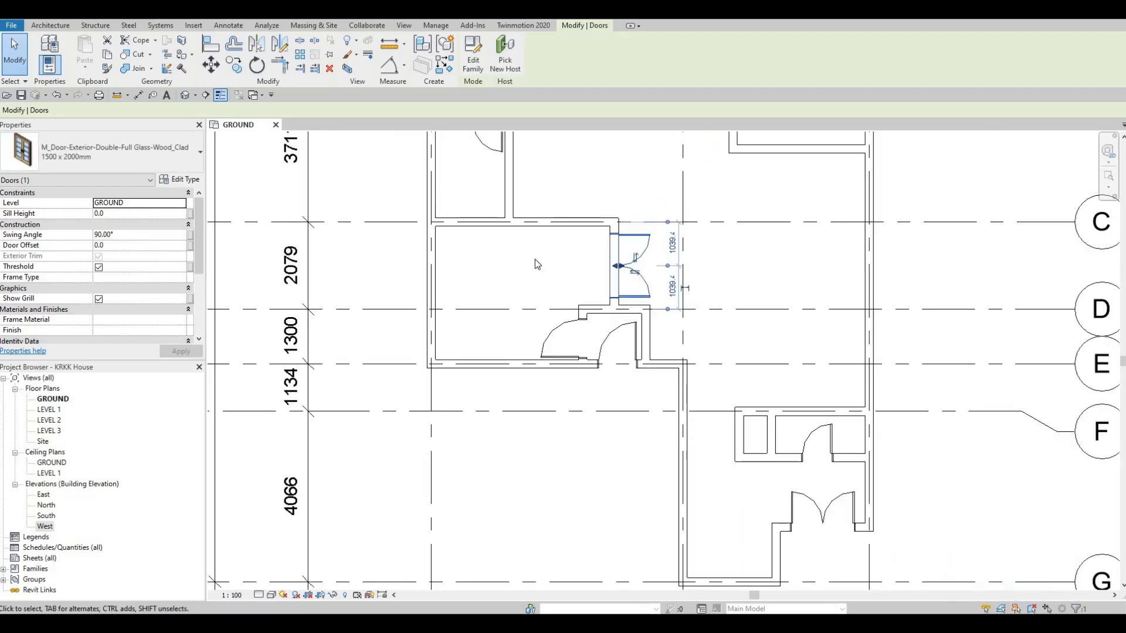
middle_click_drag(490, 255, 487, 266)
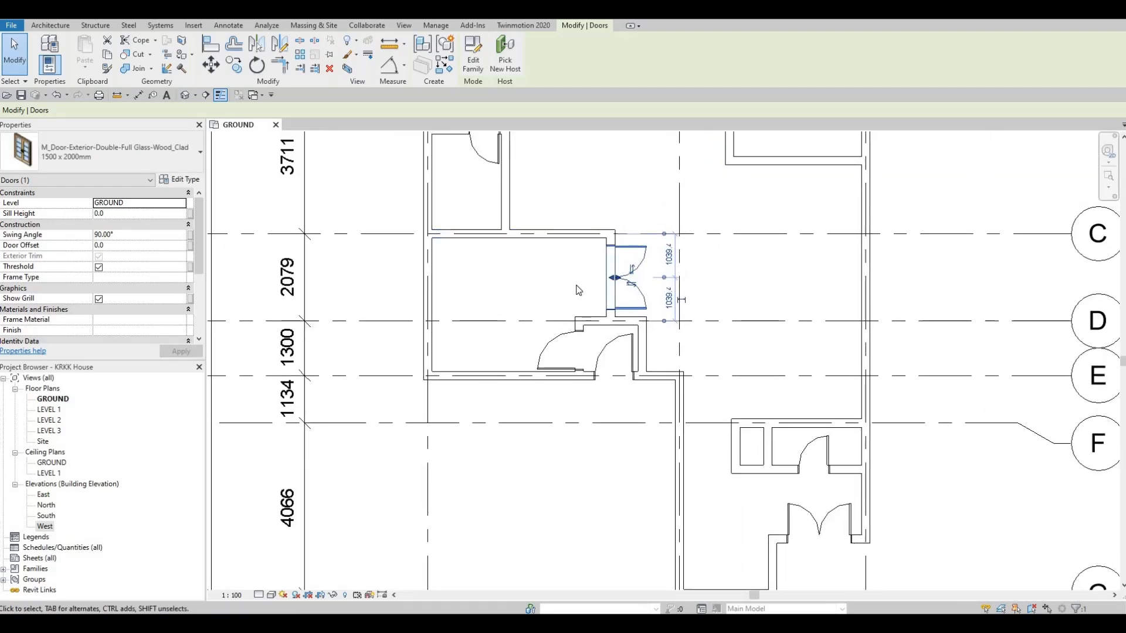
middle_click_drag(576, 285, 496, 285)
scroll(496, 285, "down", 1)
key("Escape")
middle_click_drag(608, 314, 586, 340)
scroll(601, 336, "down", 1)
scroll(587, 338, "down", 1)
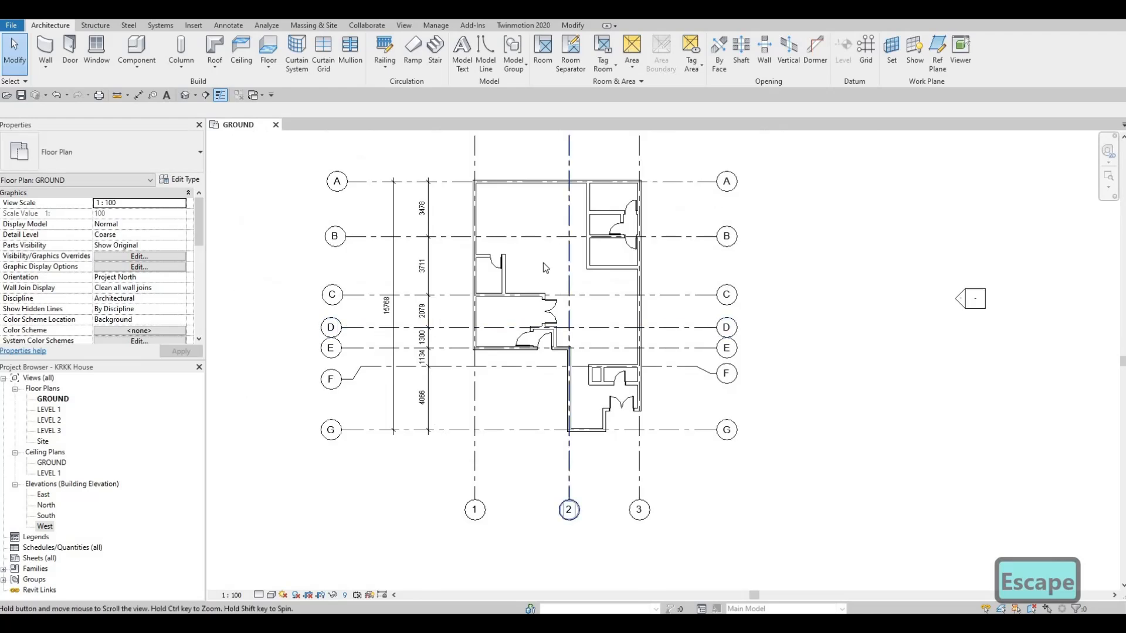
scroll(543, 268, "down", 1)
scroll(518, 286, "up", 2)
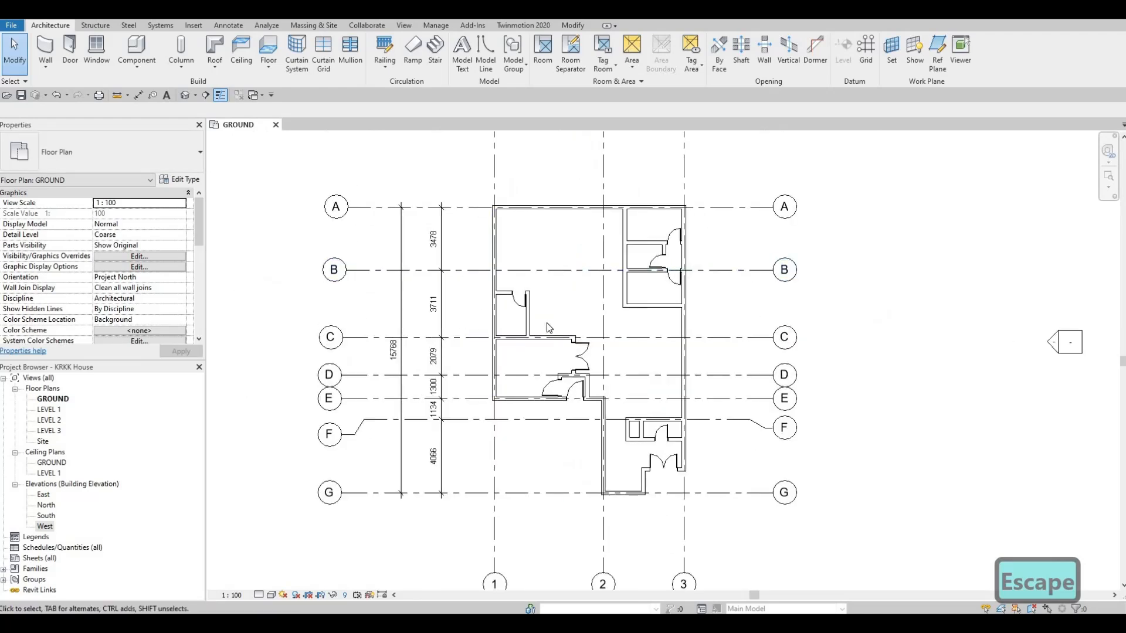
middle_click_drag(547, 322, 535, 372)
- Switch to File Explorer's revit blocks folder and bring the sliding door family into the ground floor plan
key("F1")
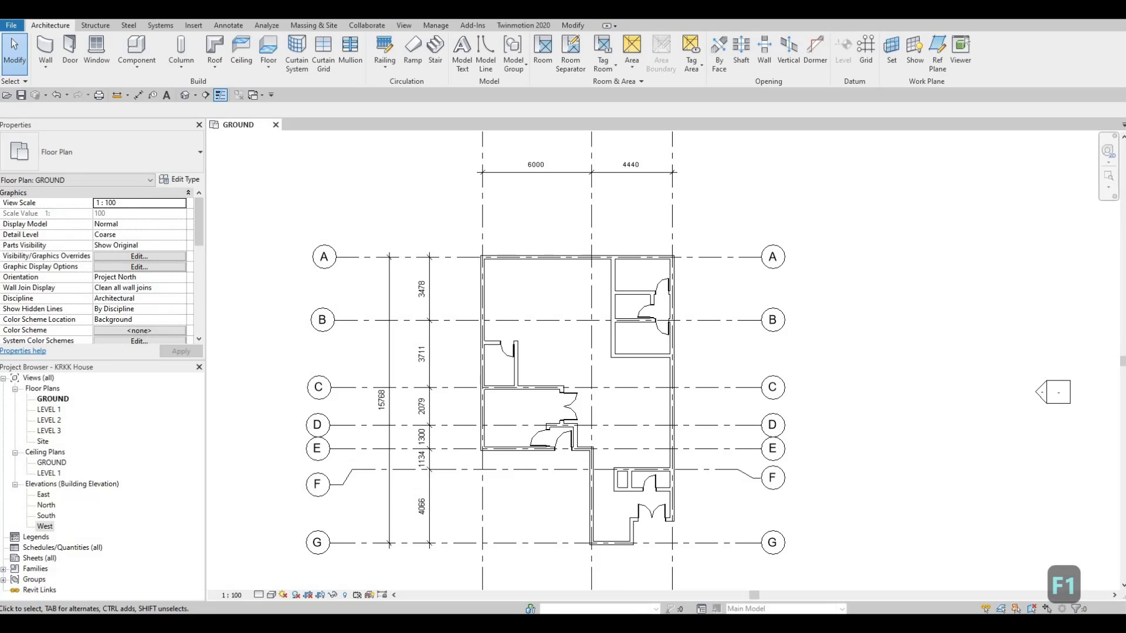
left_click_drag(0, 176, 832, 179)
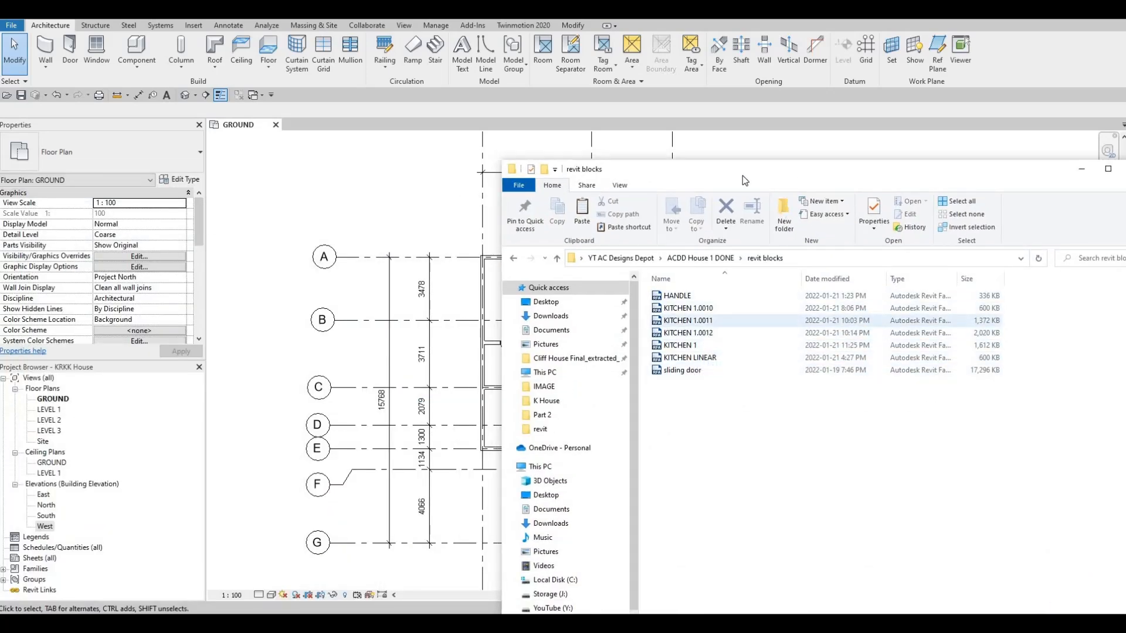
left_click_drag(742, 175, 0, 156)
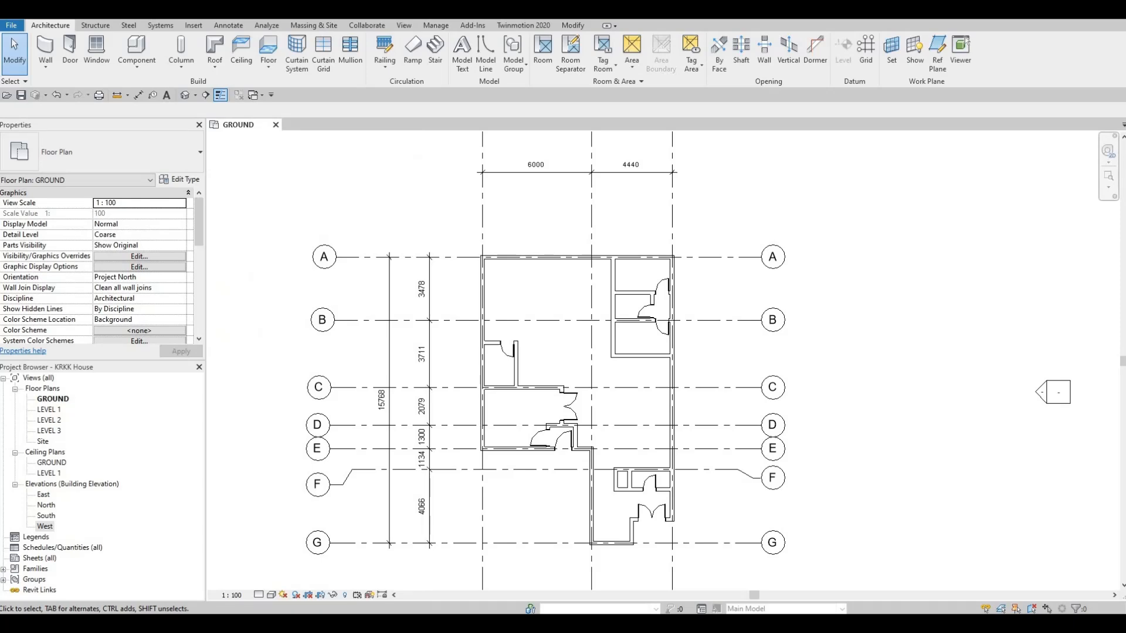
left_click_drag(0, 156, 763, 124)
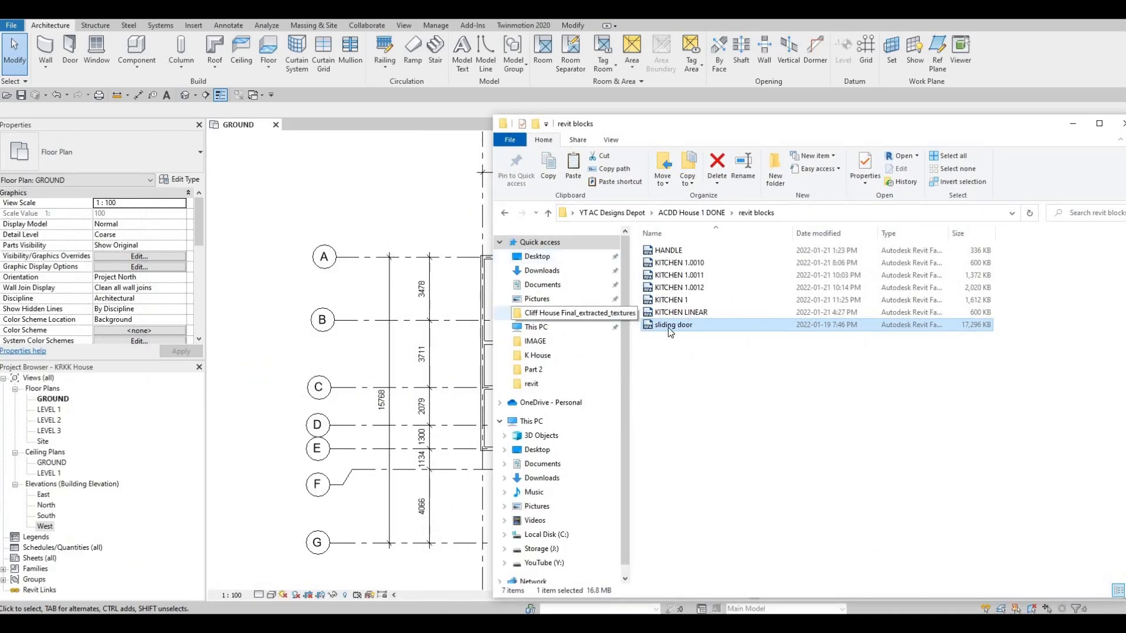
left_click_drag(667, 327, 365, 205)
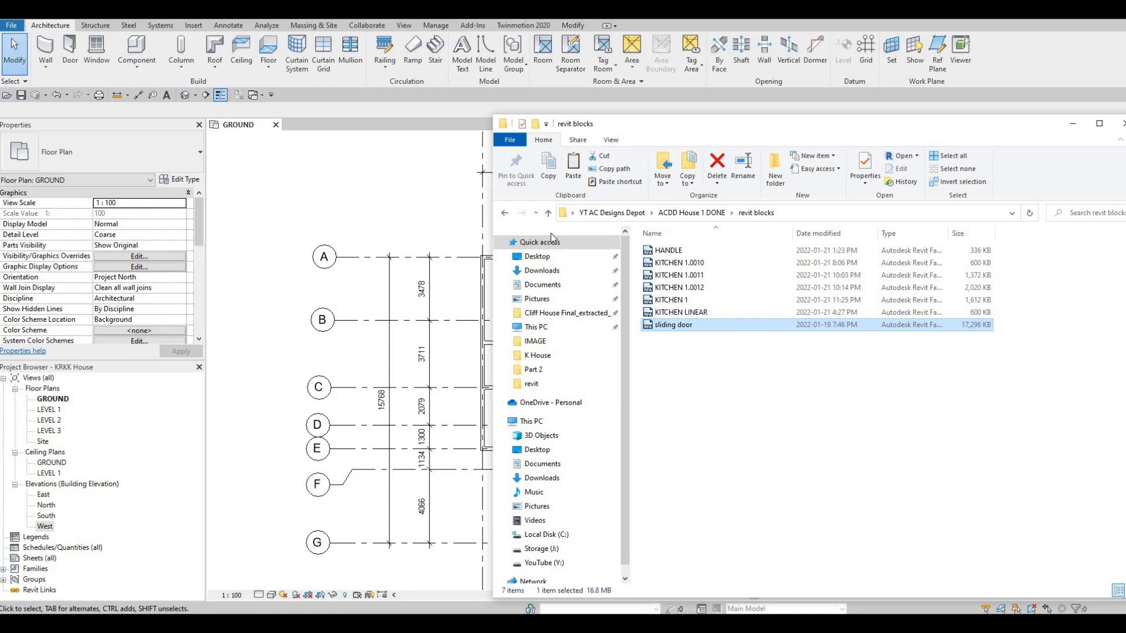
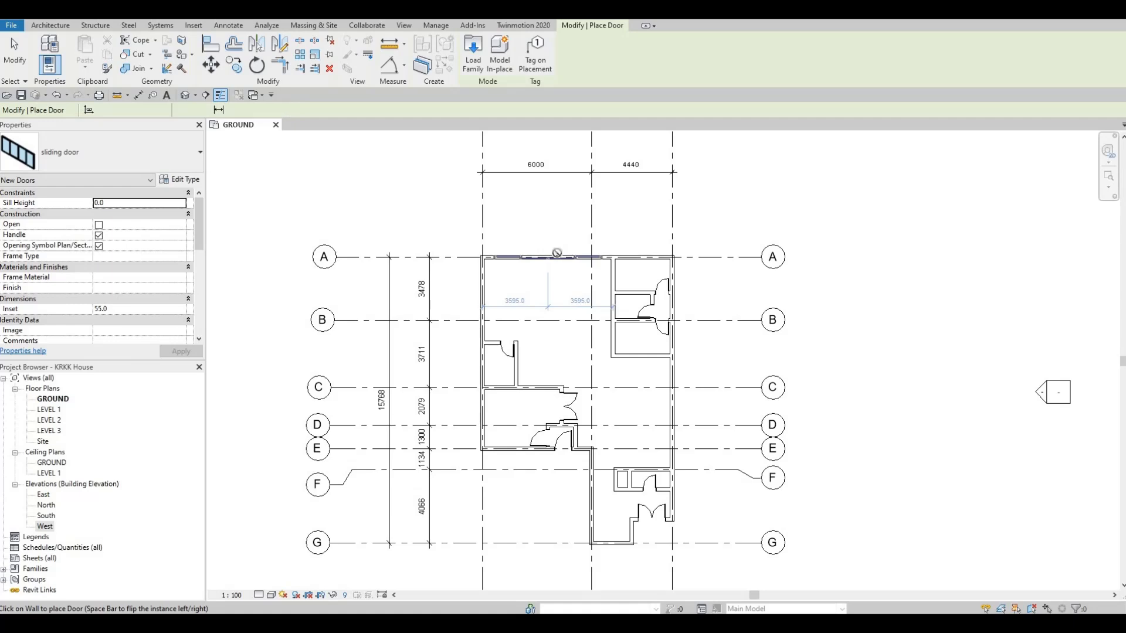
- Place the sliding door in the north wall on grid A, centred between the west outer wall and the partition to the east
left_click(547, 257)
scroll(554, 256, "up", 5)
key("Escape")
key("Escape")
key("Escape")
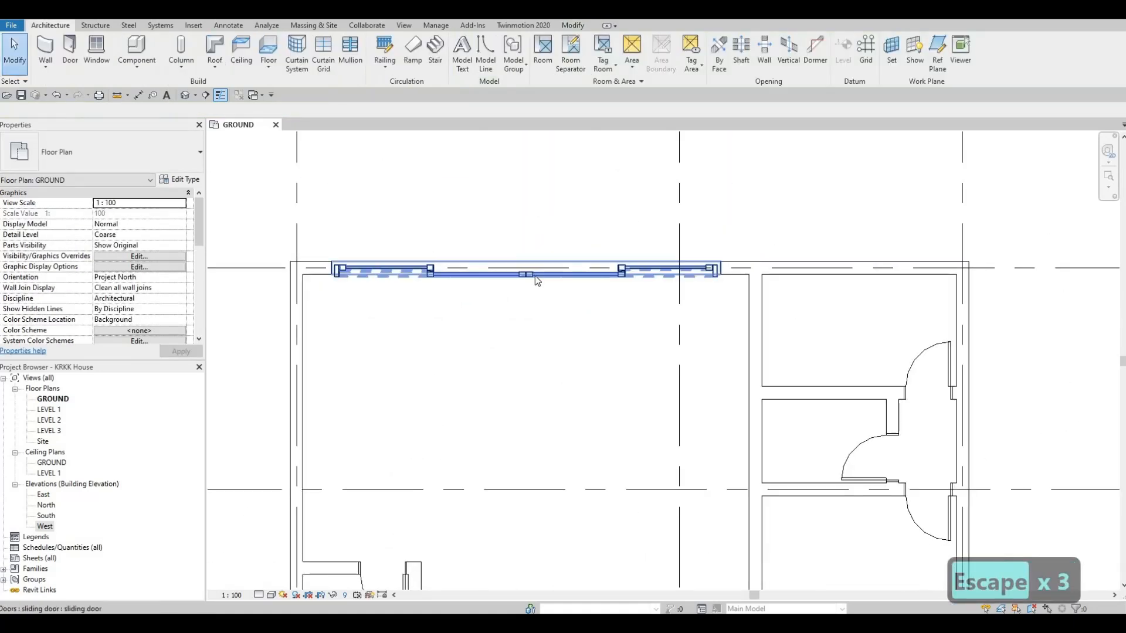
- Enable the Open option for the newly placed sliding door and review its remaining instance properties
left_click(535, 275)
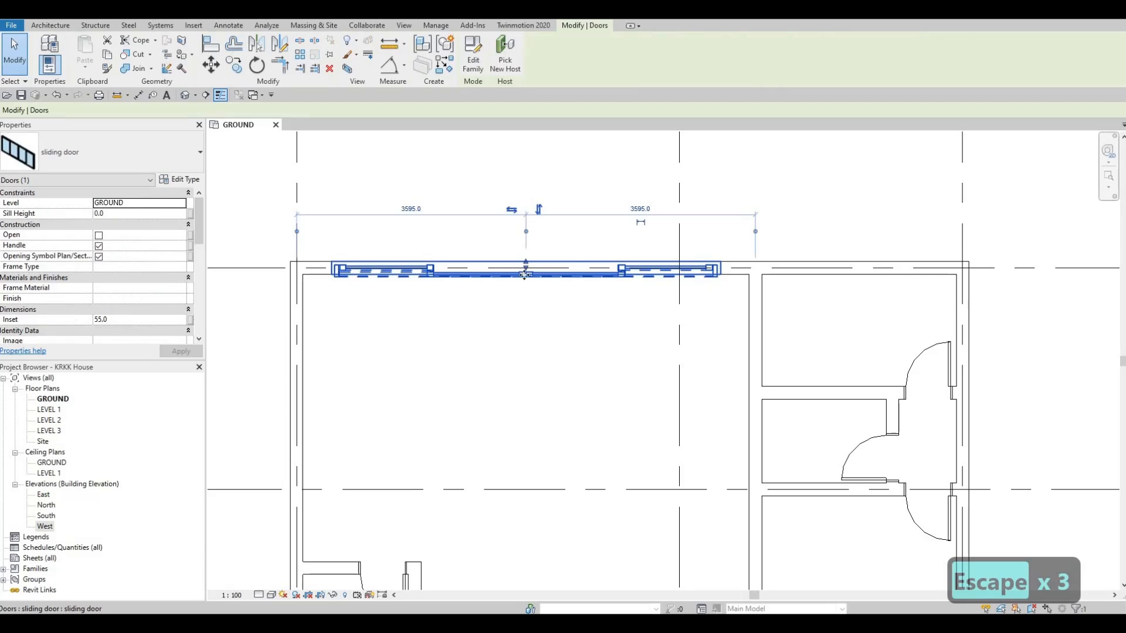
left_click(99, 236)
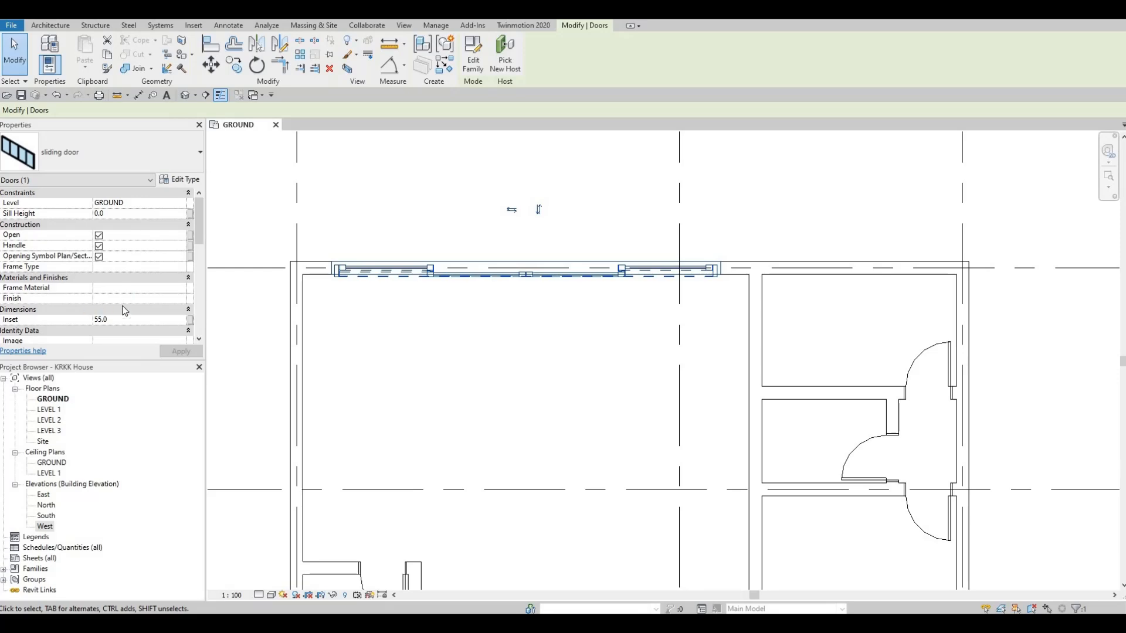
scroll(125, 311, "down", 10)
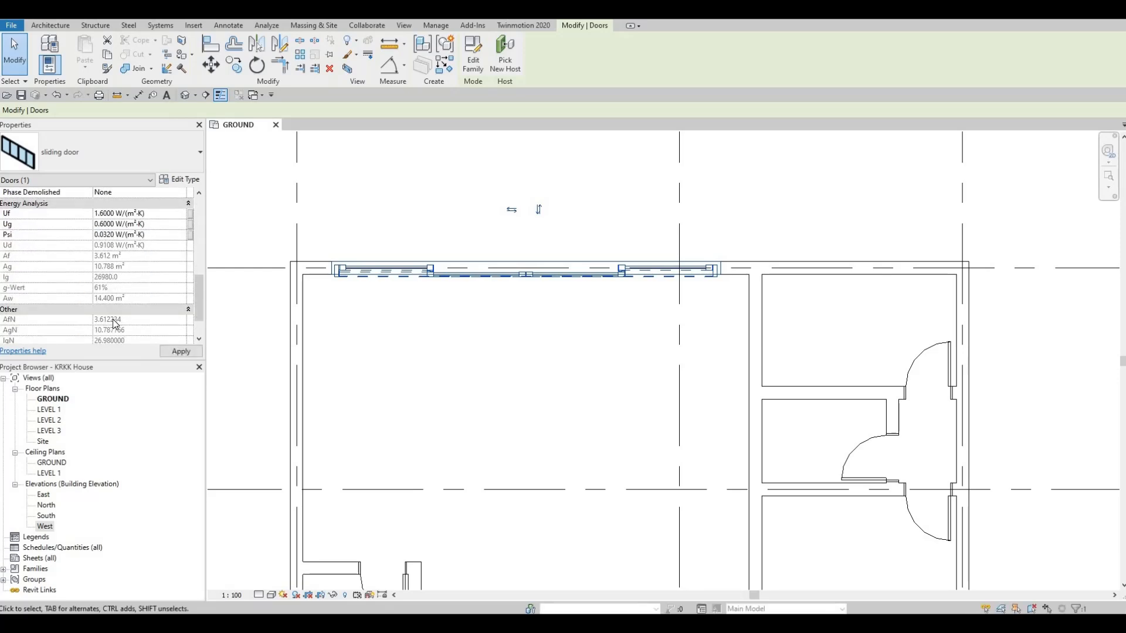
scroll(135, 294, "up", 3)
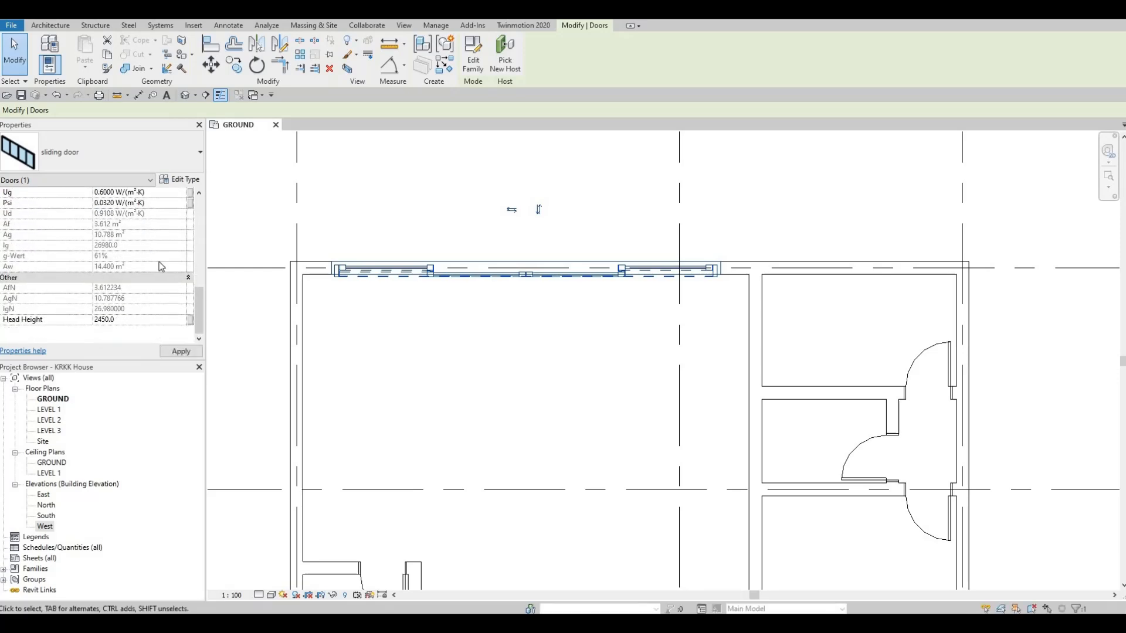
- Set Gap Top, Gap Left and Gap Right to 0 in the sliding door's type properties
left_click(176, 180)
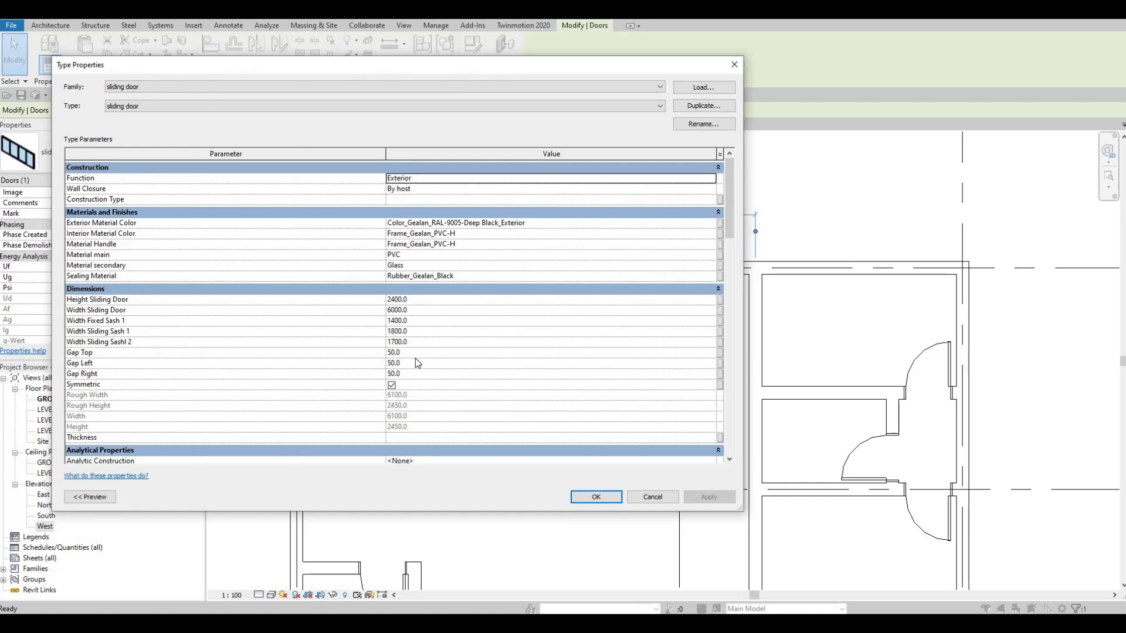
left_click(418, 354)
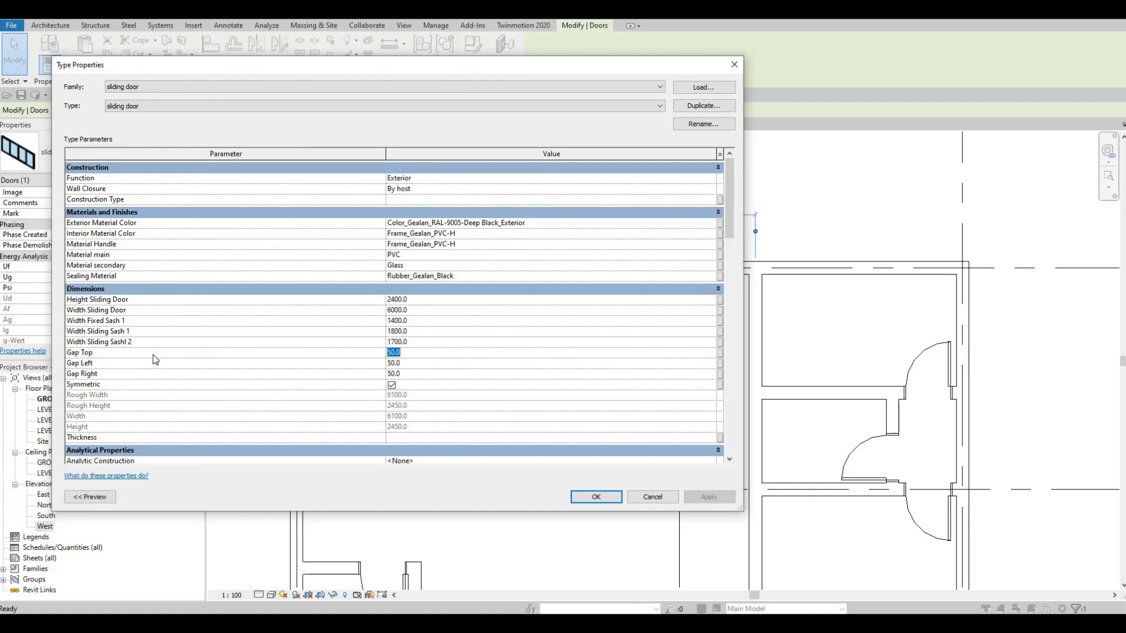
type("0")
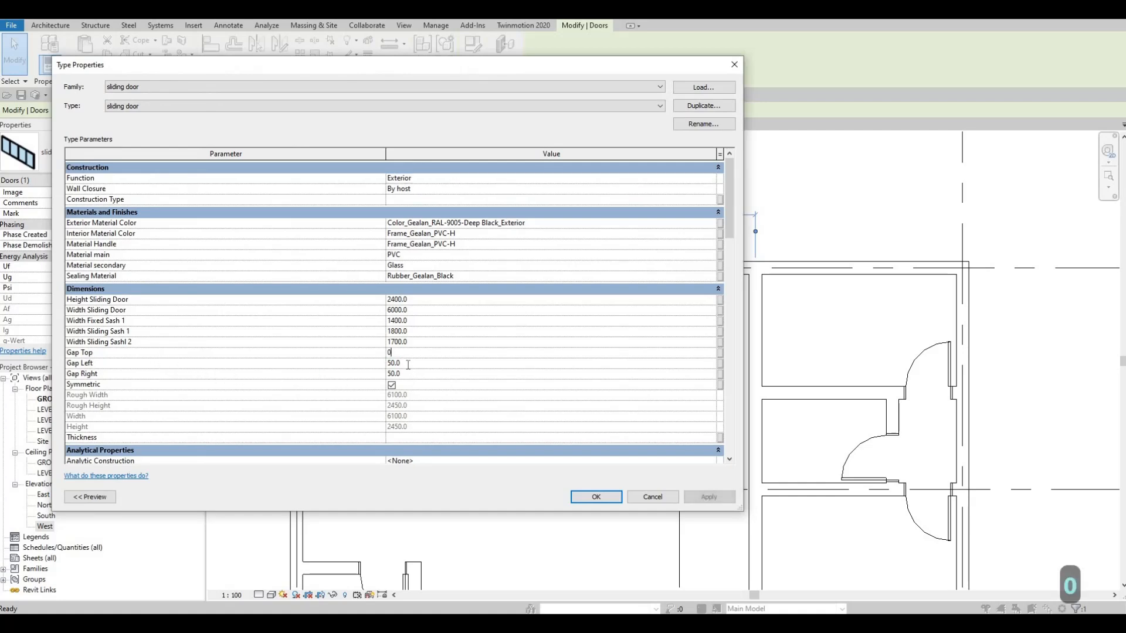
type("0")
key("Tab")
type("0")
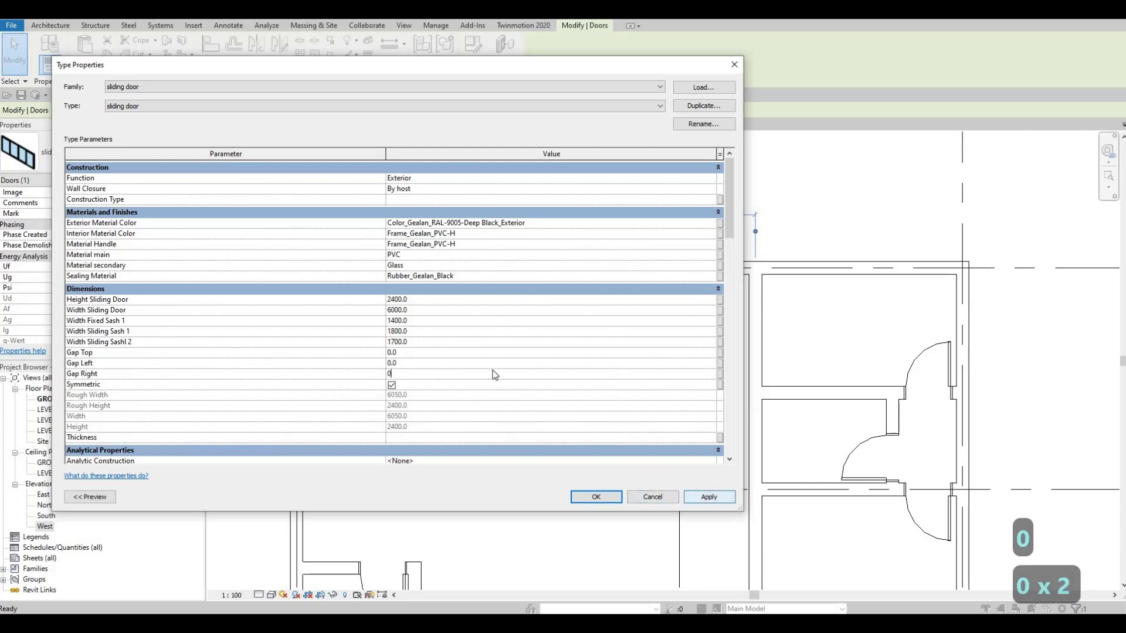
- Set the sliding door type's Width Sliding Door to 2500 mm and accept the type changes
left_click(422, 310)
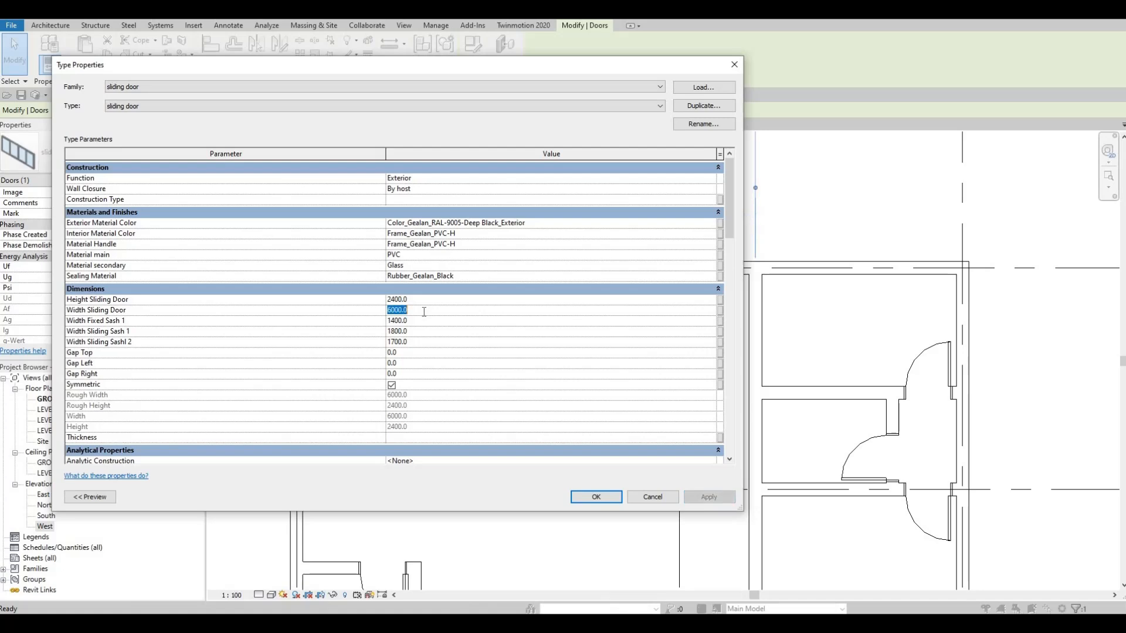
type("2500")
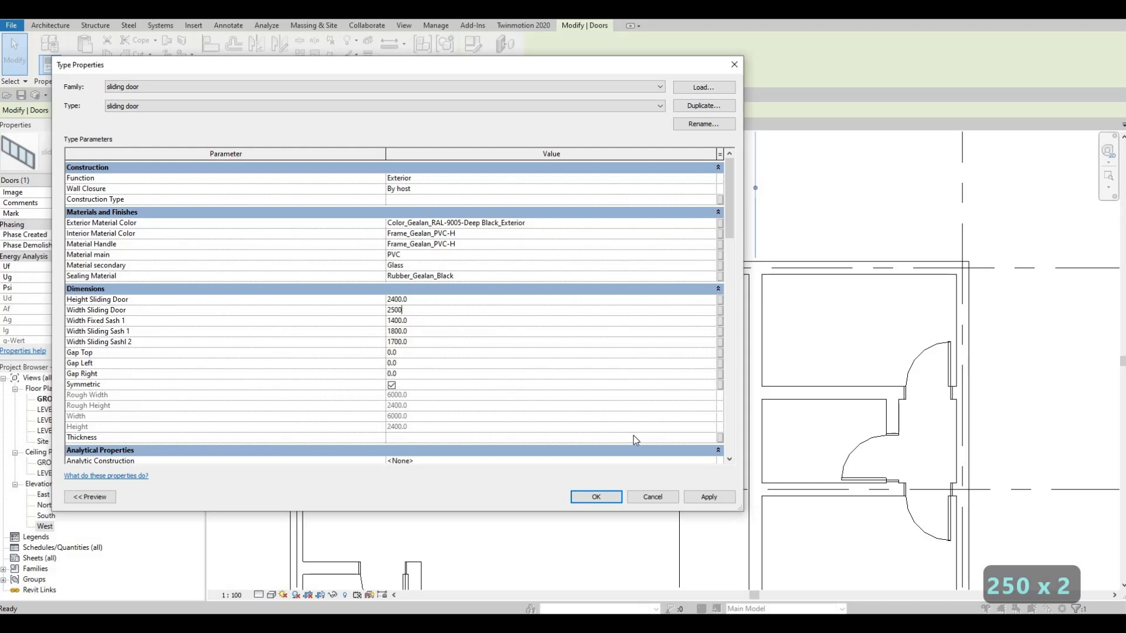
left_click(709, 498)
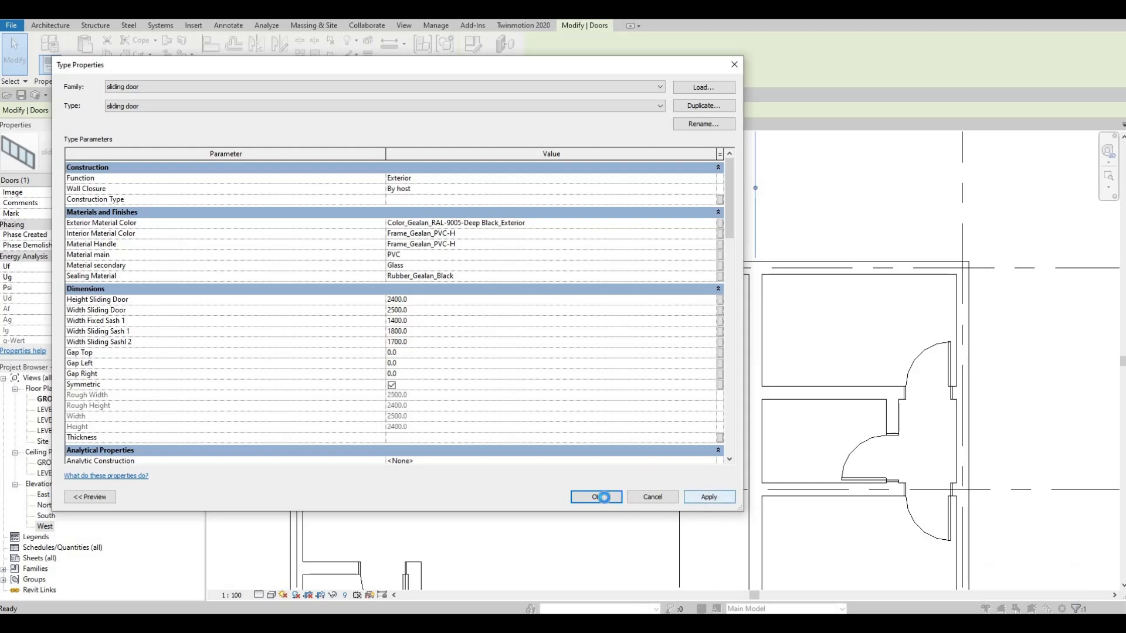
left_click(603, 498)
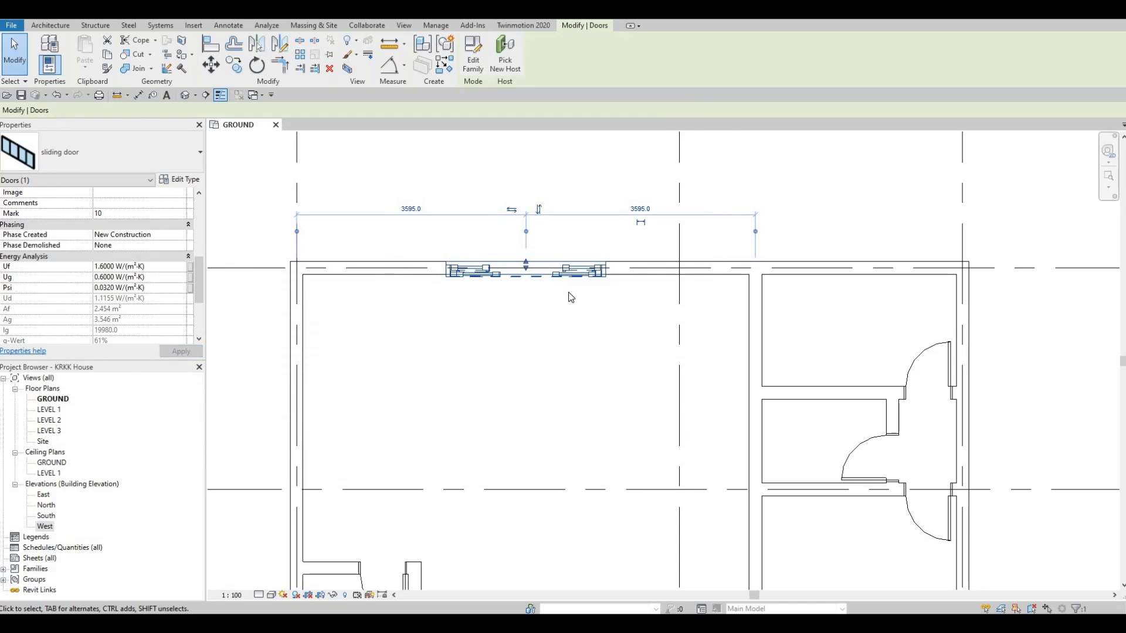
- Nudge the sliding door east along the north wall until its centre is 4995 mm from the west wall and 2195 mm from the partition
key("Right")
key("Right")
key("Right")
key("Right")
key("Right")
key("Right")
key("Right")
key("Right")
key("Right")
key("Right")
key("Right")
key("Right")
key("Right")
key("Right")
key("Right")
key("Right")
key("Right")
key("Right")
key("Right")
key("Right")
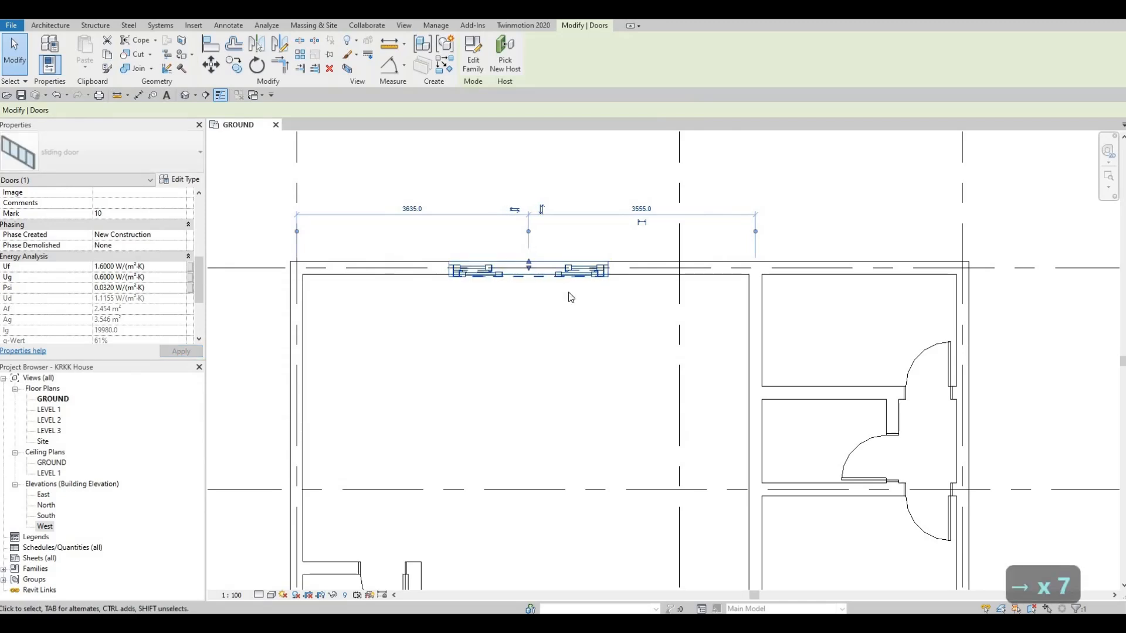
key("Right")
key("Right")
key("Right")
key("Right")
key("Right")
key("Right")
key("Right")
key("Right")
key("Right")
key("Right")
key("Right")
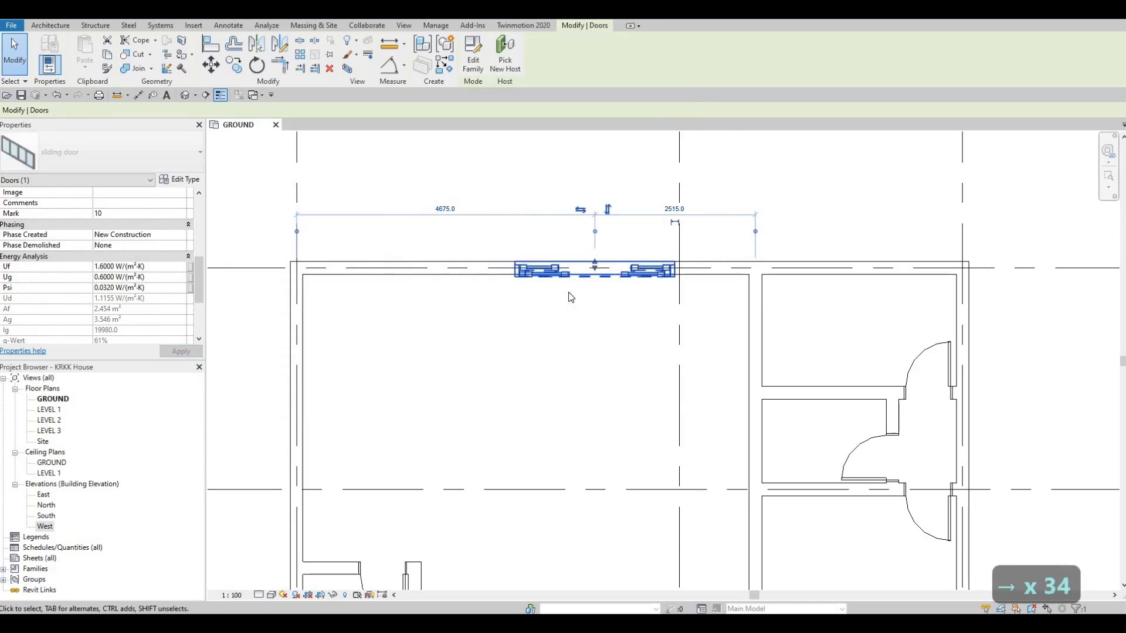
key("Right")
key("Right")
key("Right")
key("Right")
key("Right")
key("Right")
key("Right")
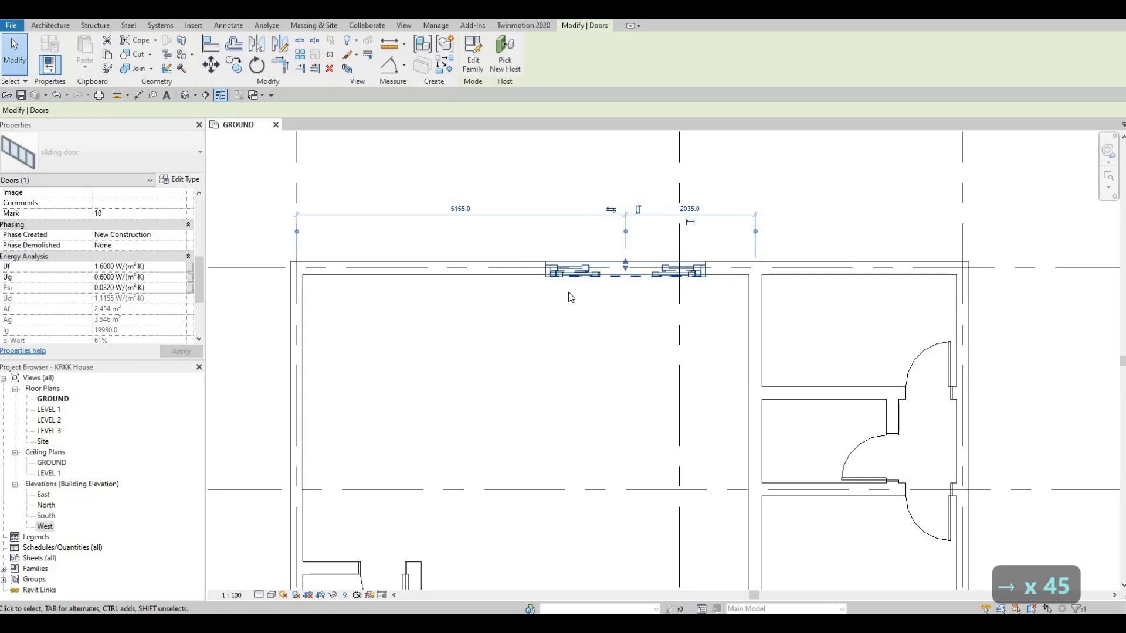
key("Right")
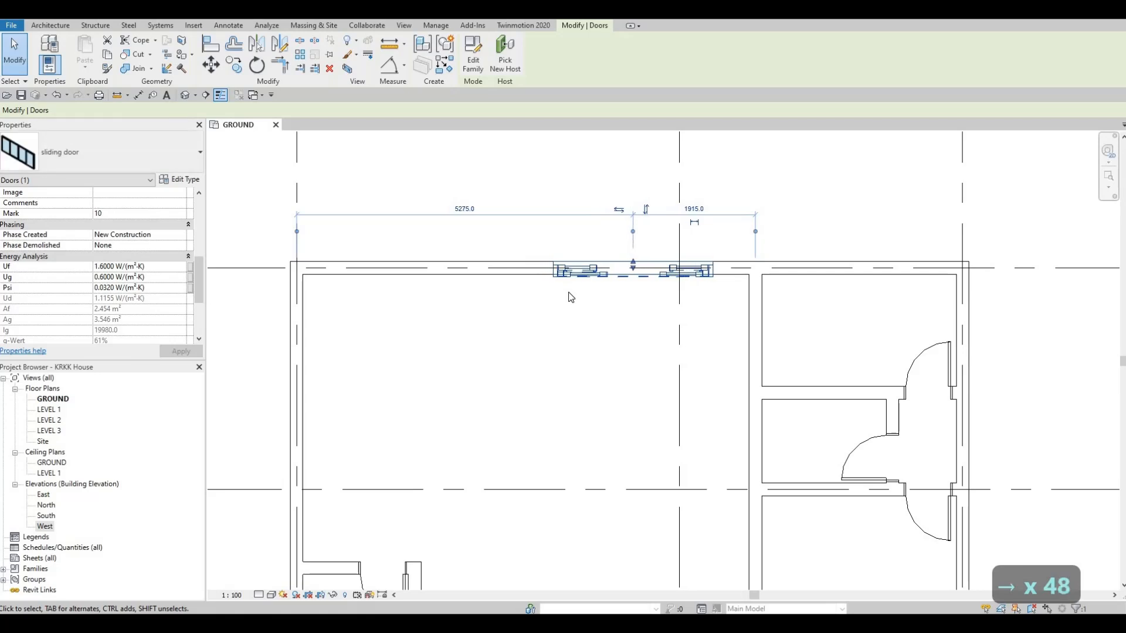
key("Left")
key("Left")
key("Left")
key("Left")
key("Left")
key("Left")
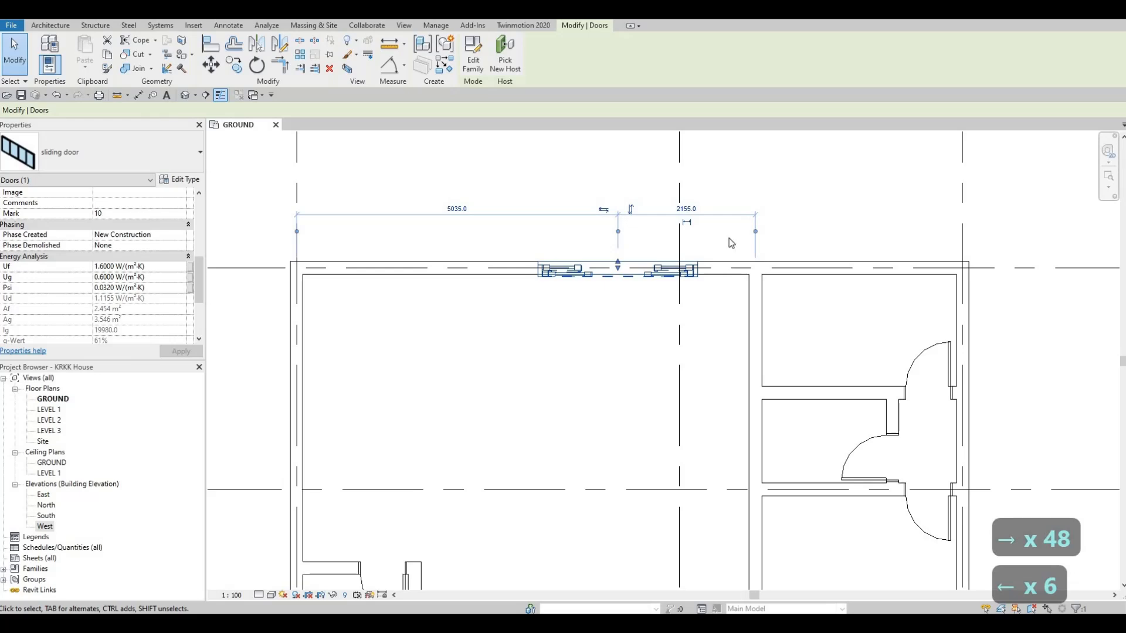
scroll(731, 242, "down", 1)
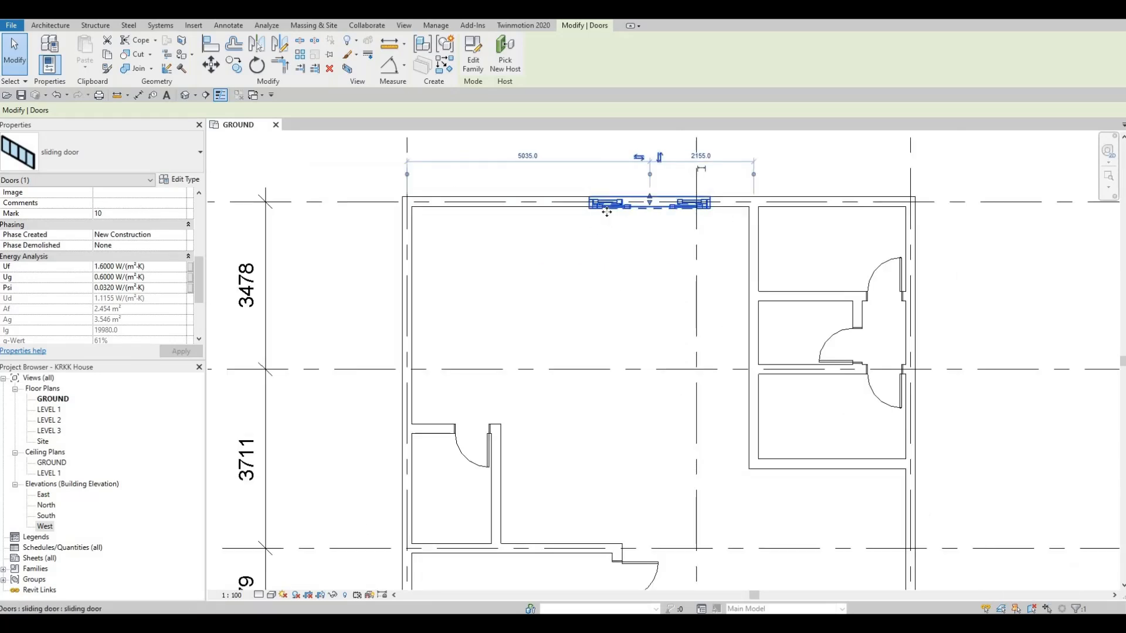
key("Left")
key("Left")
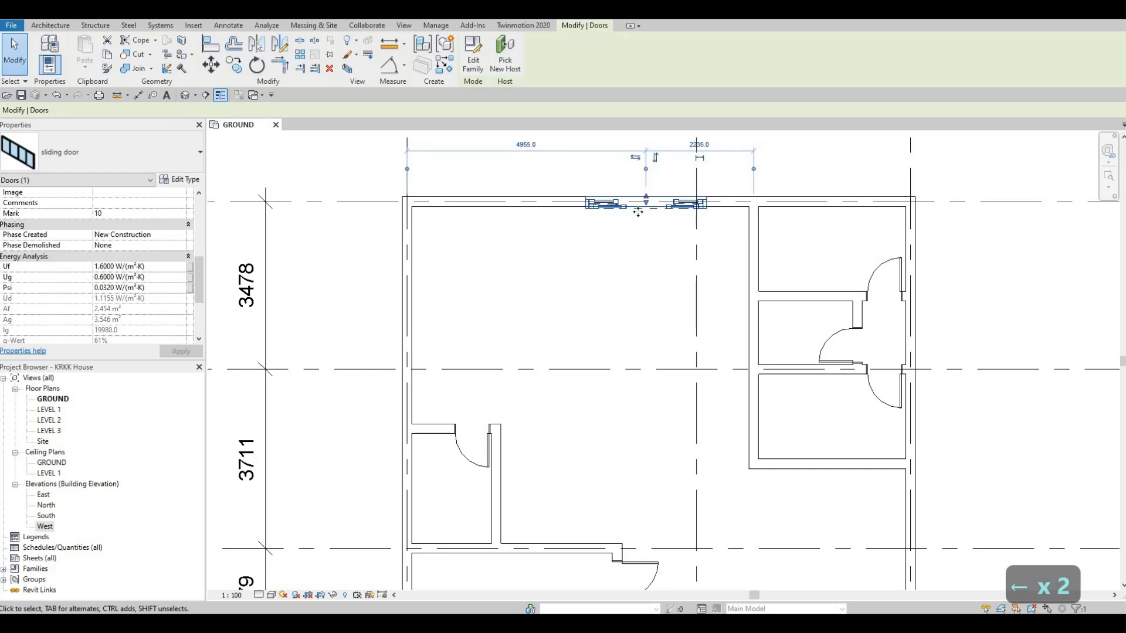
key("Right")
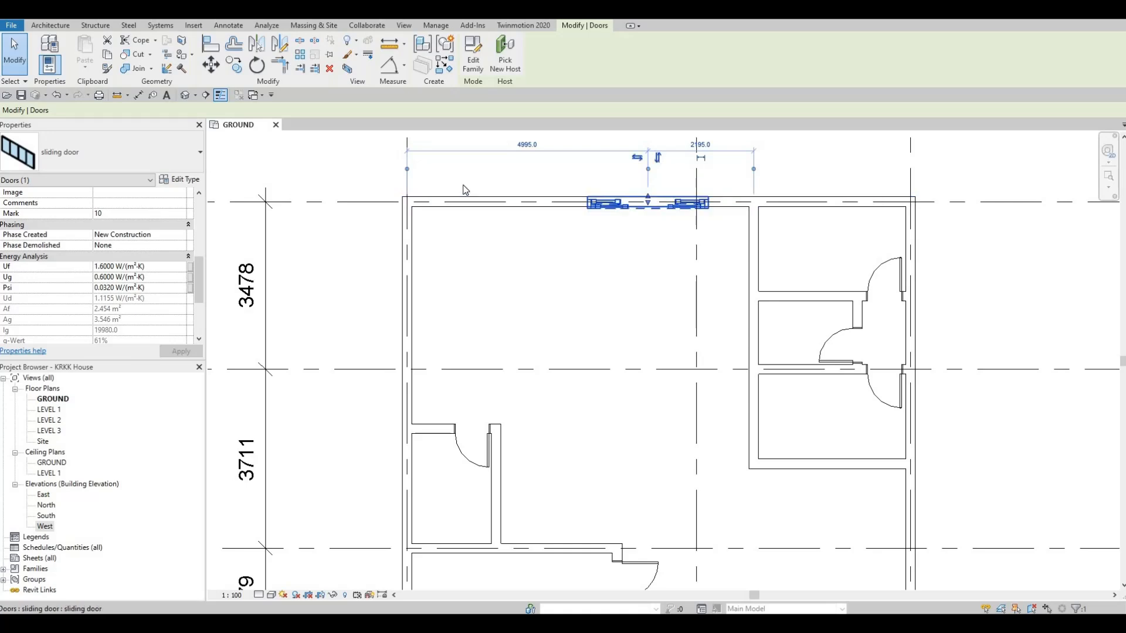
- Examine the ground floor layout from the north wall's sliding door down to the small rooms and entrance between grids F and G
middle_click_drag(482, 280, 503, 369)
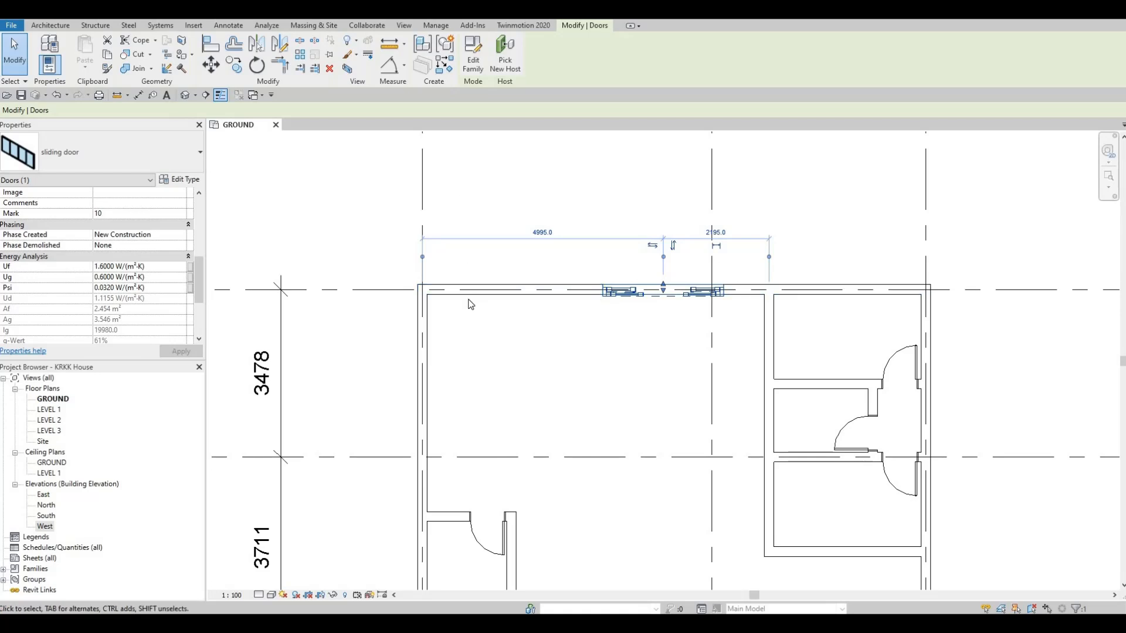
middle_click_drag(405, 335, 480, 209)
scroll(480, 209, "down", 1)
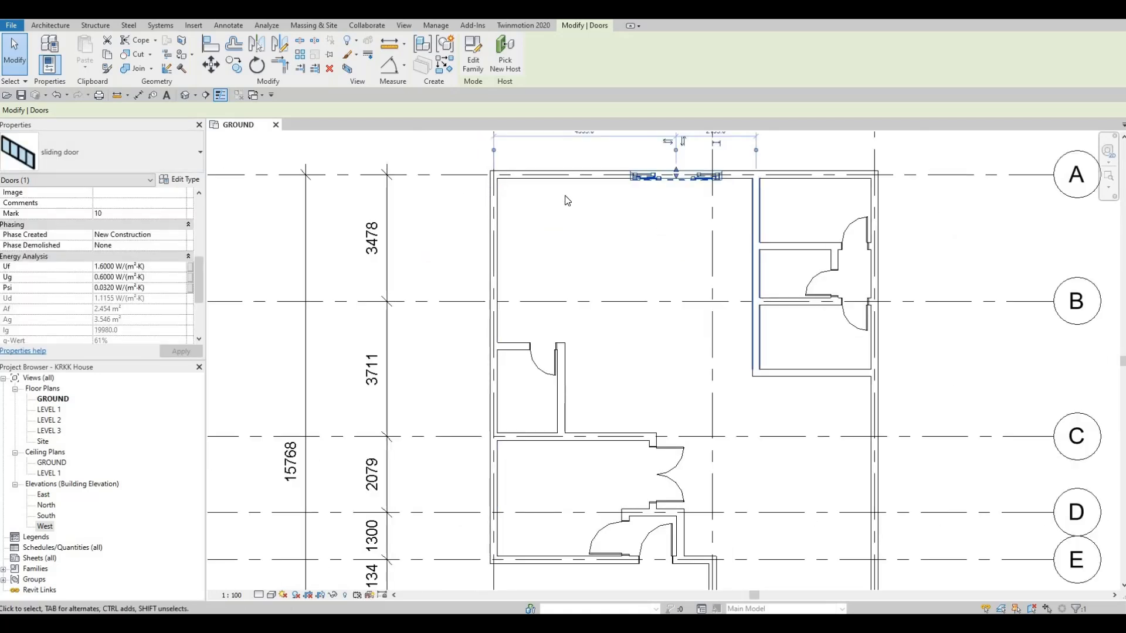
scroll(564, 236, "down", 1)
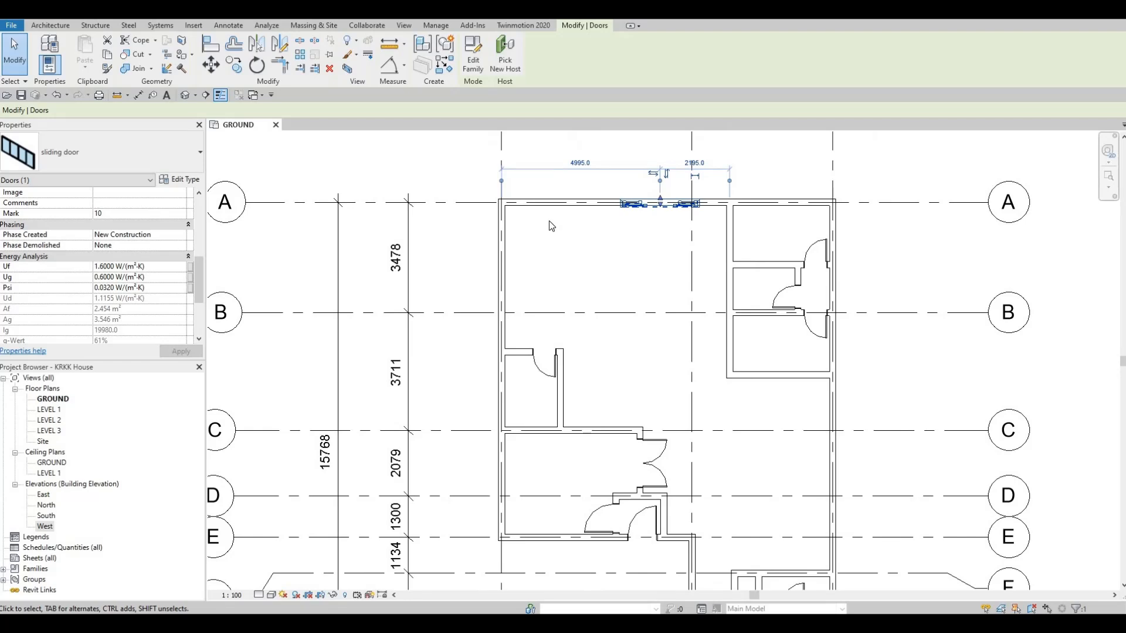
scroll(550, 223, "down", 1)
scroll(532, 238, "up", 1)
middle_click_drag(566, 271, 642, 250)
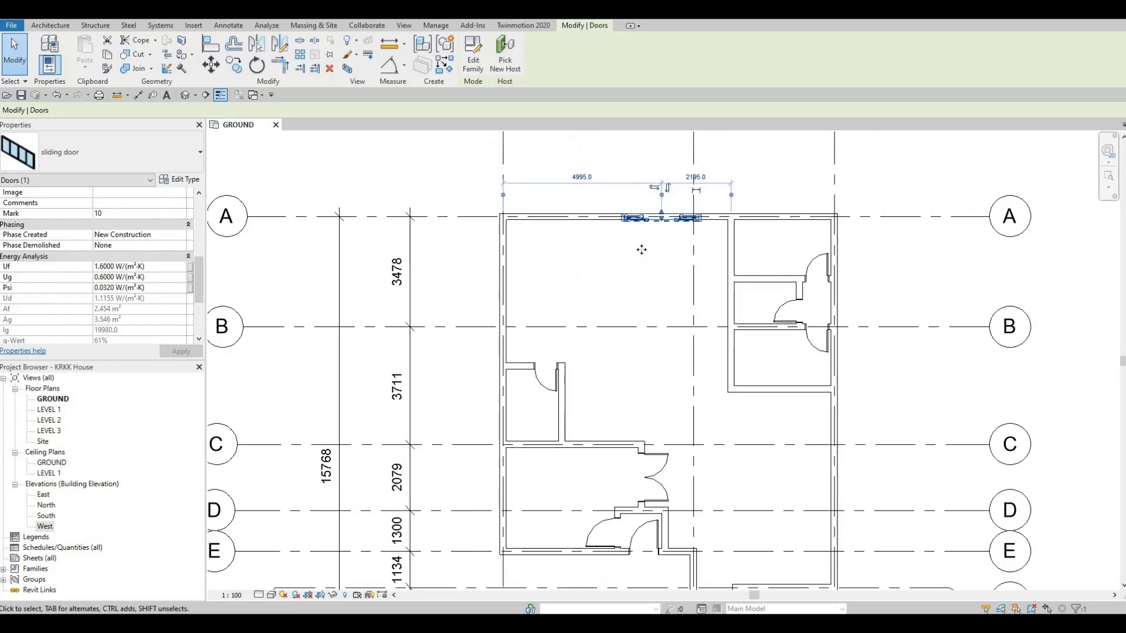
scroll(603, 282, "down", 1)
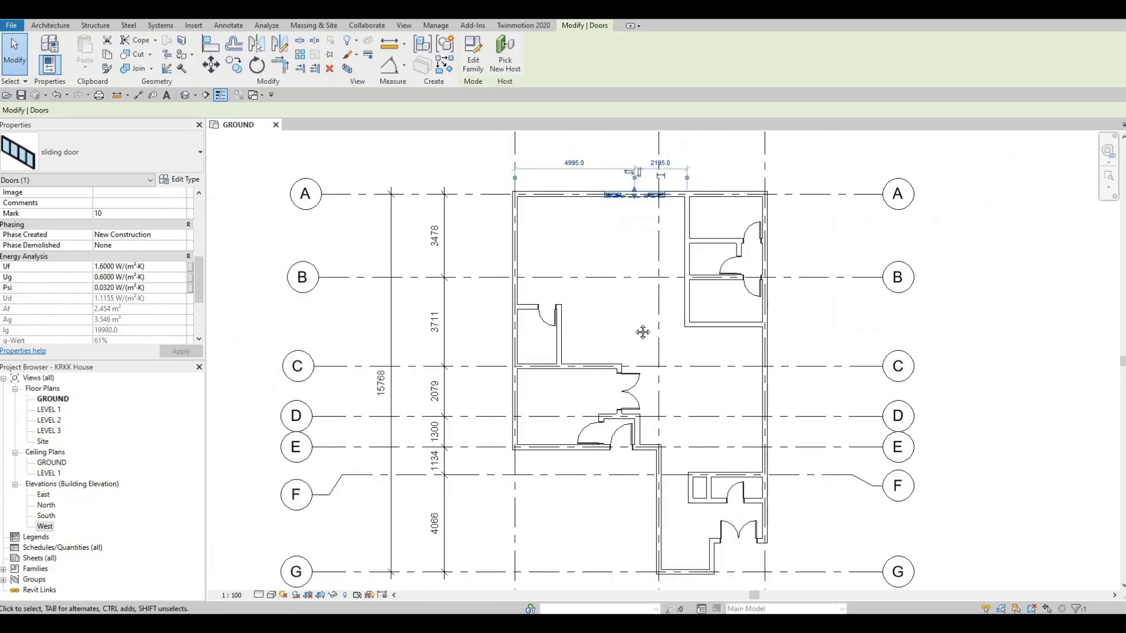
scroll(624, 274, "down", 1)
middle_click_drag(642, 333, 599, 247)
scroll(683, 415, "up", 5)
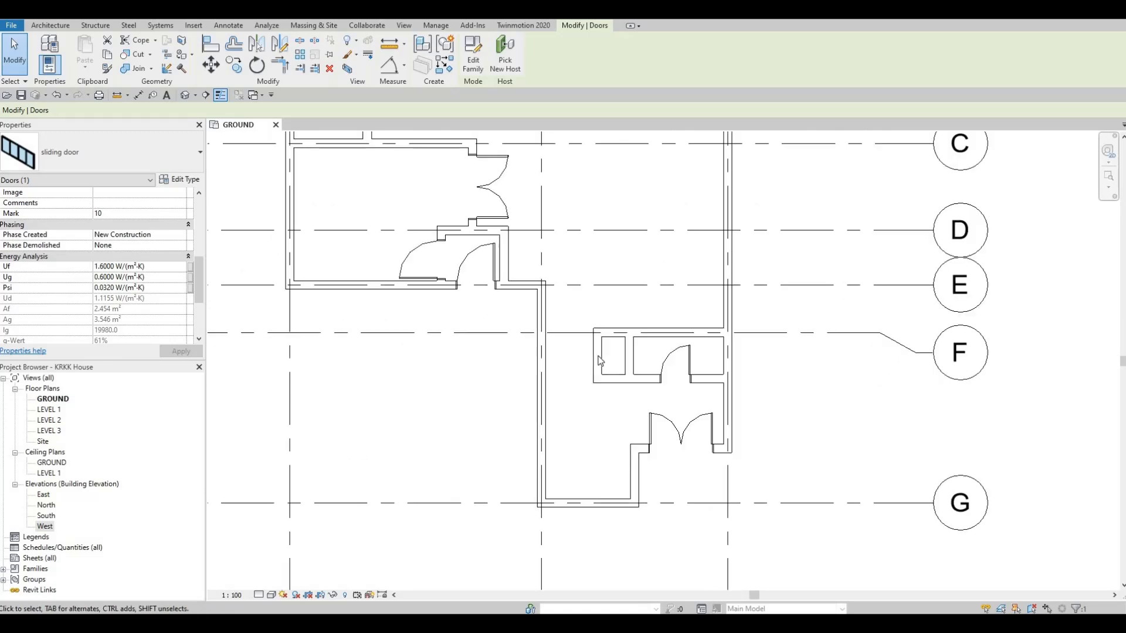
scroll(600, 361, "up", 2)
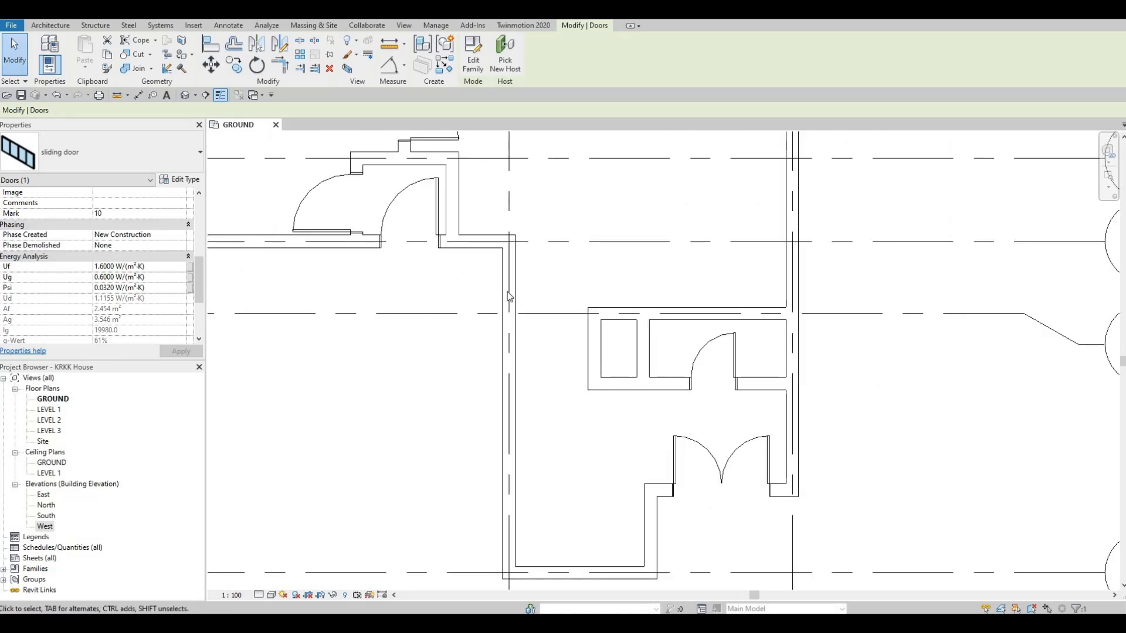
scroll(509, 296, "down", 1)
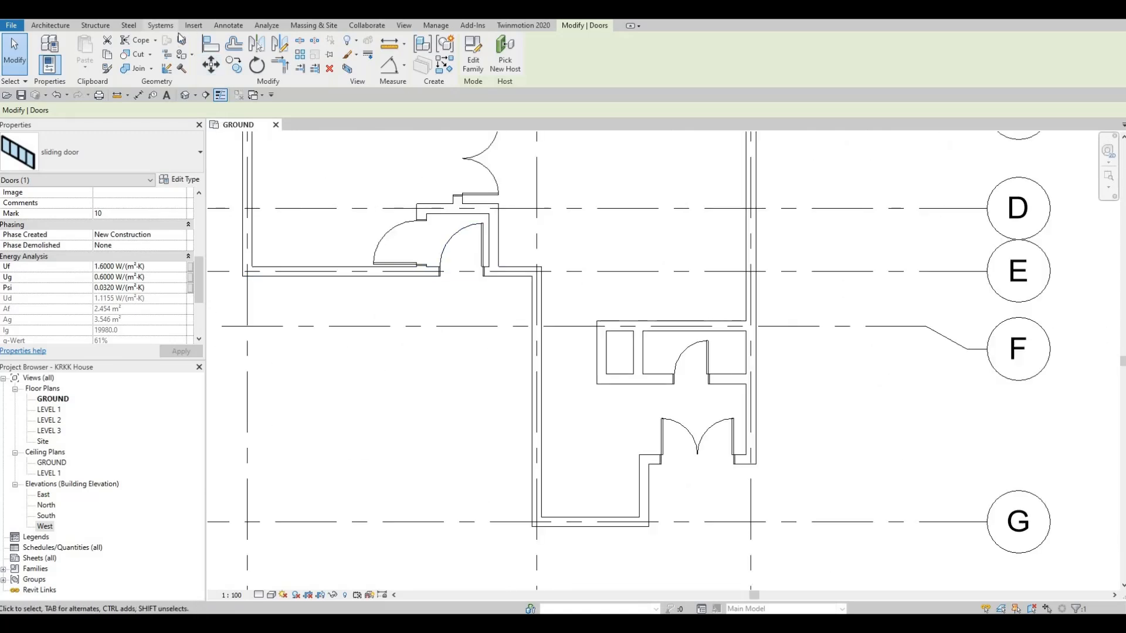
- Open the family library's Plumbing > Architectural folder in order to load a family
left_click(193, 26)
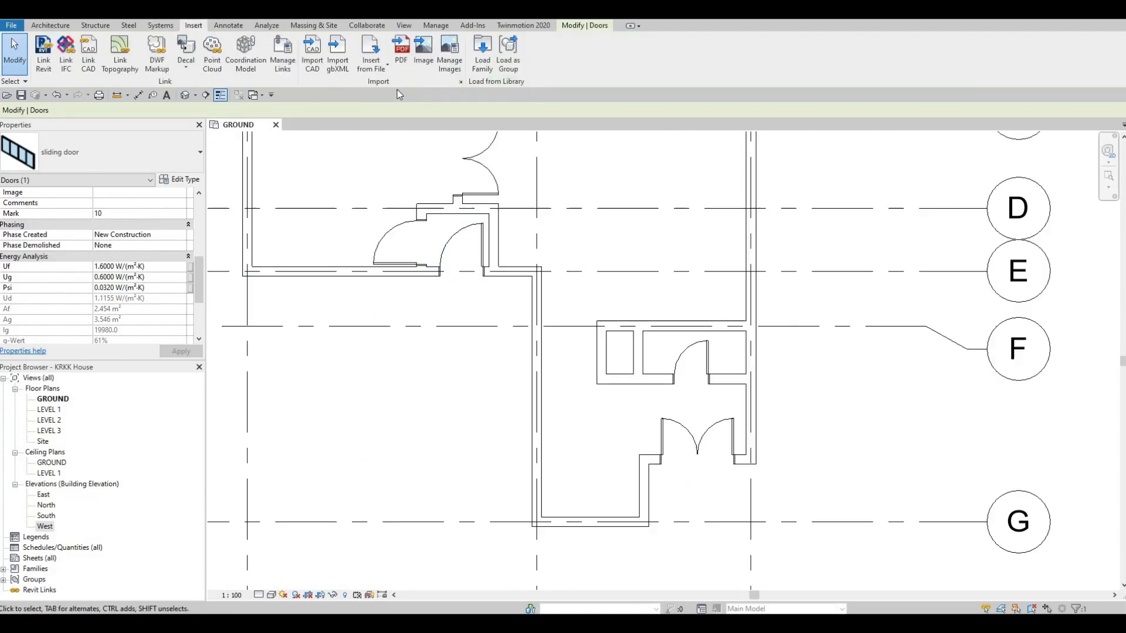
left_click(475, 70)
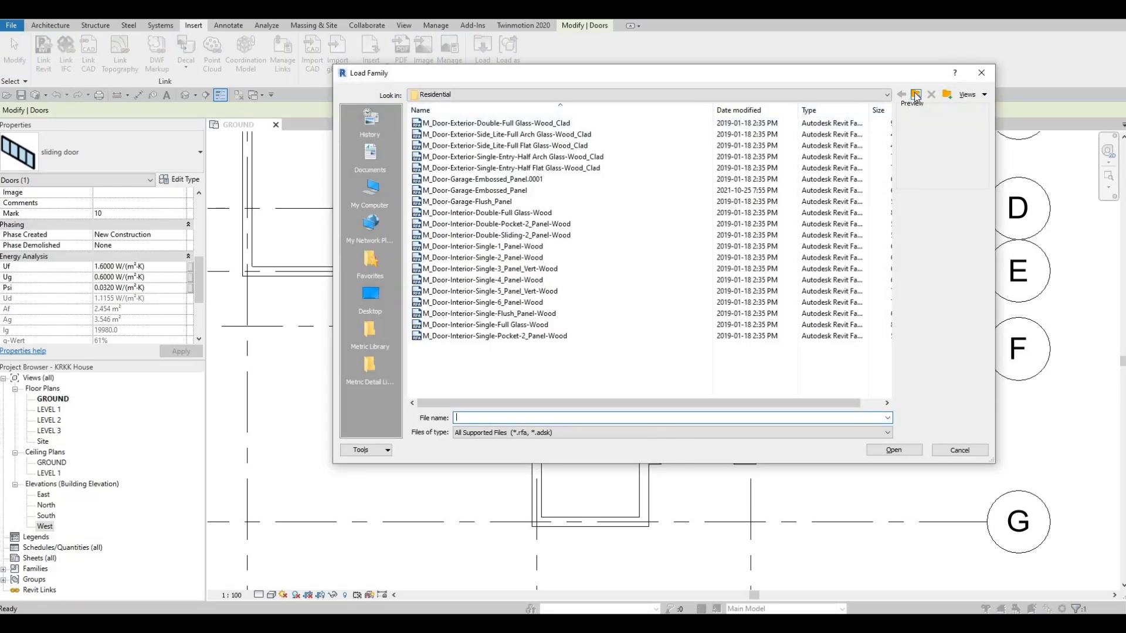
left_click(915, 95)
left_click(915, 95)
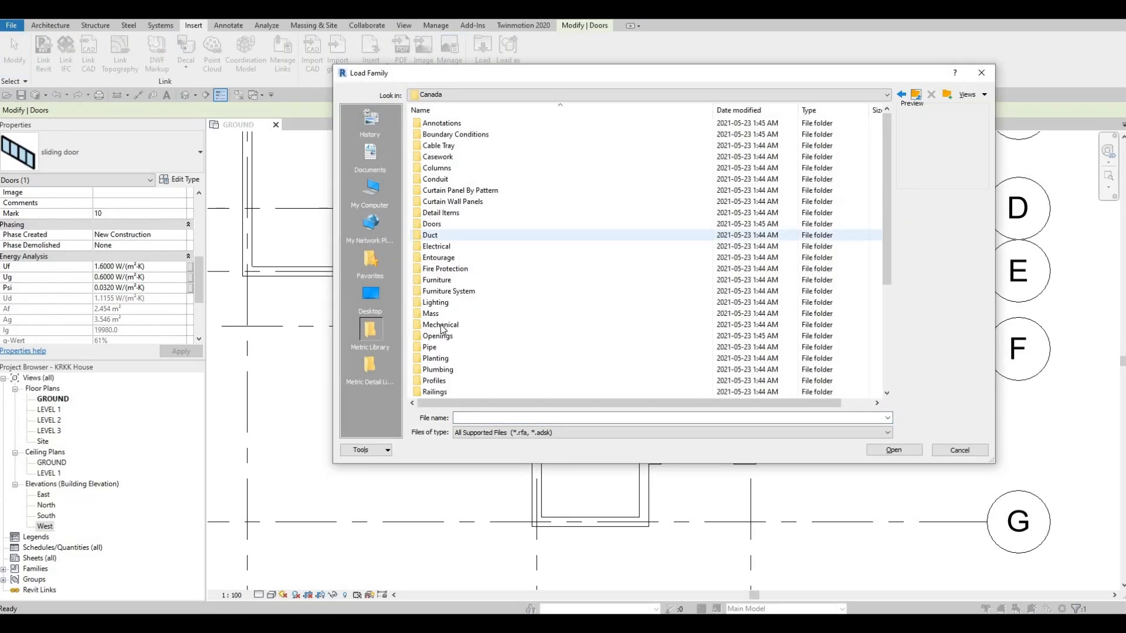
scroll(445, 320, "down", 2)
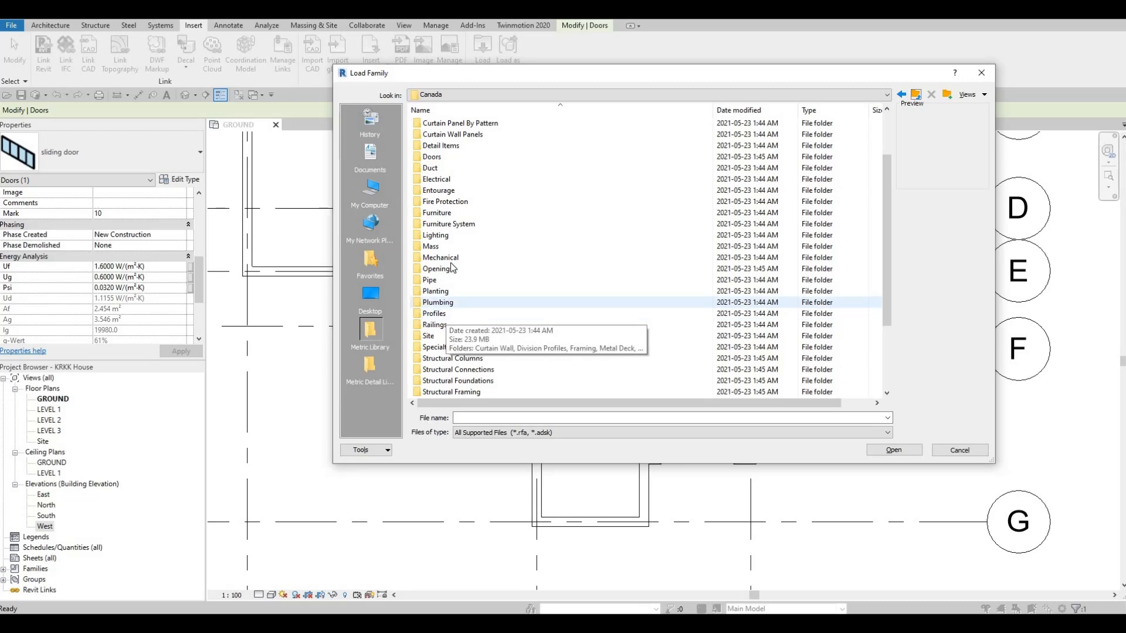
double_click(438, 302)
double_click(436, 123)
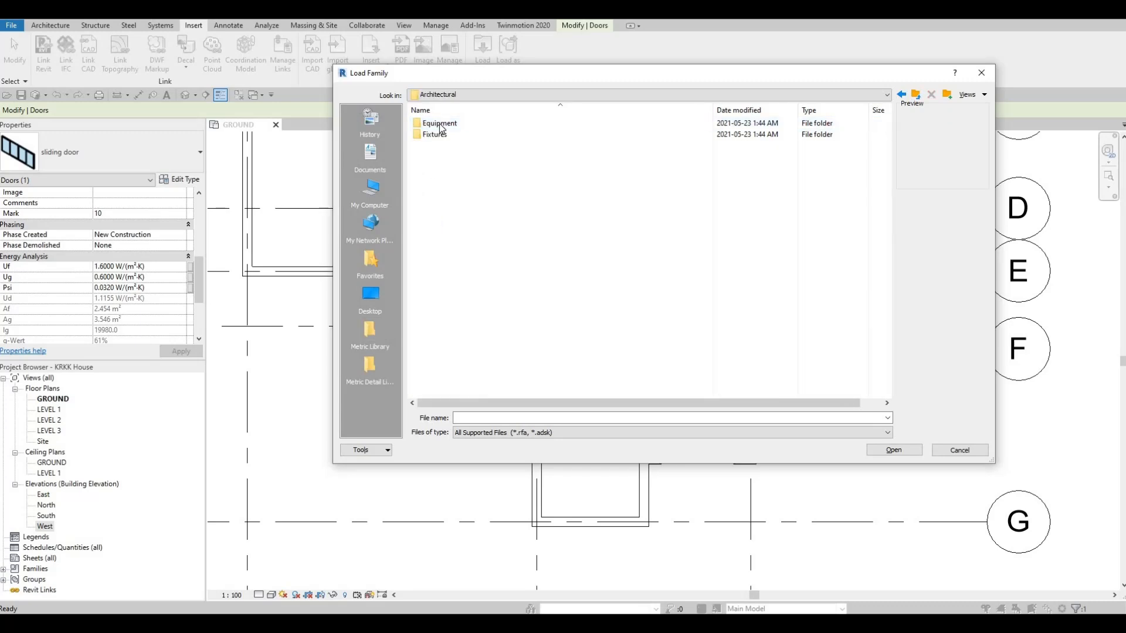
- Load the M_Toilet-Domestic-2D family from the Fixtures > Water Closets library folder
double_click(440, 124)
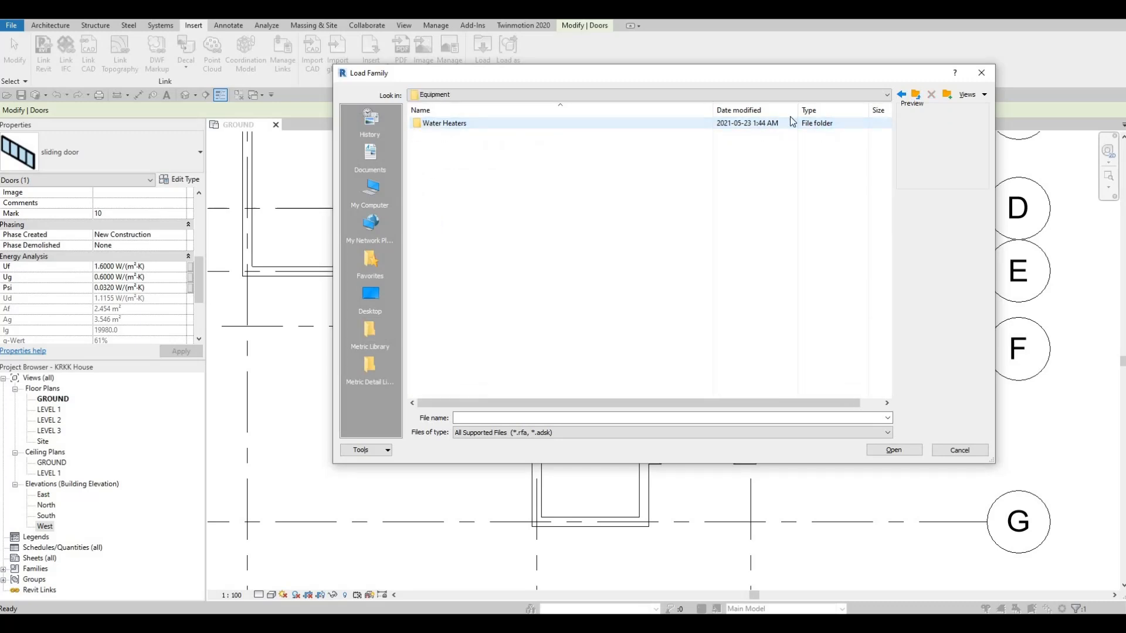
left_click(901, 95)
double_click(448, 135)
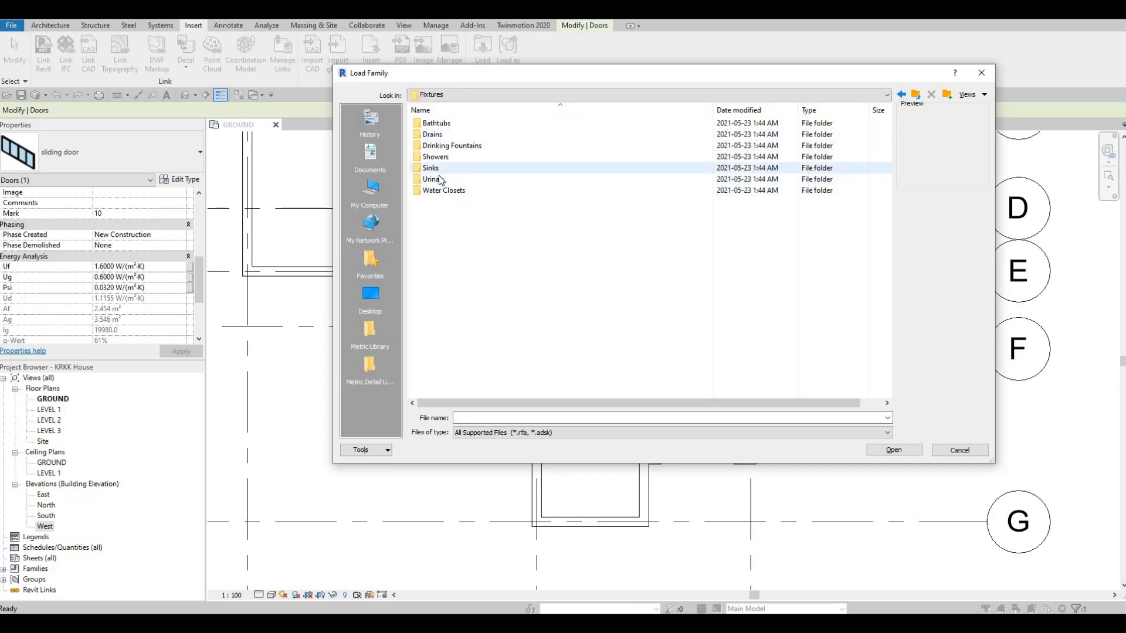
double_click(449, 189)
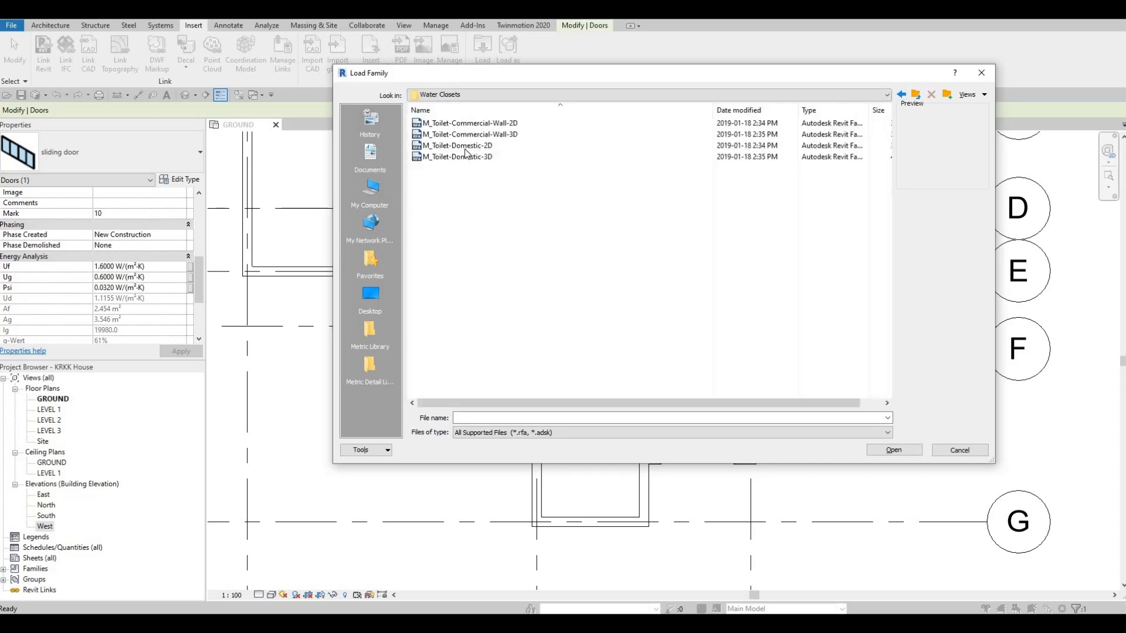
left_click(492, 146)
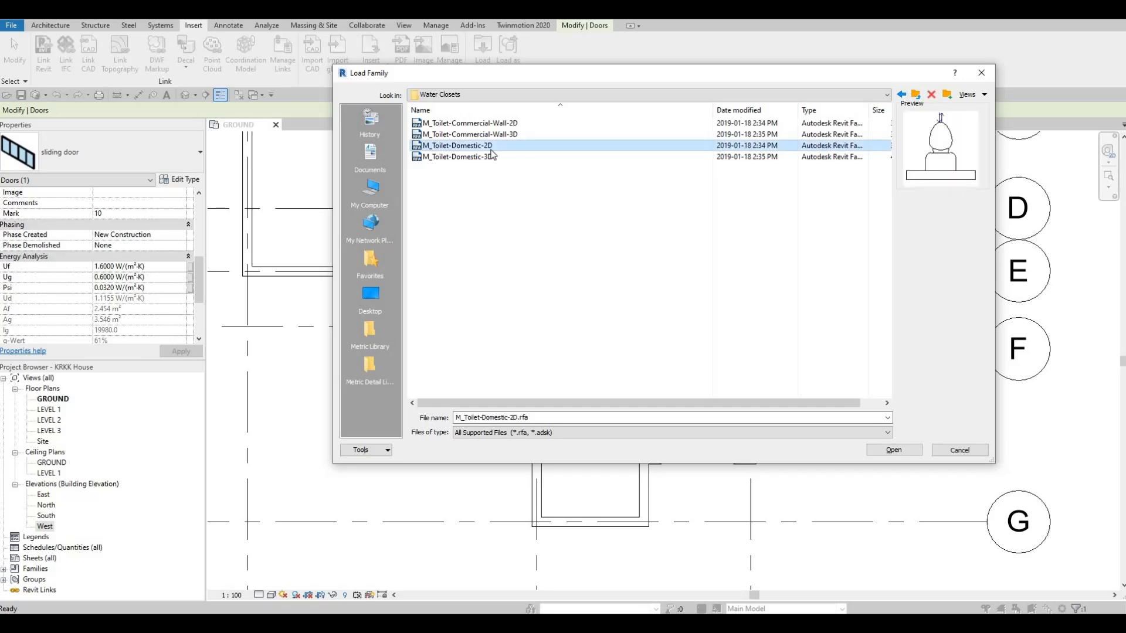
left_click(897, 449)
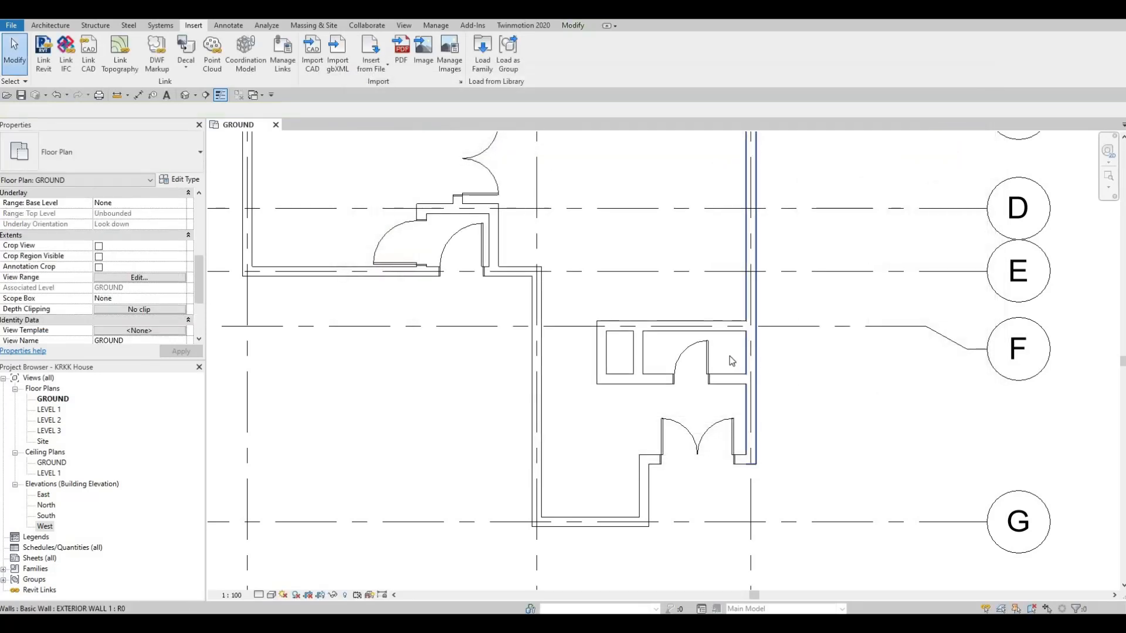
- Place the M_Toilet-Domestic-2D on the washroom's east wall, centred 550 mm from both the north and south walls
key("c")
key("m")
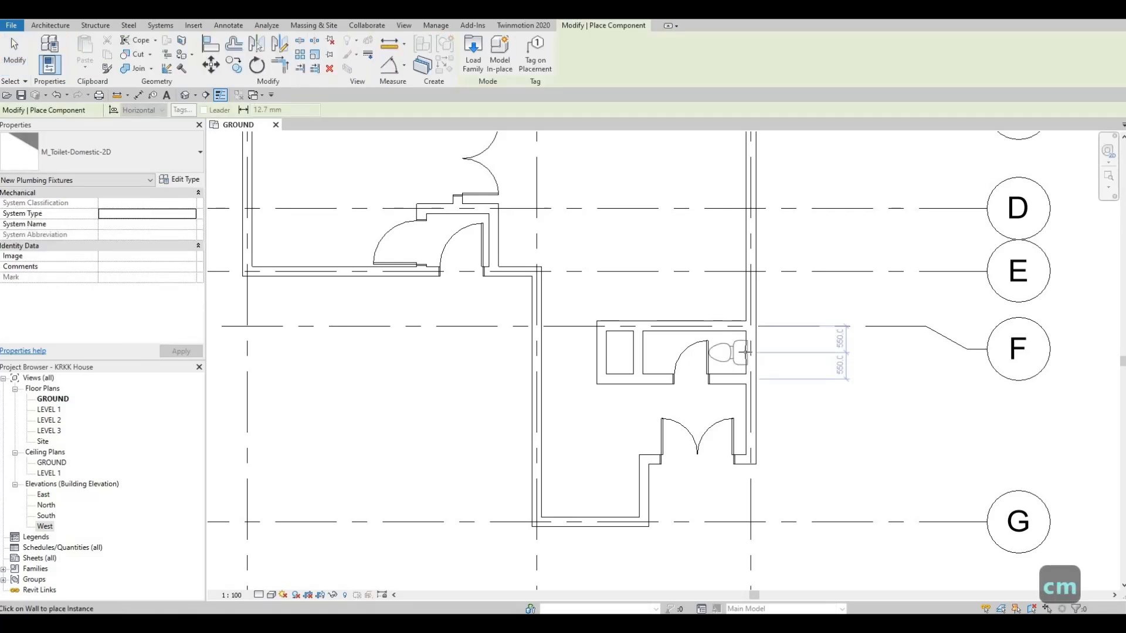
scroll(746, 353, "up", 2)
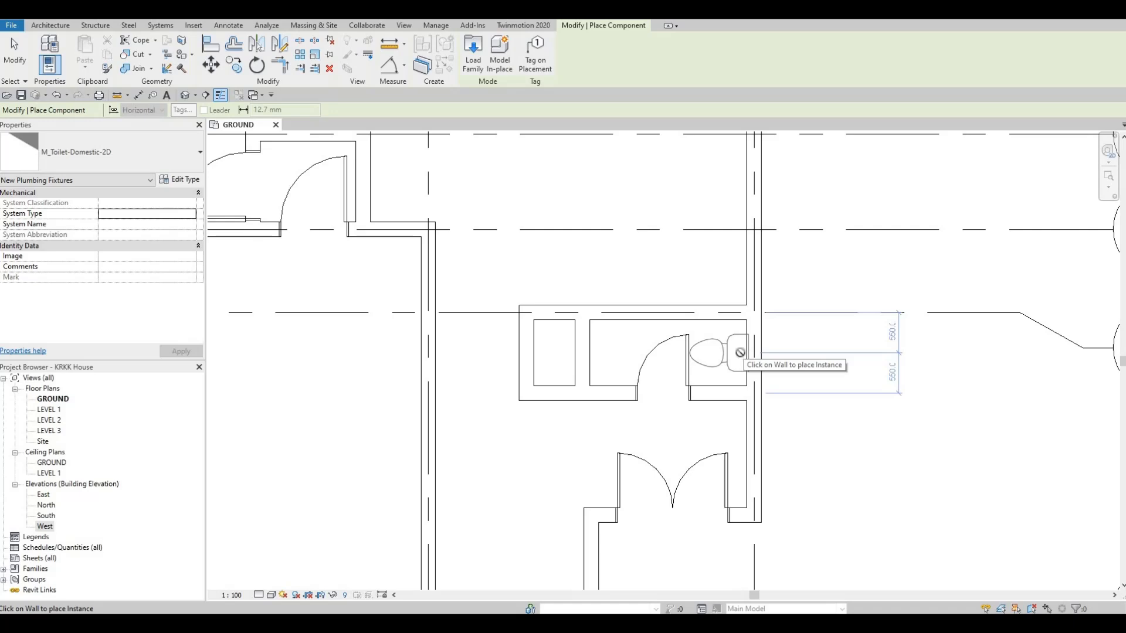
key("Escape")
key("Escape")
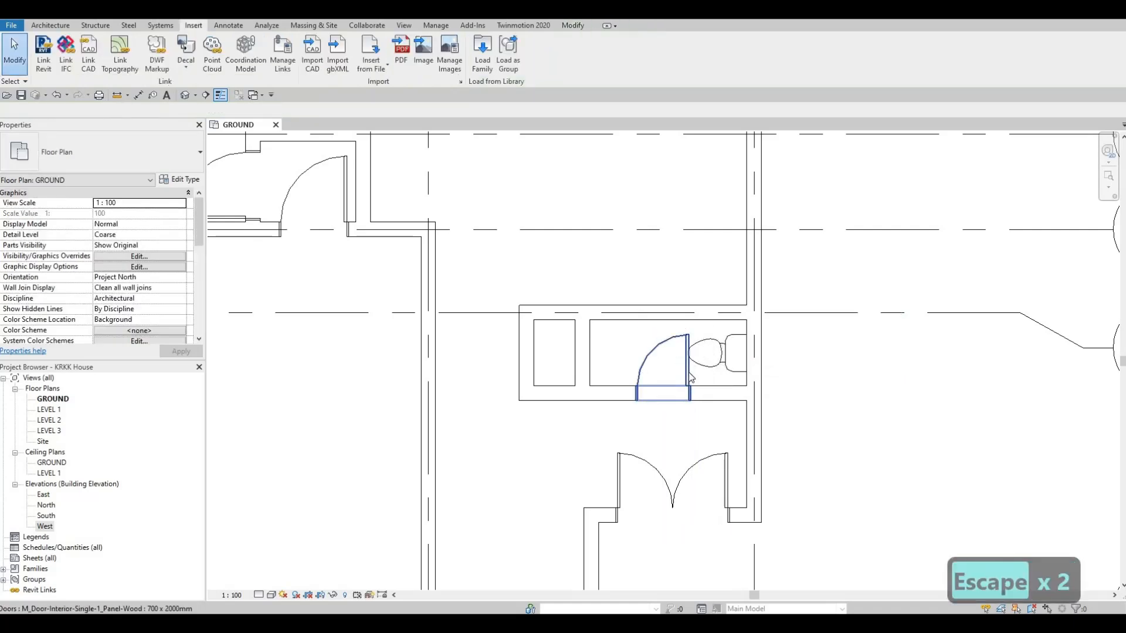
- Nudge the washroom door west until its centre is 1280 mm from the east wall and 1060 mm from the partition
left_click(691, 379)
key("Left")
key("Left")
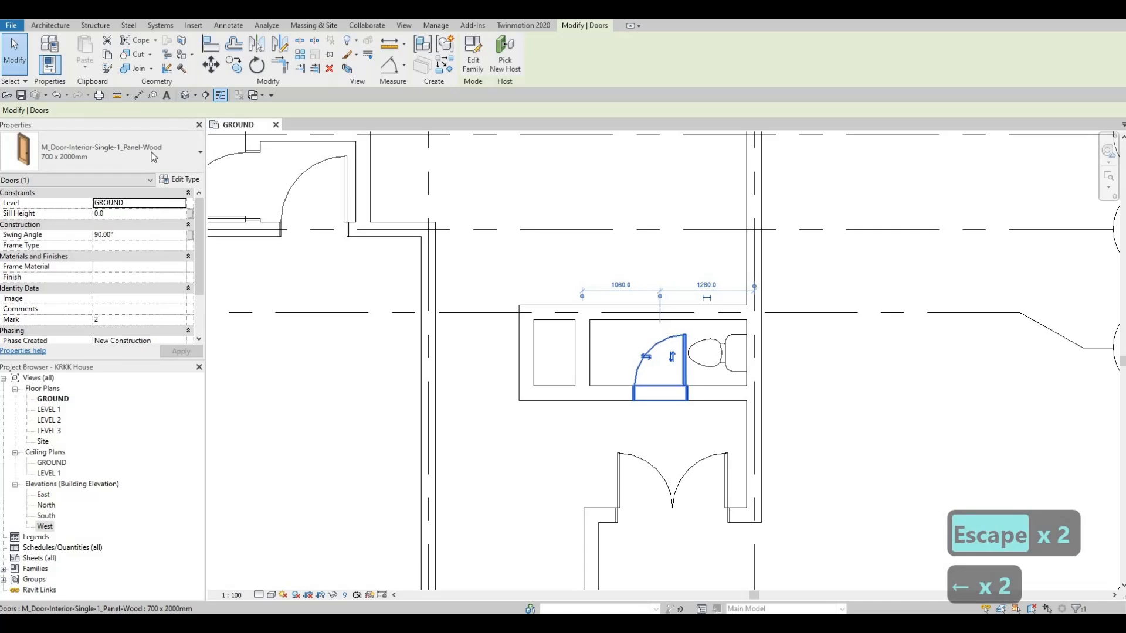
key("Escape")
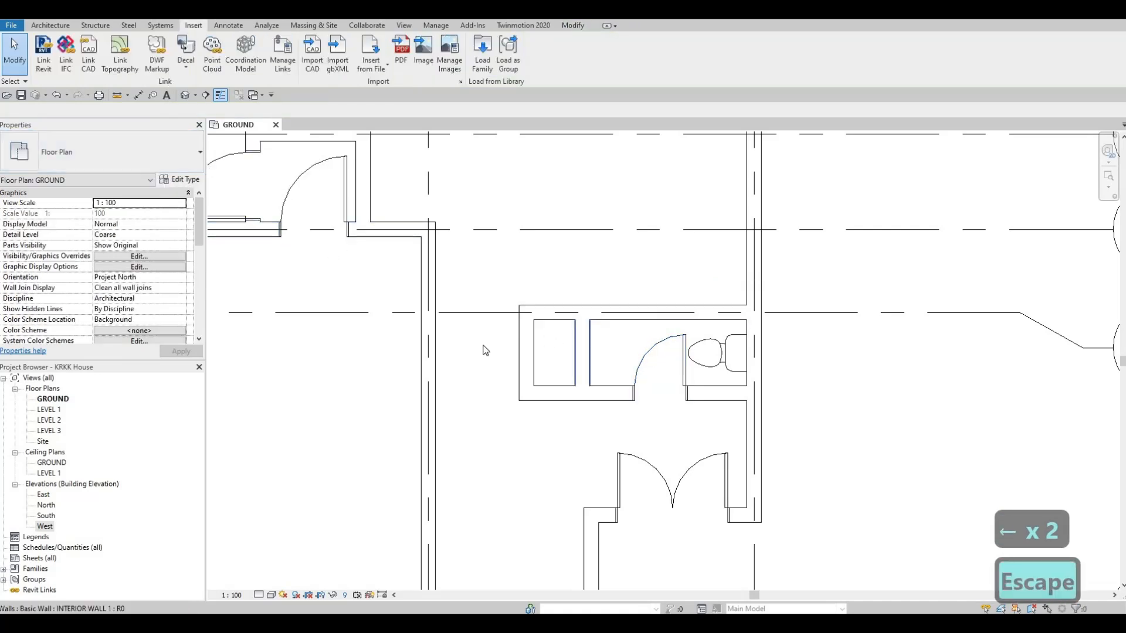
- Look through the loaded component types for a sink to place in the washroom
left_click(42, 25)
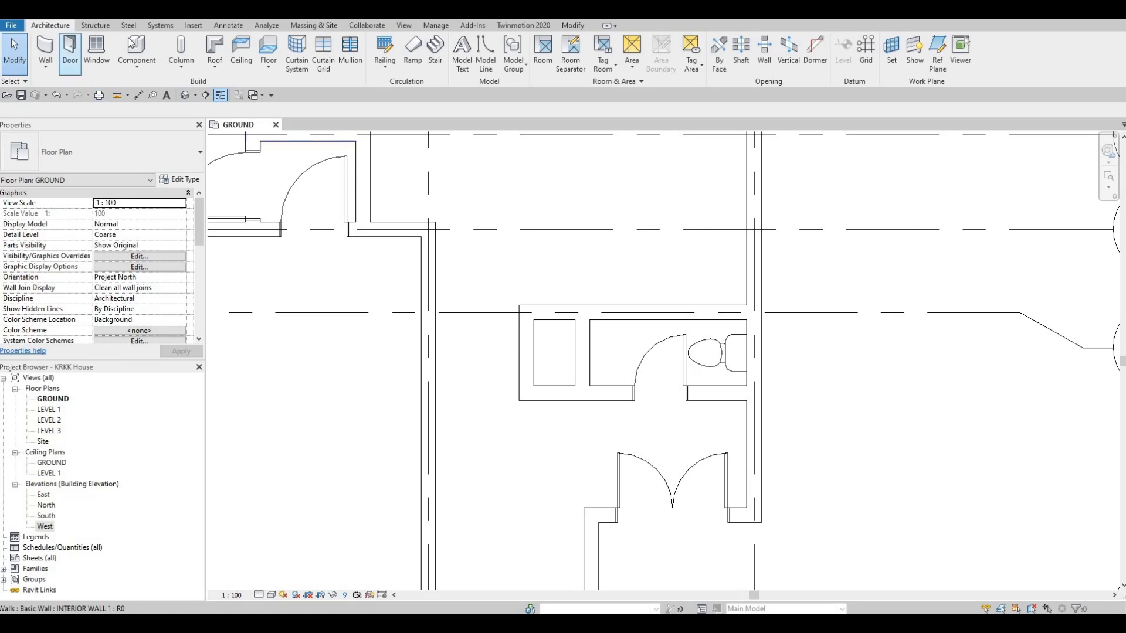
key("c")
key("m")
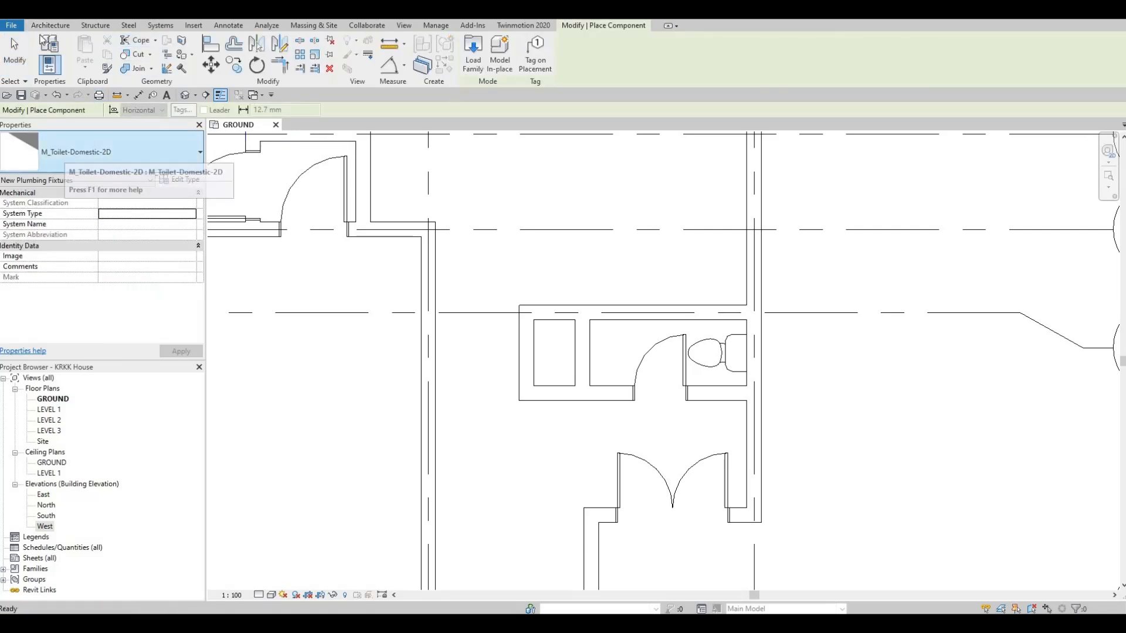
left_click(100, 152)
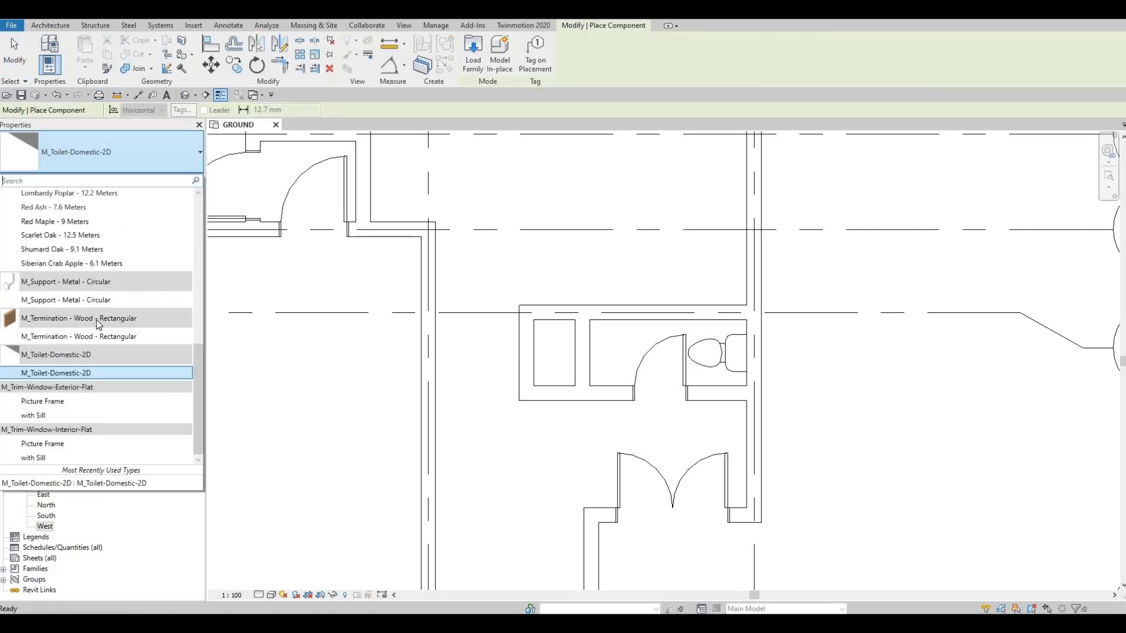
scroll(88, 272, "up", 10)
scroll(90, 293, "down", 10)
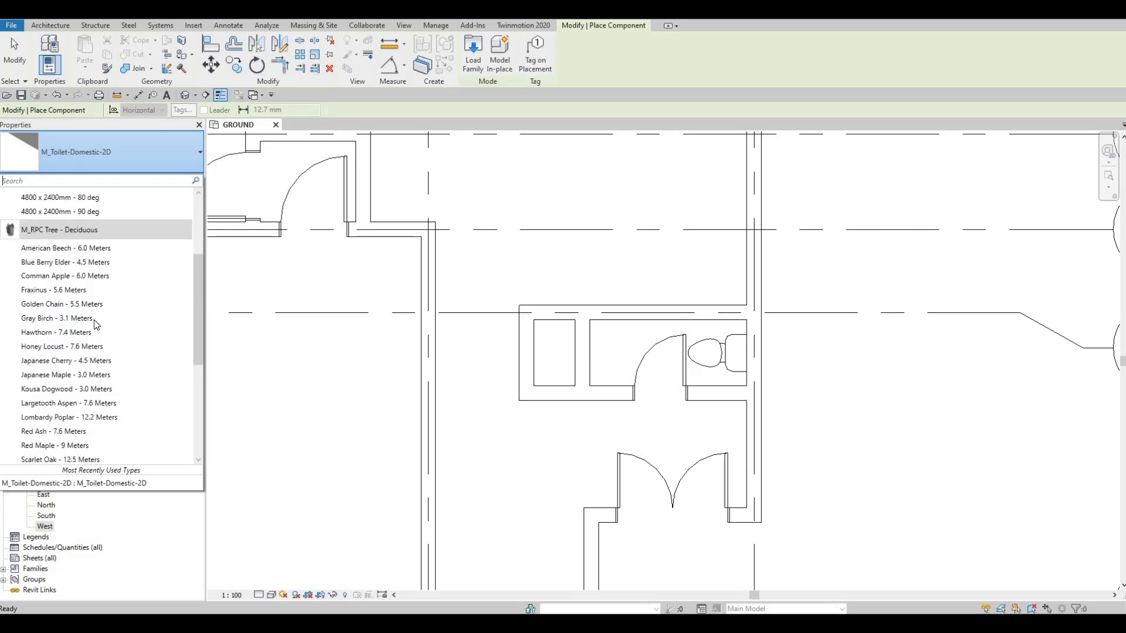
scroll(97, 354, "up", 8)
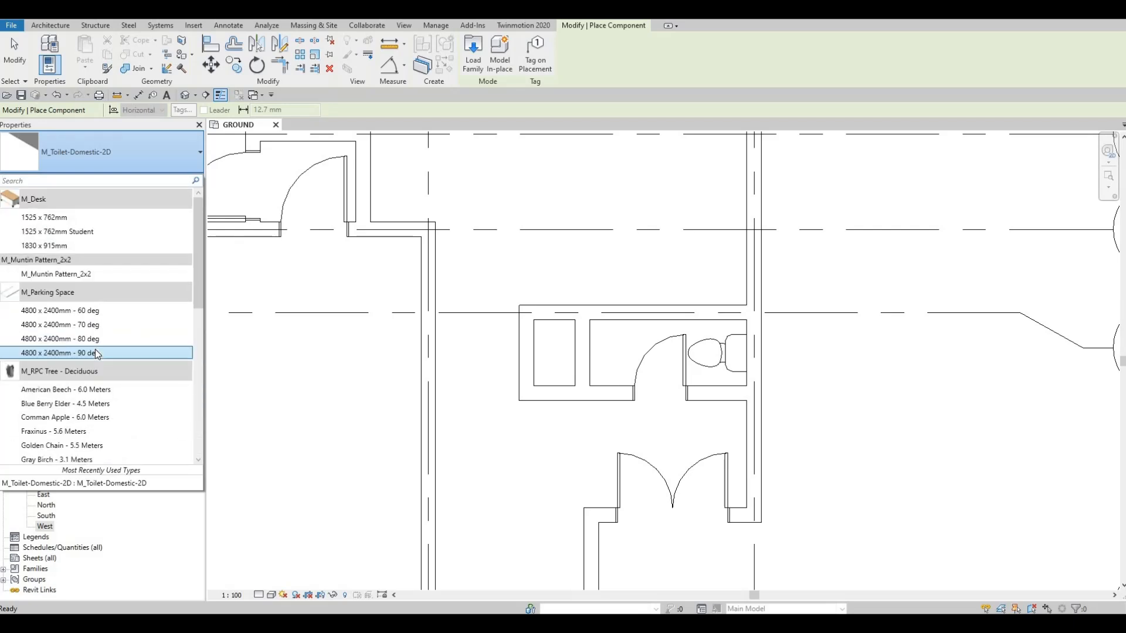
scroll(94, 332, "down", 3)
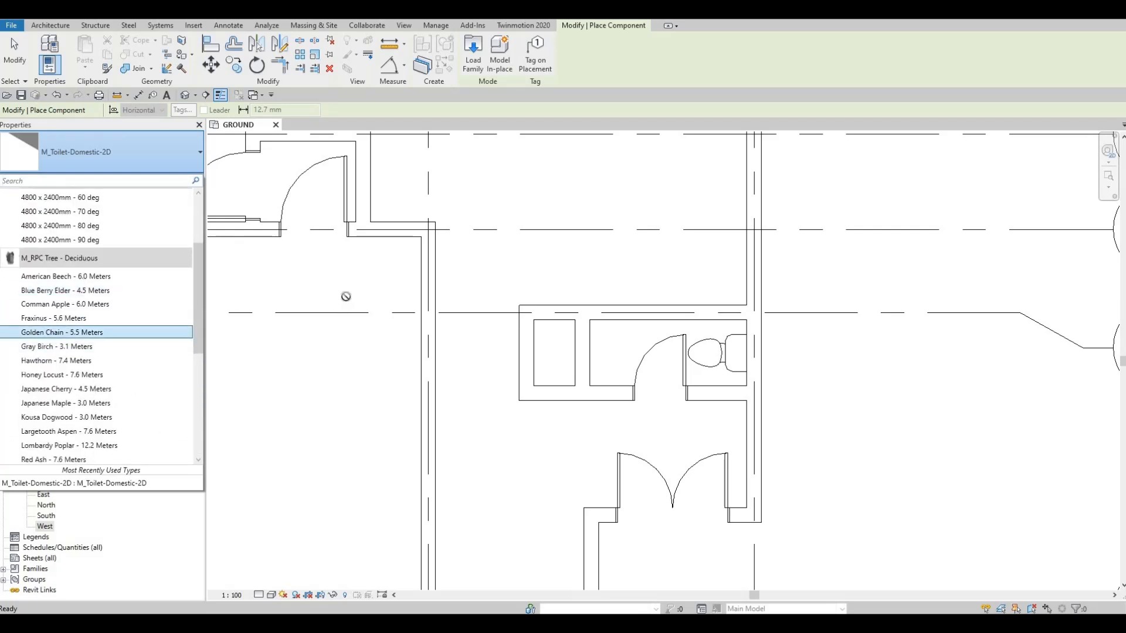
key("Escape")
key("Escape")
key("Escape")
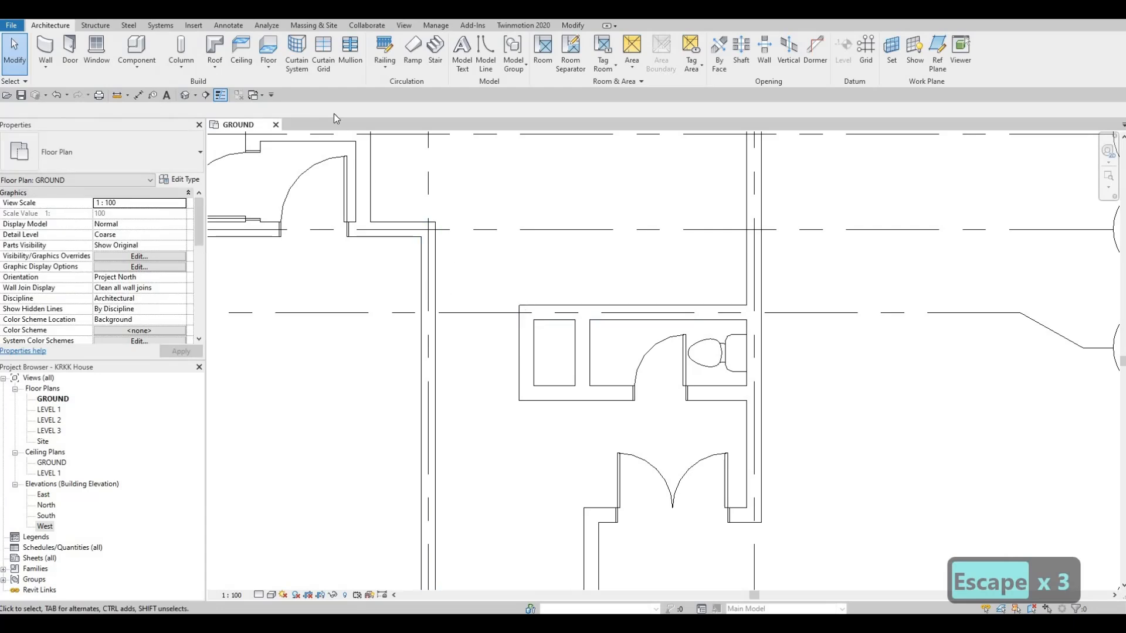
- Load the M_Sink Vanity-Square family from the plumbing Fixtures > Sinks library folder
left_click(193, 26)
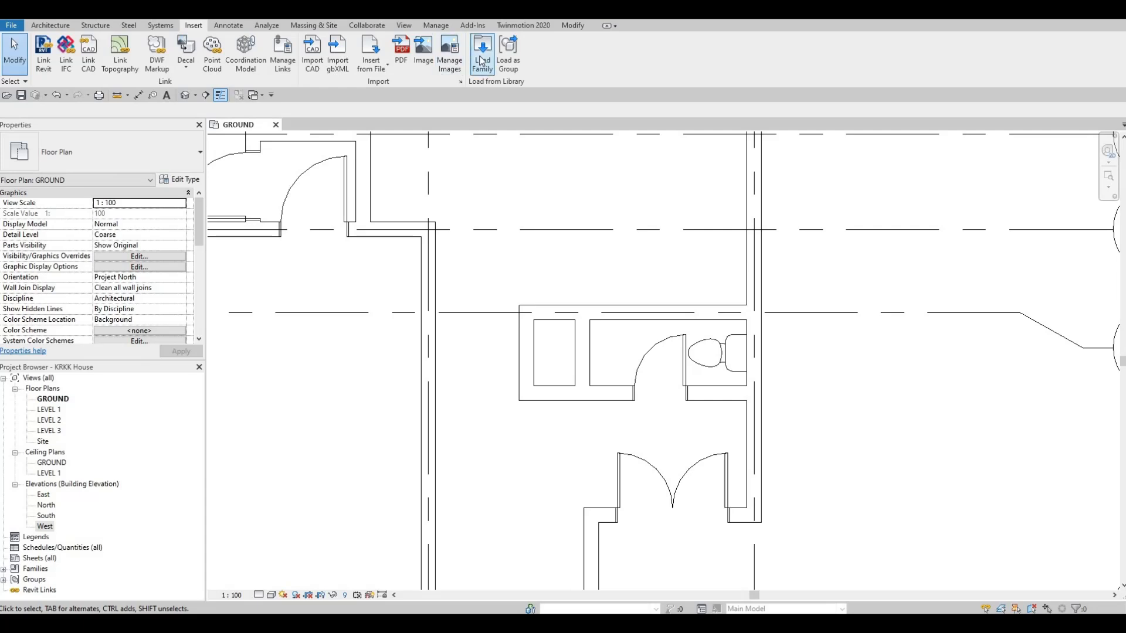
left_click(482, 54)
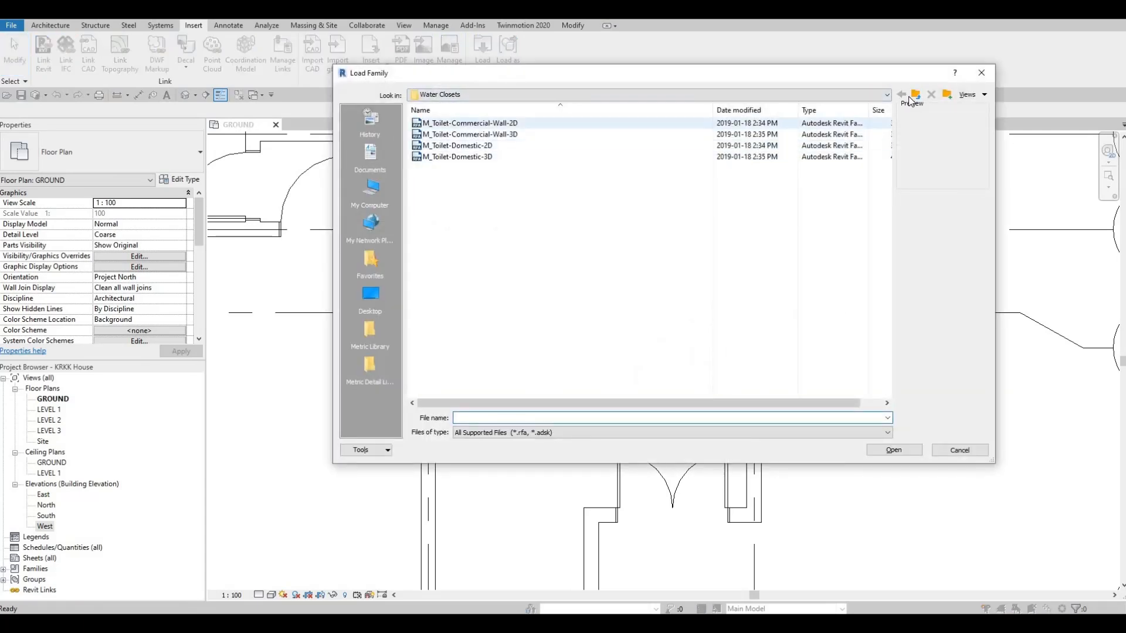
key("BackSpace")
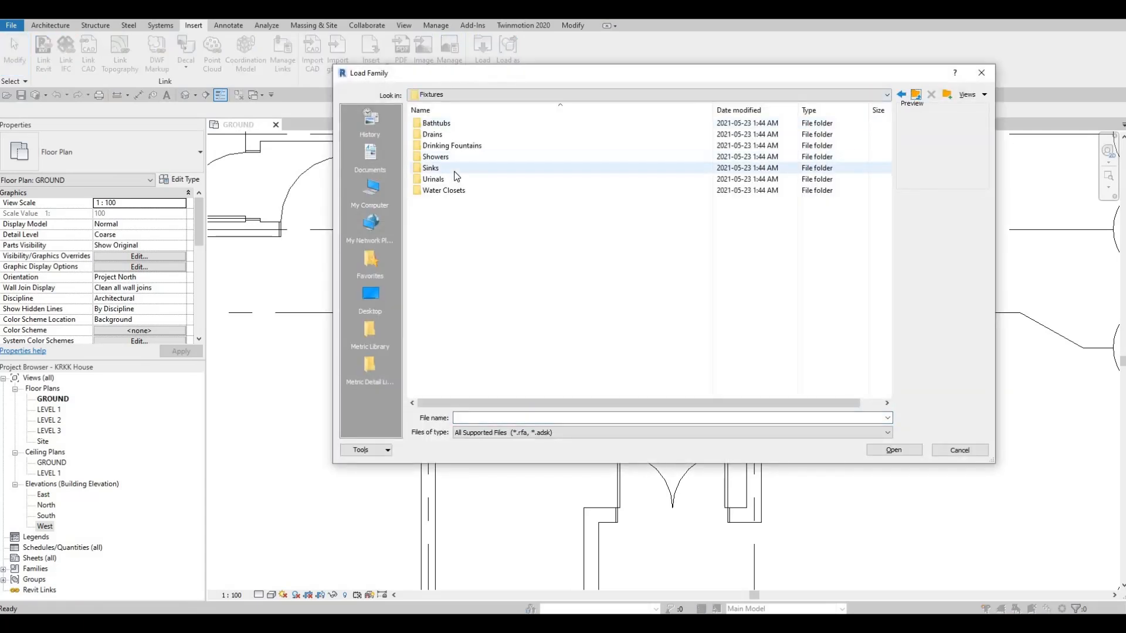
double_click(452, 172)
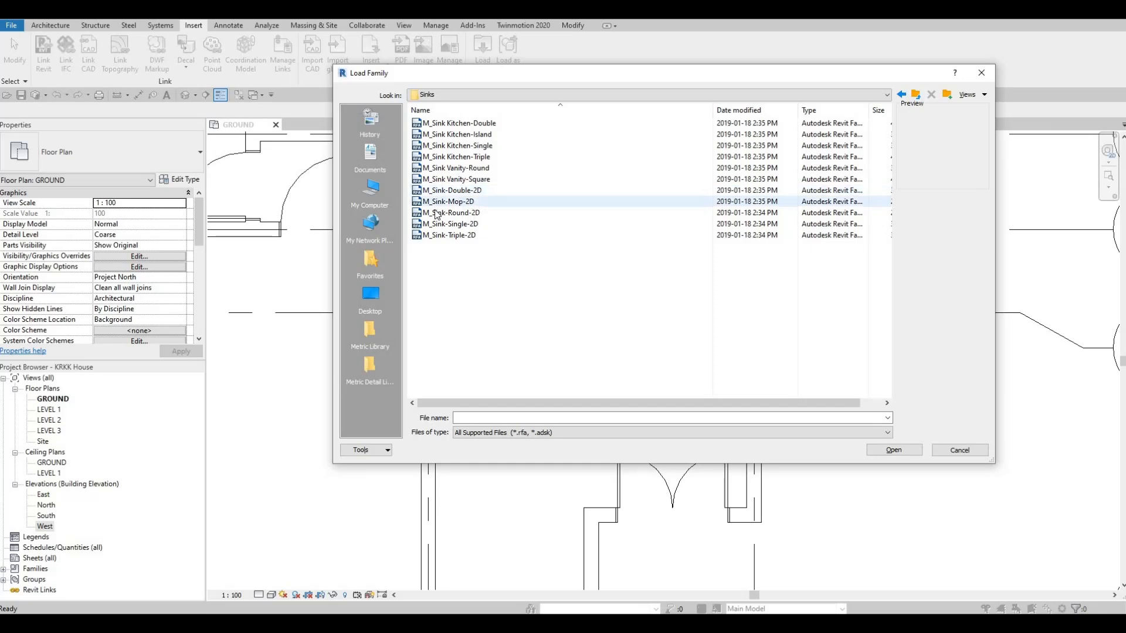
left_click(452, 181)
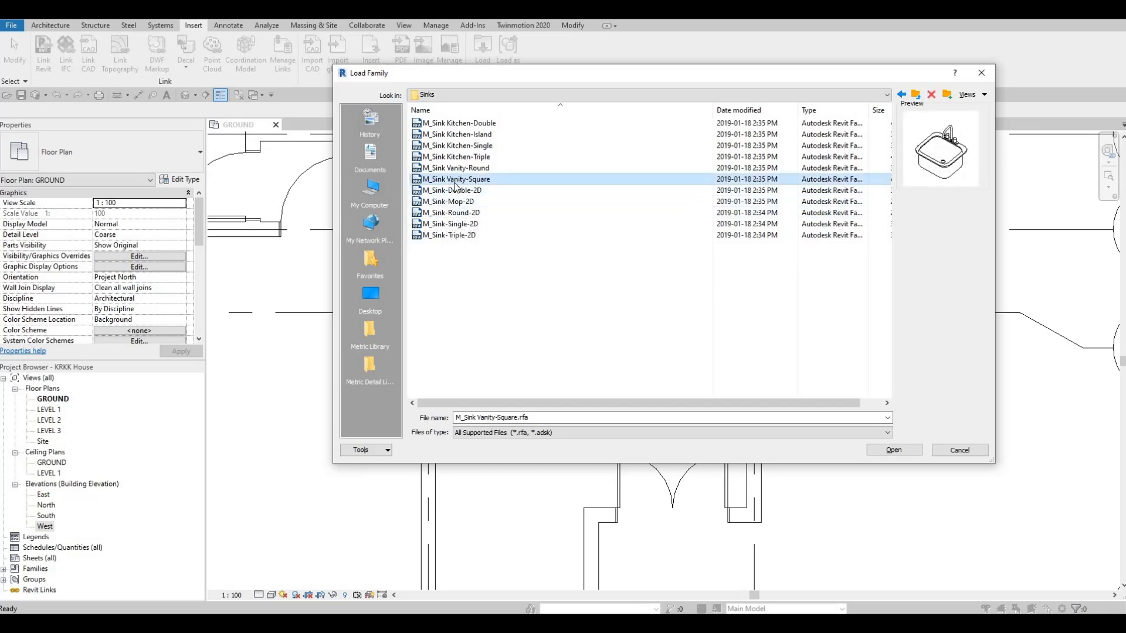
left_click(902, 451)
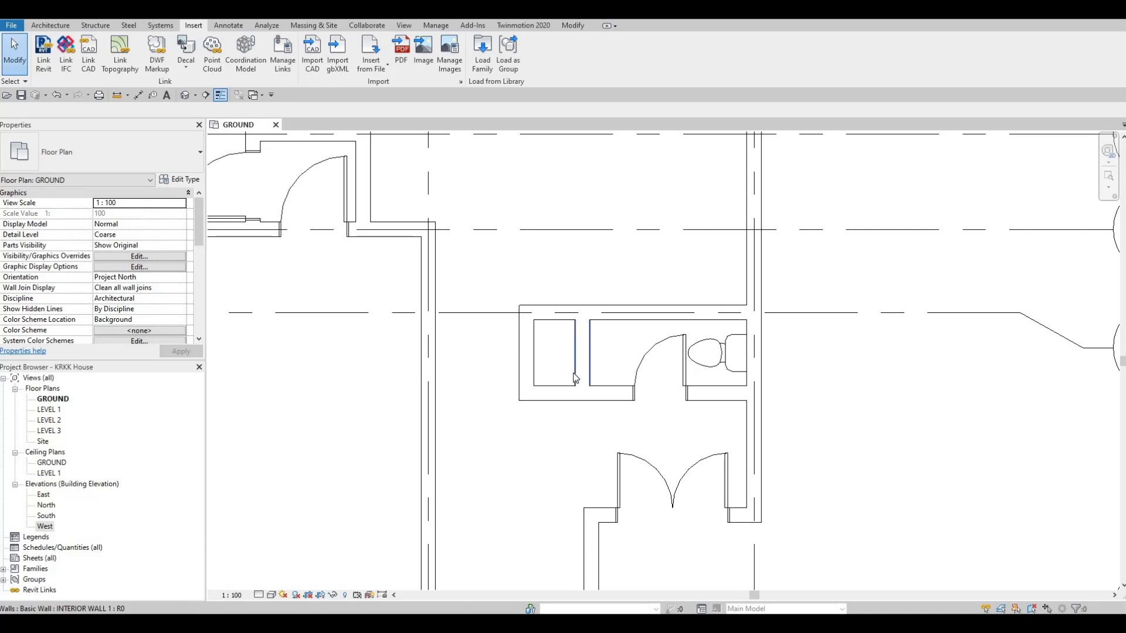
- Place the 500 x 440mm M_Sink Vanity-Square facing east by the washroom's west partition, about 200 mm from it and 338 mm from the north wall
key("c")
key("m")
scroll(611, 350, "up", 3)
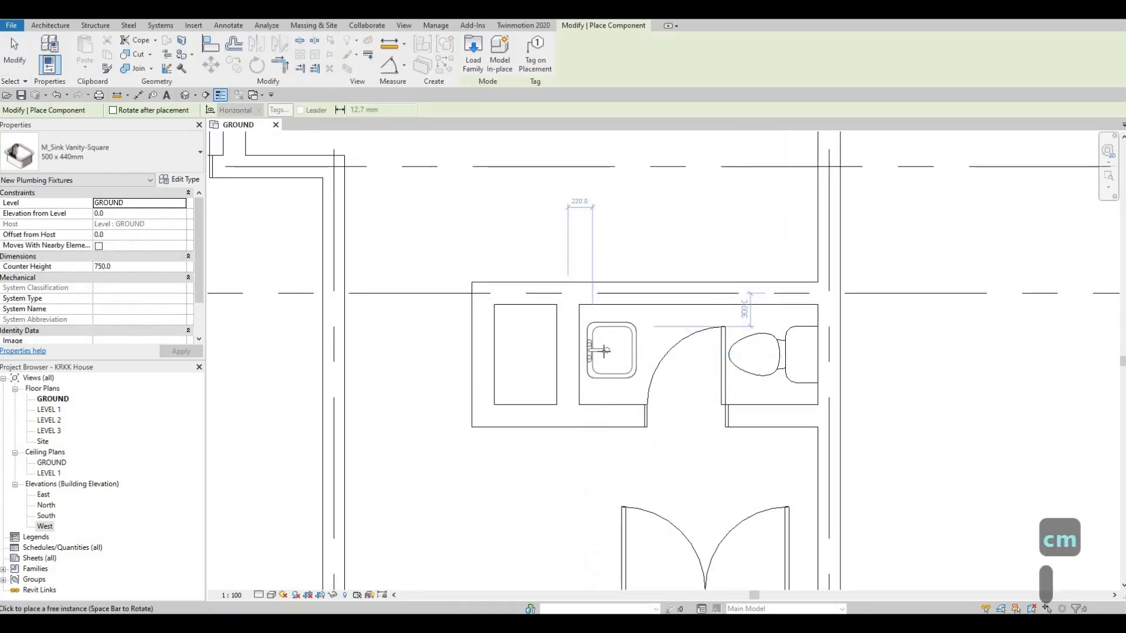
left_click(600, 365)
key("Escape")
key("Escape")
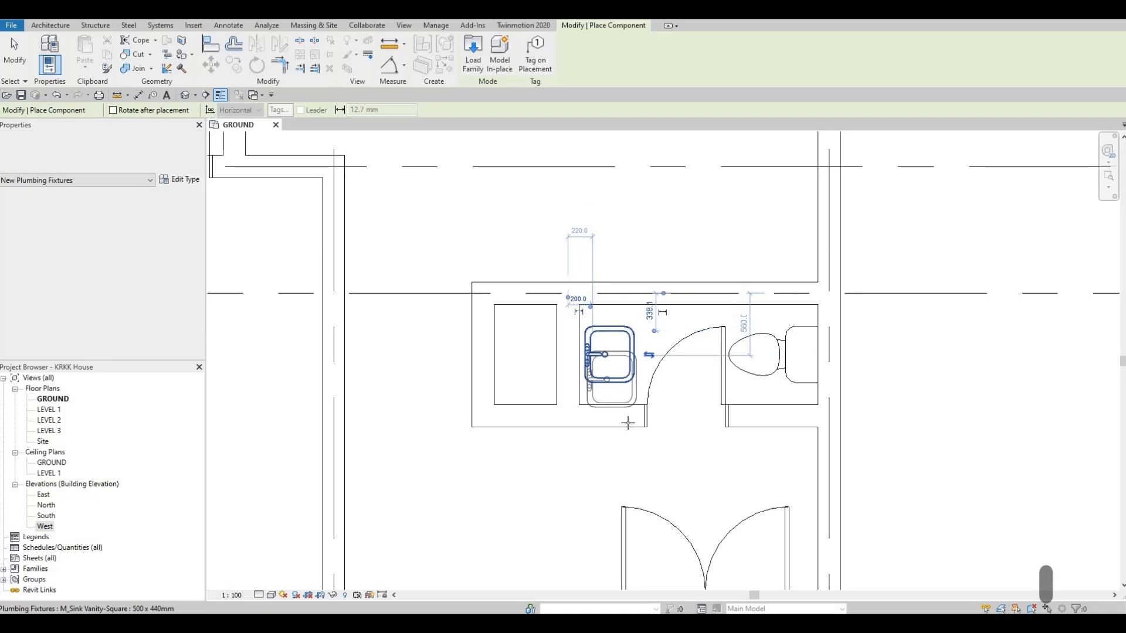
key("Escape")
- Nudge the vanity sink slightly west toward the partition and clear the selection
left_click(606, 383)
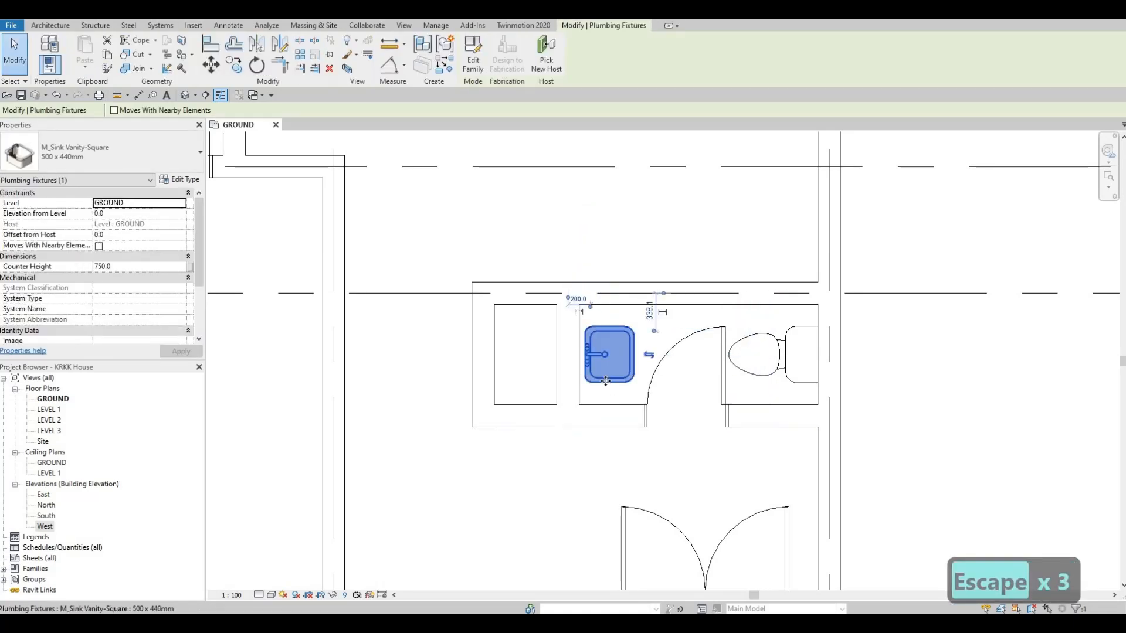
key("Left")
key("Escape")
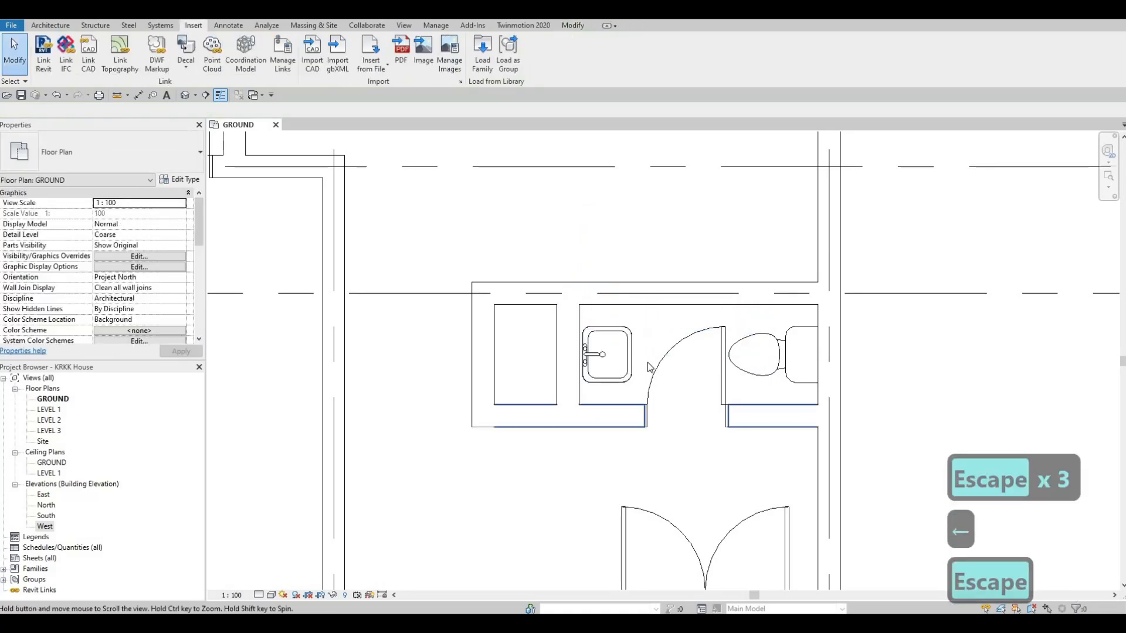
- Place a copy of the washroom's 700 x 2000mm interior door in the west wall of the adjoining closet, swinging outward
scroll(644, 345, "down", 2)
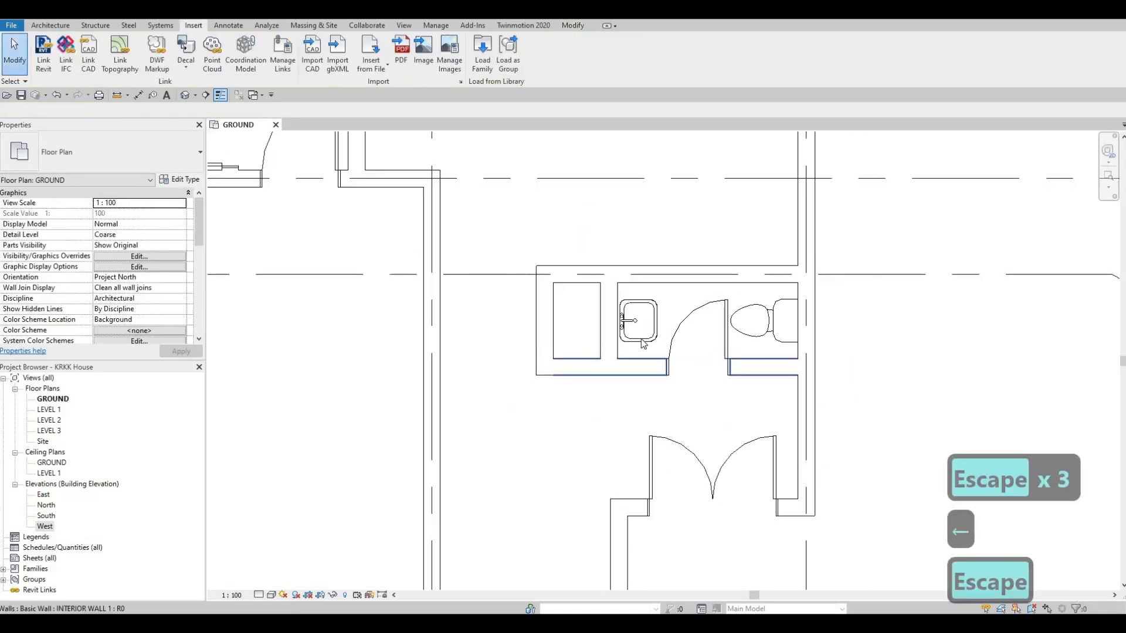
left_click(695, 331)
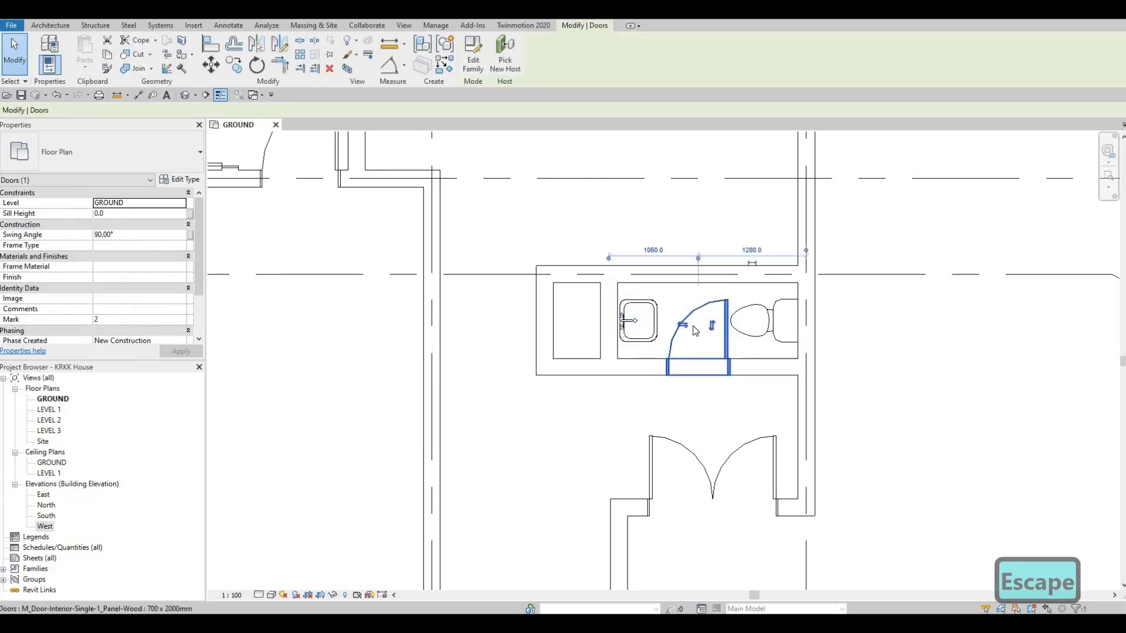
key("c")
key("s")
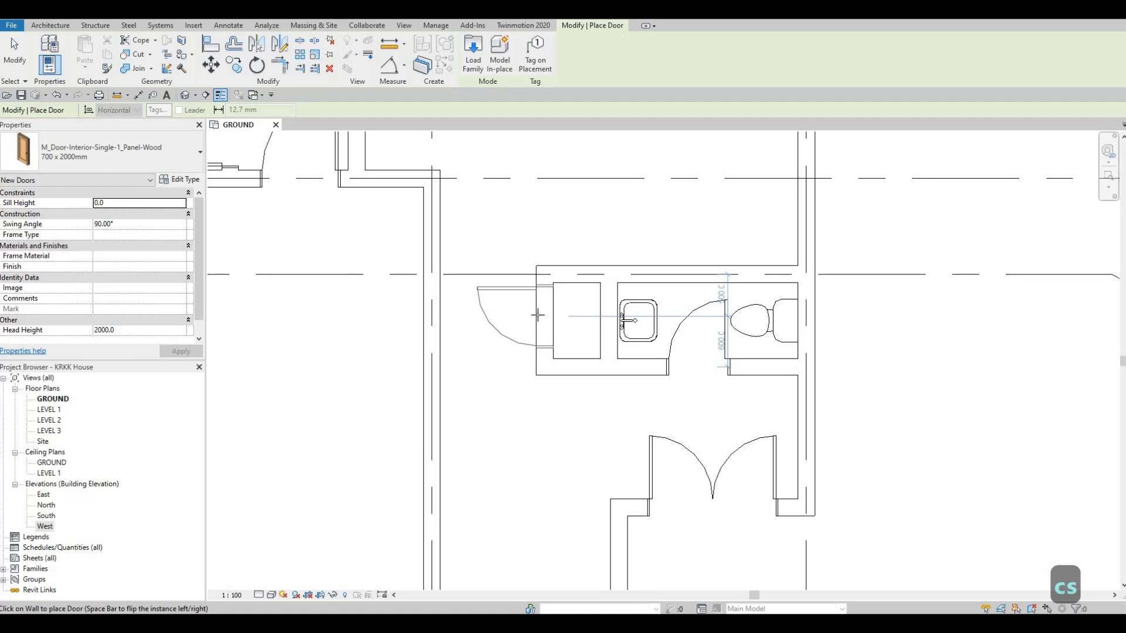
left_click(525, 341)
key("Escape")
key("Escape")
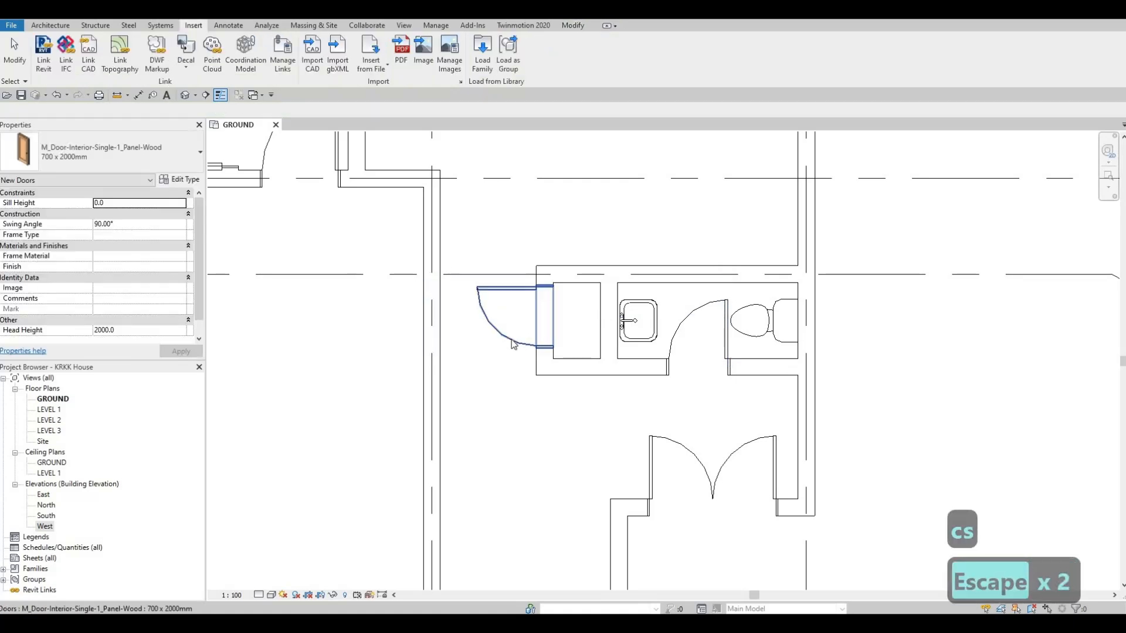
- Change the closet door's type to M_Door-Interior-Single-1_Panel-Wood 450 x 2000mm and clear the selection
left_click(499, 319)
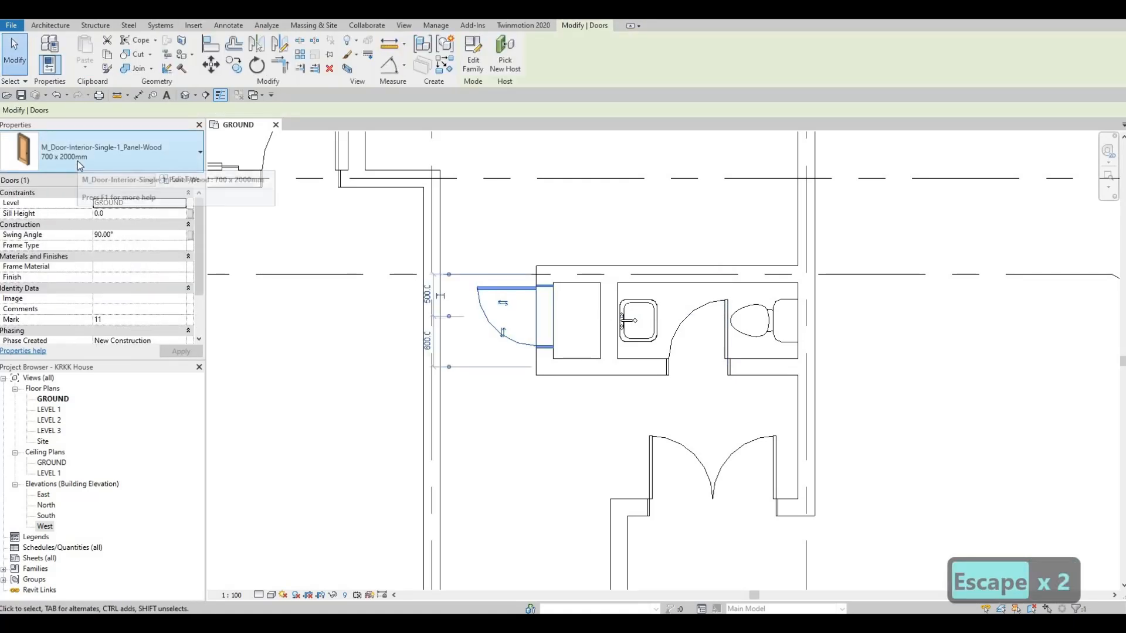
left_click(117, 154)
scroll(74, 254, "up", 7)
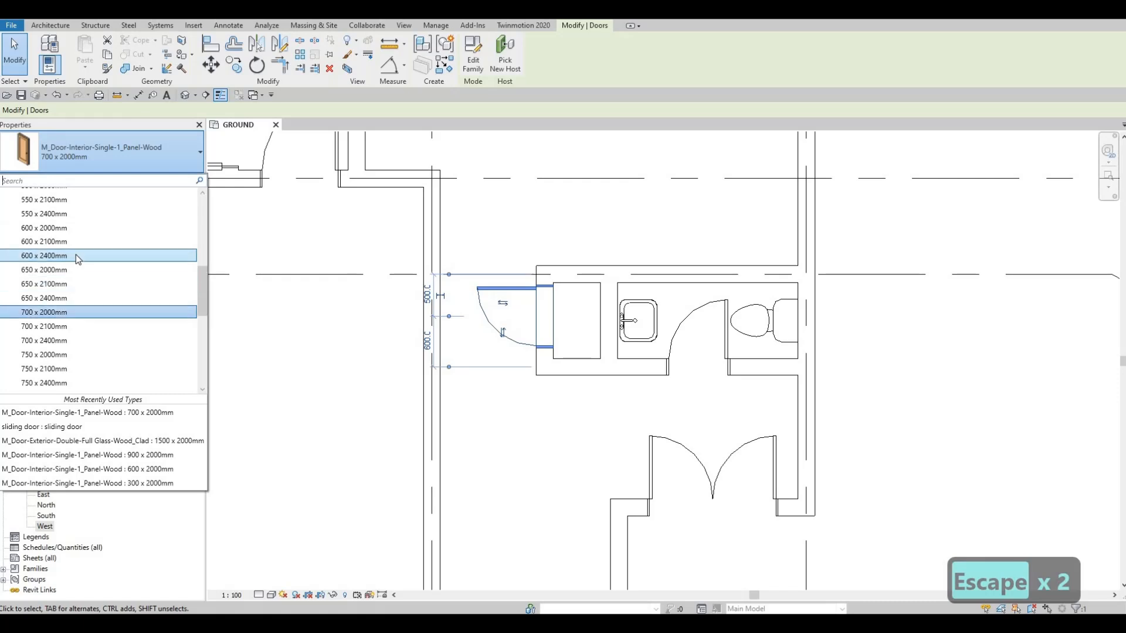
scroll(73, 255, "up", 2)
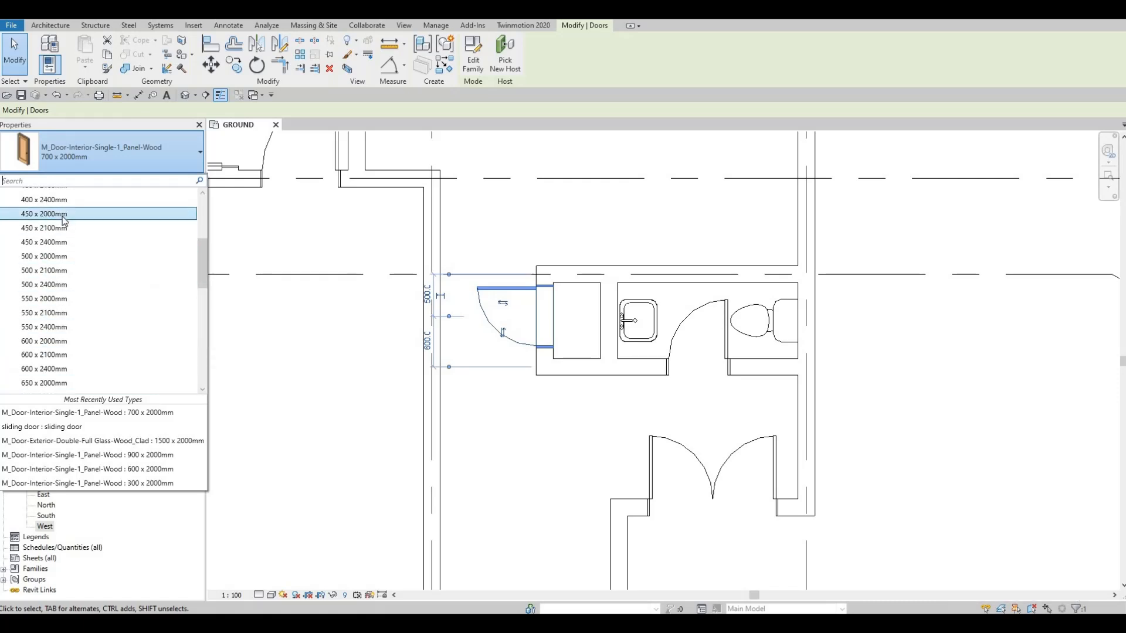
left_click(63, 215)
key("Escape")
key("Escape")
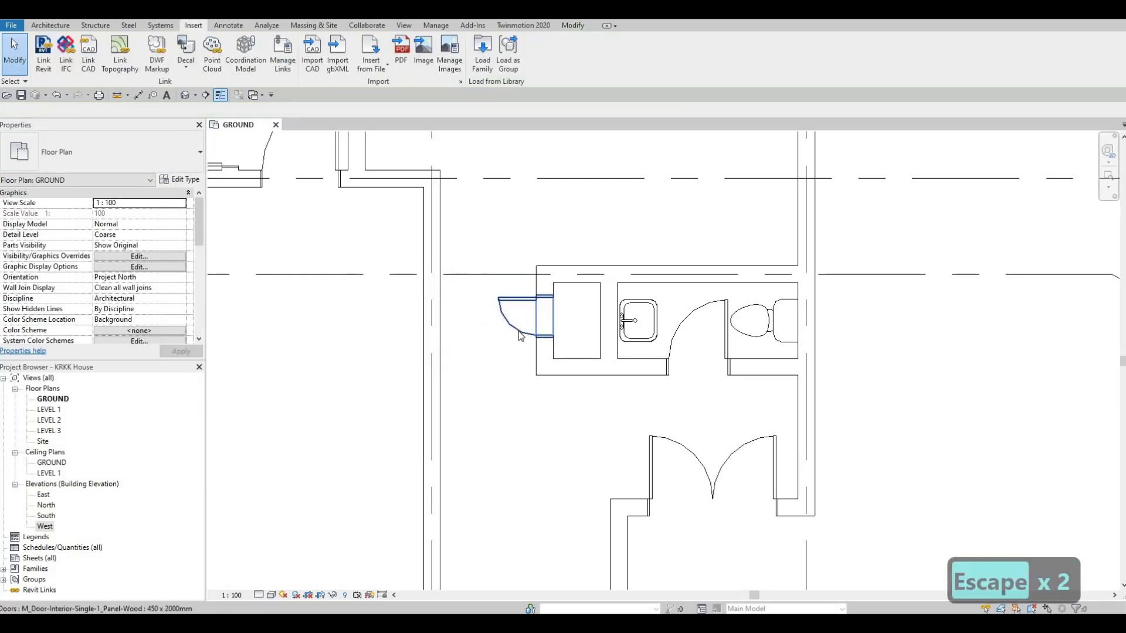
- Nudge the 450 x 2000mm closet door three increments south along its wall and clear the selection
left_click(520, 336)
key("Down")
key("Down")
key("Down")
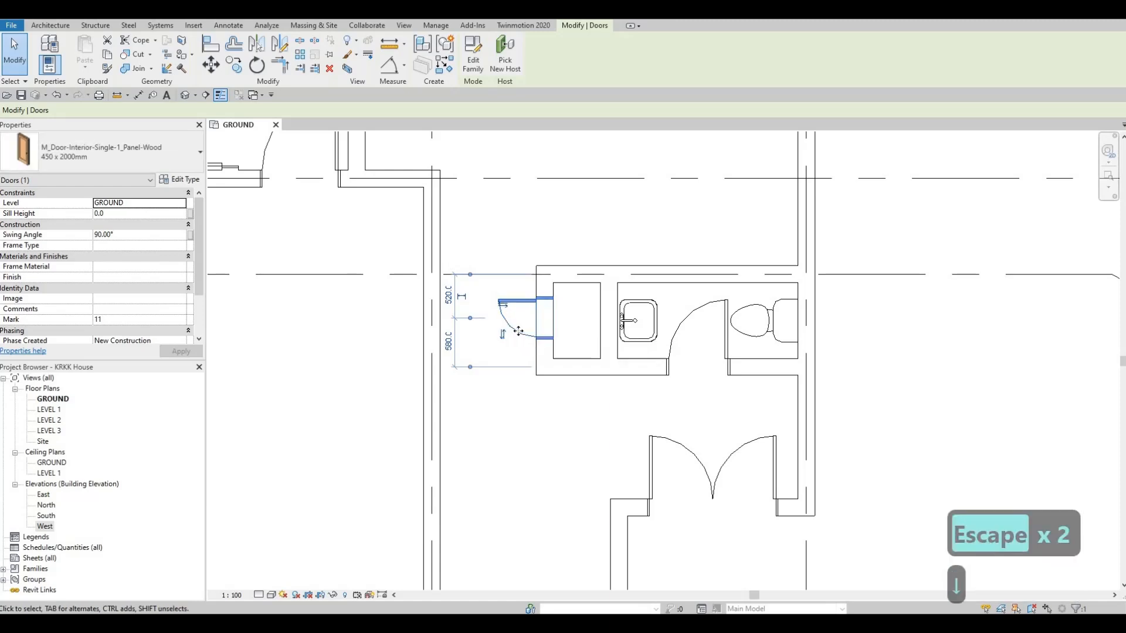
key("Escape")
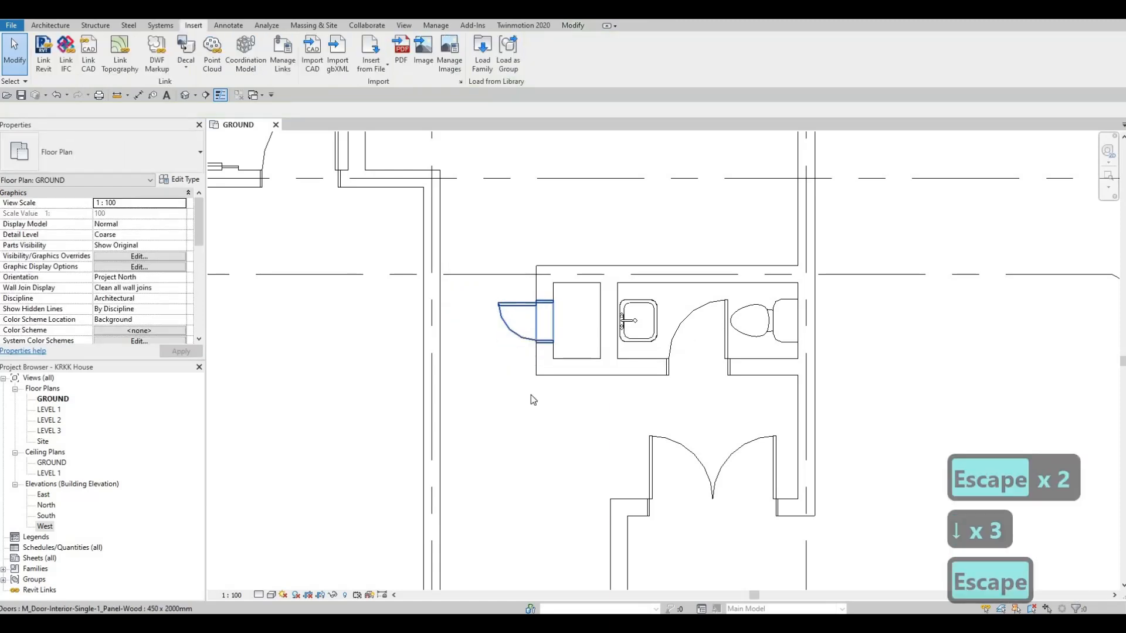
key("Escape")
scroll(534, 390, "down", 4)
scroll(589, 398, "down", 5)
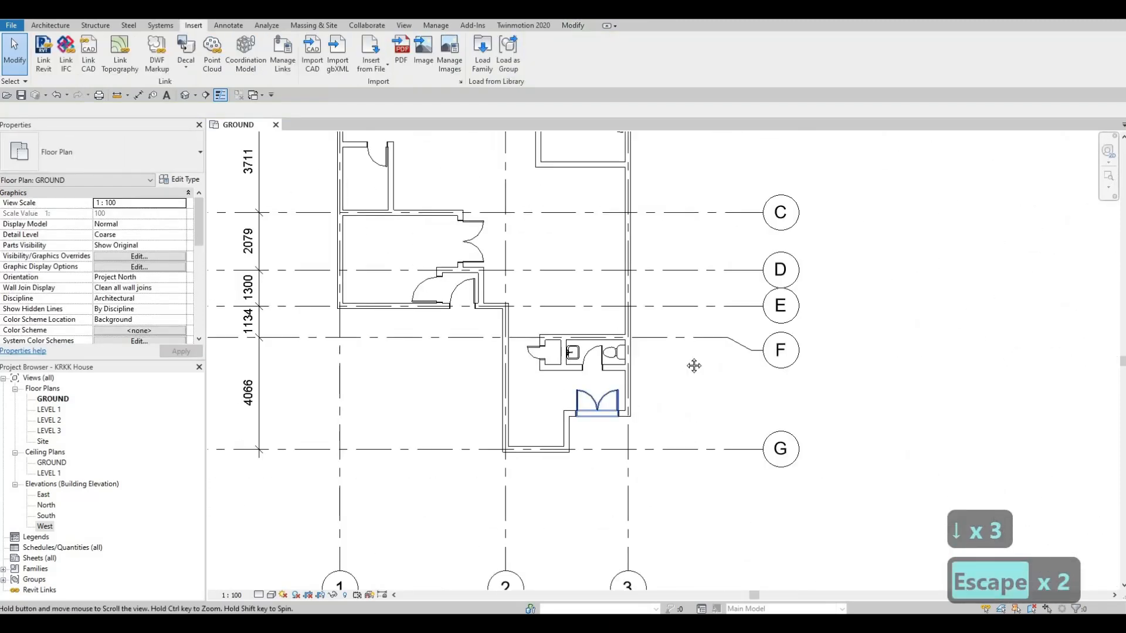
scroll(667, 361, "up", 3)
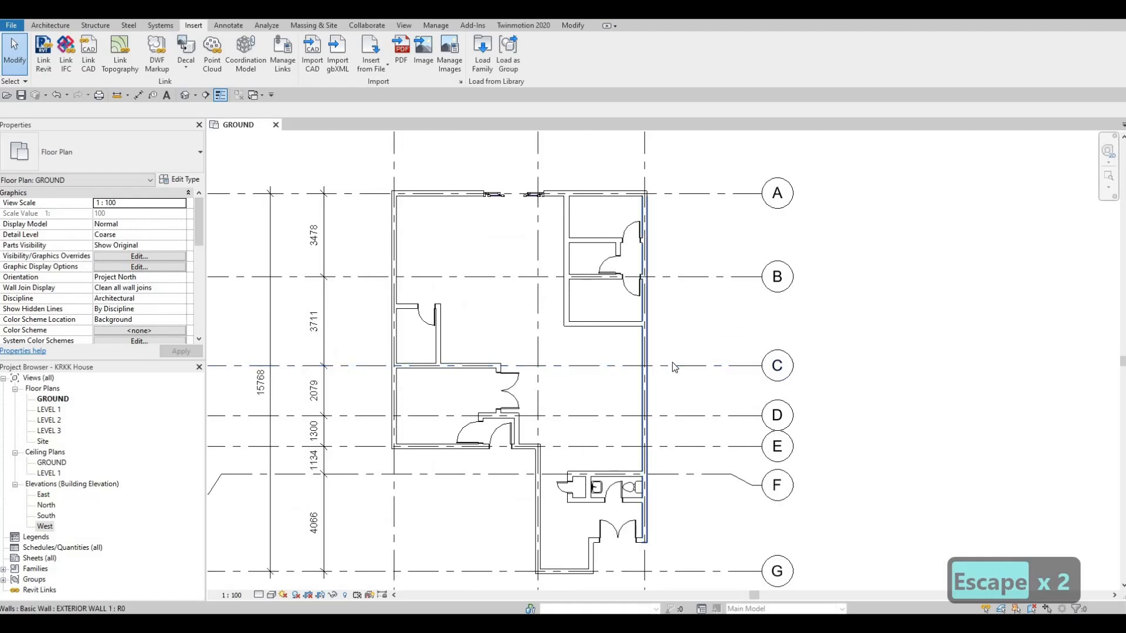